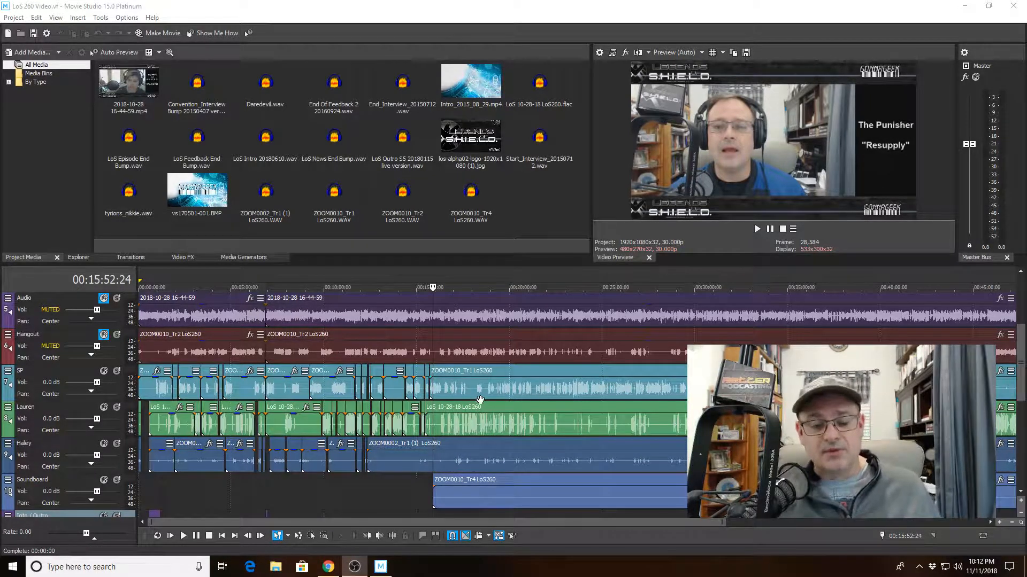
- Examine the audio clips and waveforms around 00:15:52:24, from the overall timeline down to individual gaps
{"action": "scroll", "coordinate": [485, 396], "scroll_direction": "up", "scroll_amount": 3}
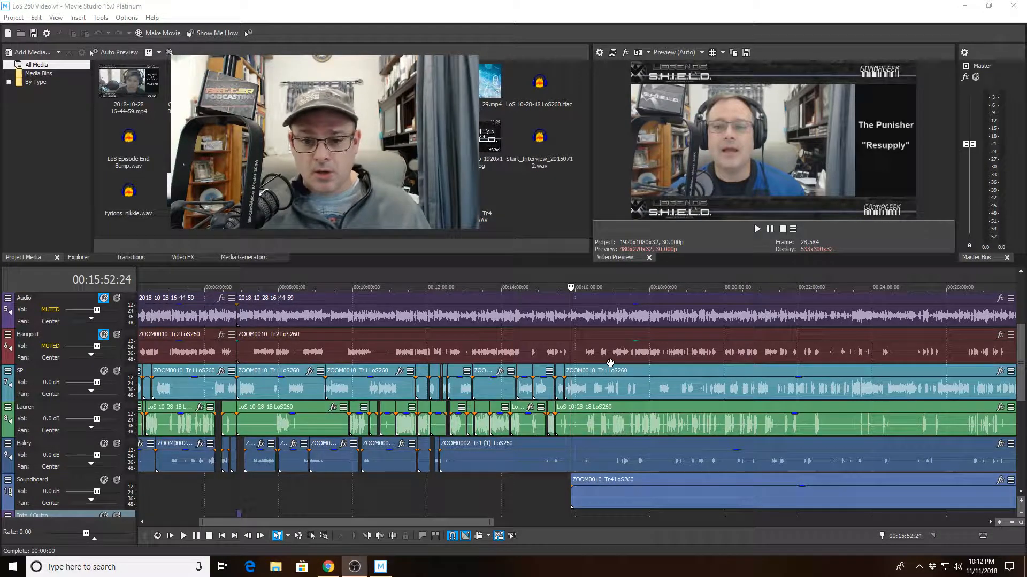
{"action": "scroll", "coordinate": [610, 363], "scroll_direction": "up", "scroll_amount": 3}
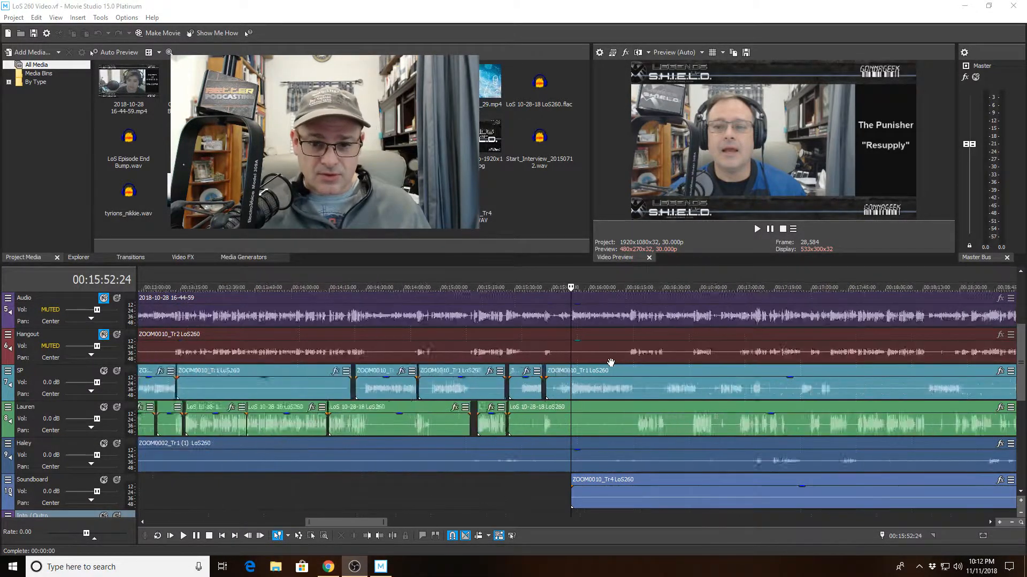
{"action": "scroll", "coordinate": [611, 363], "scroll_direction": "down", "scroll_amount": 2}
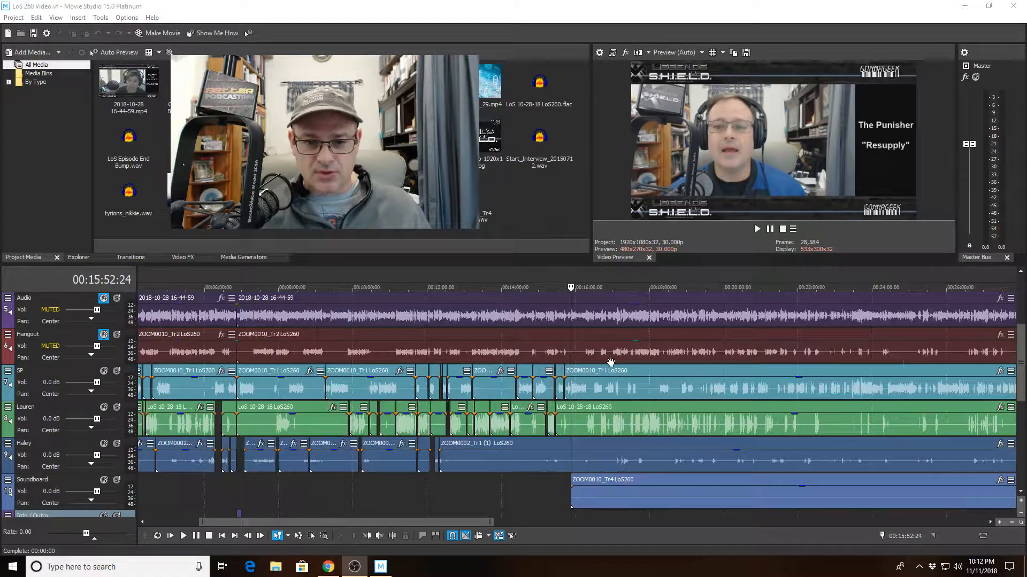
{"action": "scroll", "coordinate": [610, 364], "scroll_direction": "up", "scroll_amount": 10}
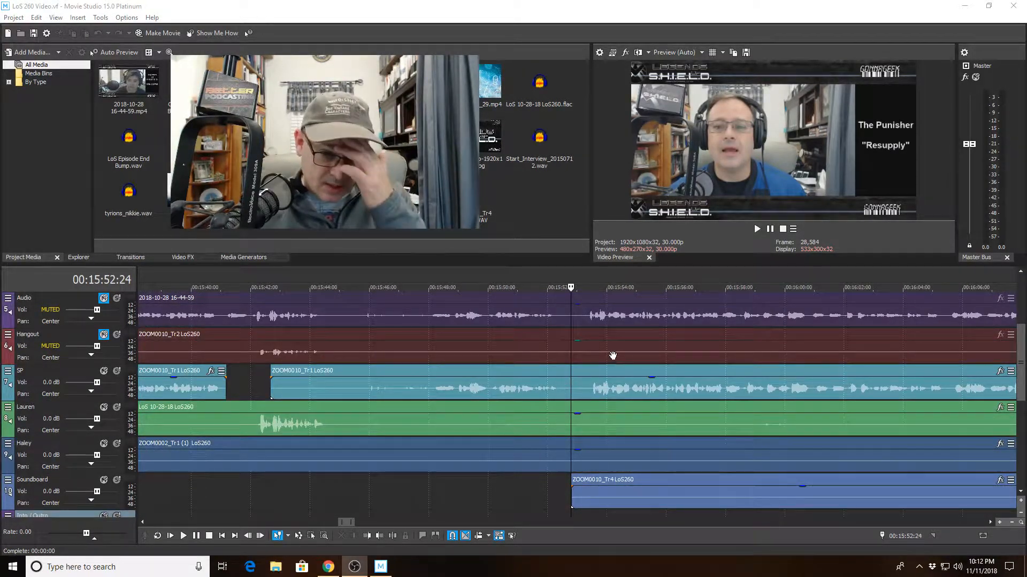
{"action": "scroll", "coordinate": [611, 353], "scroll_direction": "up", "scroll_amount": 2}
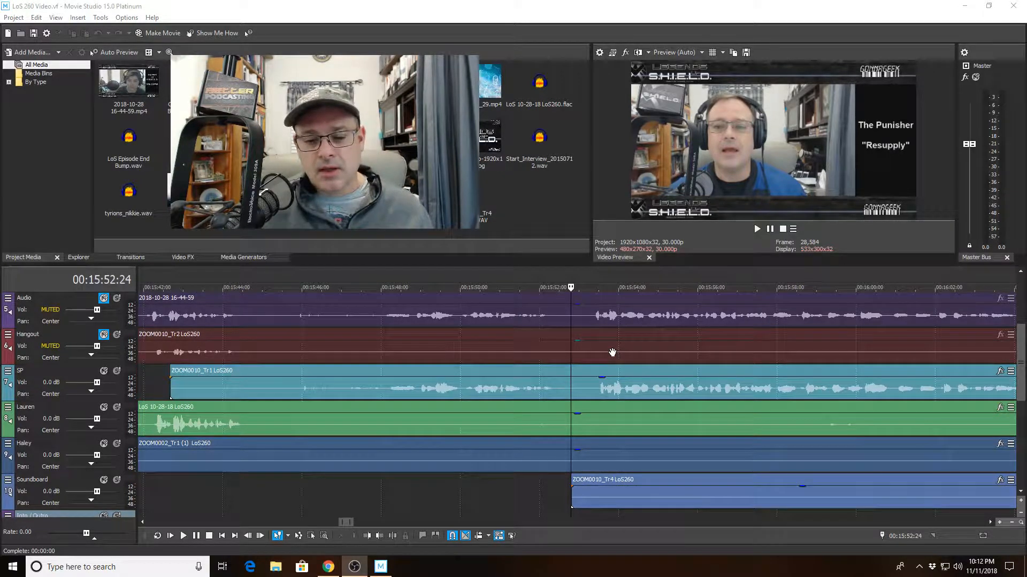
{"action": "scroll", "coordinate": [613, 352], "scroll_direction": "down", "scroll_amount": 15}
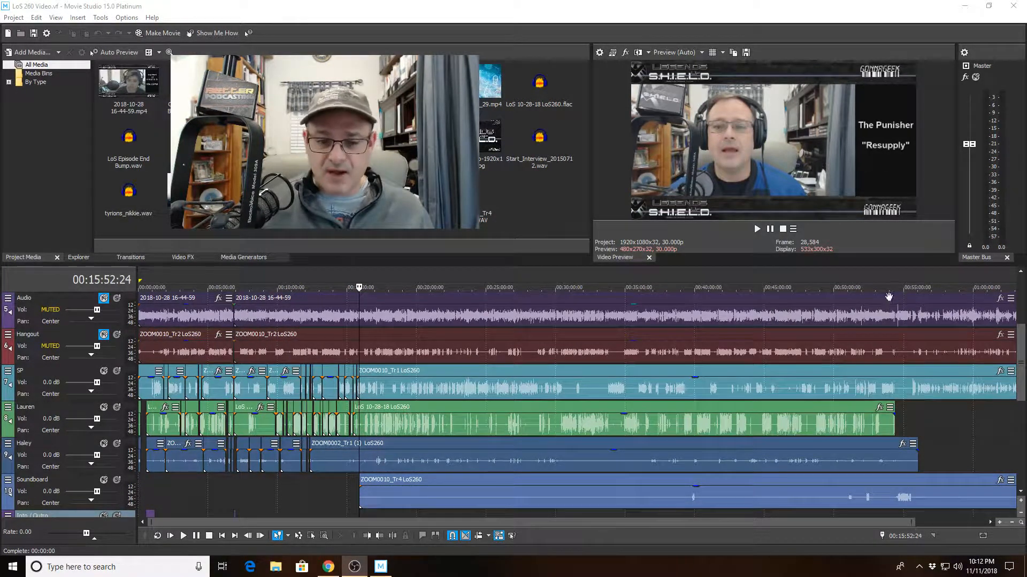
{"action": "scroll", "coordinate": [356, 418], "scroll_direction": "up", "scroll_amount": 8}
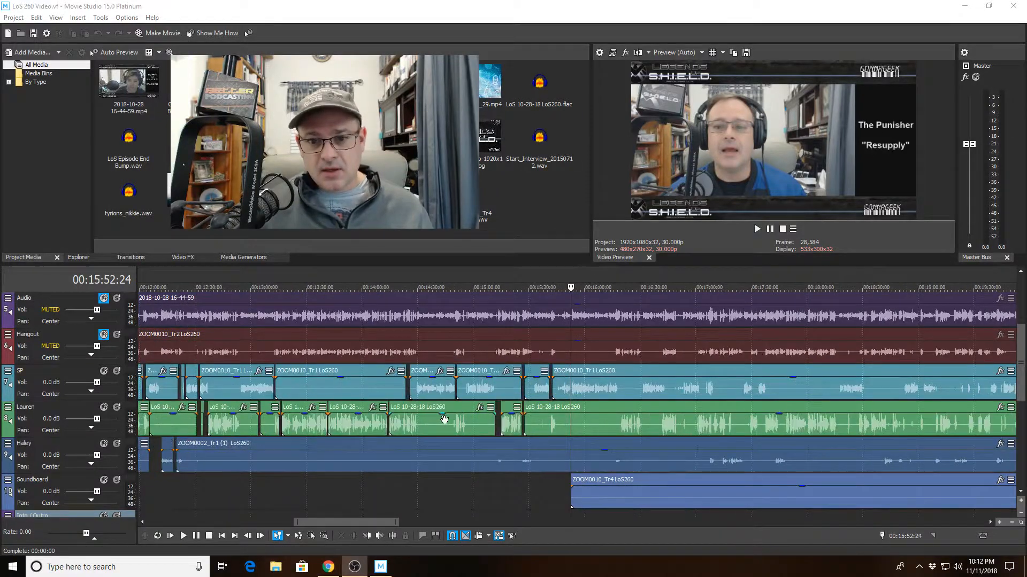
{"action": "scroll", "coordinate": [444, 419], "scroll_direction": "up", "scroll_amount": 3}
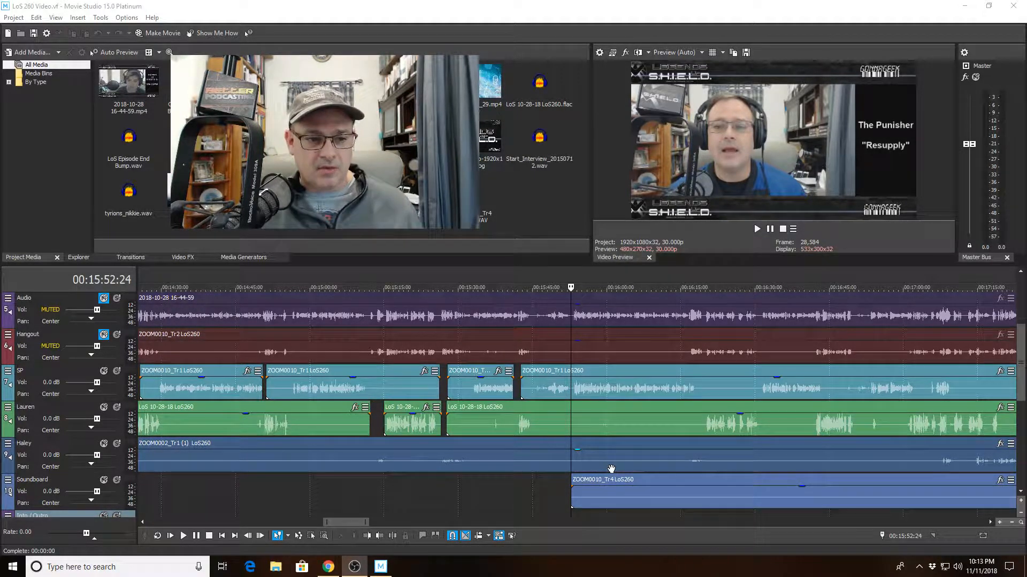
{"action": "scroll", "coordinate": [611, 468], "scroll_direction": "down", "scroll_amount": 2}
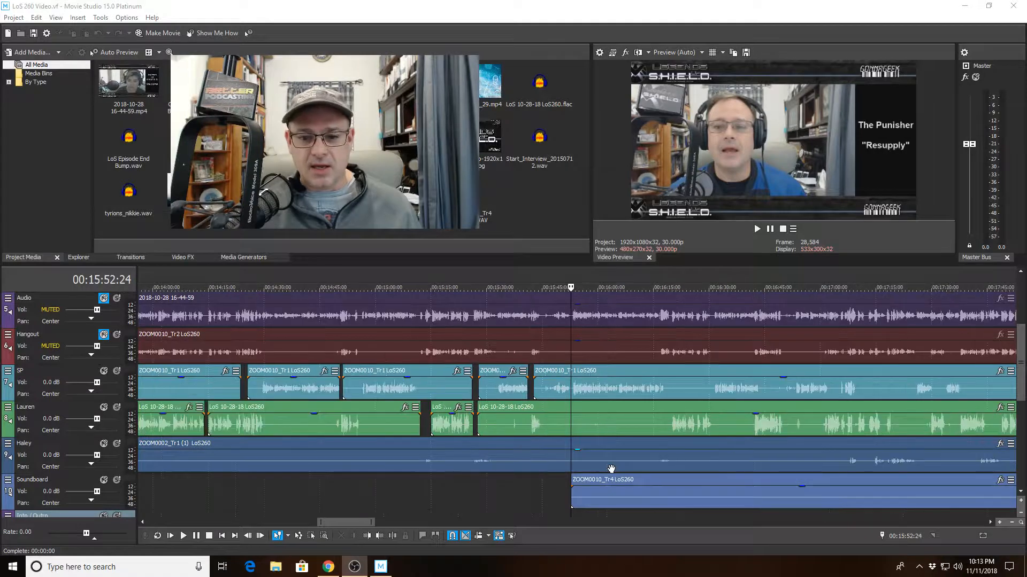
{"action": "scroll", "coordinate": [611, 469], "scroll_direction": "up", "scroll_amount": 2}
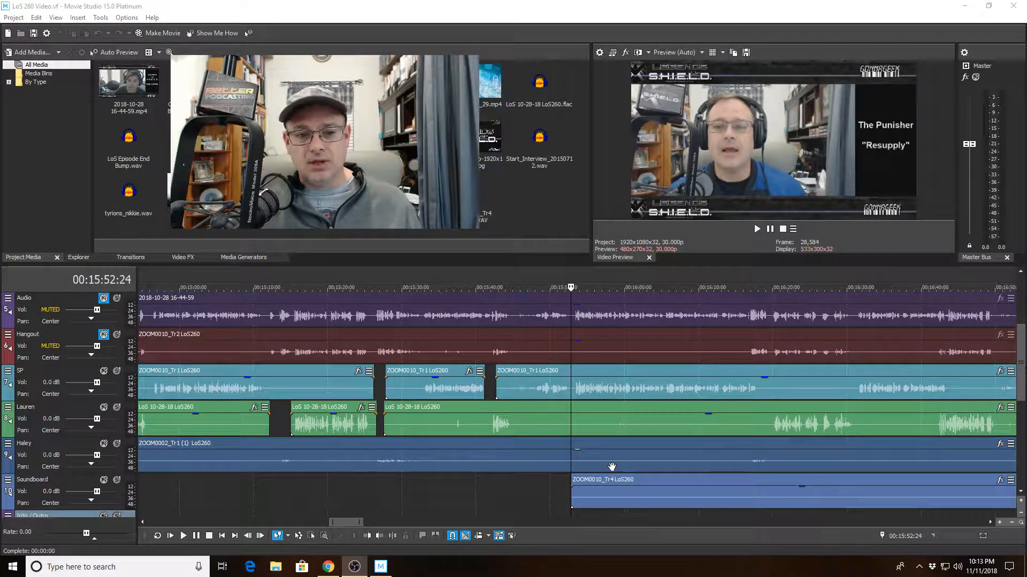
{"action": "scroll", "coordinate": [596, 465], "scroll_direction": "up", "scroll_amount": 2}
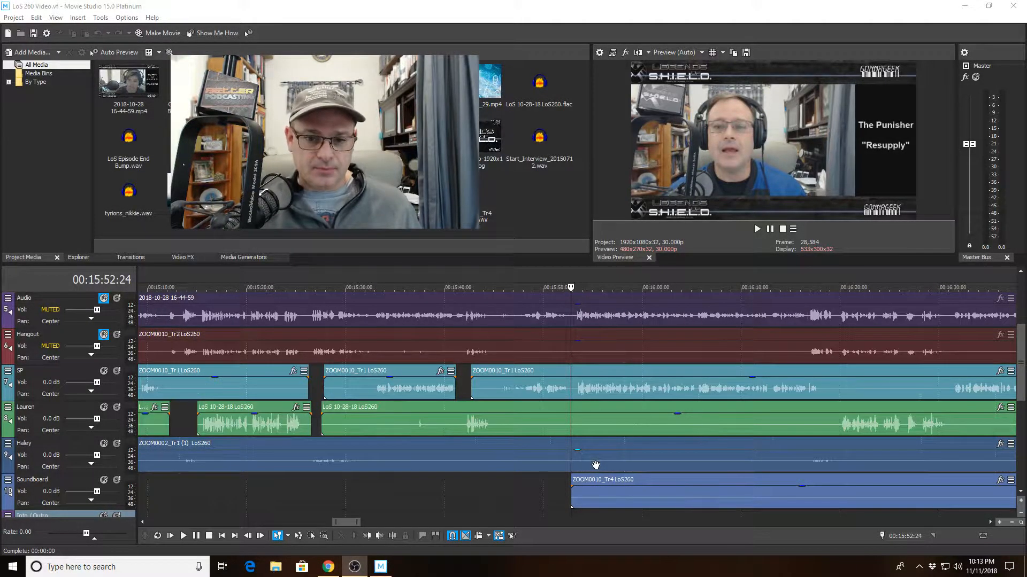
{"action": "scroll", "coordinate": [597, 465], "scroll_direction": "up", "scroll_amount": 1}
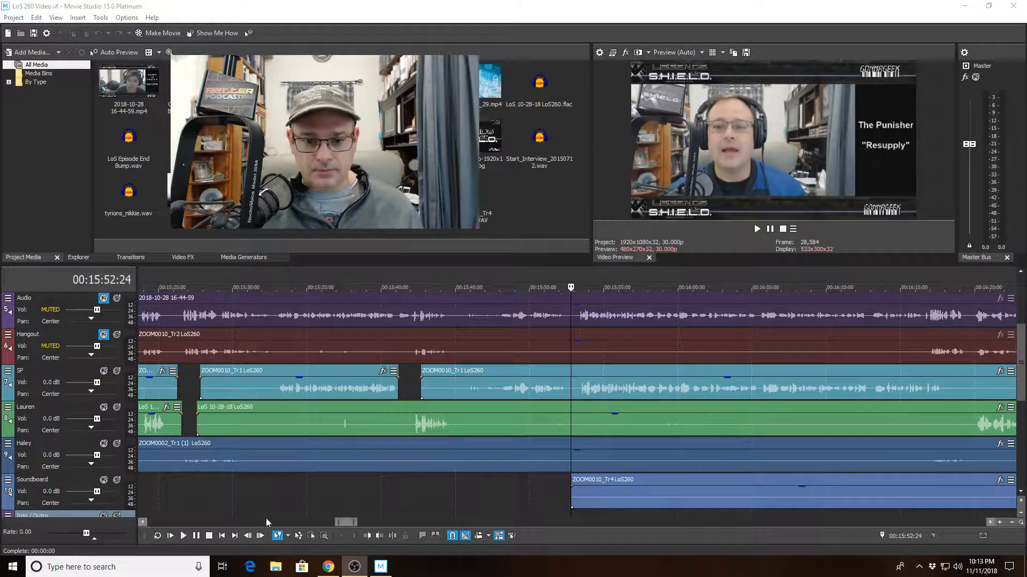
- Play the timeline from 00:15:52:24 and place the cursor at the faint sound on track 8 near 00:15:59:00
{"action": "key", "text": "space"}
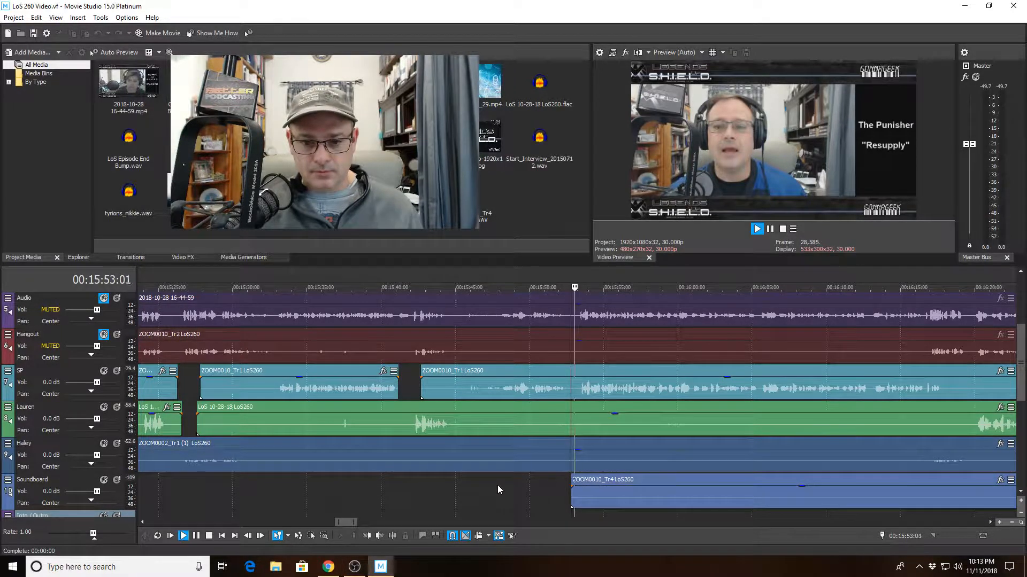
{"action": "scroll", "coordinate": [497, 486], "scroll_direction": "up", "scroll_amount": 2}
{"action": "scroll", "coordinate": [497, 486], "scroll_direction": "down", "scroll_amount": 2}
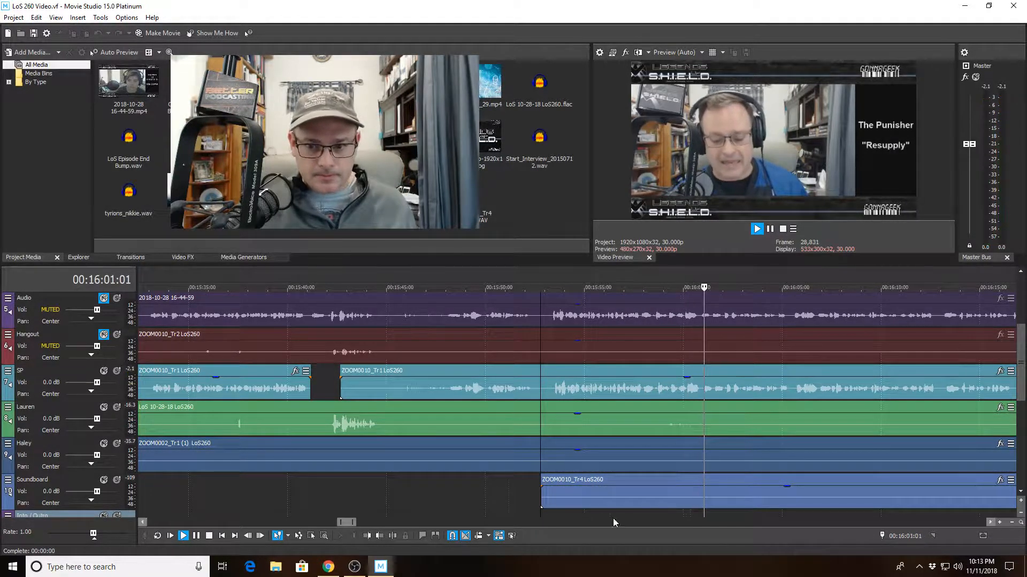
{"action": "left_click", "coordinate": [663, 425]}
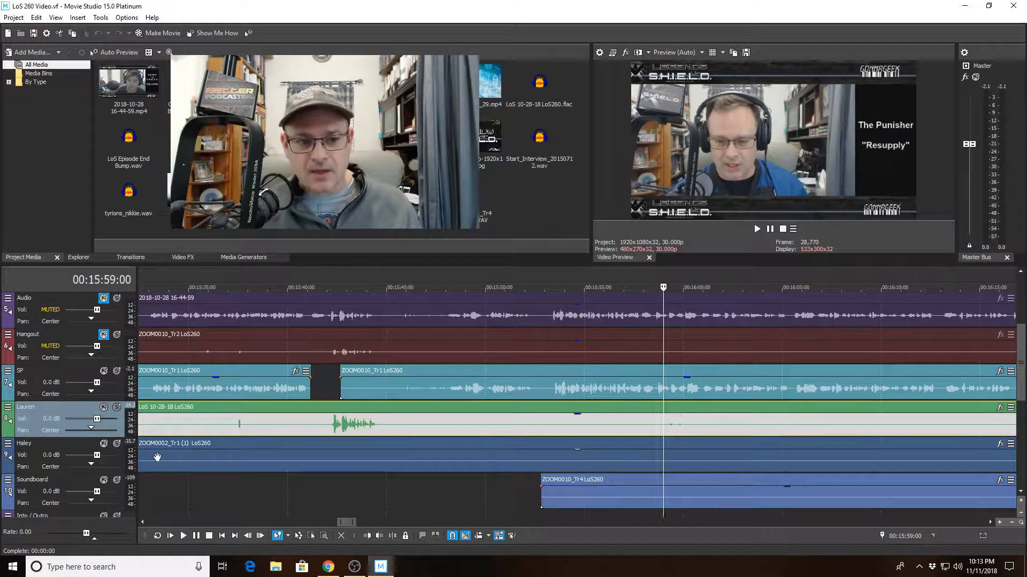
- Listen to the faint sound with track 8 soloed, and replay from 00:15:57:08 with the solo off
{"action": "left_click", "coordinate": [117, 407]}
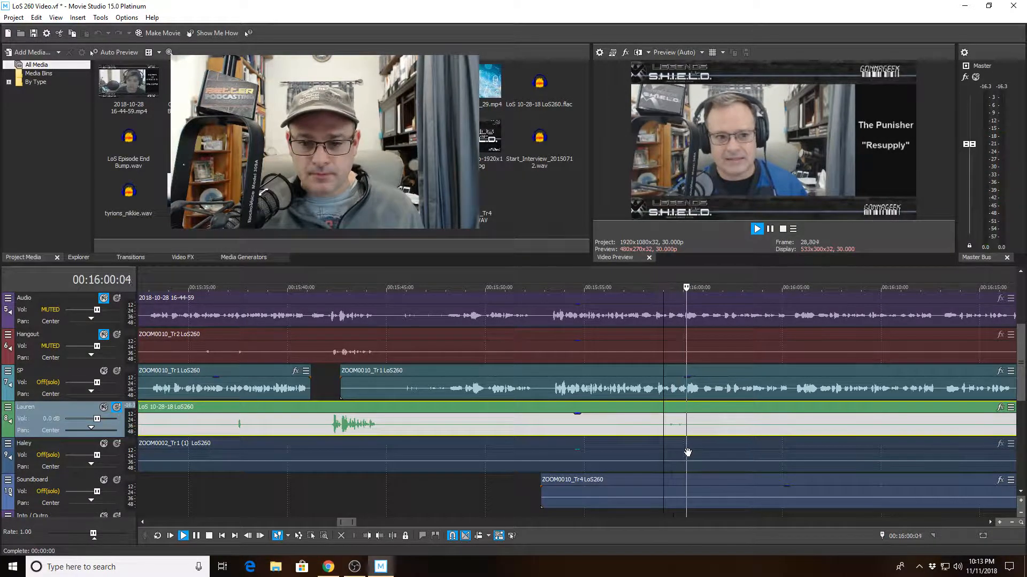
{"action": "left_click", "coordinate": [654, 432]}
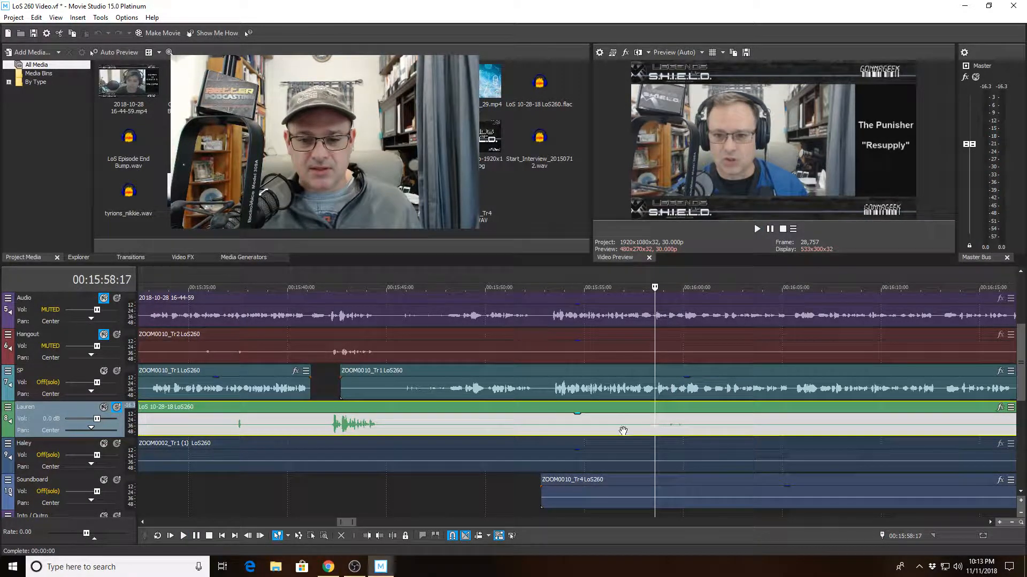
{"action": "left_click", "coordinate": [629, 388]}
{"action": "left_click", "coordinate": [117, 407]}
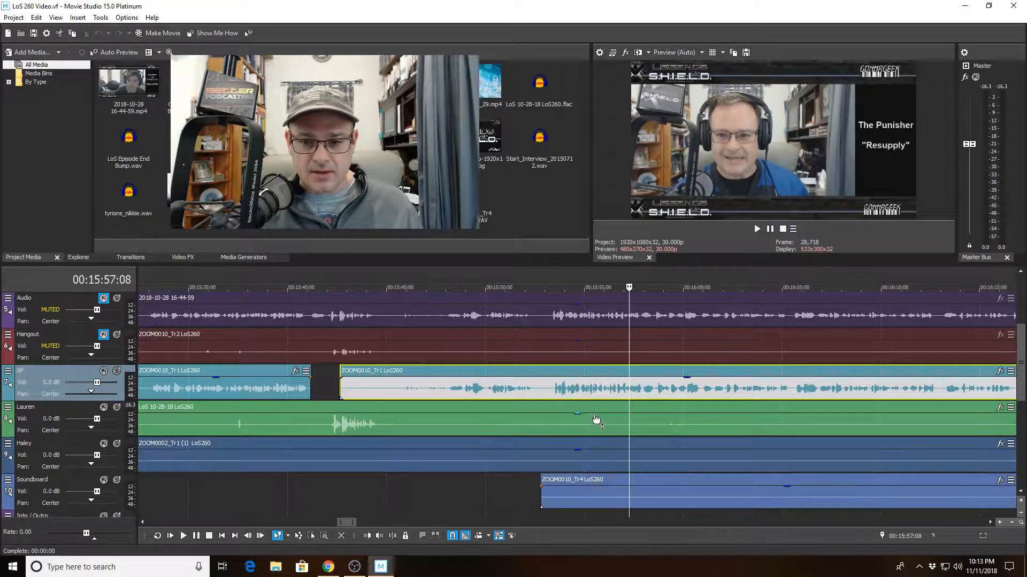
{"action": "key", "text": "space"}
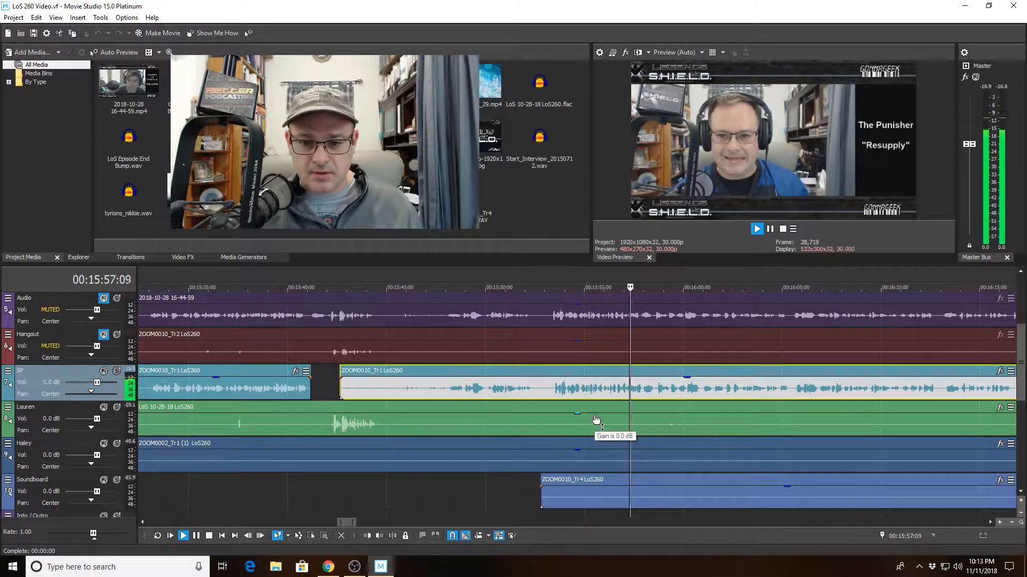
- Stop playback and split the track 8 clip at 00:15:58:20, just before the faint sound
{"action": "left_click", "coordinate": [656, 427]}
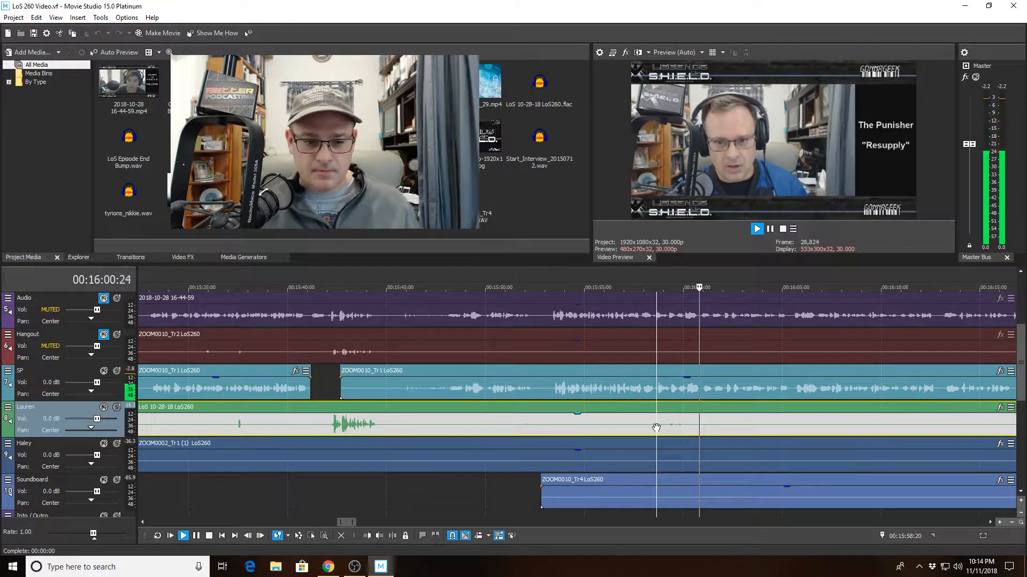
{"action": "key", "text": "space"}
{"action": "key", "text": "s"}
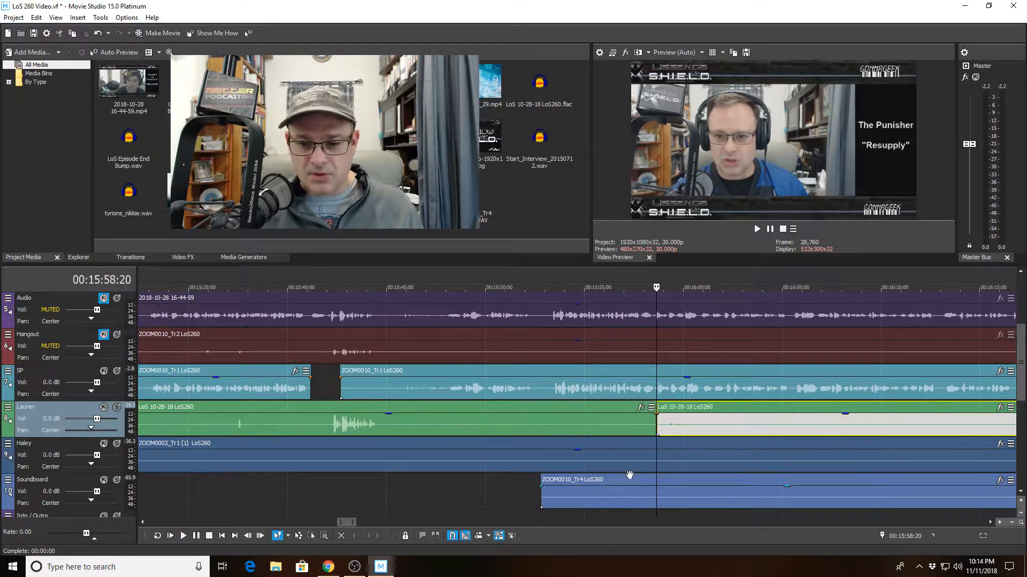
- Split track 8 at 00:16:00:12 and lower the short middle clip's gain to -Inf. dB
{"action": "left_click", "coordinate": [690, 432]}
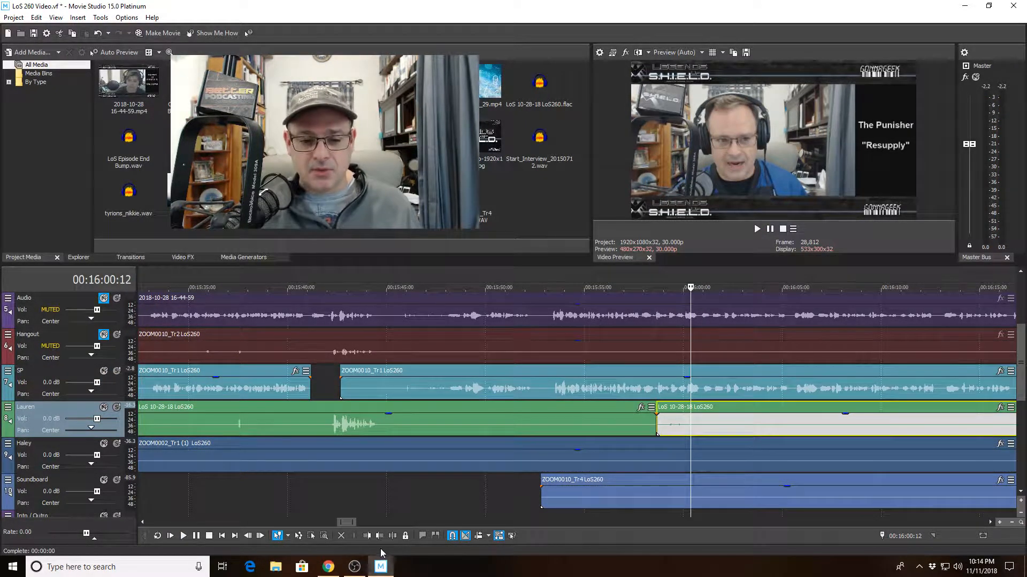
{"action": "left_click", "coordinate": [392, 537]}
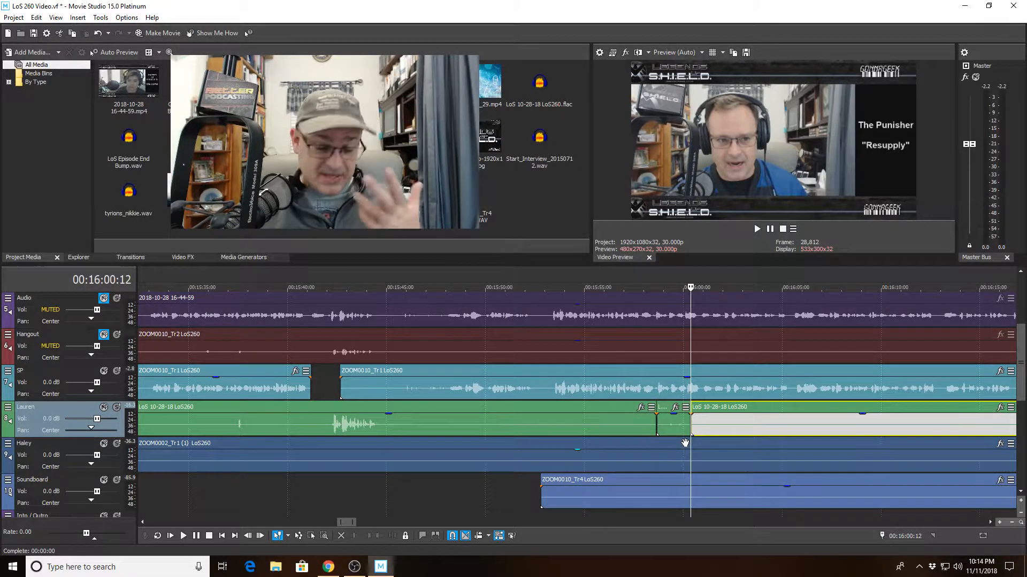
{"action": "left_click", "coordinate": [675, 419]}
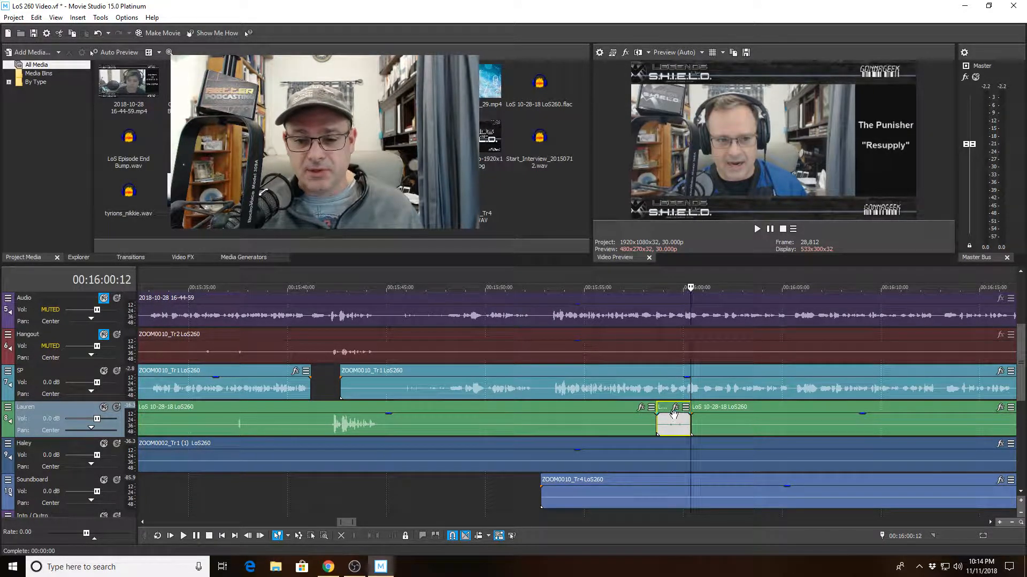
{"action": "mouse_move", "coordinate": [676, 417]}
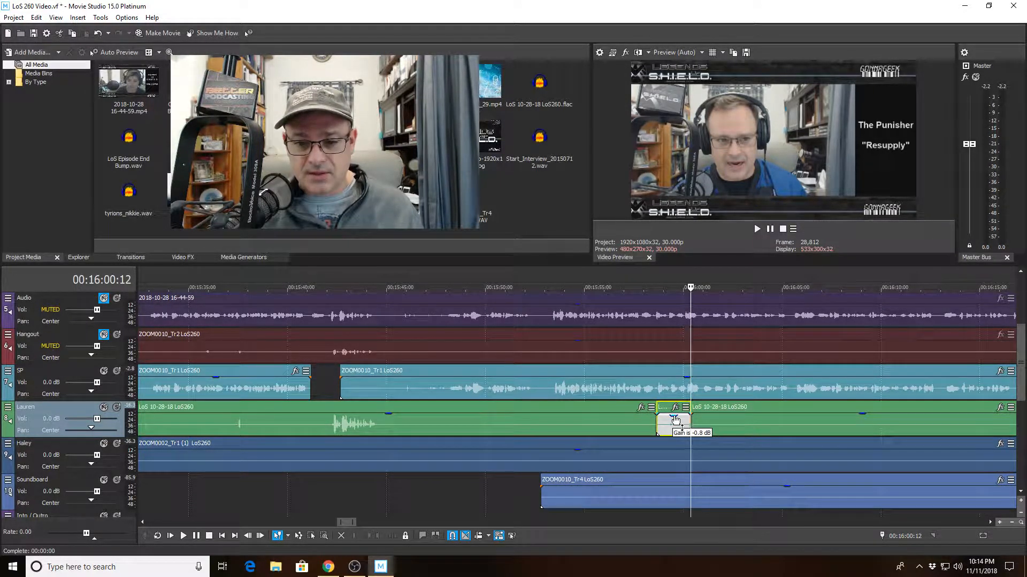
{"action": "left_click_drag", "start_coordinate": [676, 417], "coordinate": [680, 444]}
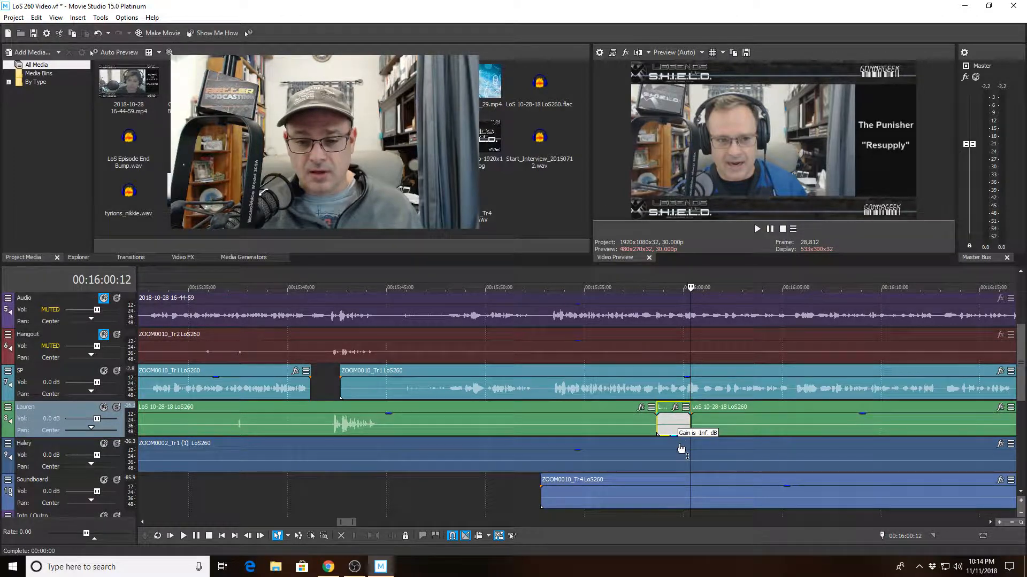
- Play back the silenced section of track 8 from 00:15:57:17
{"action": "left_click", "coordinate": [634, 425]}
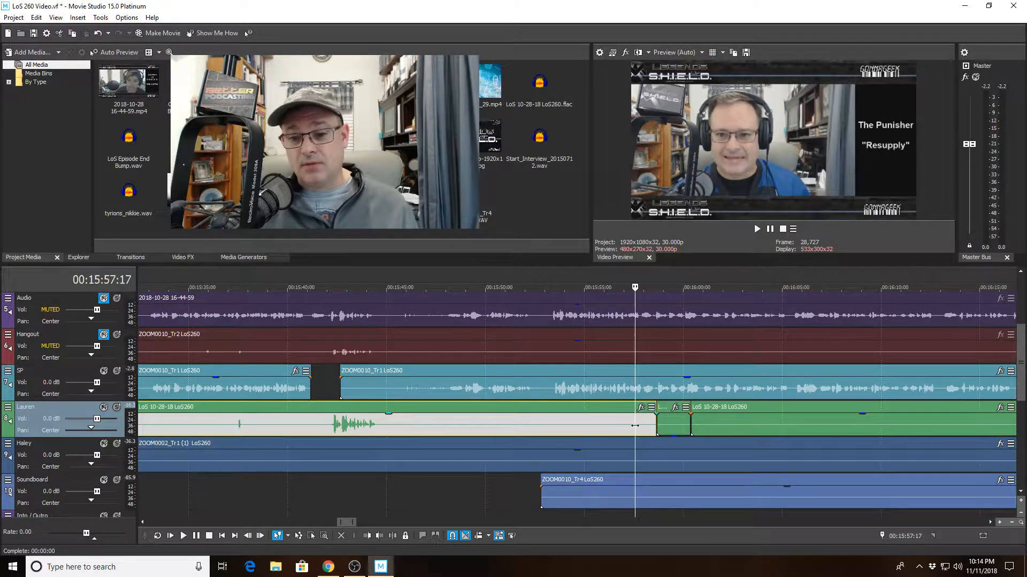
{"action": "key", "text": "space"}
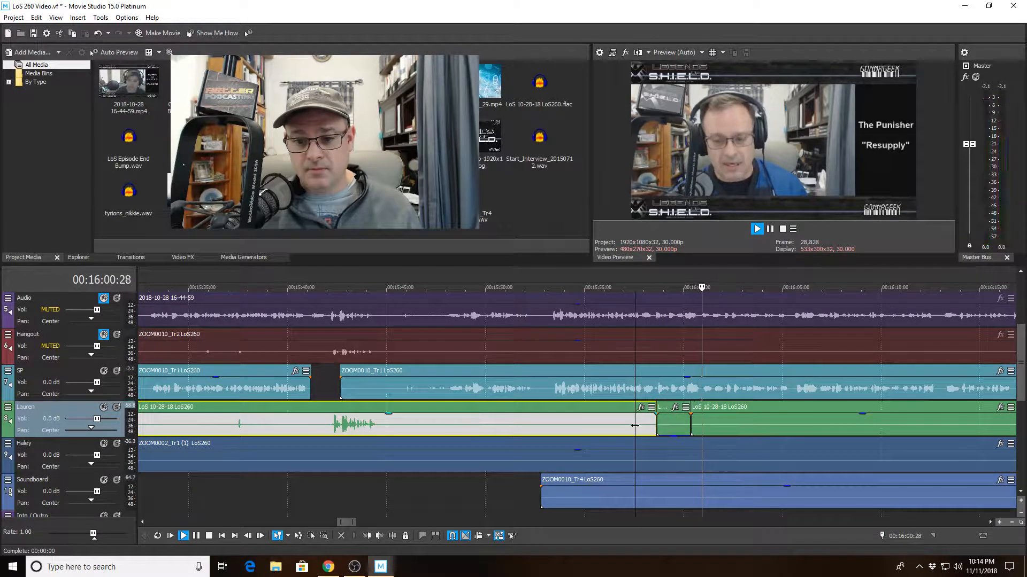
{"action": "key", "text": "space"}
- Undo the gain reduction and both splits on track 8
{"action": "left_click", "coordinate": [675, 426]}
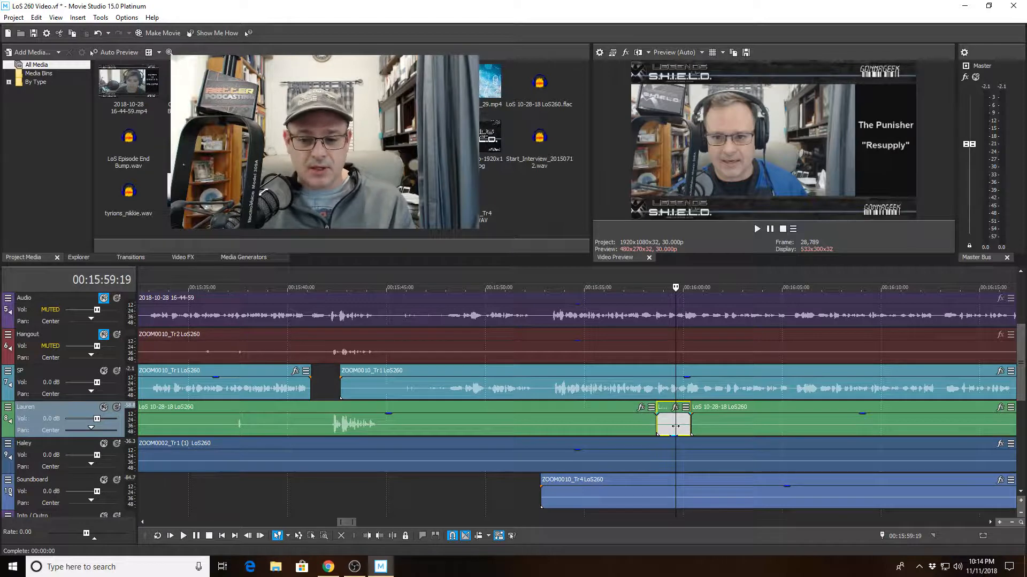
{"action": "key", "text": "ctrl+z"}
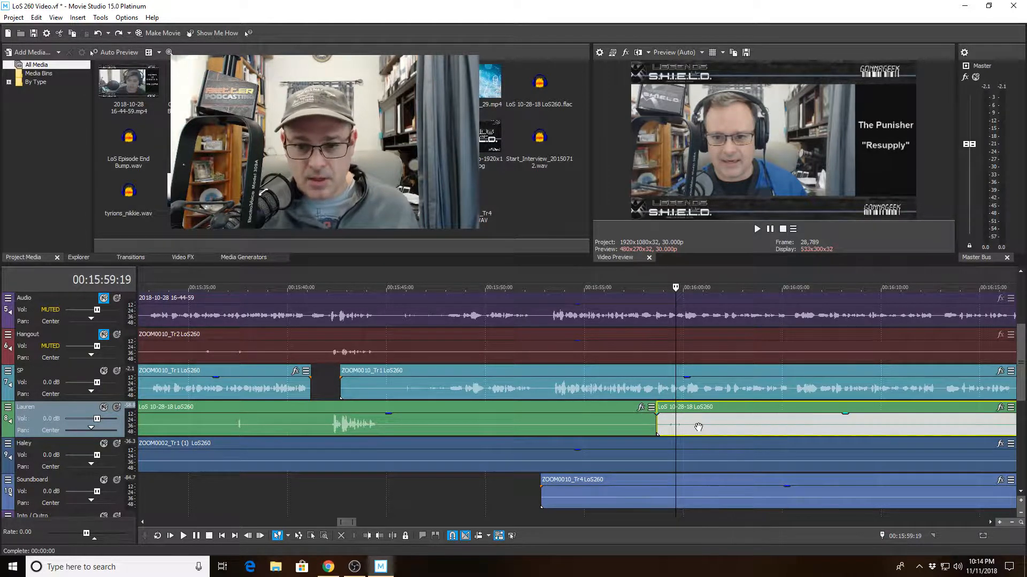
{"action": "key", "text": "ctrl+z"}
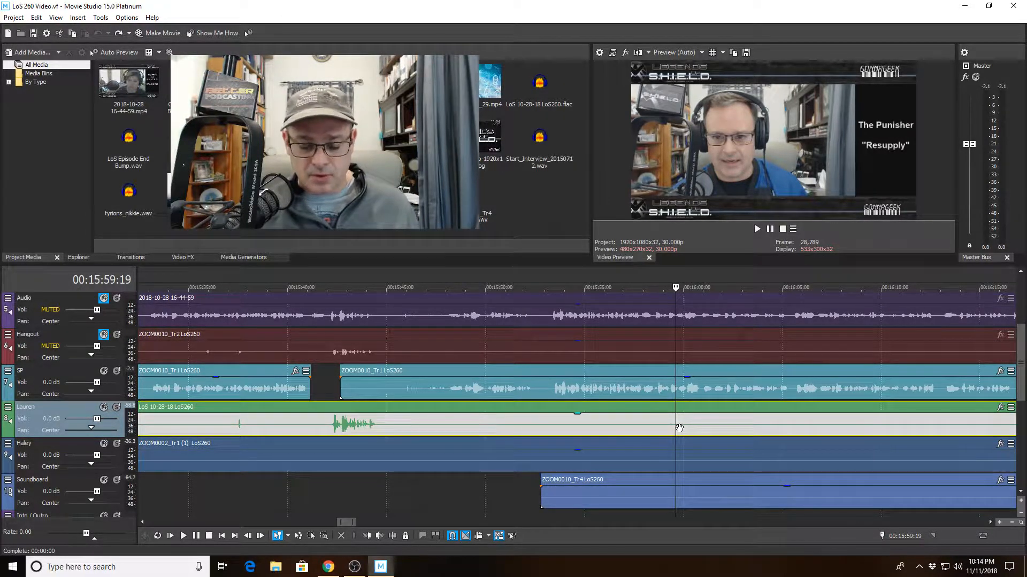
- Redo the track 8 split at 00:15:58:20 and trim the following clip's start to 00:16:00:12
{"action": "left_click", "coordinate": [118, 34]}
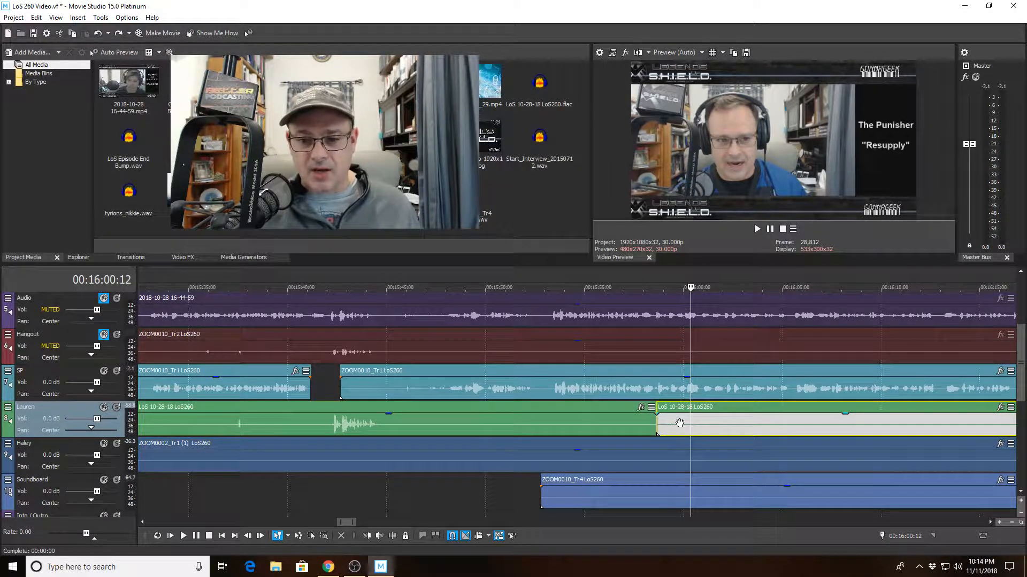
{"action": "key", "text": "alt+bracketleft"}
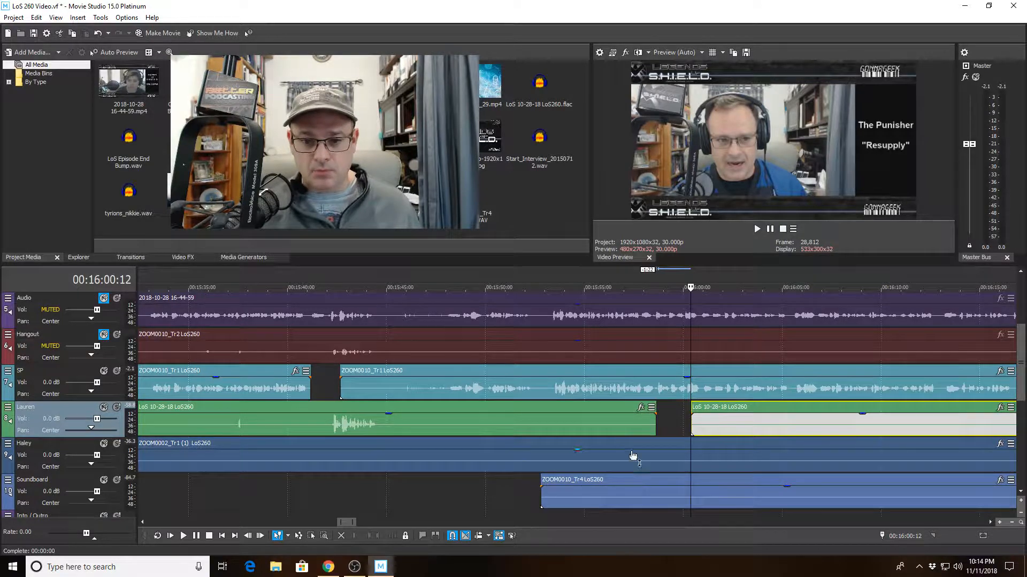
- Play back across the new gap on track 8 and place the cursor on track 7 at 00:16:16:10
{"action": "left_click", "coordinate": [617, 430]}
{"action": "key", "text": "space"}
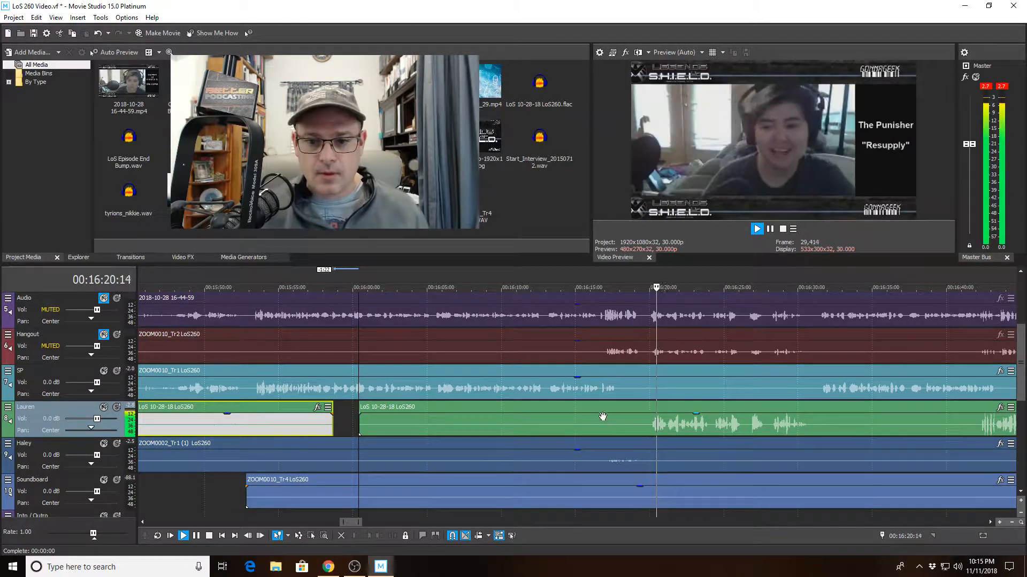
{"action": "left_click", "coordinate": [595, 388]}
{"action": "key", "text": "space"}
{"action": "scroll", "coordinate": [573, 420], "scroll_direction": "up", "scroll_amount": 4}
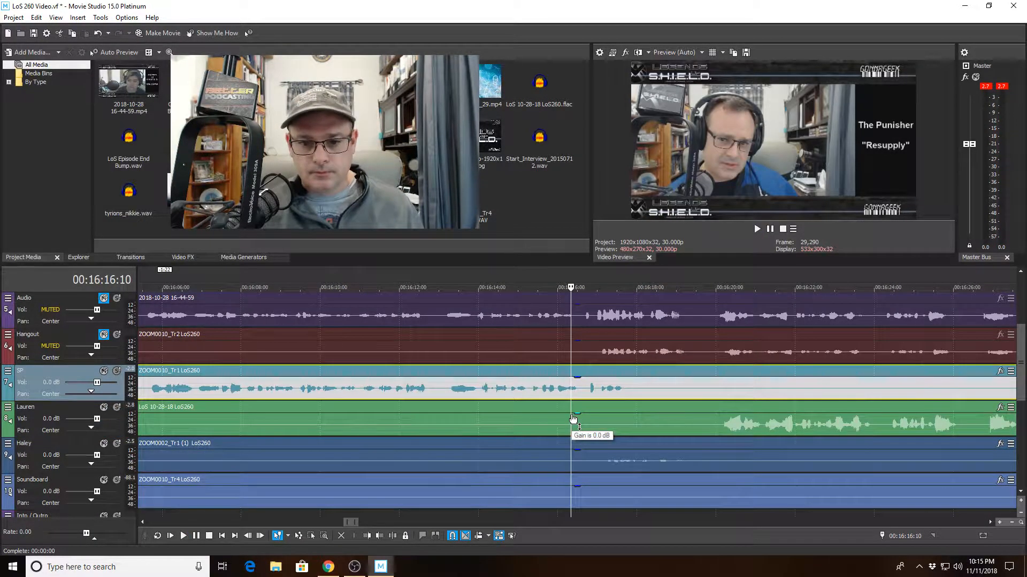
- Play back the speech on track 7 from 00:16:16:10 and again from 00:16:14:10
{"action": "key", "text": "space"}
{"action": "scroll", "coordinate": [573, 420], "scroll_direction": "up", "scroll_amount": 2}
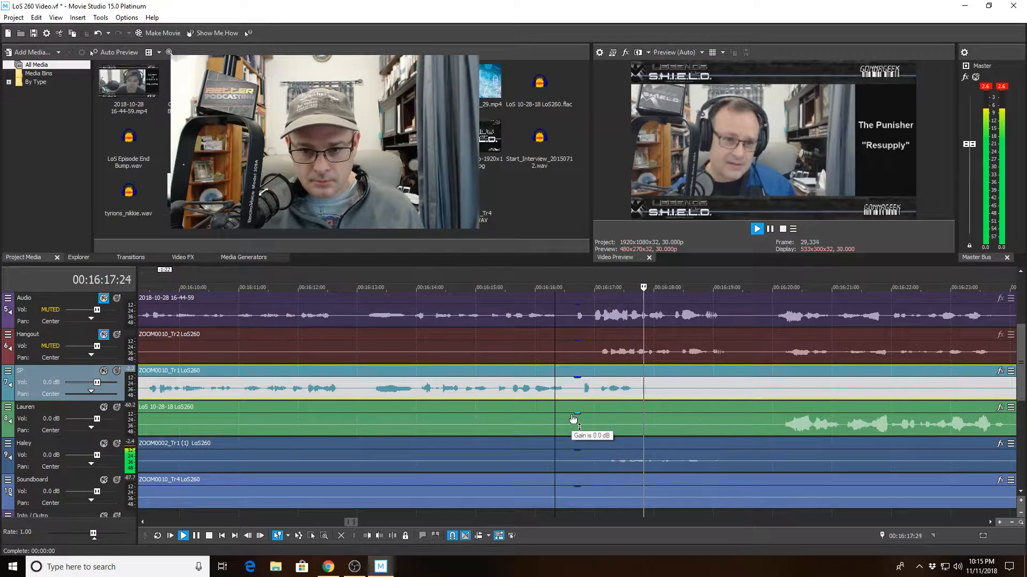
{"action": "key", "text": "space"}
{"action": "left_click", "coordinate": [436, 399]}
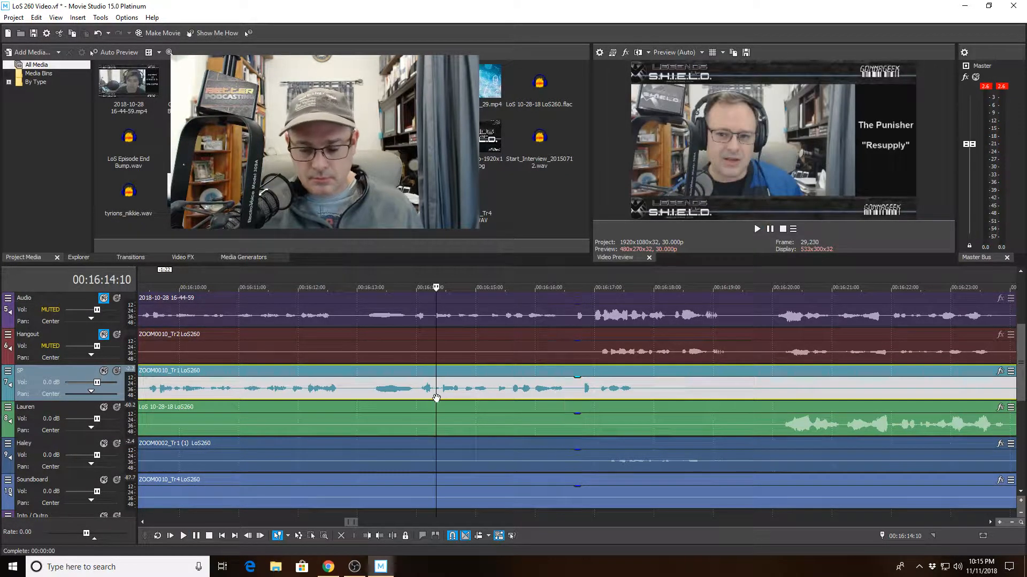
{"action": "key", "text": "space"}
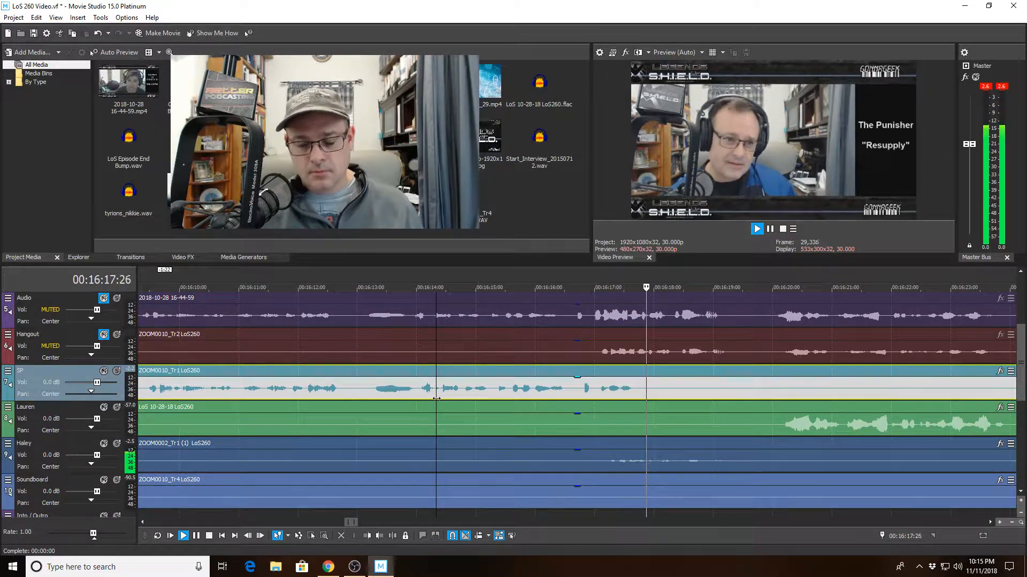
{"action": "key", "text": "space"}
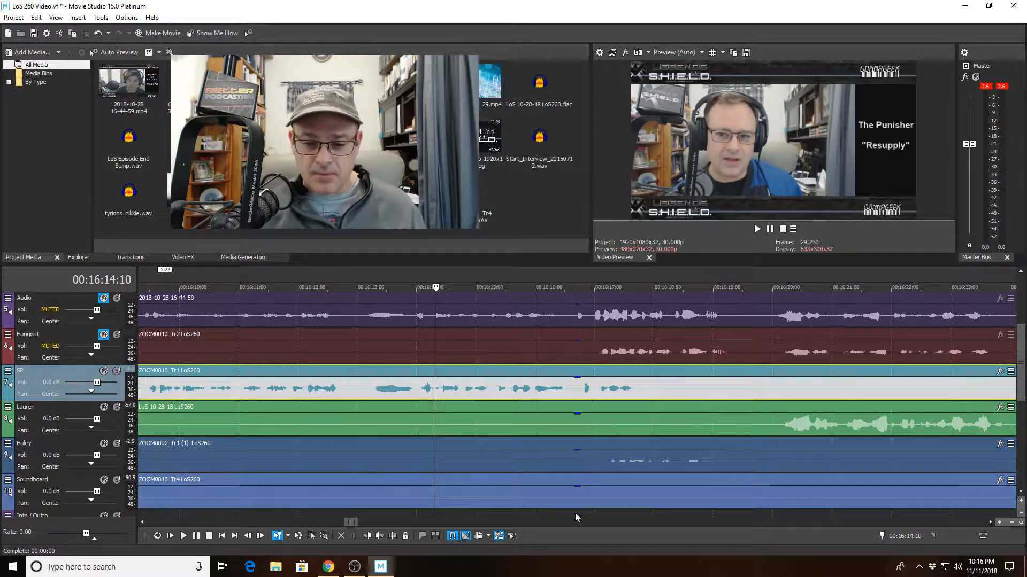
- Select the range 00:16:16:20 to 00:16:17:24 and inspect the advanced render options for saving to the hard drive, without rendering
{"action": "left_click_drag", "start_coordinate": [575, 512], "coordinate": [642, 512]}
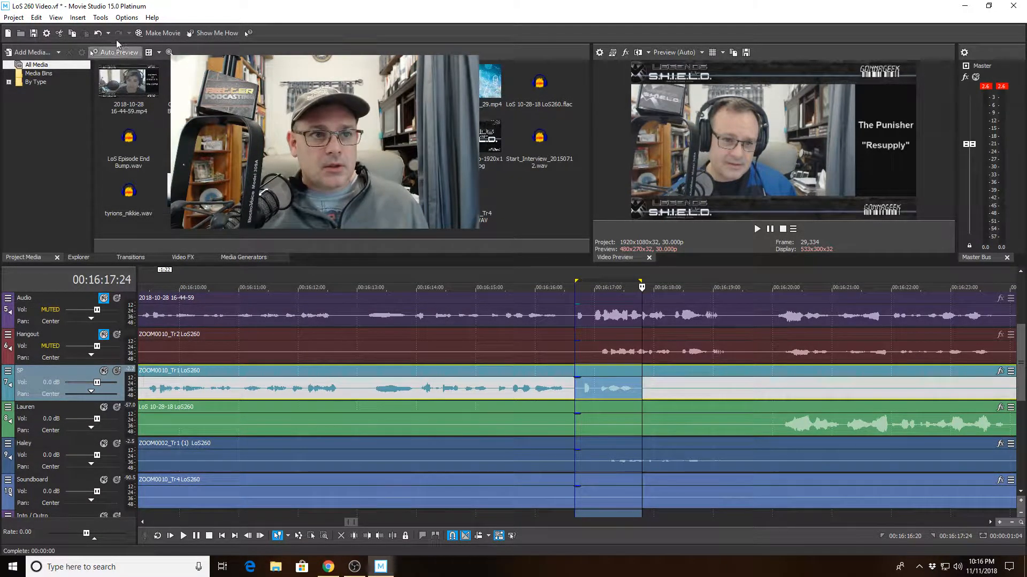
{"action": "left_click", "coordinate": [141, 33]}
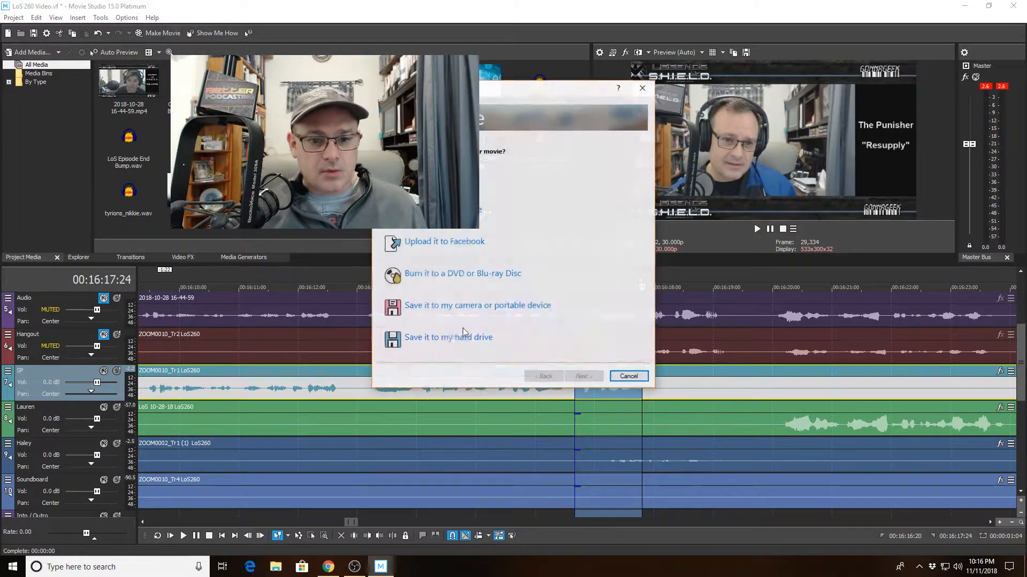
{"action": "left_click", "coordinate": [486, 341]}
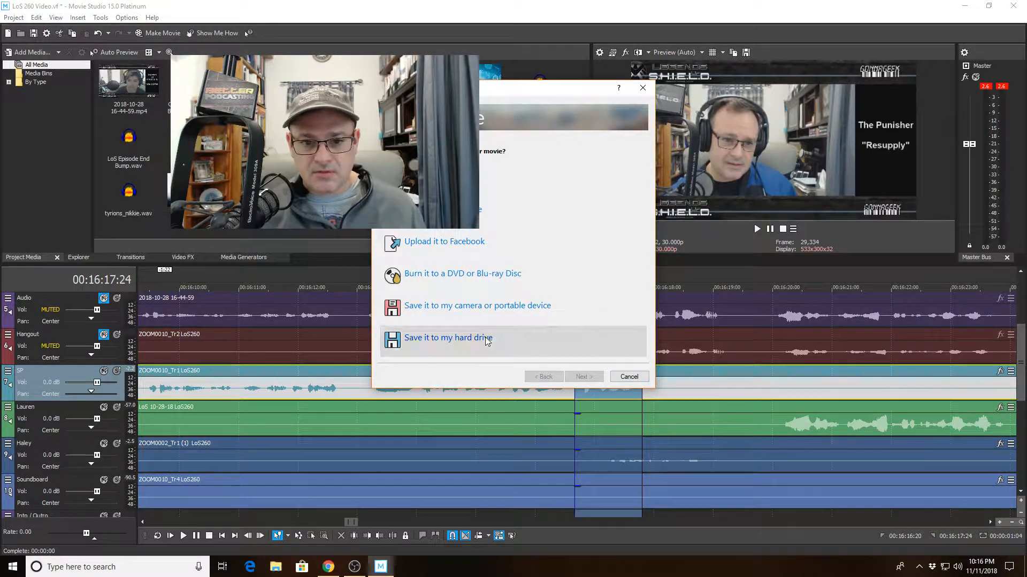
{"action": "left_click", "coordinate": [606, 272]}
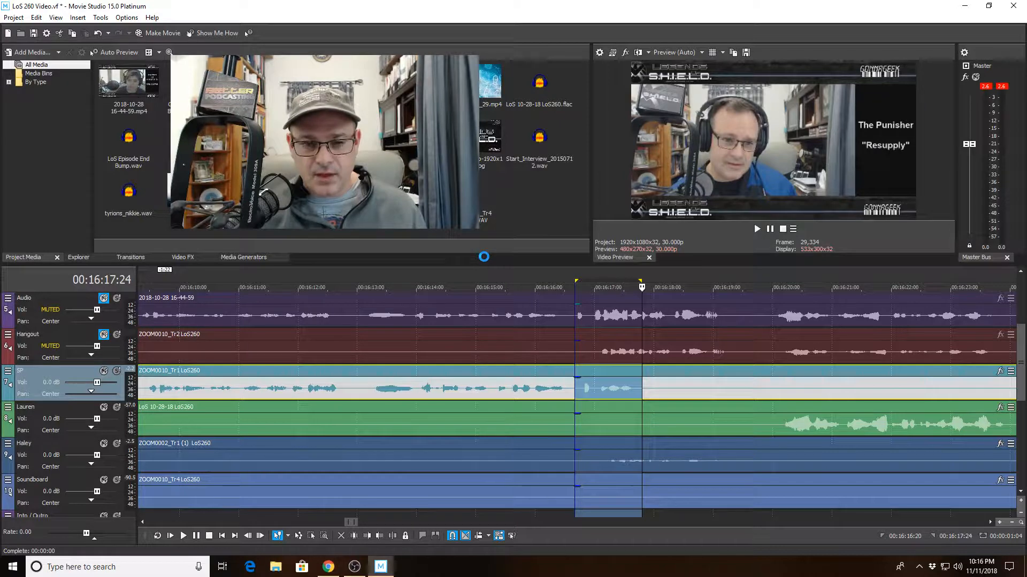
{"action": "left_click", "coordinate": [361, 348]}
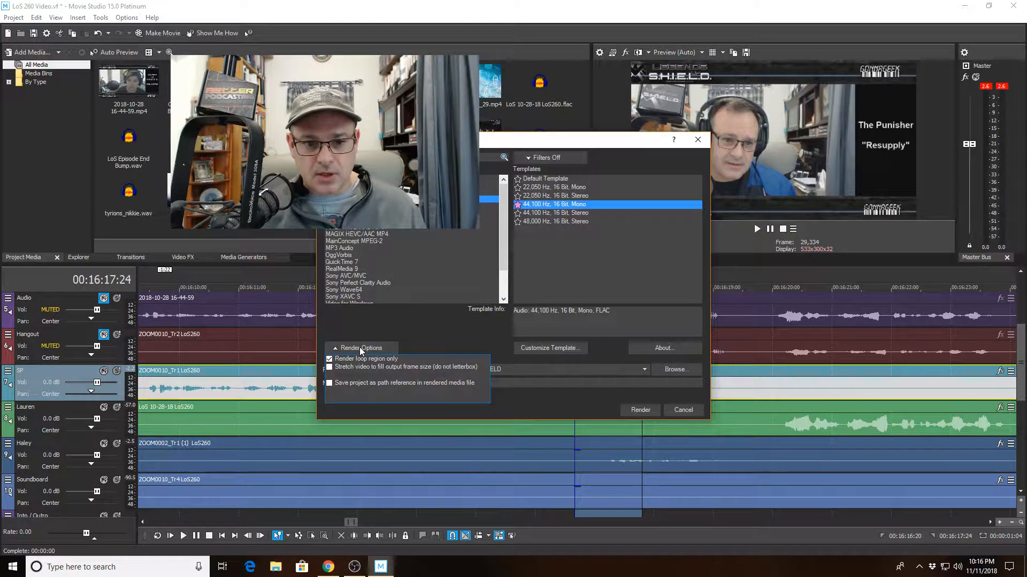
{"action": "left_click", "coordinate": [361, 348]}
{"action": "left_click", "coordinate": [683, 409]}
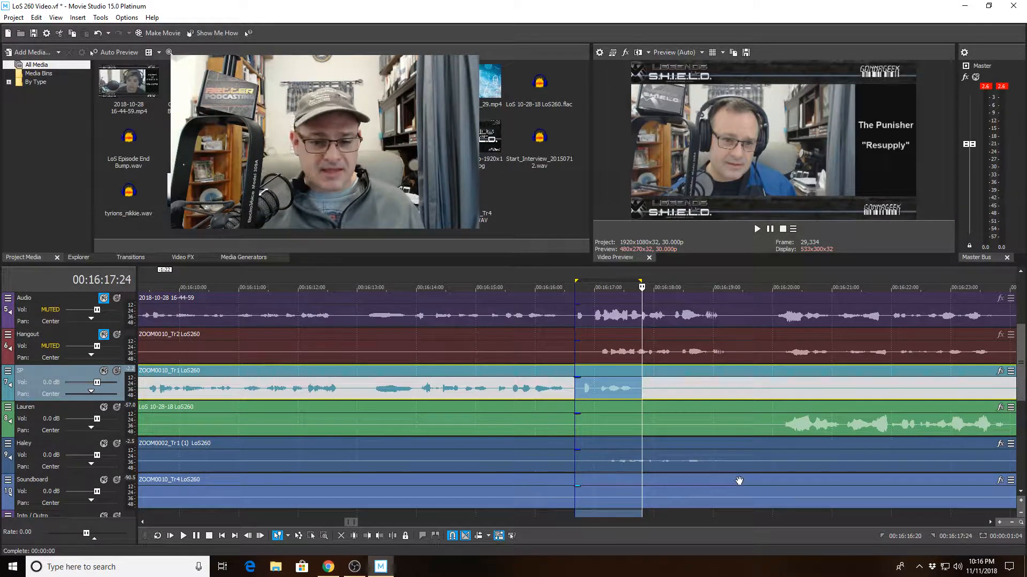
- Clear the time selection and play back from 00:16:15:24 on track 7
{"action": "left_click", "coordinate": [723, 513]}
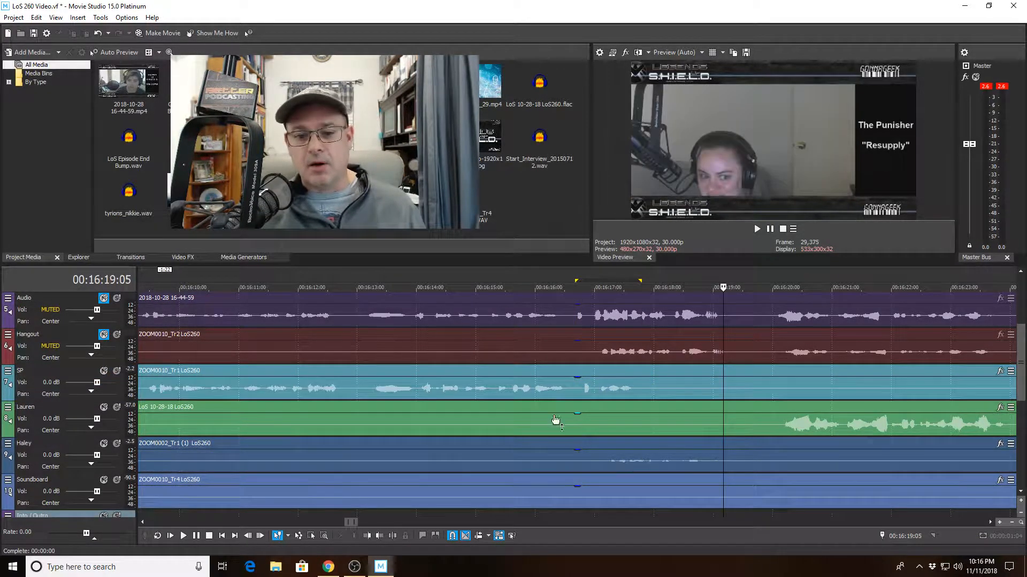
{"action": "left_click", "coordinate": [523, 389]}
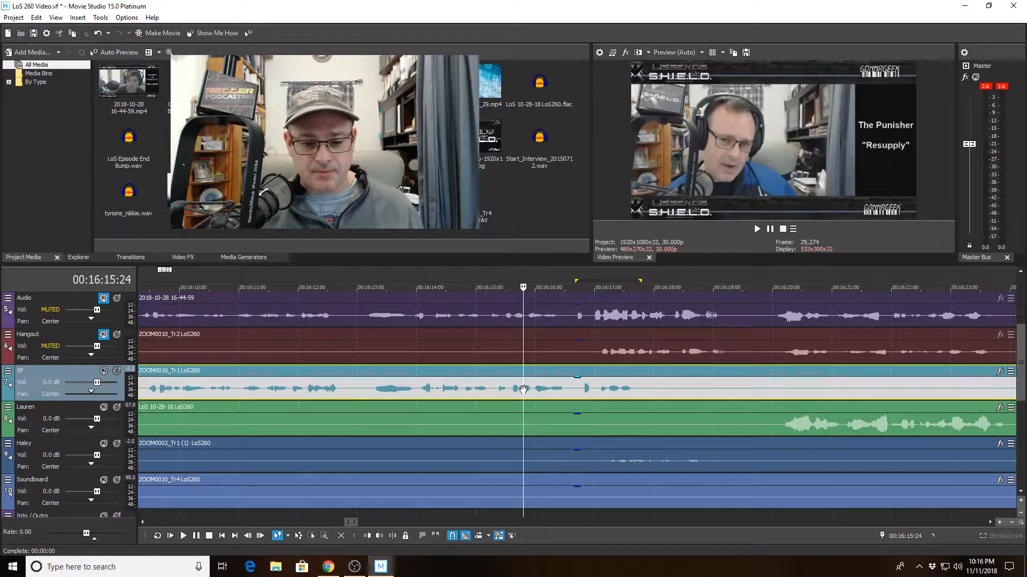
{"action": "key", "text": "space"}
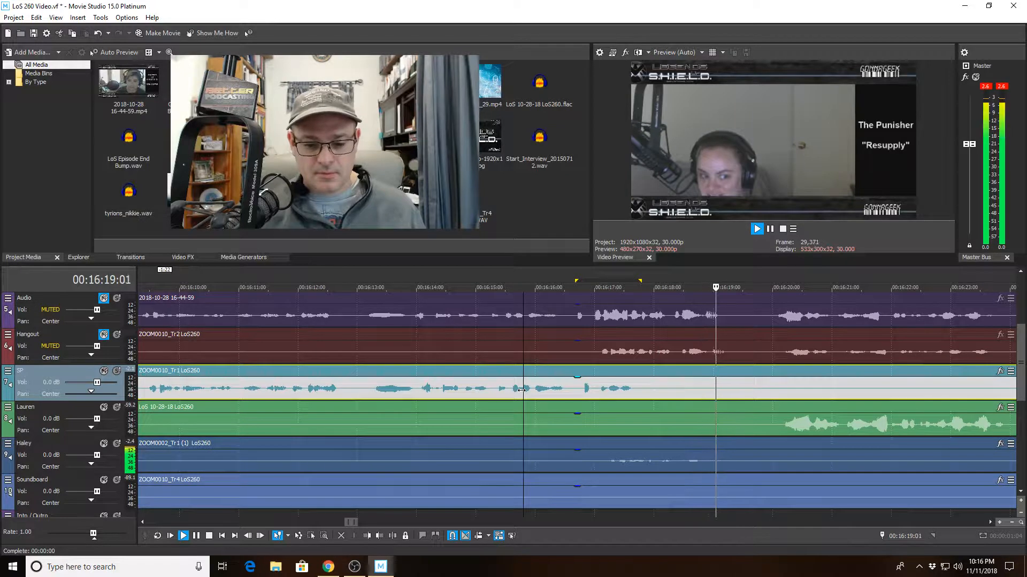
{"action": "scroll", "coordinate": [521, 390], "scroll_direction": "down", "scroll_amount": 2}
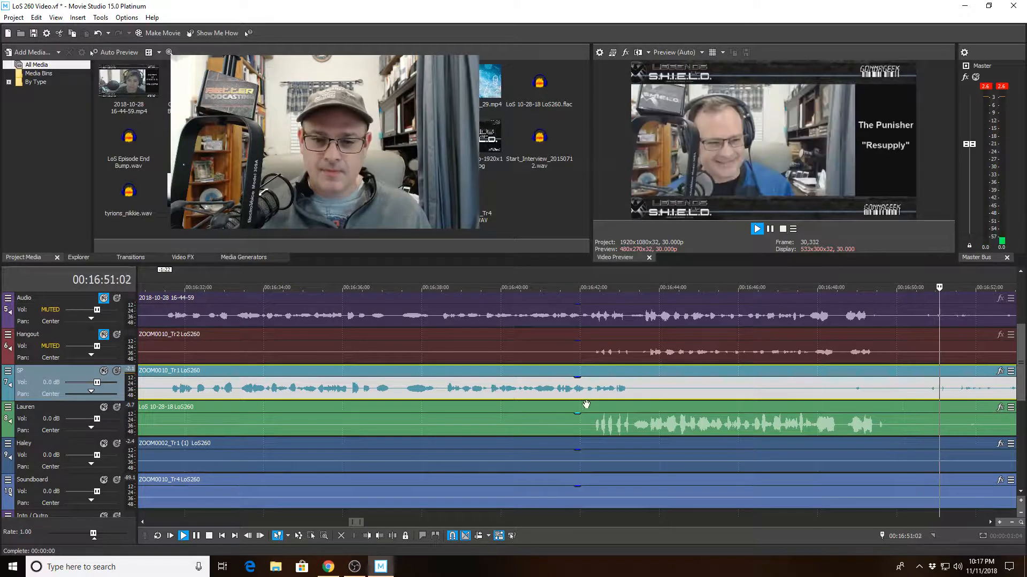
- Stop playback on track 8 at 00:16:42:03, and play on from just before that point on track 7
{"action": "left_click", "coordinate": [583, 406]}
{"action": "key", "text": "space"}
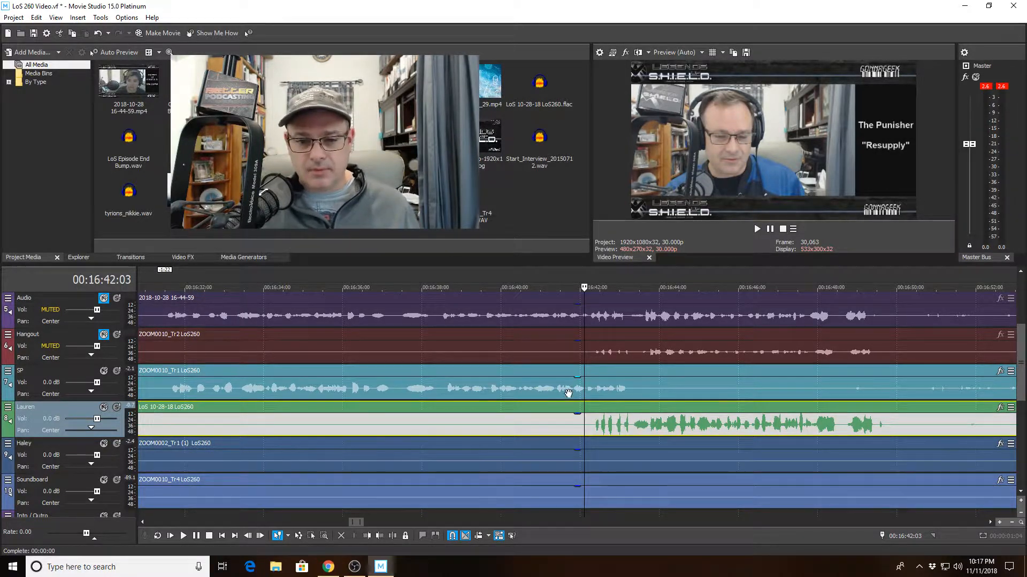
{"action": "left_click", "coordinate": [569, 393]}
{"action": "key", "text": "space"}
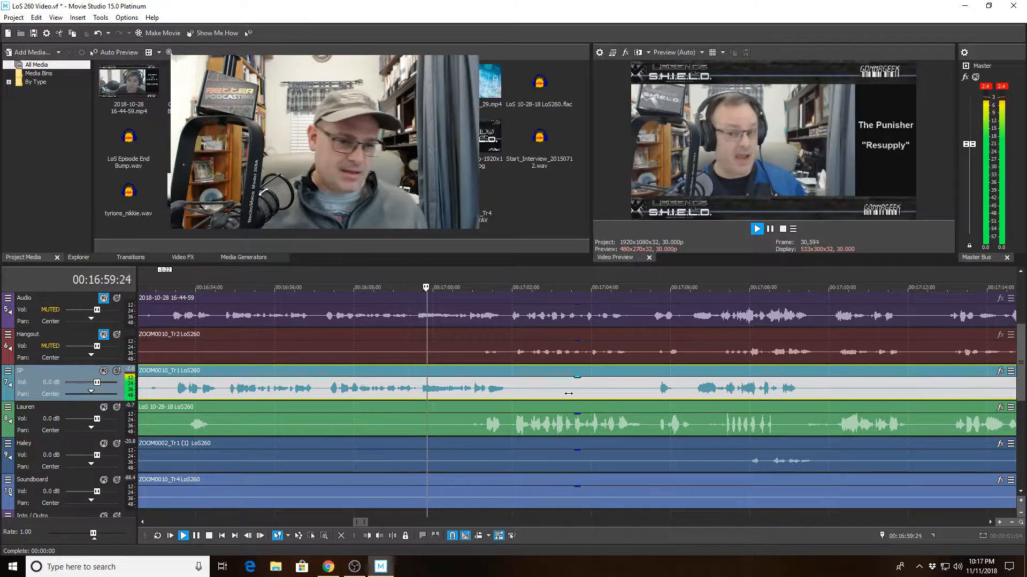
- Go back to the isolated sound on track 8 and play back from about 00:16:51 up to it
{"action": "left_click", "coordinate": [238, 425]}
{"action": "scroll", "coordinate": [238, 425], "scroll_direction": "down", "scroll_amount": 1}
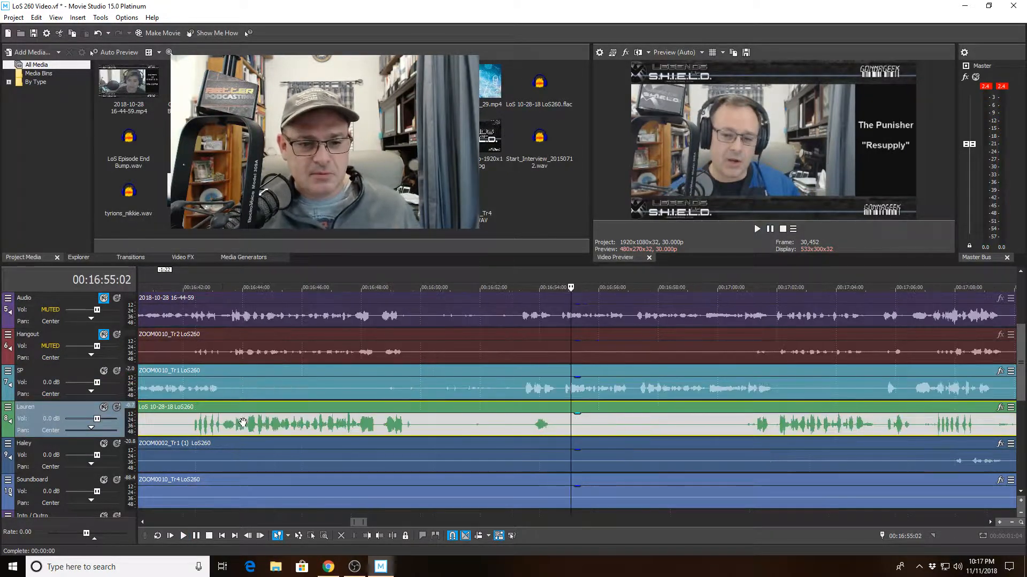
{"action": "left_click", "coordinate": [490, 425]}
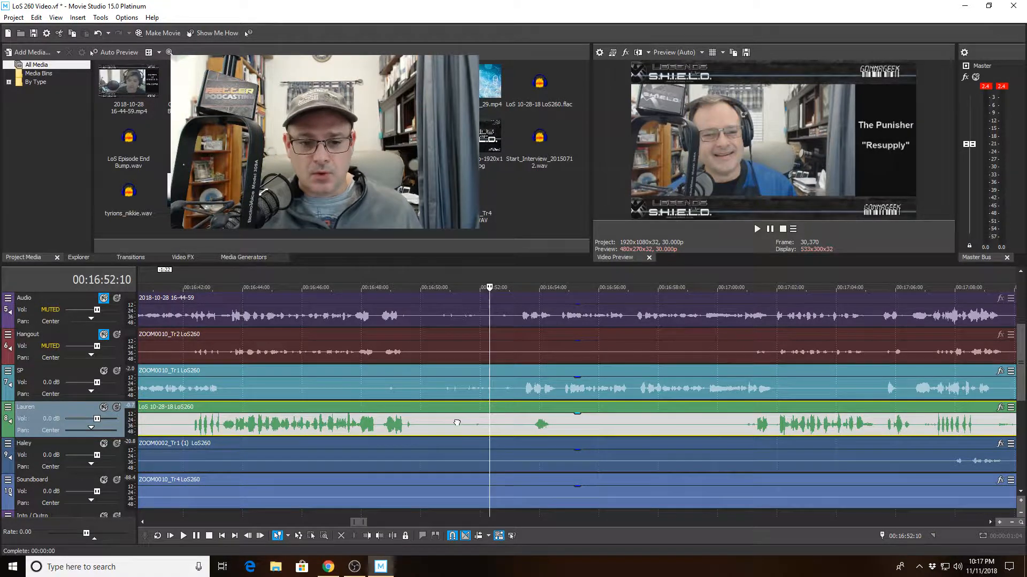
{"action": "left_click", "coordinate": [457, 422]}
{"action": "key", "text": "space"}
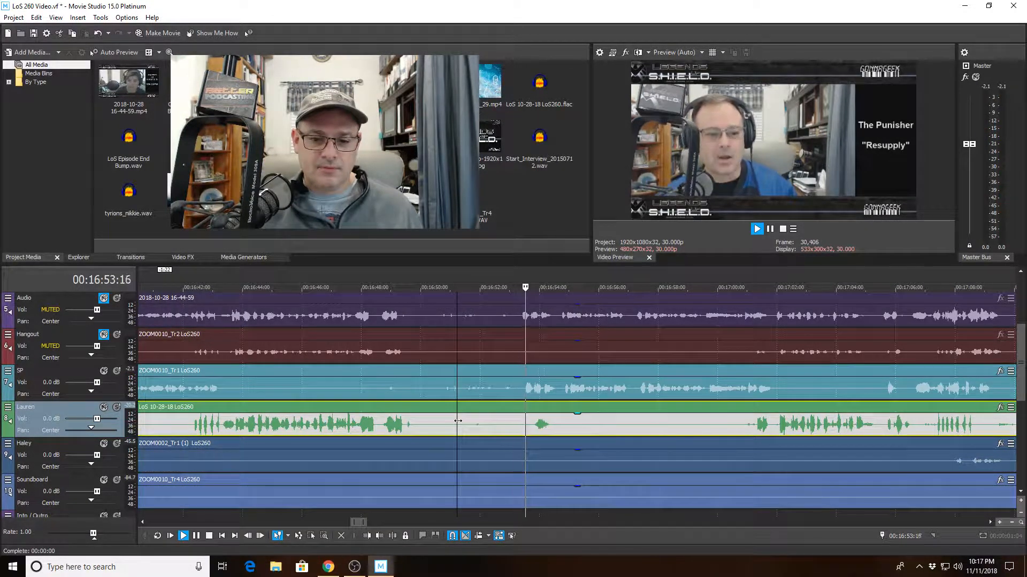
- Split the track 8 clip at 00:16:53:18 and trim the following clip's start to 00:16:54:17
{"action": "left_click", "coordinate": [528, 425]}
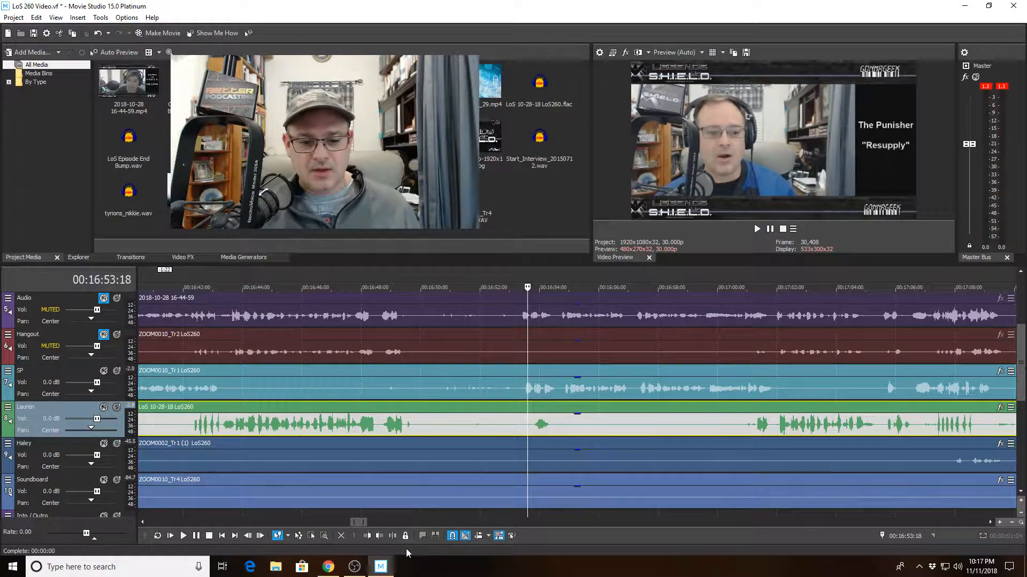
{"action": "left_click", "coordinate": [393, 536]}
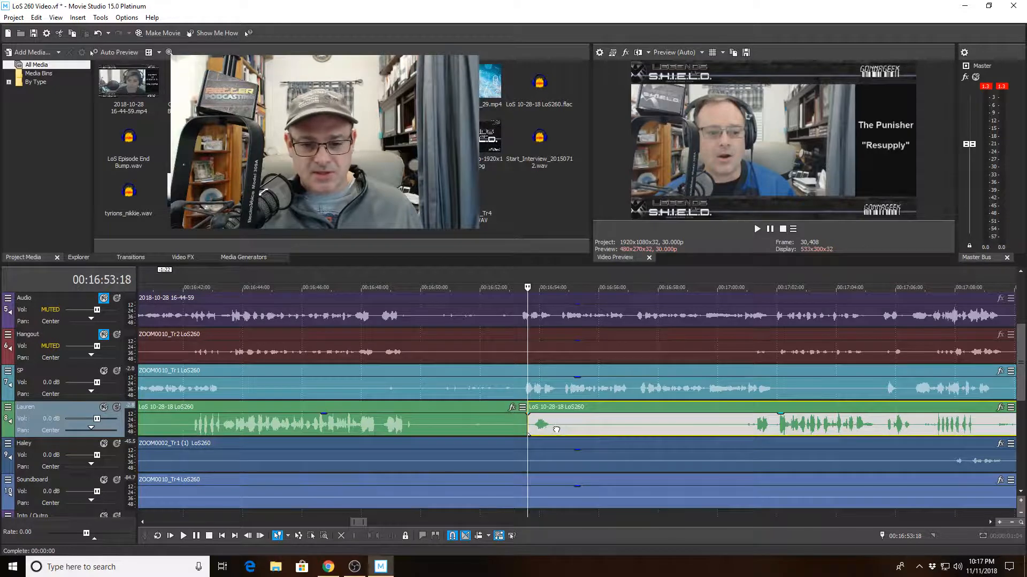
{"action": "left_click", "coordinate": [556, 430]}
{"action": "left_click", "coordinate": [369, 535]}
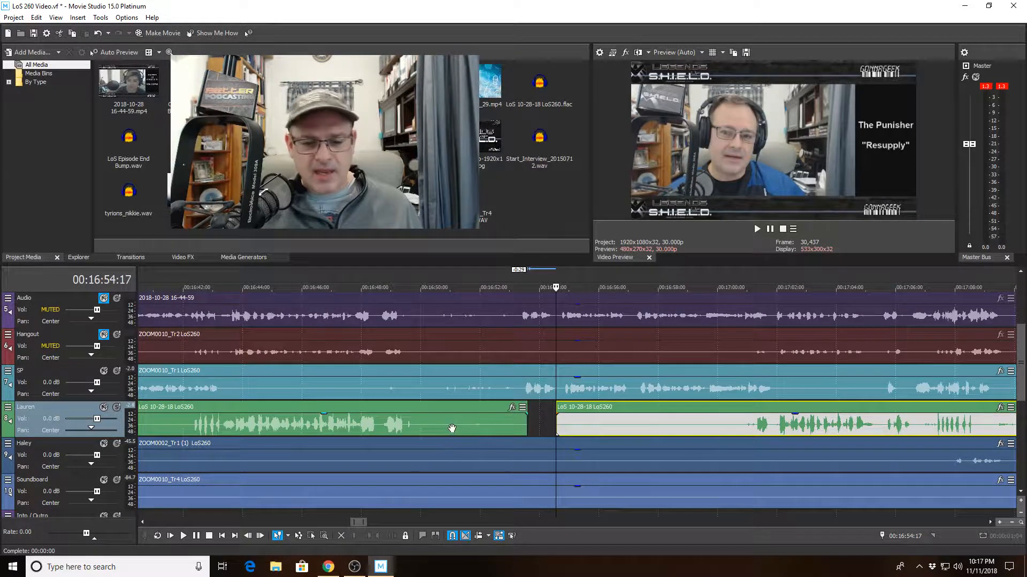
- Place the cursor at 00:16:49:07 on track 8 and play back across the new gap
{"action": "left_click", "coordinate": [422, 424]}
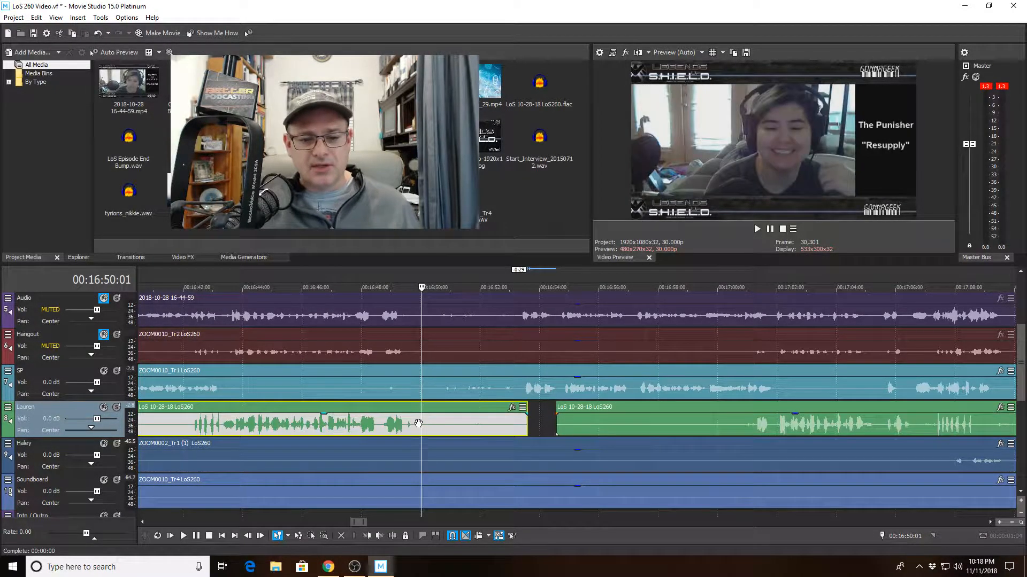
{"action": "left_click", "coordinate": [397, 424]}
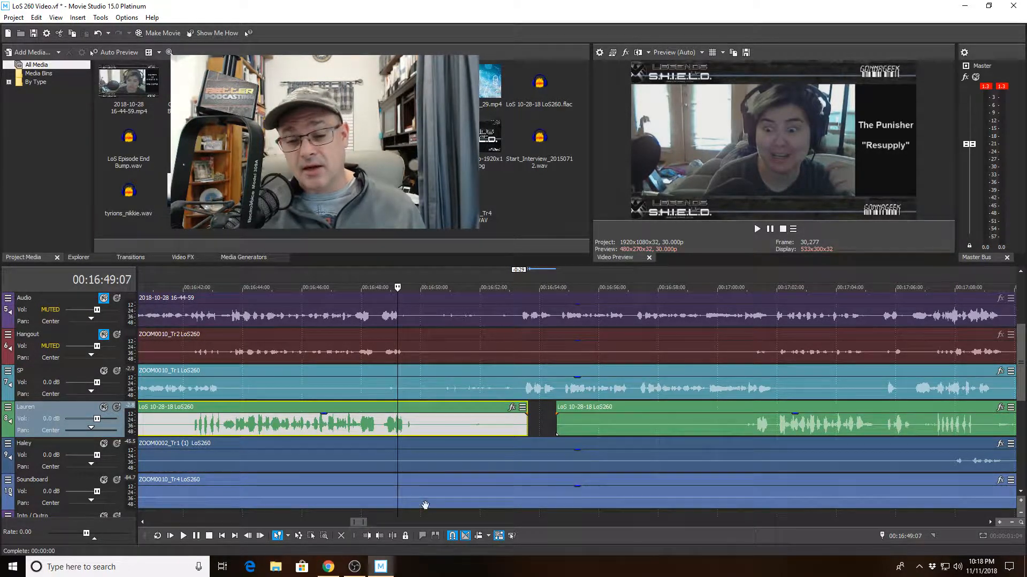
{"action": "left_click", "coordinate": [392, 523]}
{"action": "scroll", "coordinate": [454, 497], "scroll_direction": "down", "scroll_amount": 3}
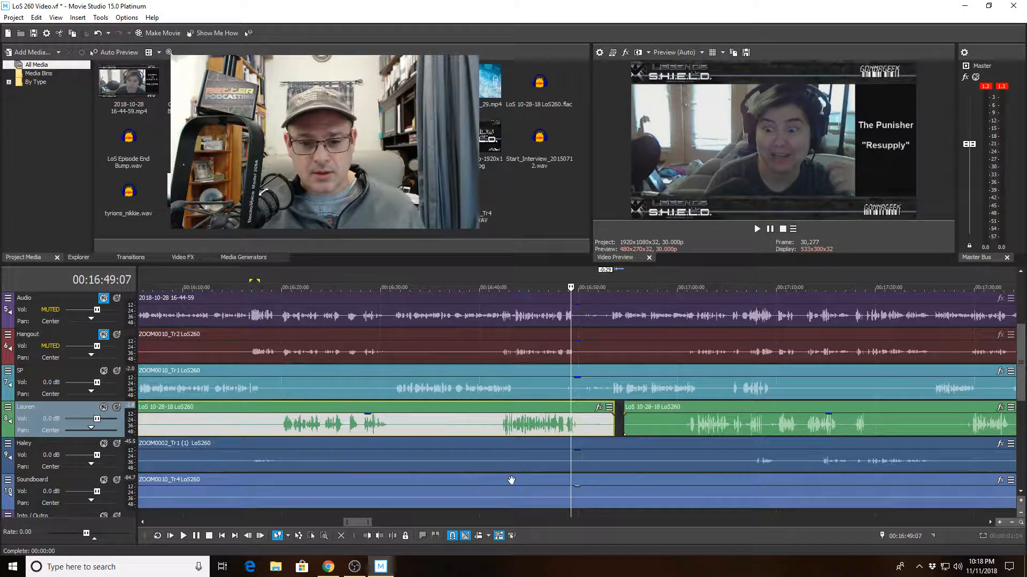
{"action": "key", "text": "space"}
{"action": "scroll", "coordinate": [510, 495], "scroll_direction": "up", "scroll_amount": 3}
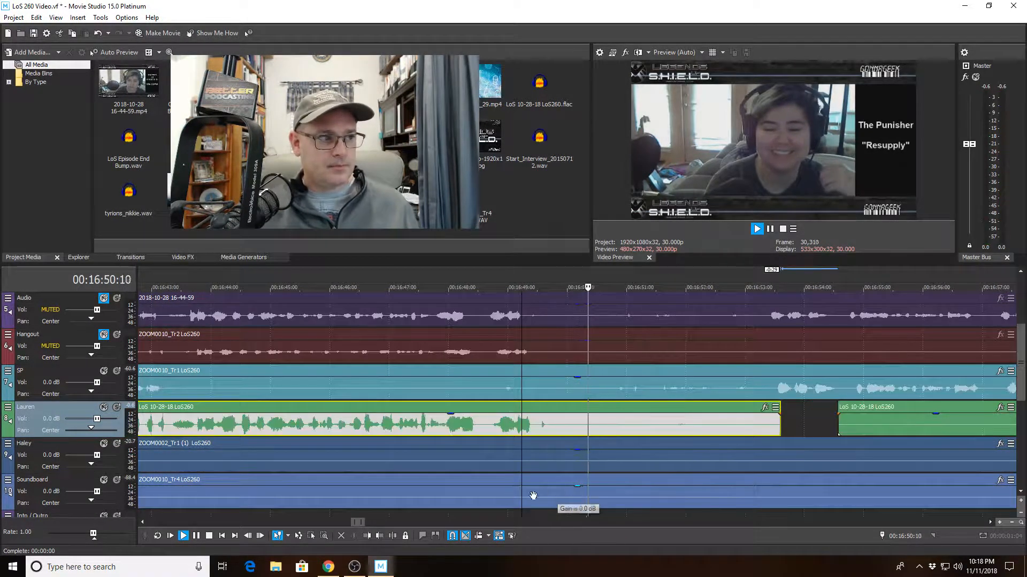
{"action": "scroll", "coordinate": [698, 476], "scroll_direction": "right", "scroll_amount": 1}
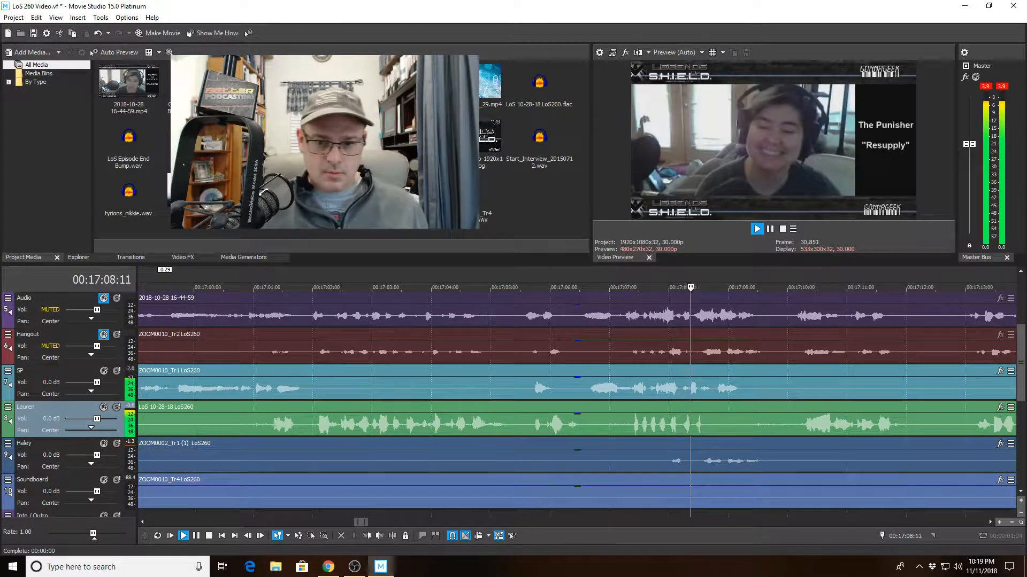
- Split the track 7 clip at 00:17:05:15 and trim the following clip's start to 00:17:06:04
{"action": "left_click", "coordinate": [520, 392]}
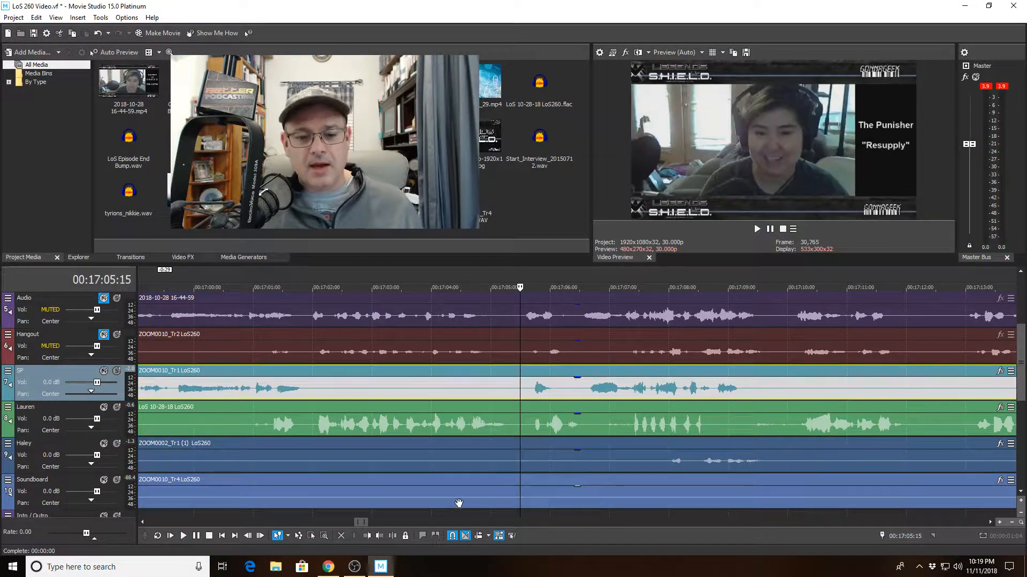
{"action": "left_click", "coordinate": [392, 536]}
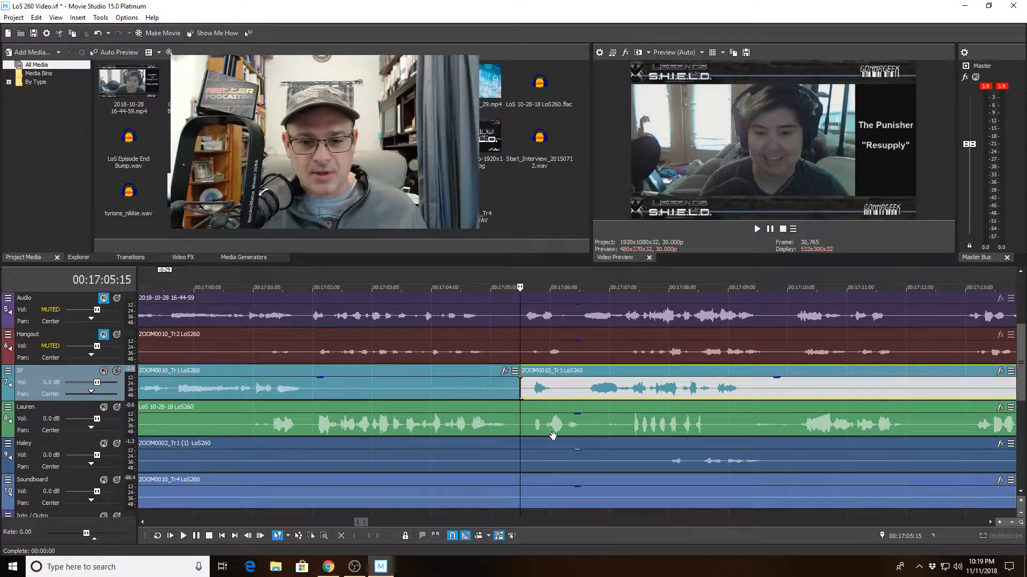
{"action": "left_click", "coordinate": [557, 388]}
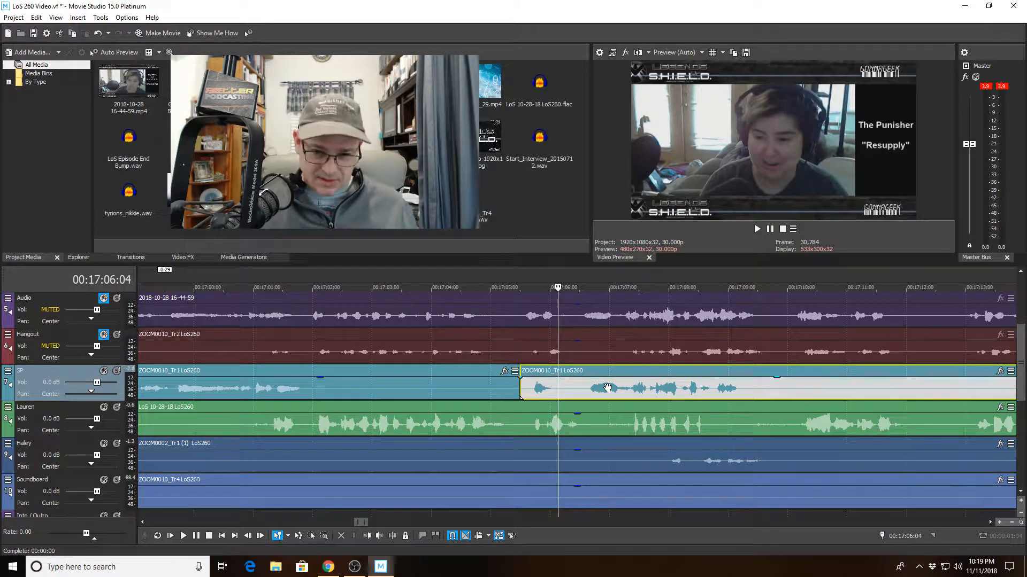
{"action": "left_click", "coordinate": [372, 536]}
- Play back across the new gap on track 7 from 00:17:04:05
{"action": "left_click", "coordinate": [440, 384]}
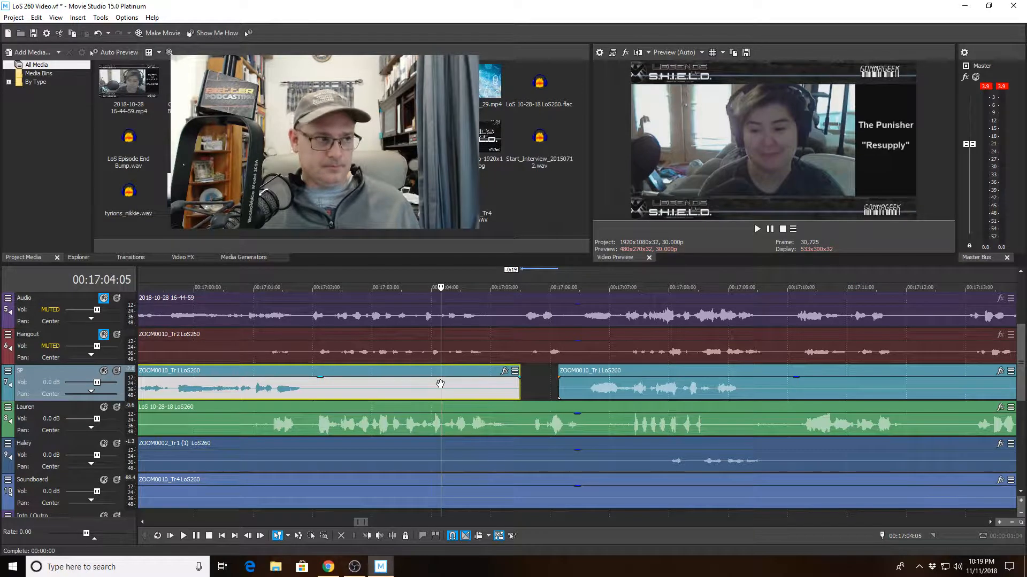
{"action": "key", "text": "space"}
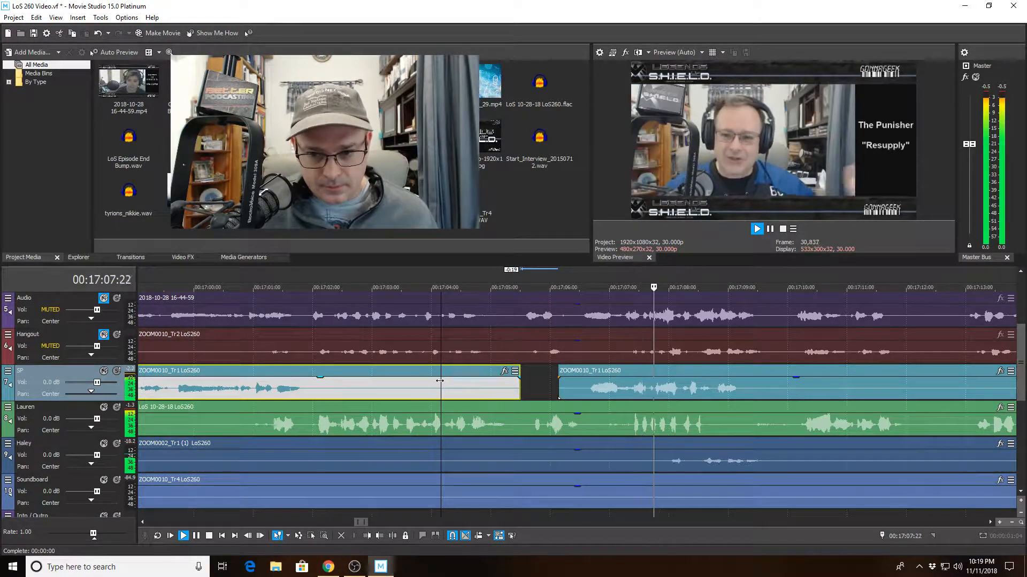
{"action": "scroll", "coordinate": [446, 384], "scroll_direction": "down", "scroll_amount": 3}
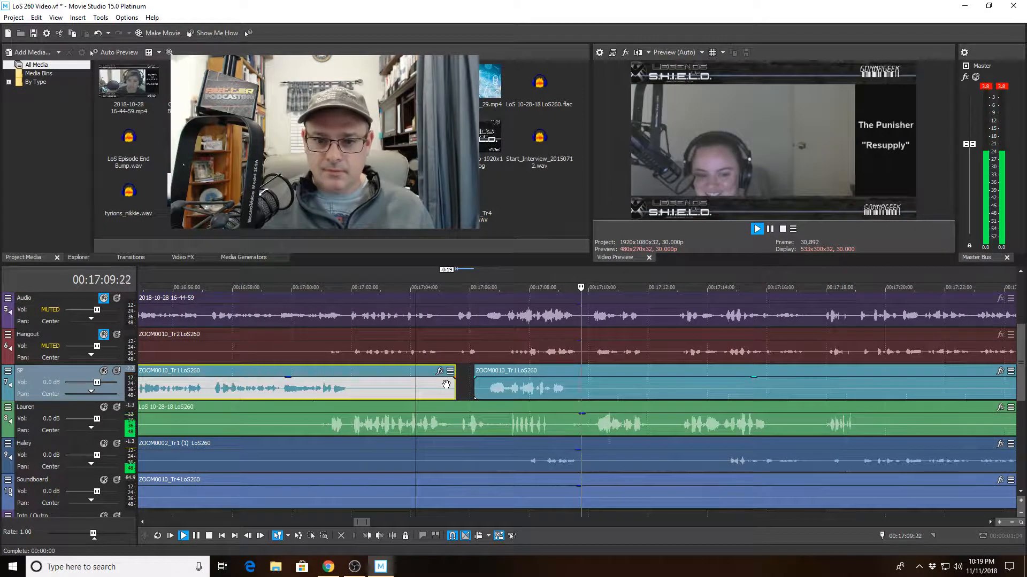
- Play back the overlapping speech on tracks 7 and 8 after the gap, starting within the trimmed track 7 clip
{"action": "key", "text": "space"}
{"action": "left_click", "coordinate": [501, 390]}
{"action": "scroll", "coordinate": [519, 406], "scroll_direction": "up", "scroll_amount": 3}
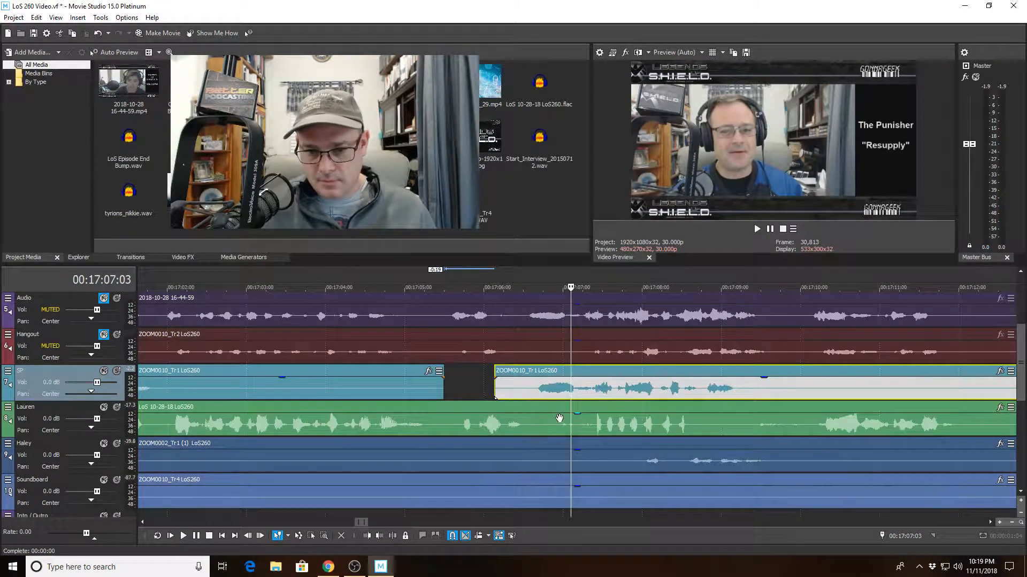
{"action": "key", "text": "space"}
{"action": "scroll", "coordinate": [559, 418], "scroll_direction": "up", "scroll_amount": 3}
{"action": "scroll", "coordinate": [600, 394], "scroll_direction": "down", "scroll_amount": 3}
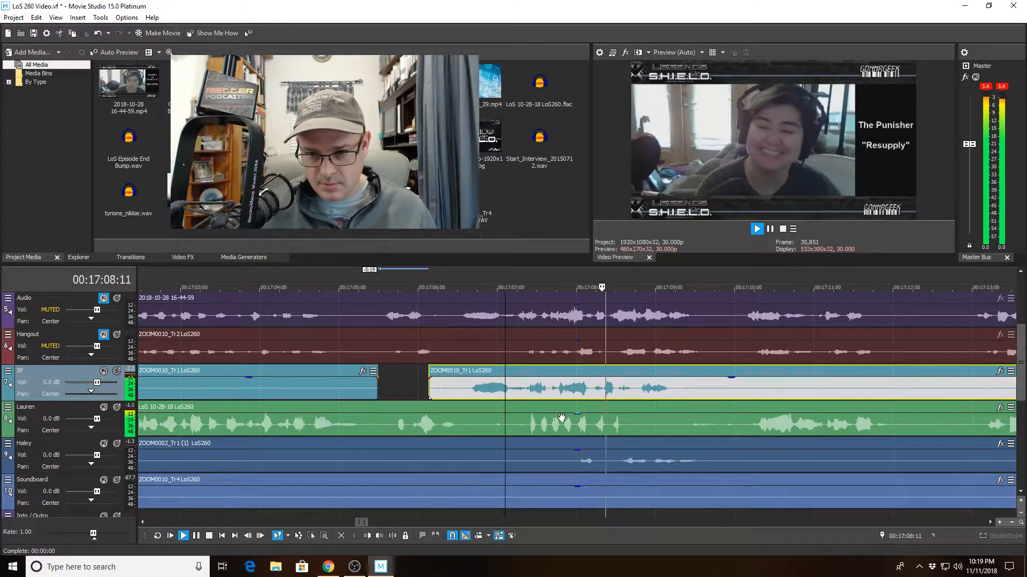
- Split the track 7 clip at 00:17:08:06 and trim the following clip's start to 00:17:09:07
{"action": "left_click", "coordinate": [590, 394]}
{"action": "key", "text": "space"}
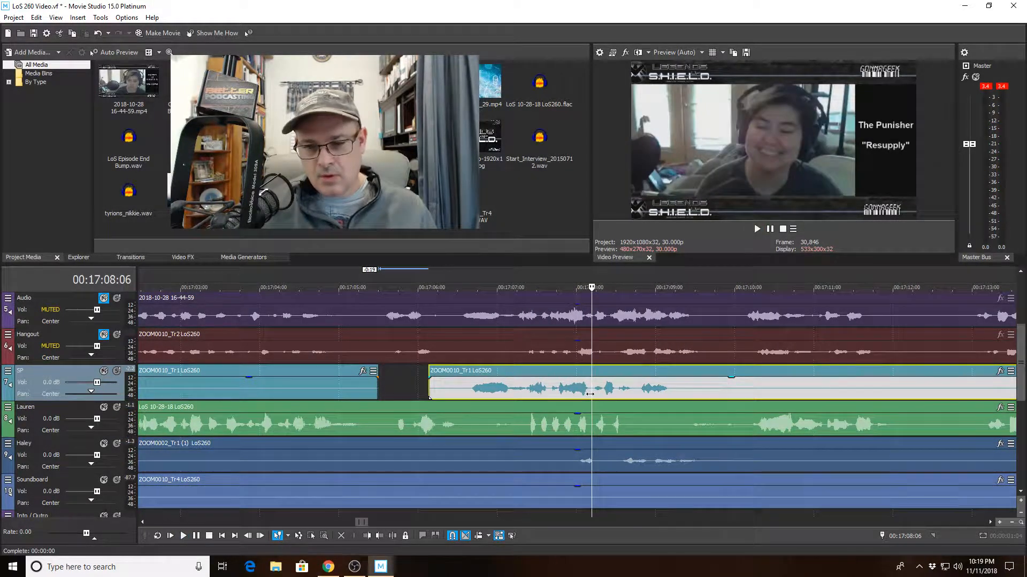
{"action": "key", "text": "s"}
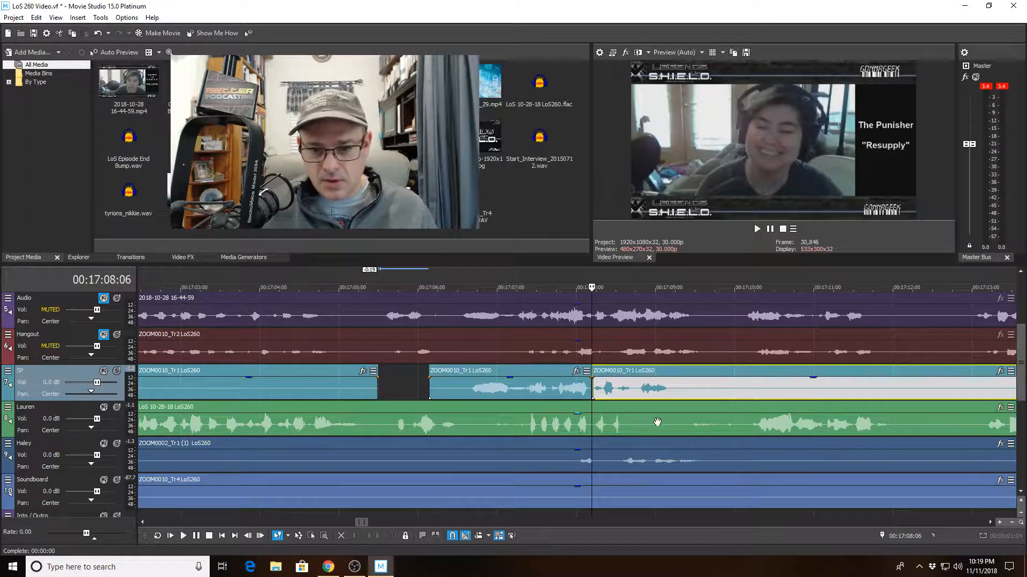
{"action": "left_click", "coordinate": [674, 391]}
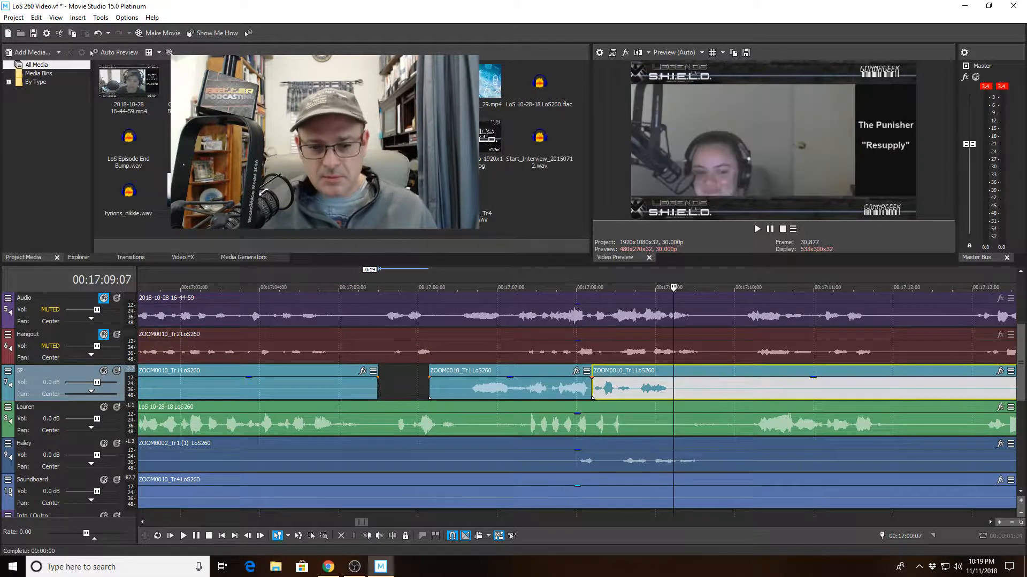
{"action": "left_click", "coordinate": [368, 536]}
- Play back across the new gap on track 7 from 00:17:06:25 and listen on through the next track 8 speech
{"action": "left_click", "coordinate": [485, 390]}
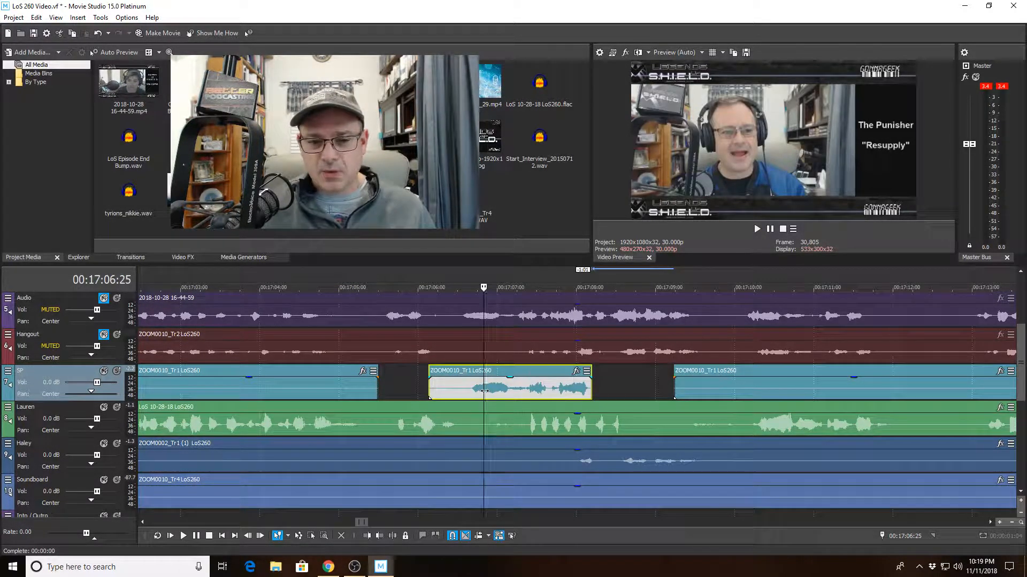
{"action": "key", "text": "space"}
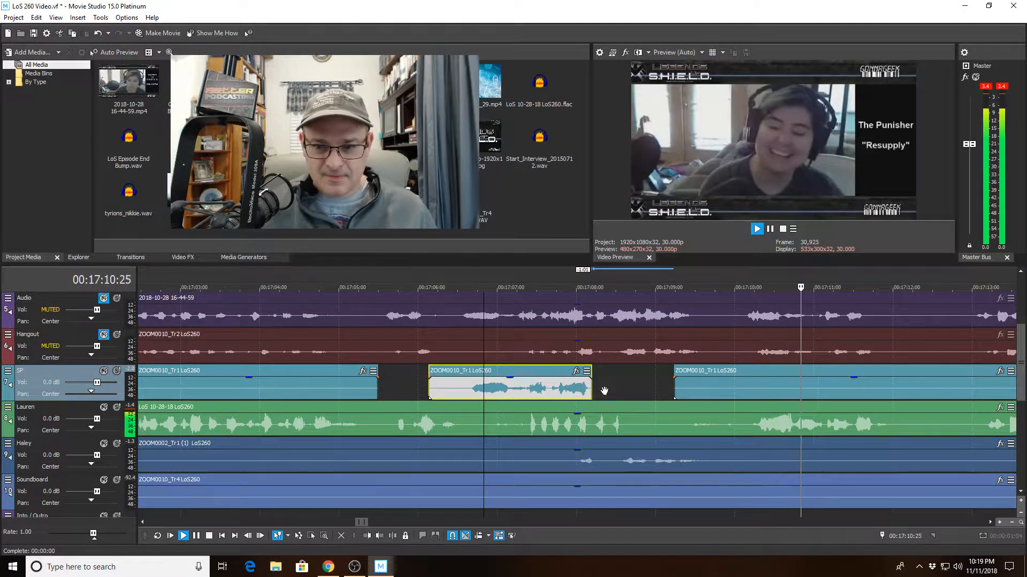
{"action": "scroll", "coordinate": [603, 393], "scroll_direction": "down", "scroll_amount": 2}
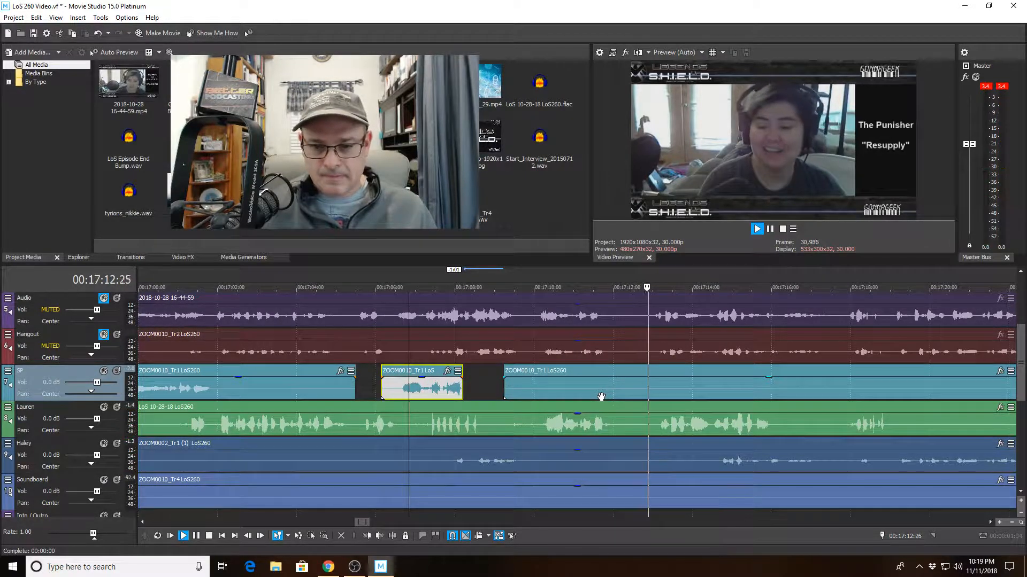
{"action": "scroll", "coordinate": [601, 397], "scroll_direction": "down", "scroll_amount": 1}
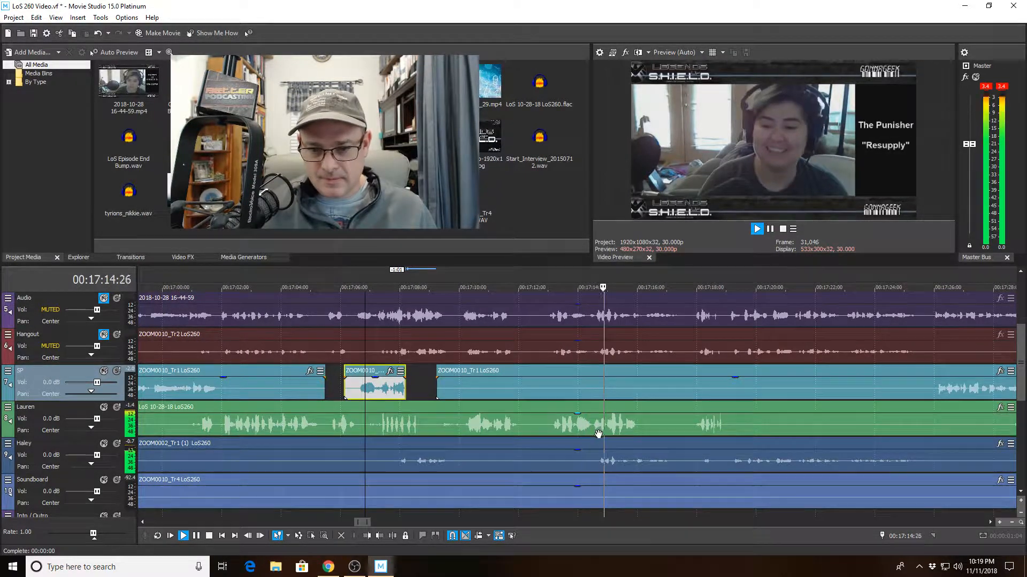
- Split the track 8 clip at 00:17:14:15 and trim the following clip's start to 00:17:16:03
{"action": "left_click", "coordinate": [582, 430]}
{"action": "key", "text": "space"}
{"action": "scroll", "coordinate": [599, 432], "scroll_direction": "up", "scroll_amount": 3}
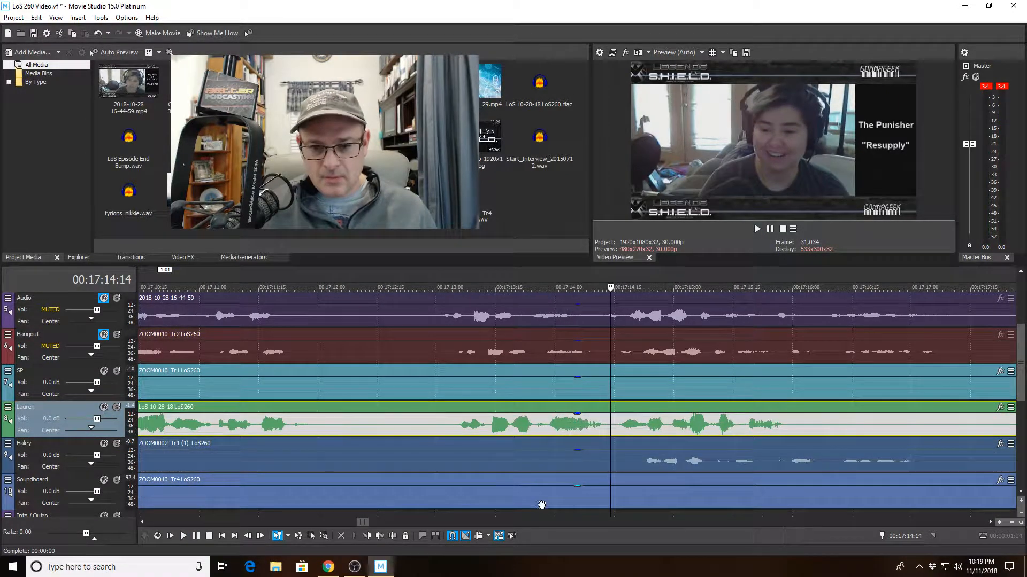
{"action": "left_click", "coordinate": [611, 428]}
{"action": "scroll", "coordinate": [611, 428], "scroll_direction": "up", "scroll_amount": 1}
{"action": "left_click", "coordinate": [576, 426]}
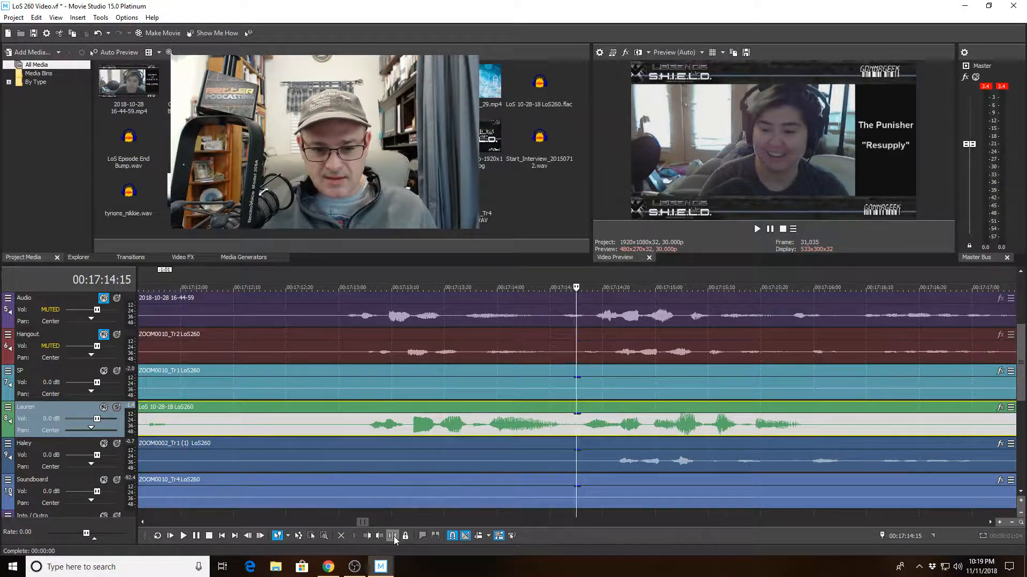
{"action": "key", "text": "s"}
{"action": "left_click", "coordinate": [829, 423]}
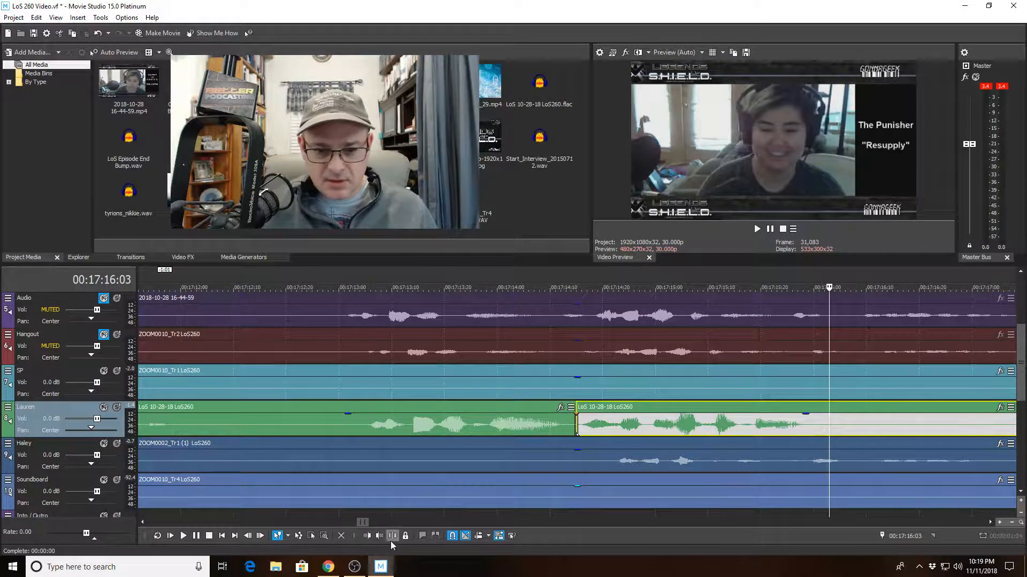
{"action": "left_click", "coordinate": [368, 535]}
- Review the cuts made so far across the tracks and play back over the new track 8 gap from 00:17:12:27
{"action": "scroll", "coordinate": [603, 470], "scroll_direction": "down", "scroll_amount": 10}
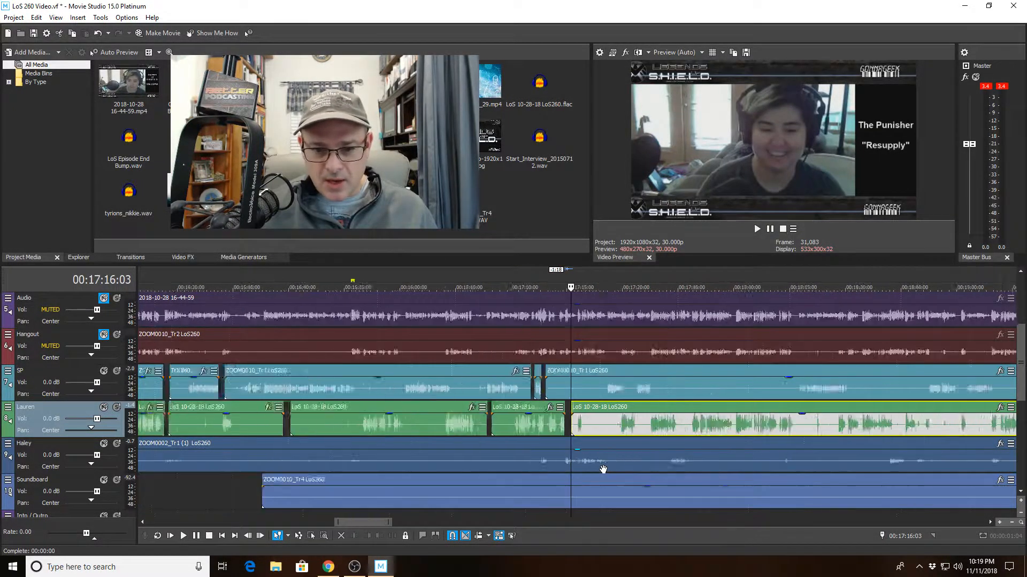
{"action": "scroll", "coordinate": [603, 469], "scroll_direction": "down", "scroll_amount": 2}
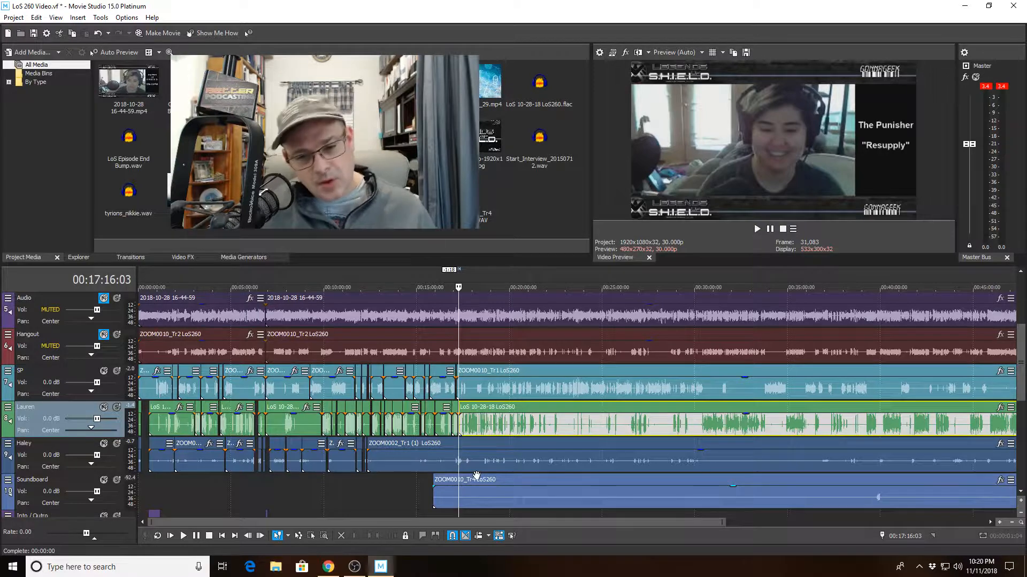
{"action": "scroll", "coordinate": [481, 459], "scroll_direction": "up", "scroll_amount": 10}
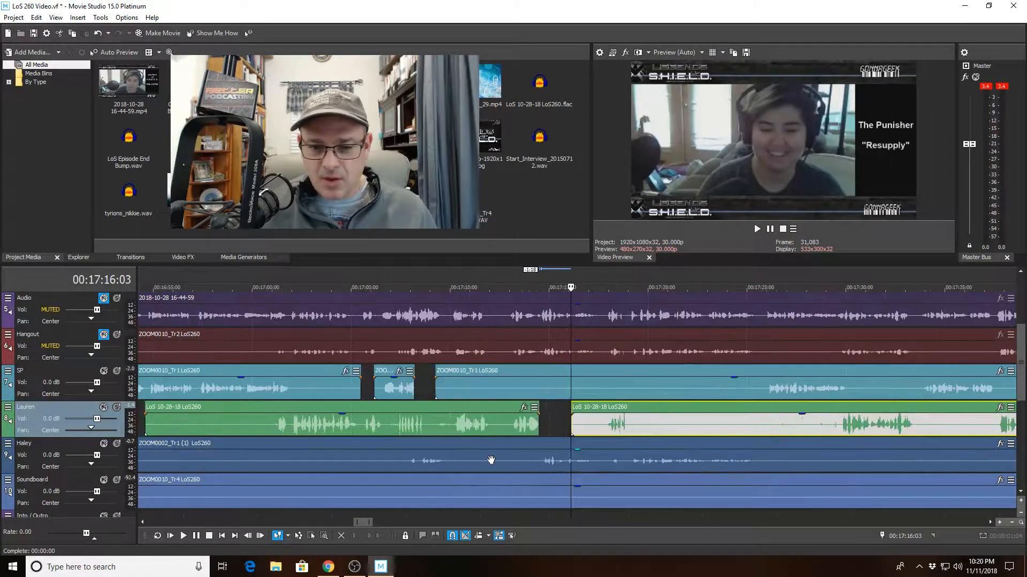
{"action": "scroll", "coordinate": [491, 460], "scroll_direction": "up", "scroll_amount": 2}
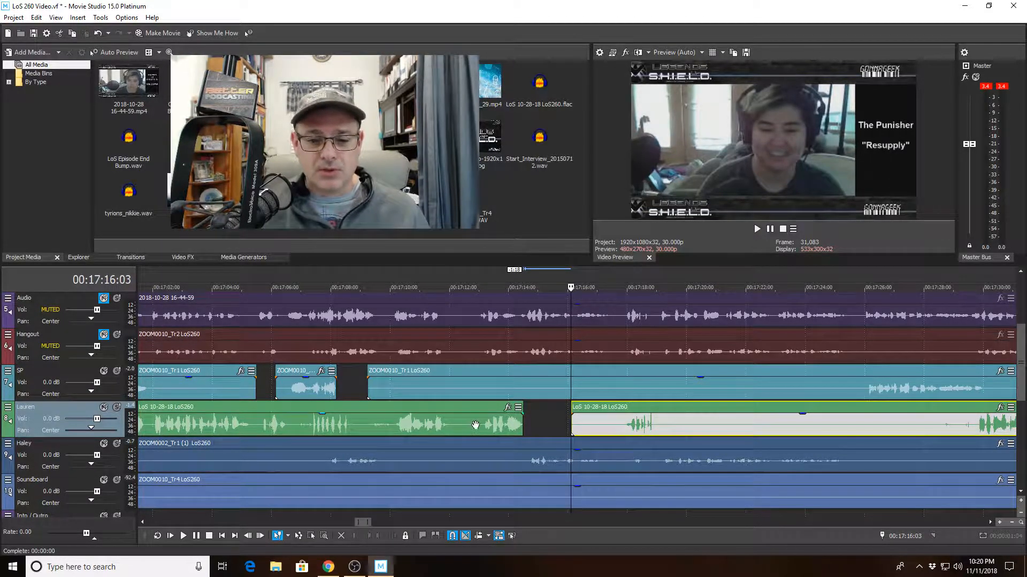
{"action": "left_click", "coordinate": [475, 425]}
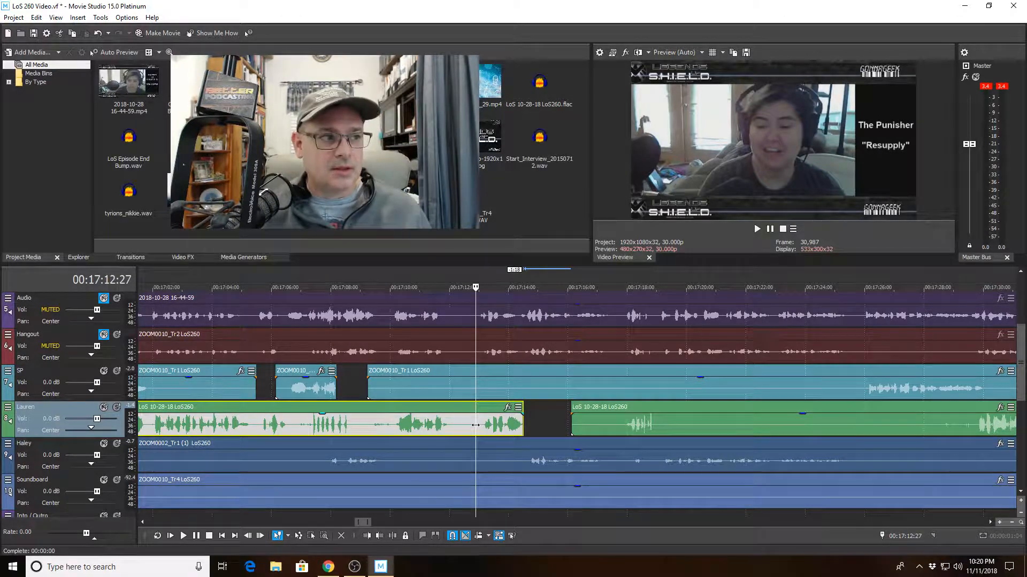
{"action": "key", "text": "space"}
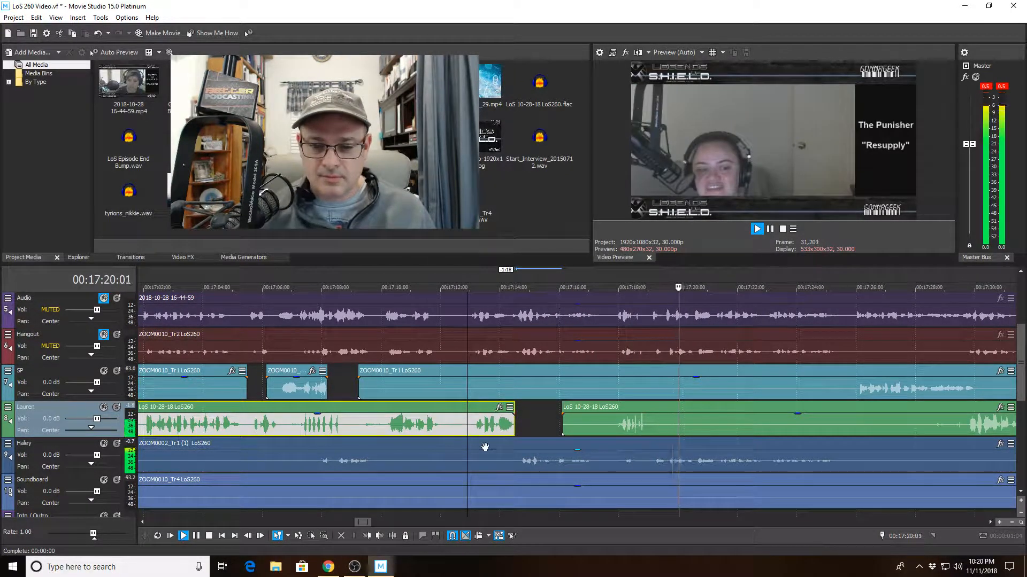
- Split the track 9 clip at 00:17:18:00 and trim the following clip's start to 00:17:18:21
{"action": "left_click", "coordinate": [617, 465]}
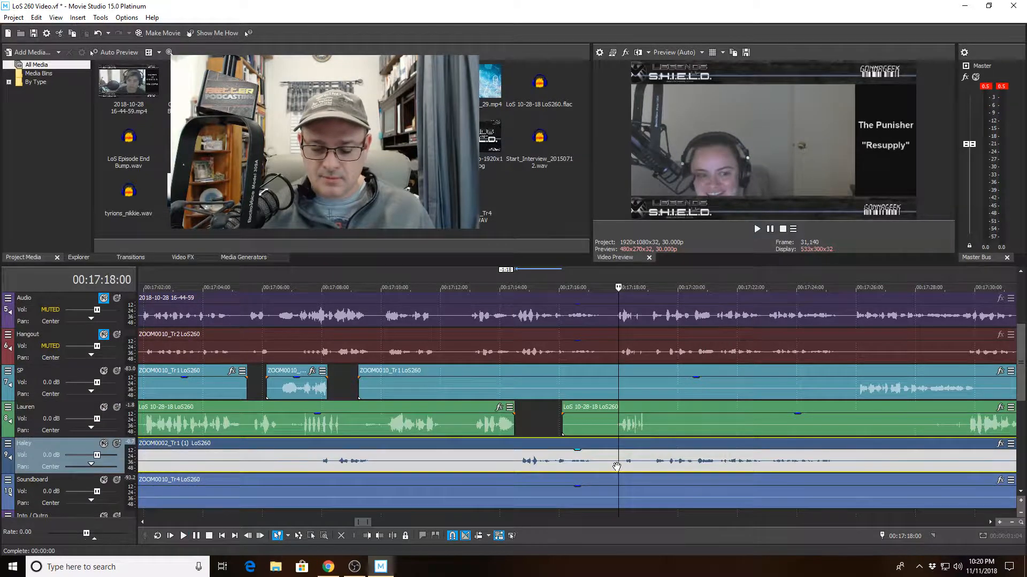
{"action": "key", "text": "space"}
{"action": "key", "text": "space"}
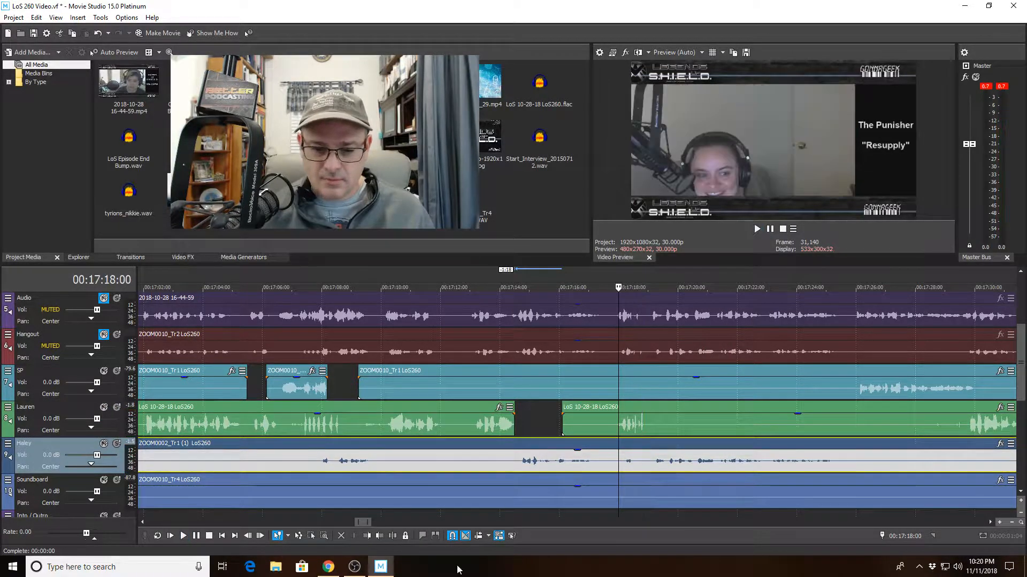
{"action": "left_click", "coordinate": [379, 536]}
{"action": "key", "text": "space"}
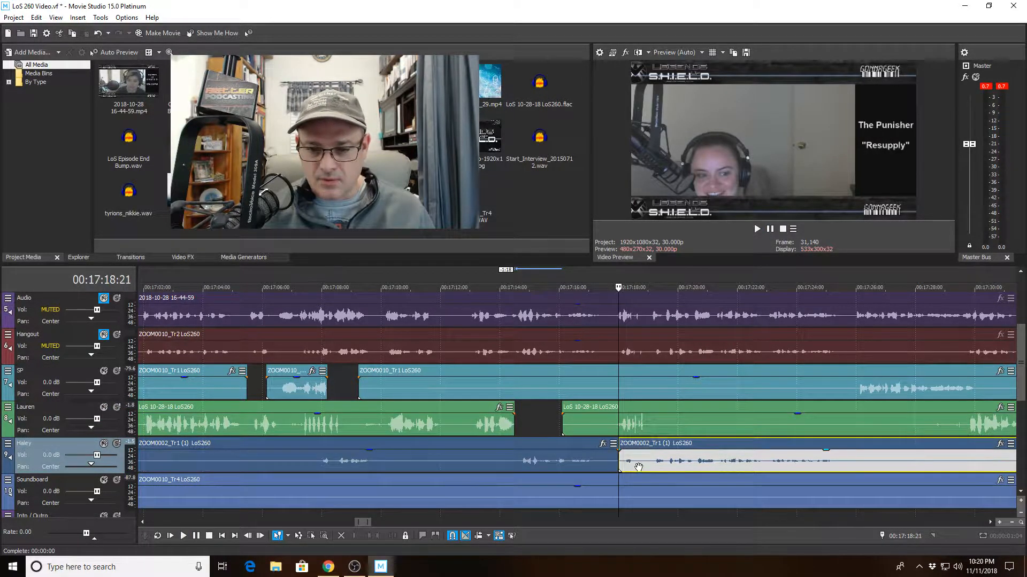
{"action": "left_click", "coordinate": [367, 535]}
- Play back across the new gap on track 9, starting near the beginning of the track 8 clip that overlaps it
{"action": "left_click", "coordinate": [576, 425]}
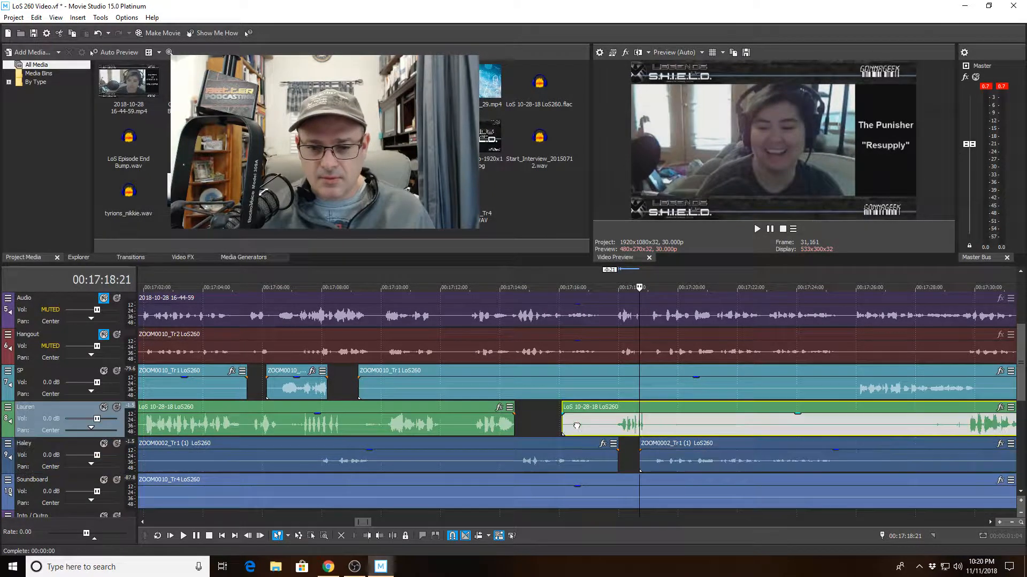
{"action": "key", "text": "space"}
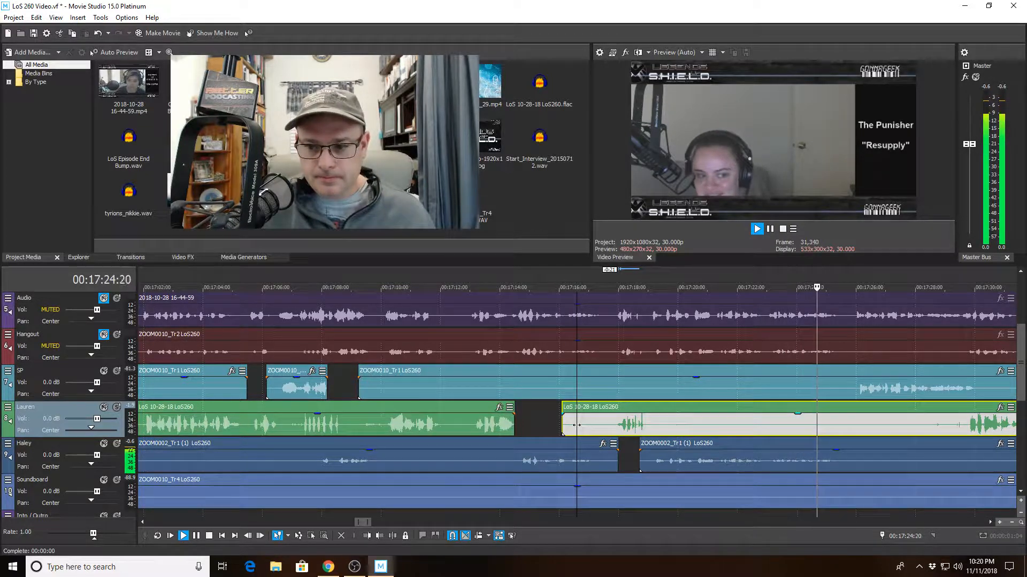
{"action": "scroll", "coordinate": [576, 425], "scroll_direction": "down", "scroll_amount": 2}
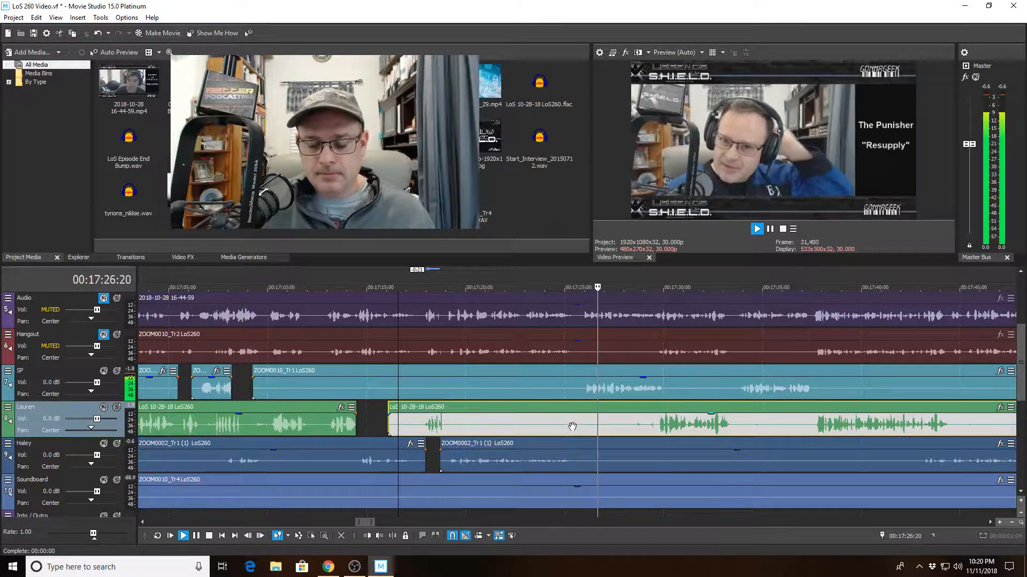
{"action": "scroll", "coordinate": [571, 427], "scroll_direction": "up", "scroll_amount": 2}
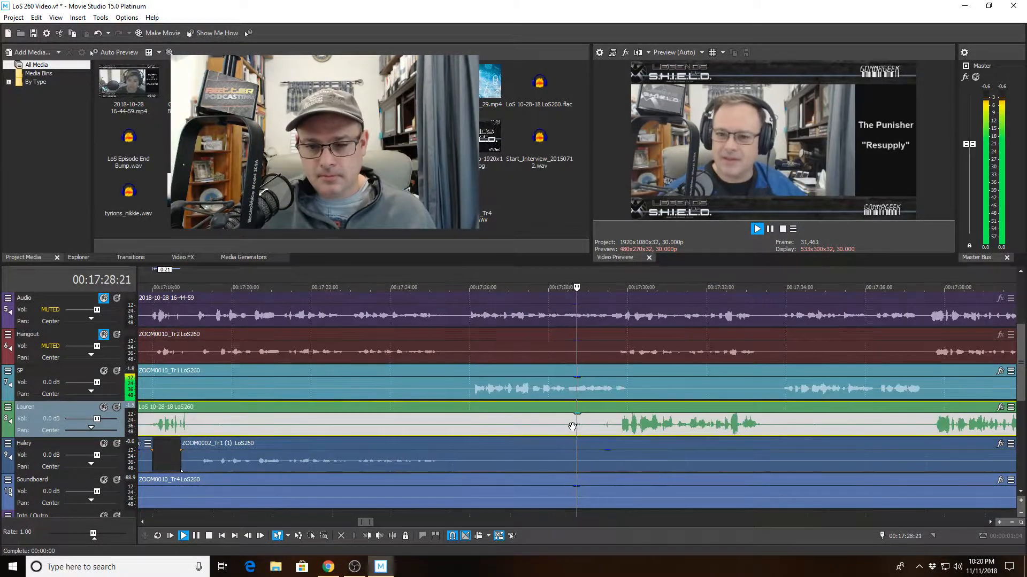
- Split the track 8 clip at 00:17:28:08 and trim the following clip's start to 00:17:29:20
{"action": "left_click", "coordinate": [558, 432]}
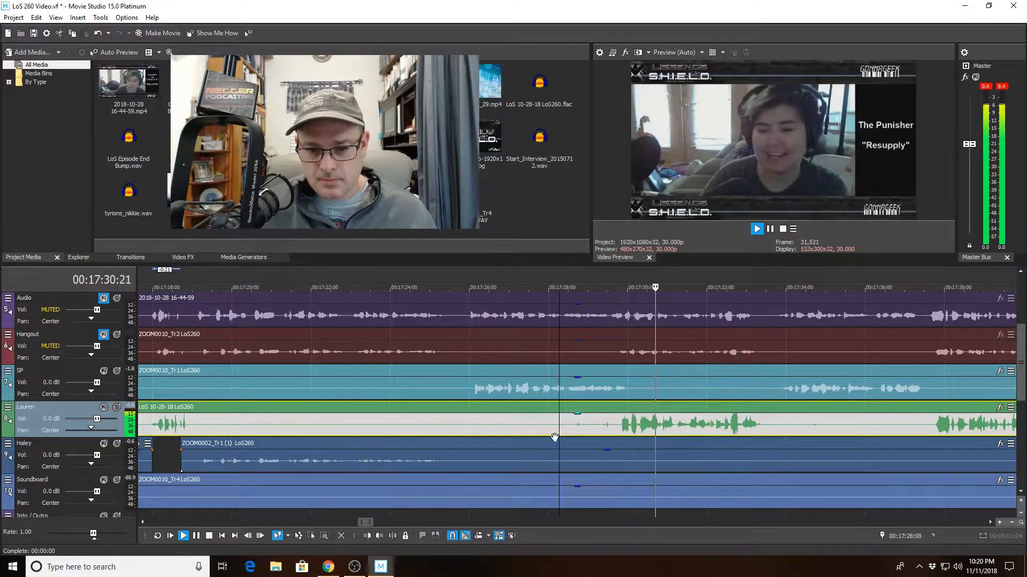
{"action": "key", "text": "space"}
{"action": "left_click", "coordinate": [393, 535]}
{"action": "key", "text": "space"}
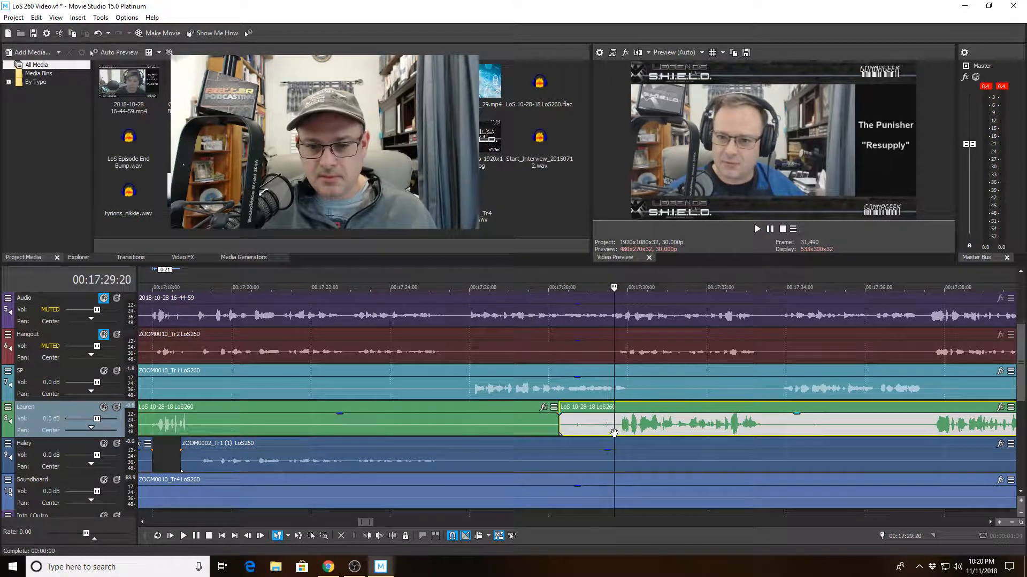
{"action": "key", "text": "alt+bracketleft"}
- Play back across the new gap on track 8 from 00:17:28:00
{"action": "left_click", "coordinate": [548, 389]}
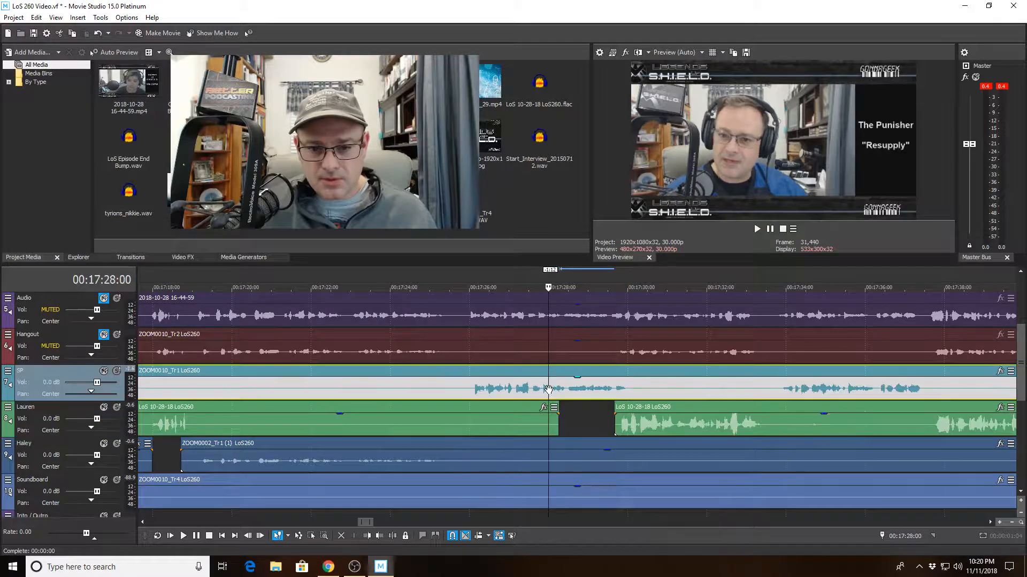
{"action": "key", "text": "space"}
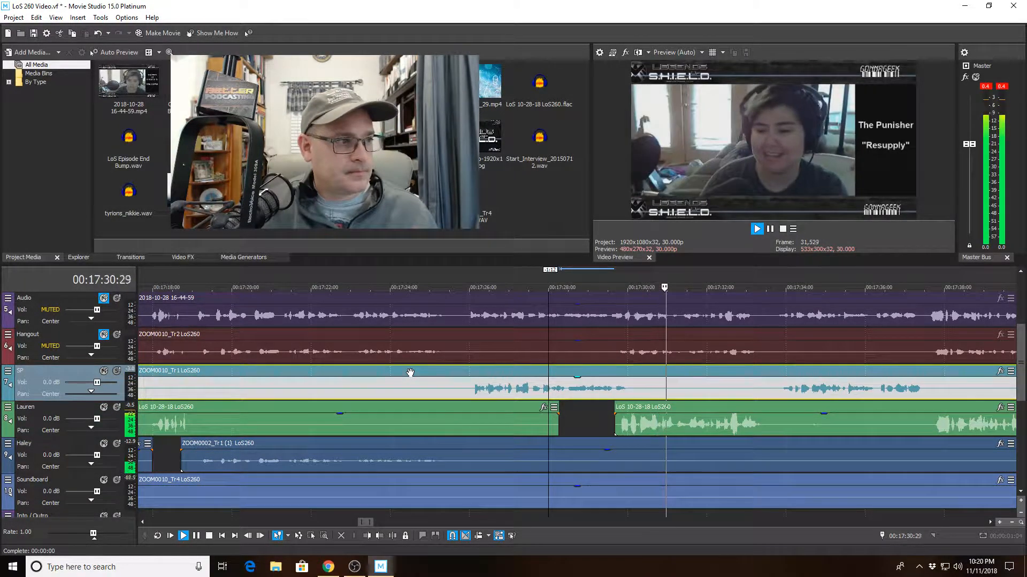
{"action": "scroll", "coordinate": [410, 373], "scroll_direction": "down", "scroll_amount": 1}
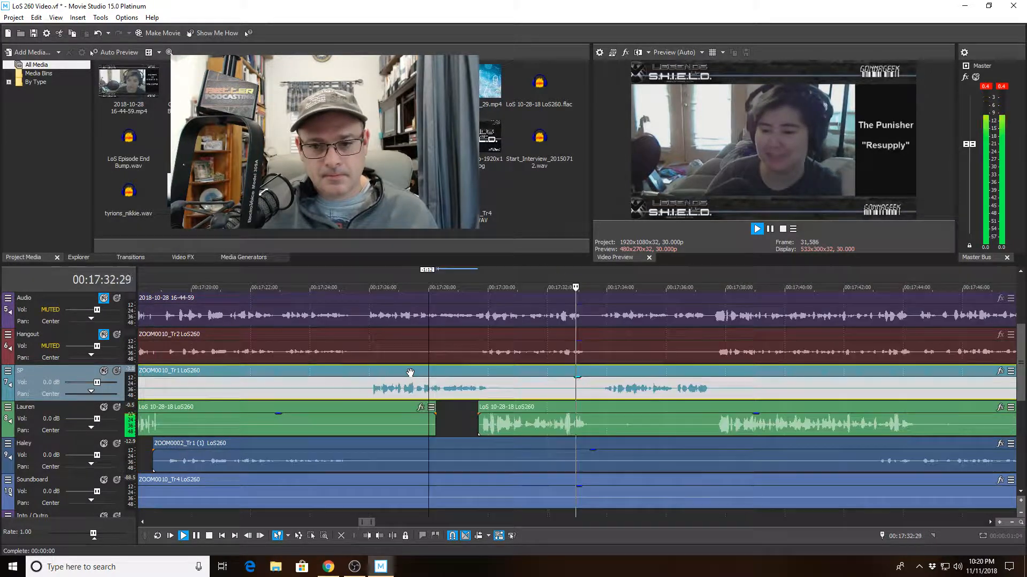
- Split the track 8 clip at 00:17:34:02 and trim the following clip's start to 00:17:35:04
{"action": "left_click", "coordinate": [608, 428]}
{"action": "key", "text": "s"}
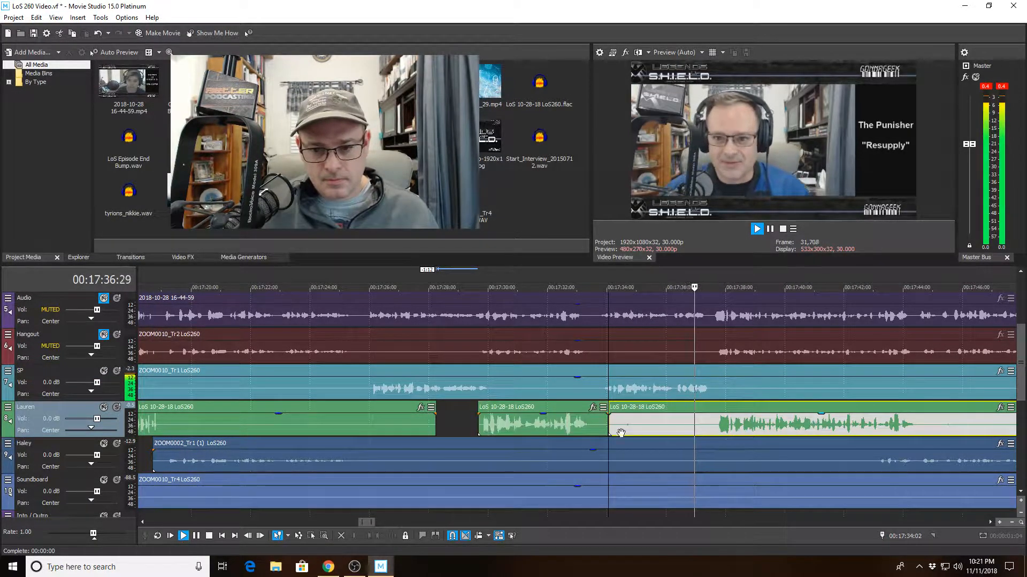
{"action": "left_click", "coordinate": [639, 425]}
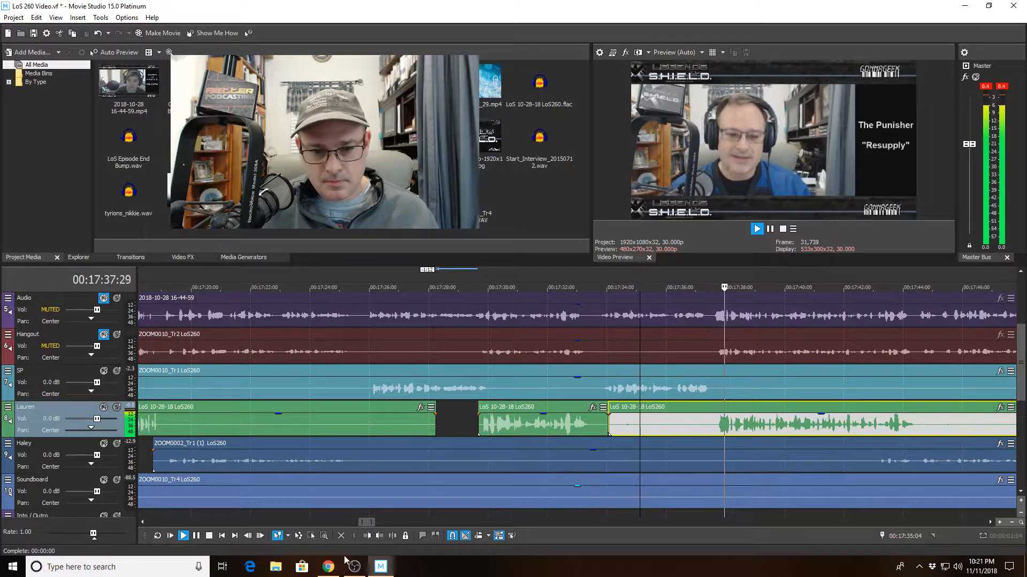
{"action": "left_click", "coordinate": [369, 537]}
- Listen through the overlapping speech on tracks 8 and 9 after 00:17:42:24 and return the cursor to 00:17:42:00 on track 8
{"action": "scroll", "coordinate": [715, 454], "scroll_direction": "down", "scroll_amount": 1}
{"action": "left_click", "coordinate": [721, 423]}
{"action": "scroll", "coordinate": [721, 422], "scroll_direction": "up", "scroll_amount": 1}
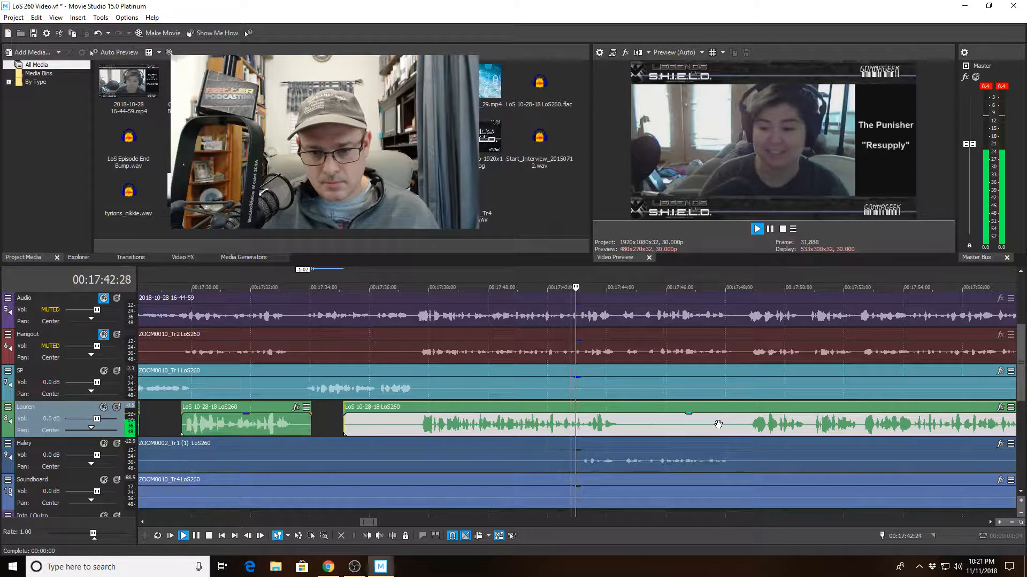
{"action": "scroll", "coordinate": [718, 426], "scroll_direction": "up", "scroll_amount": 1}
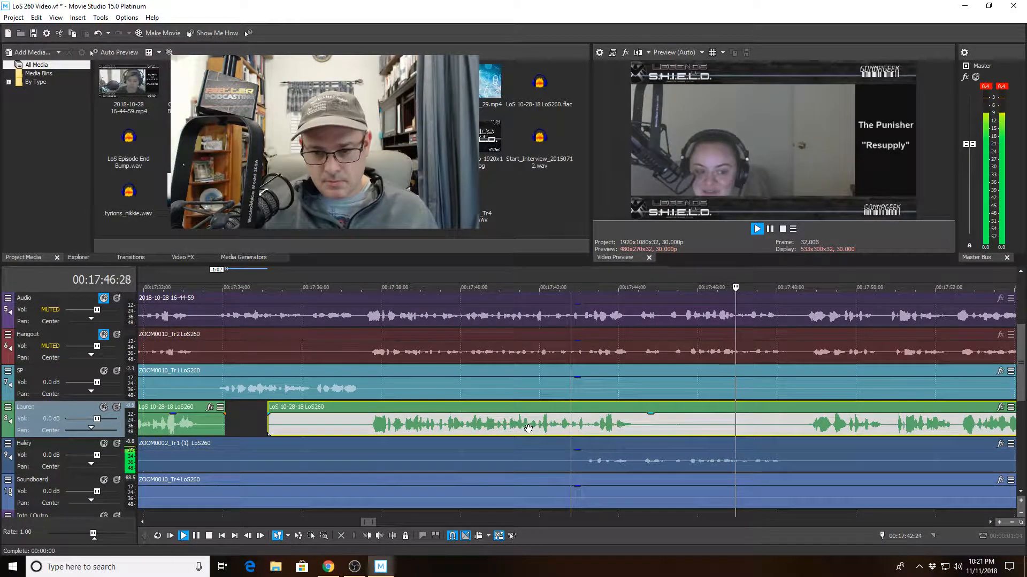
{"action": "scroll", "coordinate": [529, 428], "scroll_direction": "down", "scroll_amount": 1}
{"action": "scroll", "coordinate": [555, 426], "scroll_direction": "down", "scroll_amount": 1}
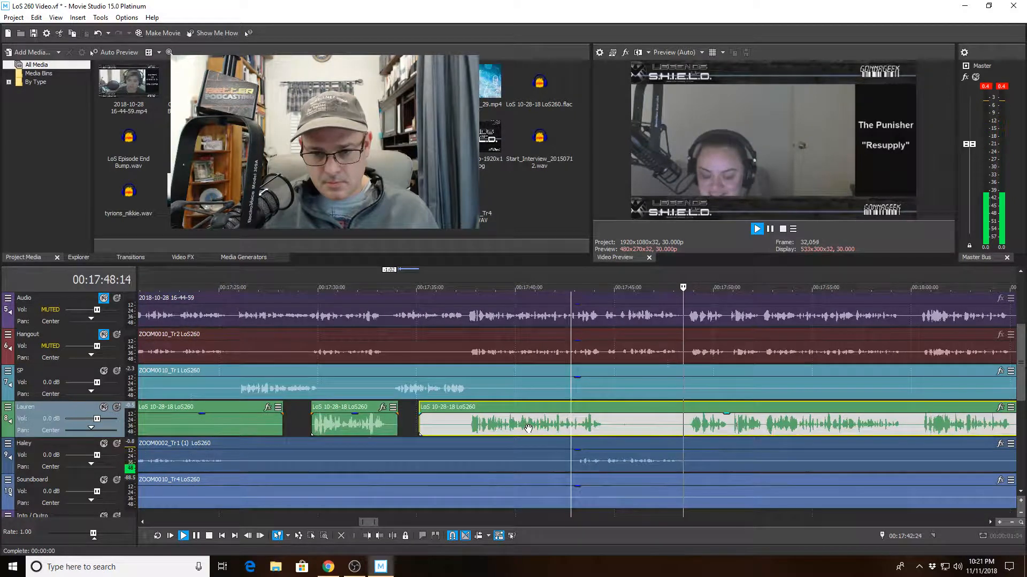
{"action": "left_click", "coordinate": [555, 426]}
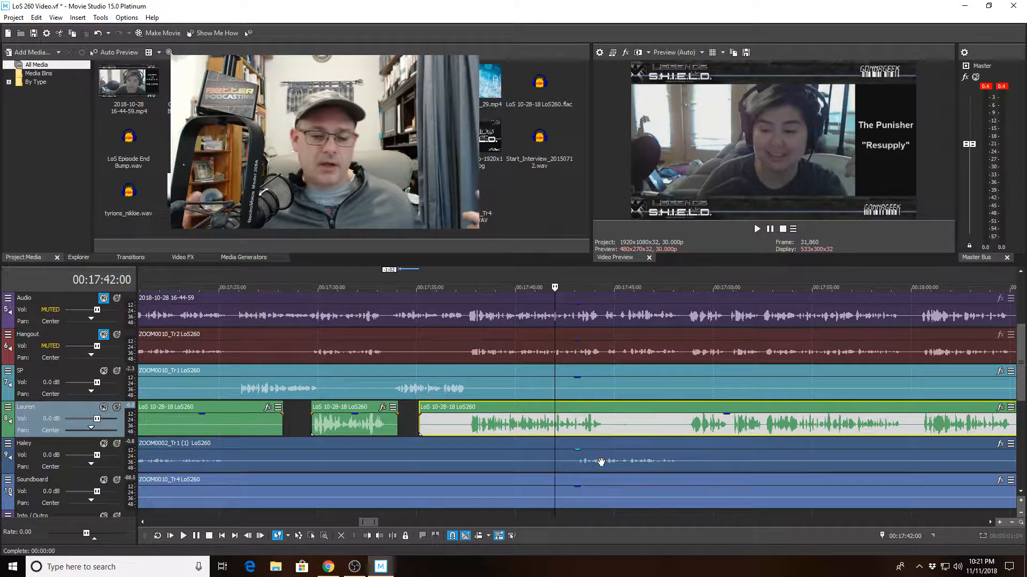
{"action": "scroll", "coordinate": [597, 463], "scroll_direction": "up", "scroll_amount": 4}
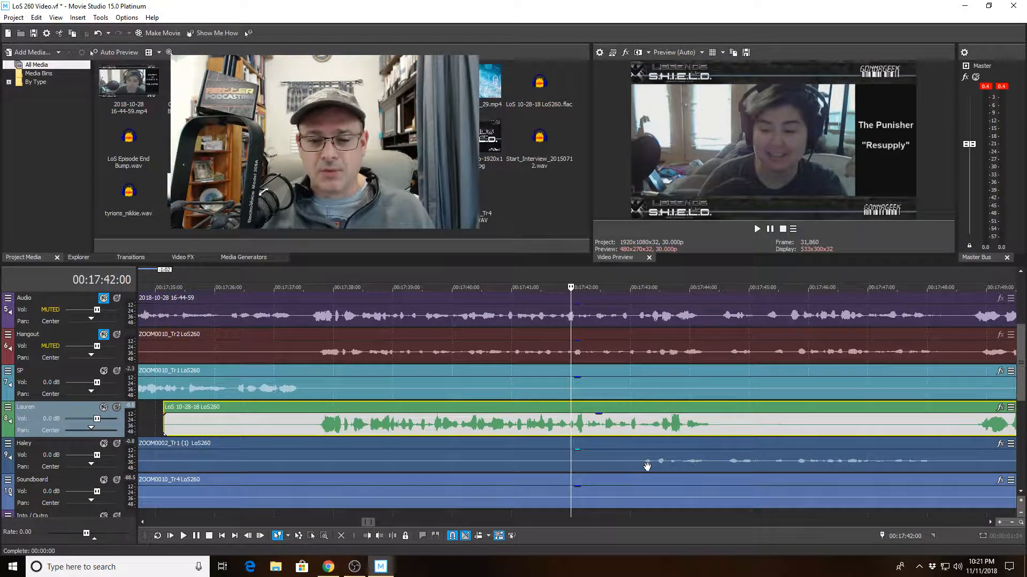
- Play back the overlapping speech on tracks 8 and 9 from 00:17:40:20 and keep listening past 00:18:00:00
{"action": "left_click", "coordinate": [491, 426]}
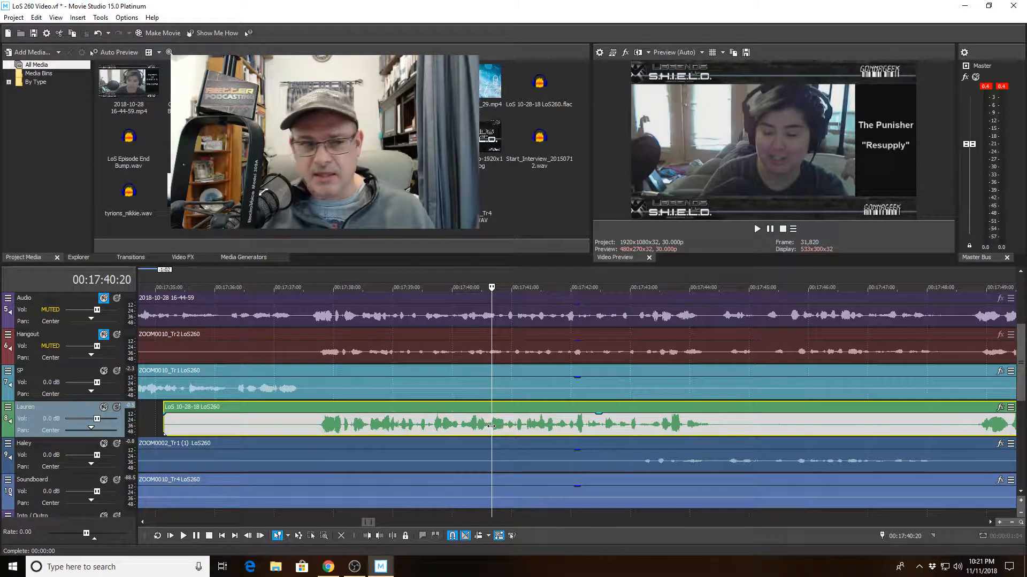
{"action": "key", "text": "space"}
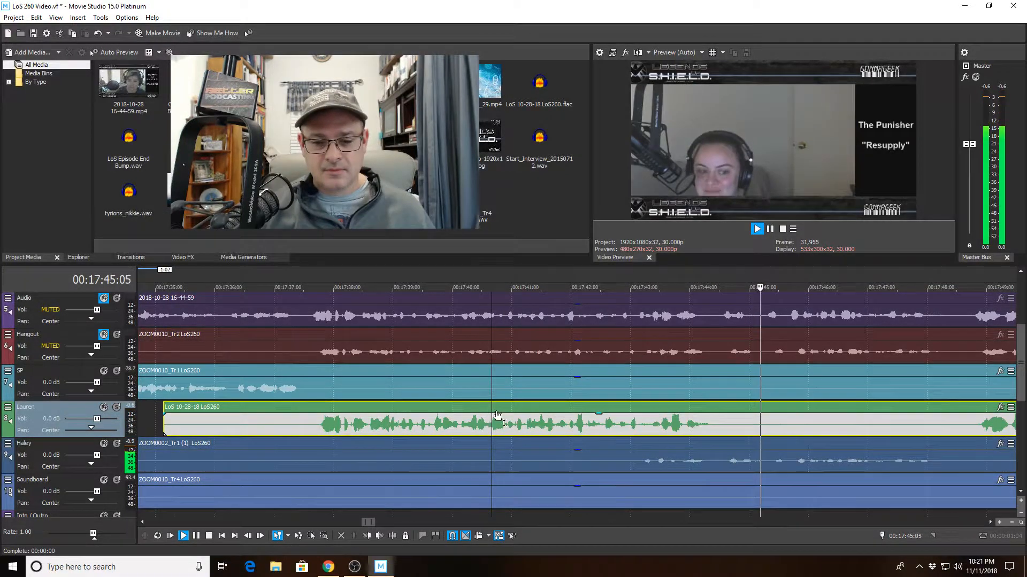
{"action": "scroll", "coordinate": [488, 406], "scroll_direction": "down", "scroll_amount": 2}
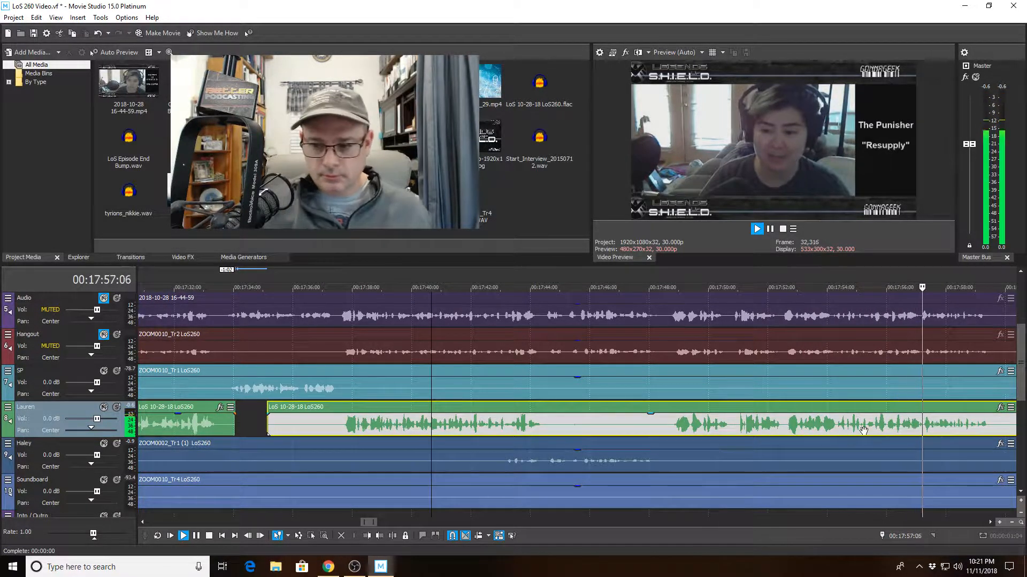
{"action": "scroll", "coordinate": [833, 420], "scroll_direction": "up", "scroll_amount": 2}
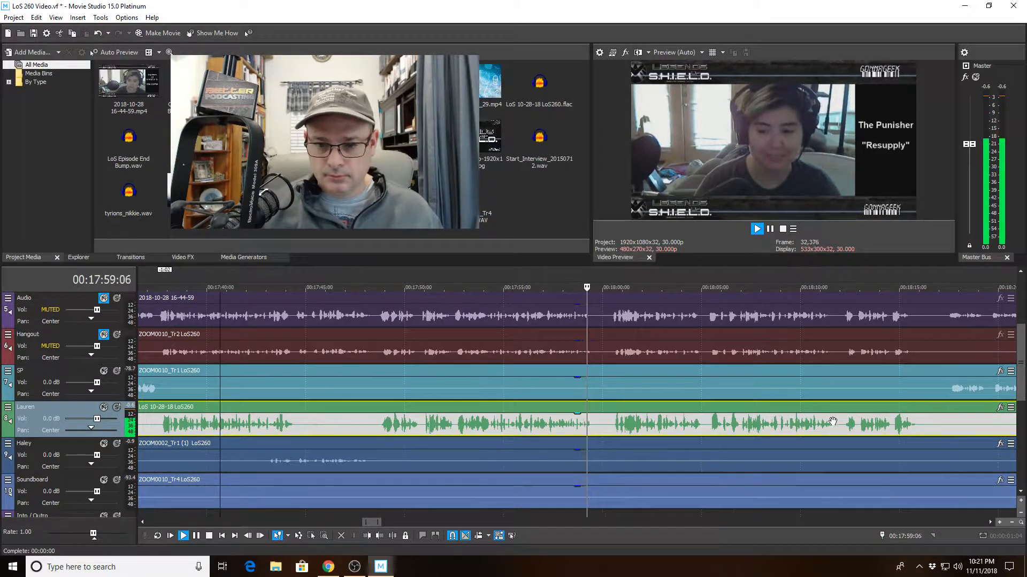
{"action": "scroll", "coordinate": [832, 421], "scroll_direction": "up", "scroll_amount": 1}
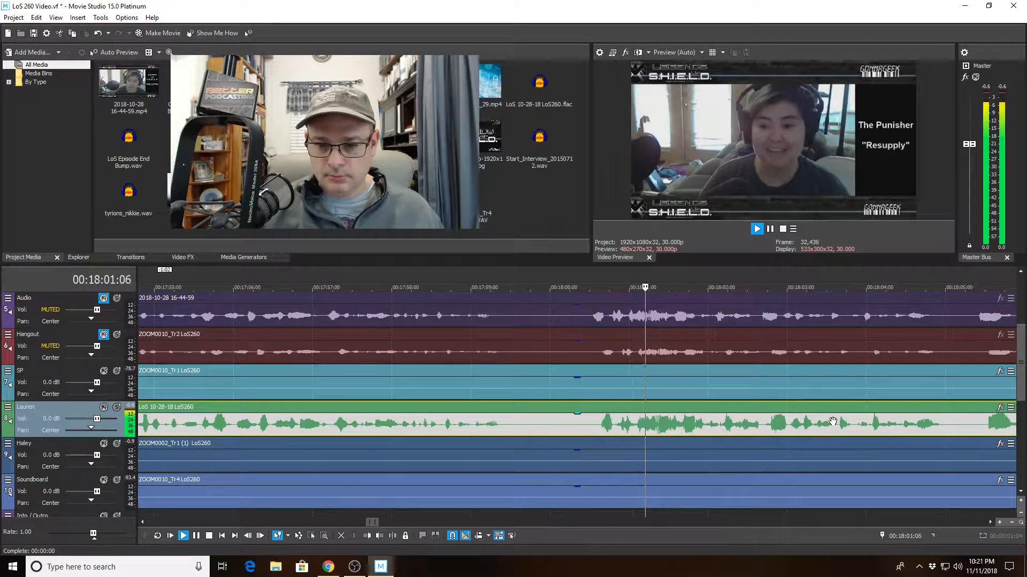
{"action": "scroll", "coordinate": [833, 421], "scroll_direction": "down", "scroll_amount": 1}
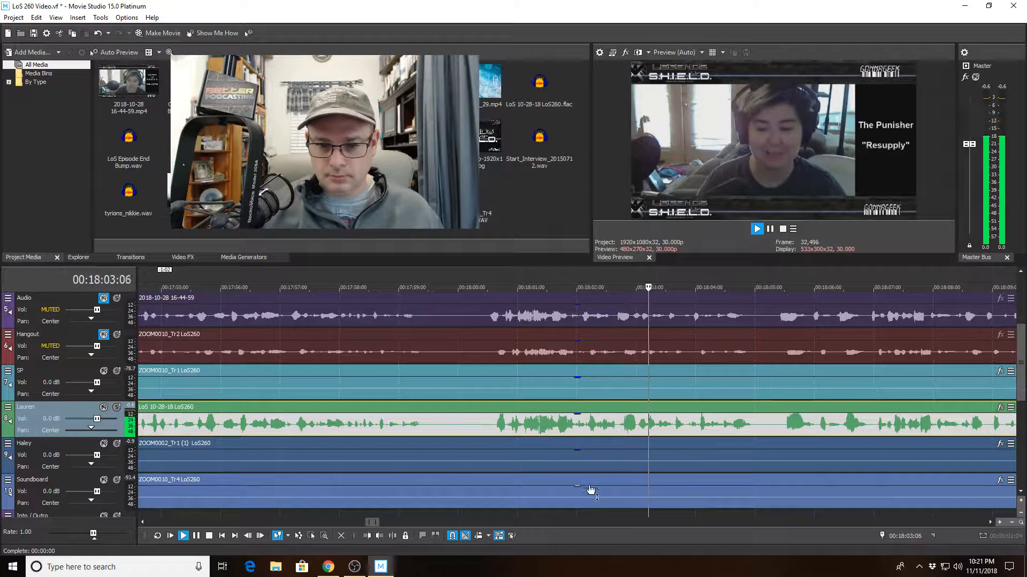
- Replay the start of the speech on track 8 from 00:18:00:08
{"action": "left_click", "coordinate": [475, 424]}
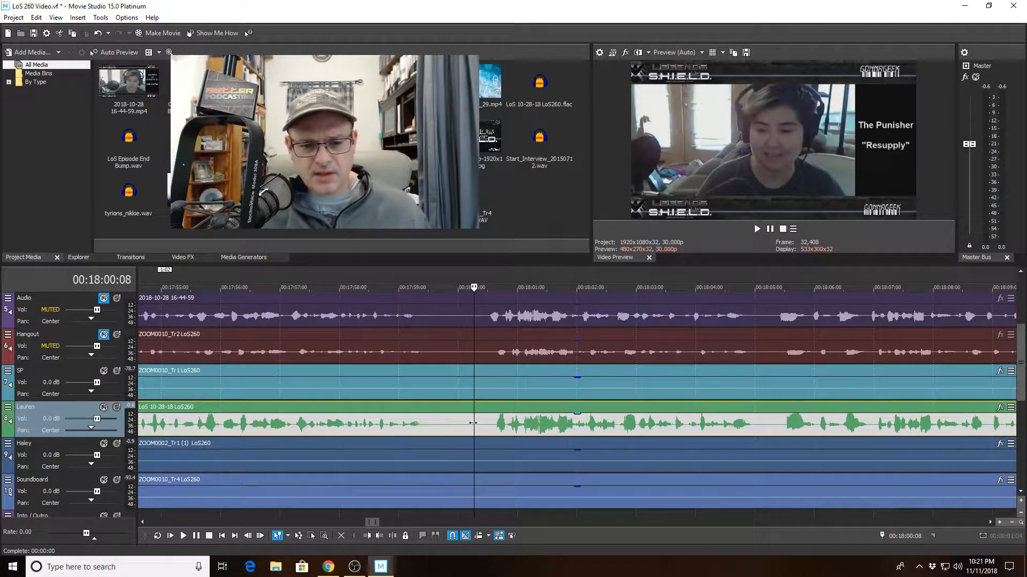
{"action": "key", "text": "space"}
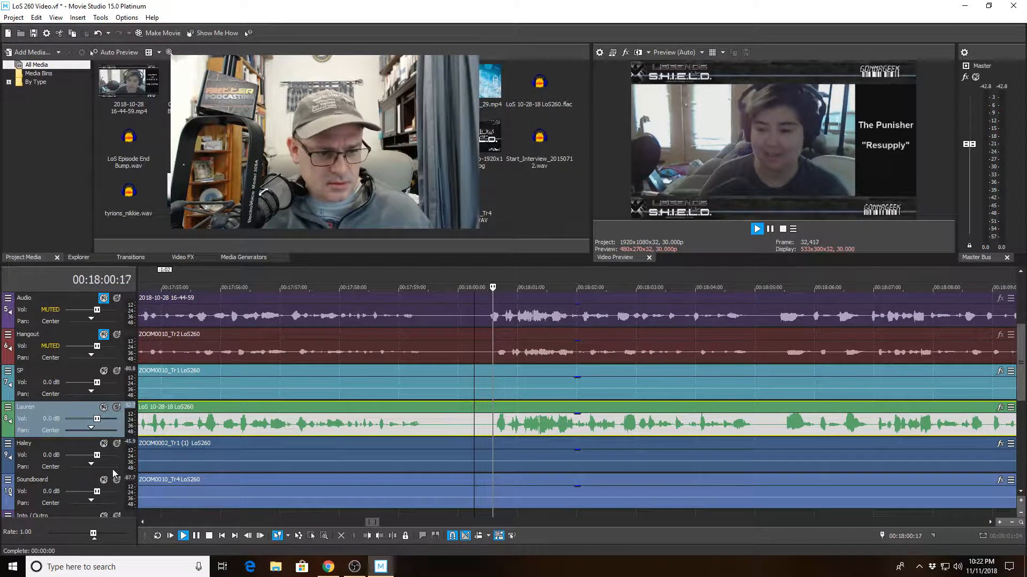
{"action": "key", "text": "space"}
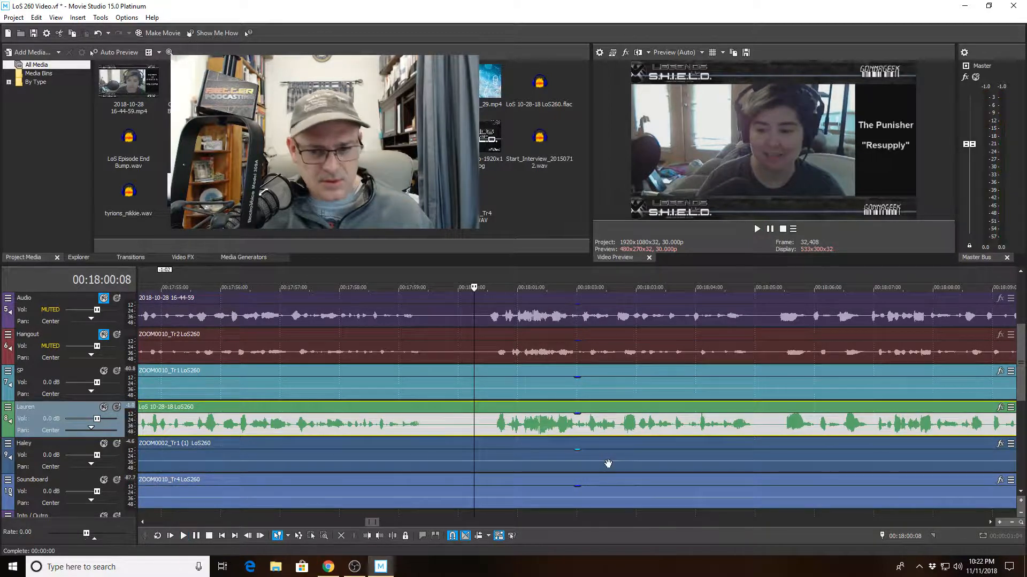
- Split the track 9 clip at 00:18:00:05 and trim the following clip's start to 00:18:03:18
{"action": "left_click", "coordinate": [468, 461]}
{"action": "left_click", "coordinate": [392, 536]}
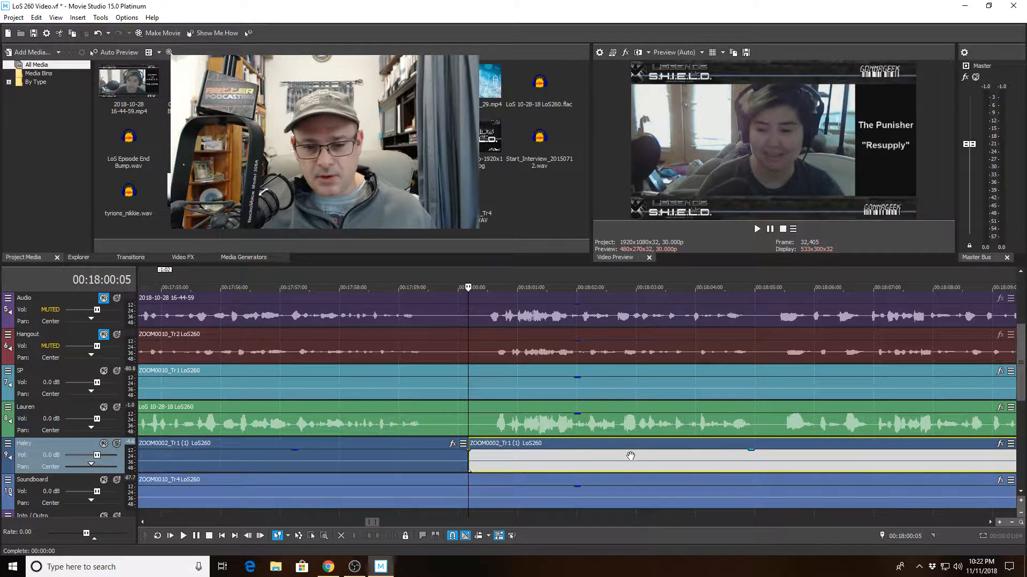
{"action": "left_click", "coordinate": [671, 457]}
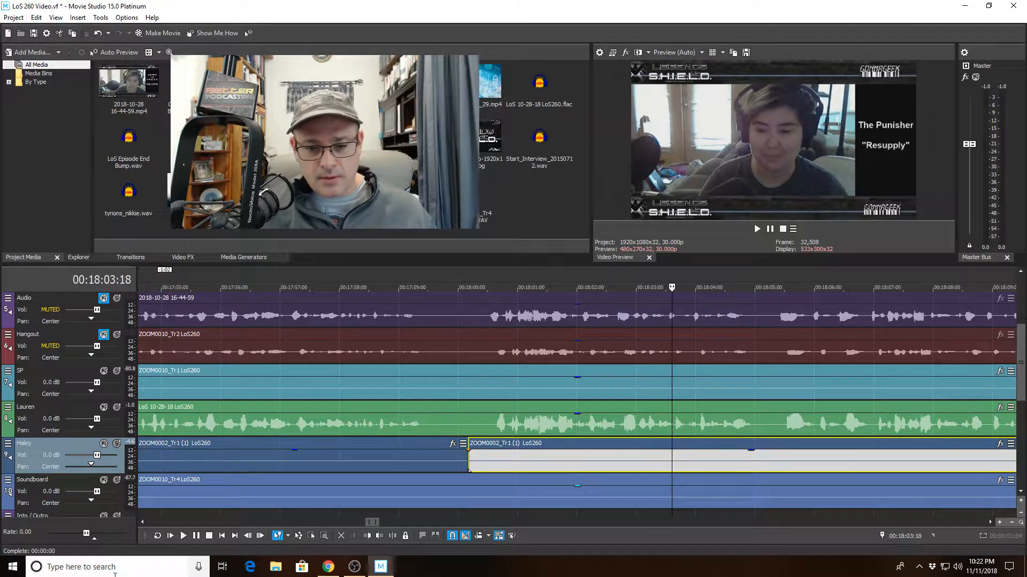
{"action": "left_click", "coordinate": [366, 535]}
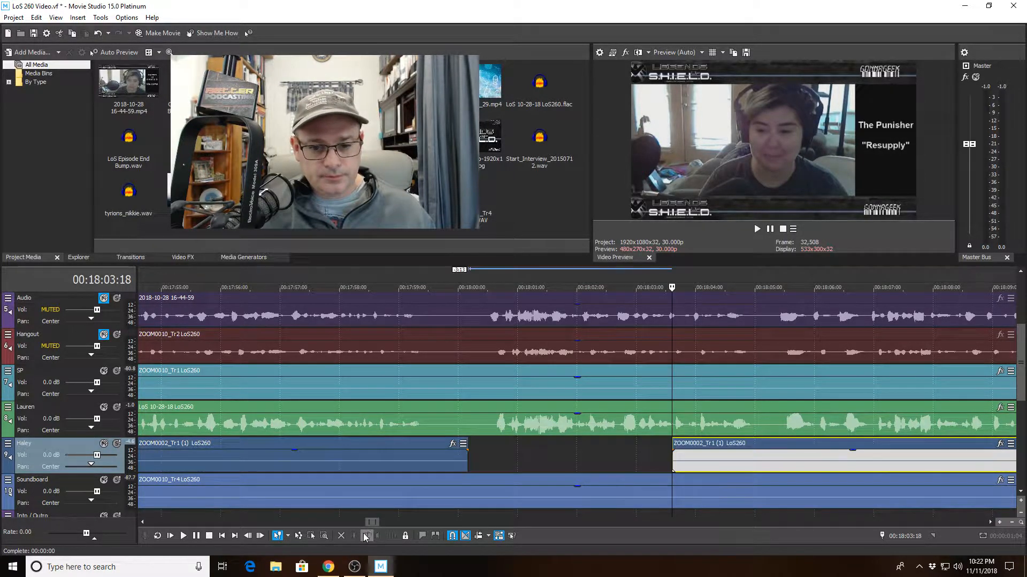
- Play back across the new gap on track 9 from 00:17:58:23 and listen on into the speech on track 7
{"action": "left_click", "coordinate": [384, 423]}
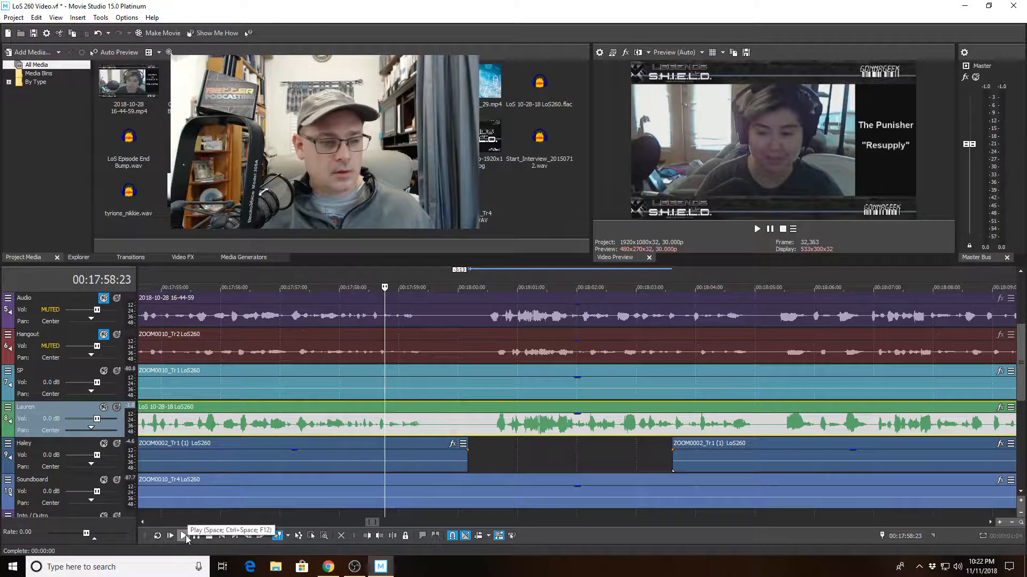
{"action": "key", "text": "space"}
{"action": "scroll", "coordinate": [384, 473], "scroll_direction": "down", "scroll_amount": 2}
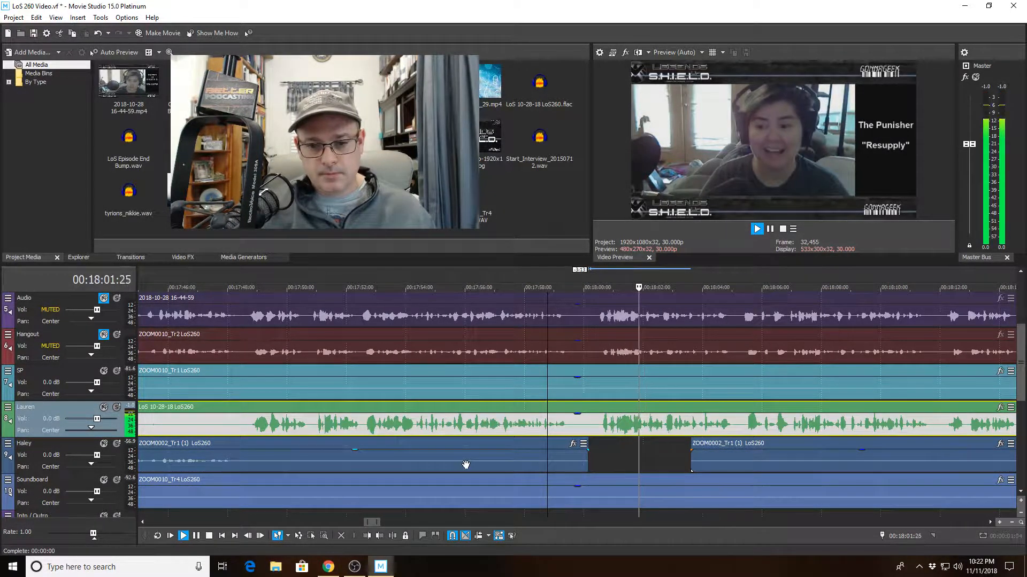
{"action": "scroll", "coordinate": [502, 468], "scroll_direction": "down", "scroll_amount": 1}
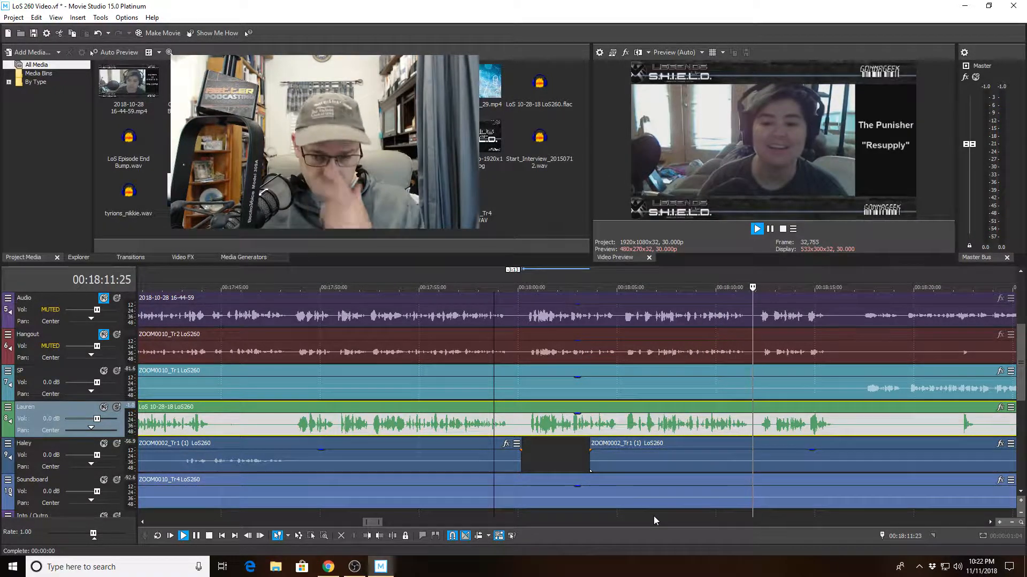
{"action": "scroll", "coordinate": [653, 521], "scroll_direction": "down", "scroll_amount": 2}
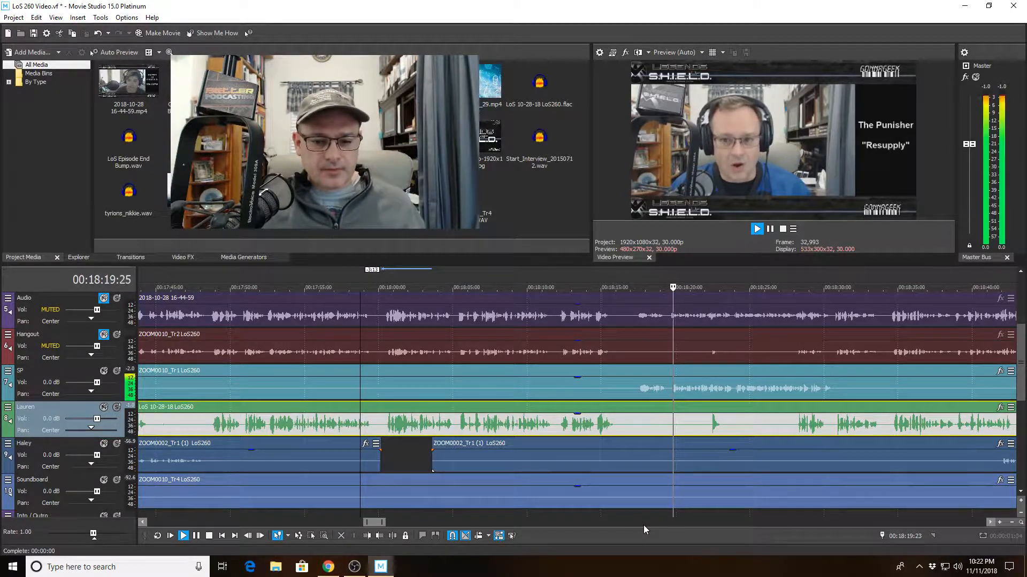
- Split the track 8 clip at 00:18:22:00 and trim the following clip's start to 00:18:23:16
{"action": "scroll", "coordinate": [645, 521], "scroll_direction": "up", "scroll_amount": 4}
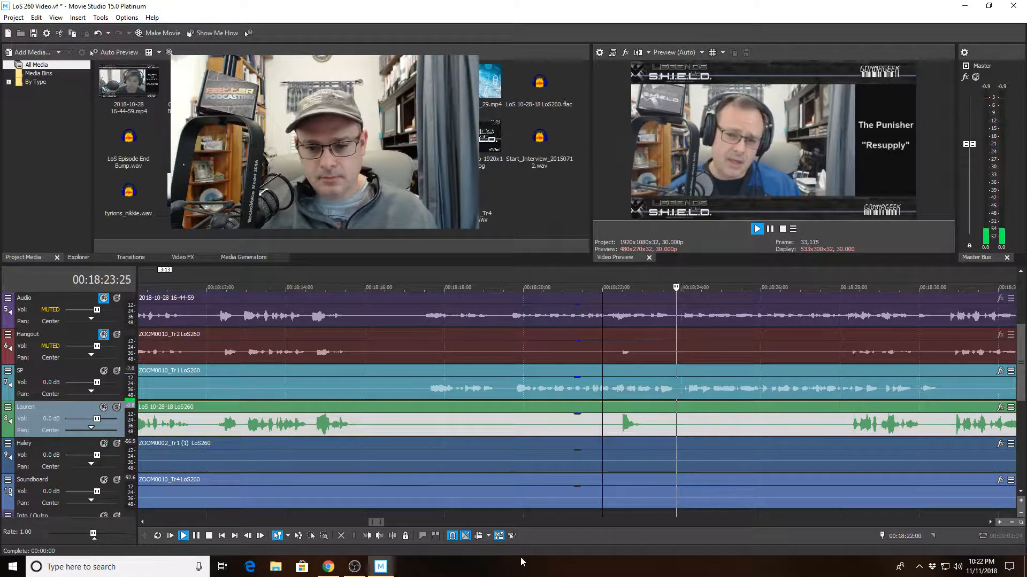
{"action": "left_click", "coordinate": [602, 454]}
{"action": "left_click", "coordinate": [367, 535]}
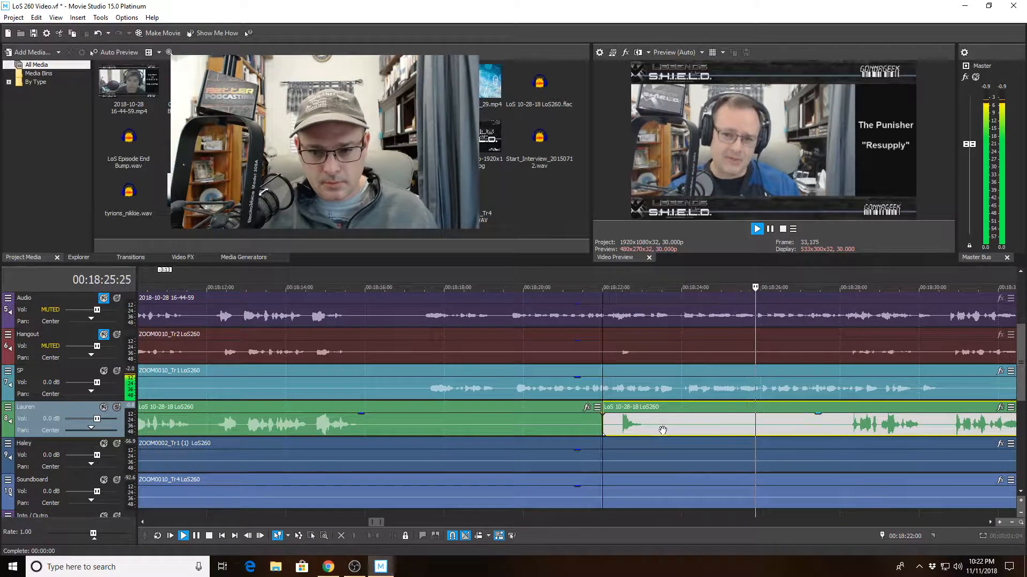
{"action": "left_click", "coordinate": [663, 427]}
{"action": "left_click", "coordinate": [366, 537]}
- Split the track 8 clip at 00:18:27:25 and trim the following clip's start to 00:18:30:12
{"action": "scroll", "coordinate": [783, 455], "scroll_direction": "down", "scroll_amount": 4}
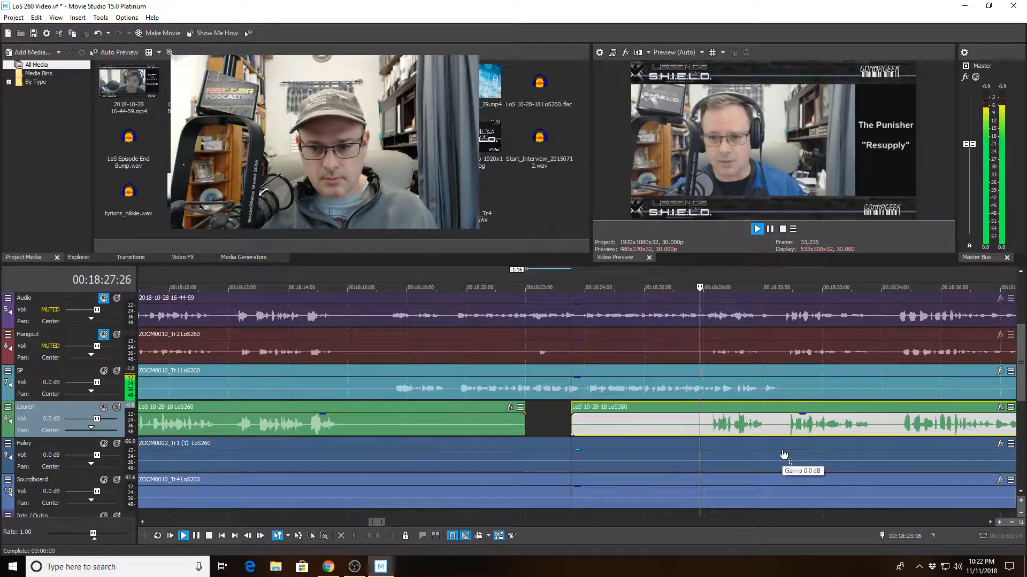
{"action": "scroll", "coordinate": [721, 451], "scroll_direction": "up", "scroll_amount": 2}
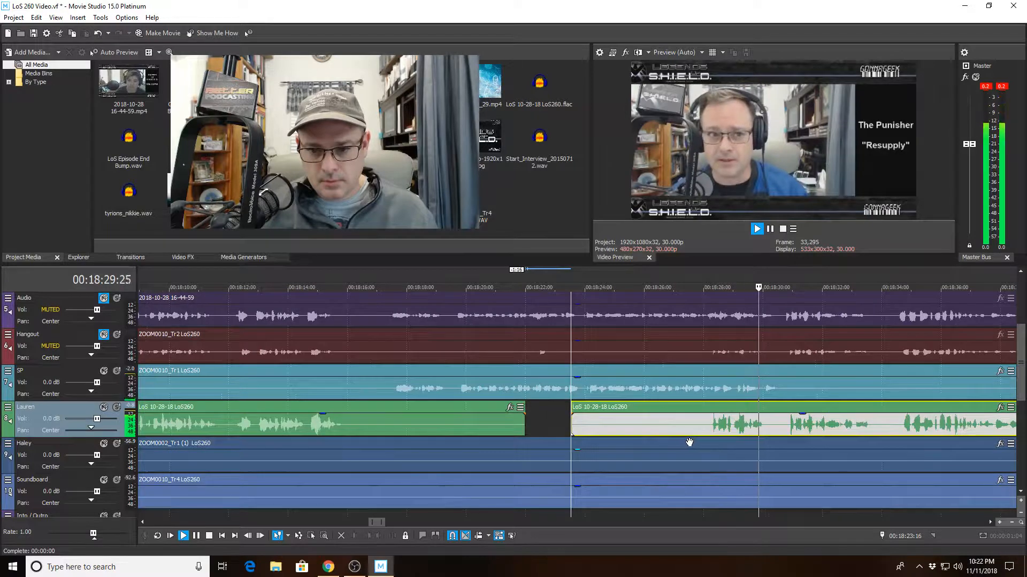
{"action": "left_click", "coordinate": [698, 444]}
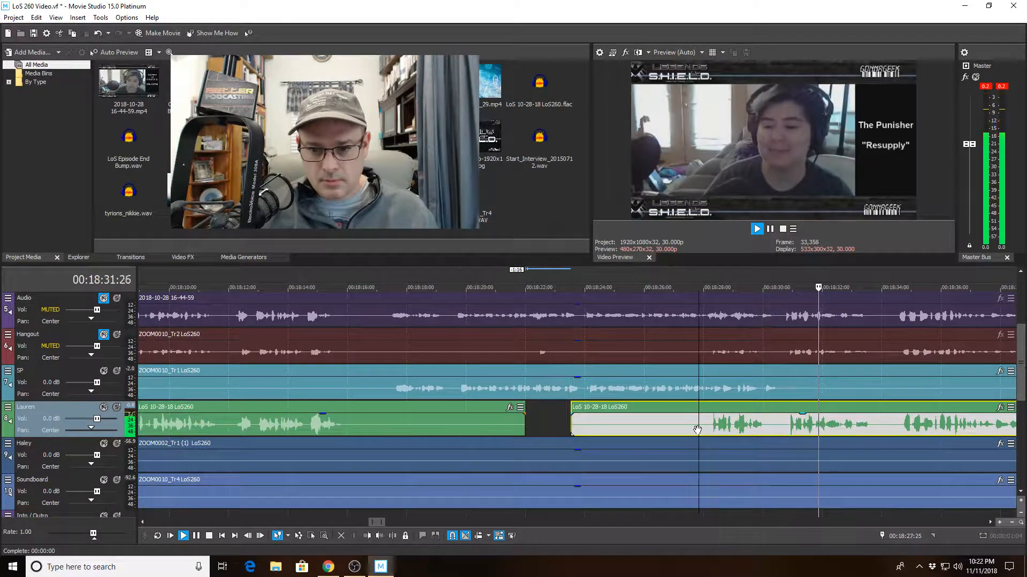
{"action": "key", "text": "space"}
{"action": "left_click", "coordinate": [393, 537]}
{"action": "left_click", "coordinate": [775, 432]}
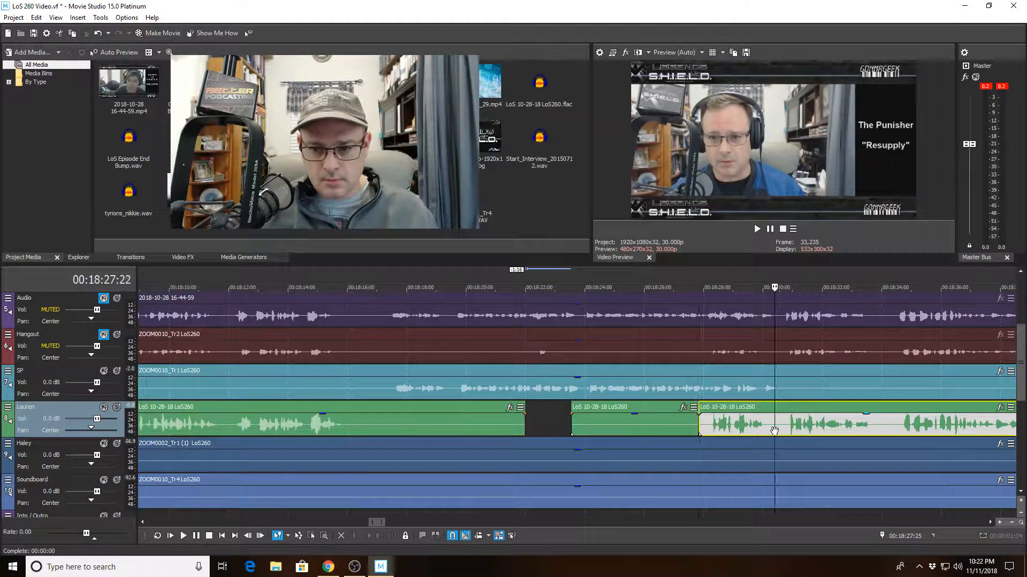
{"action": "left_click", "coordinate": [367, 536]}
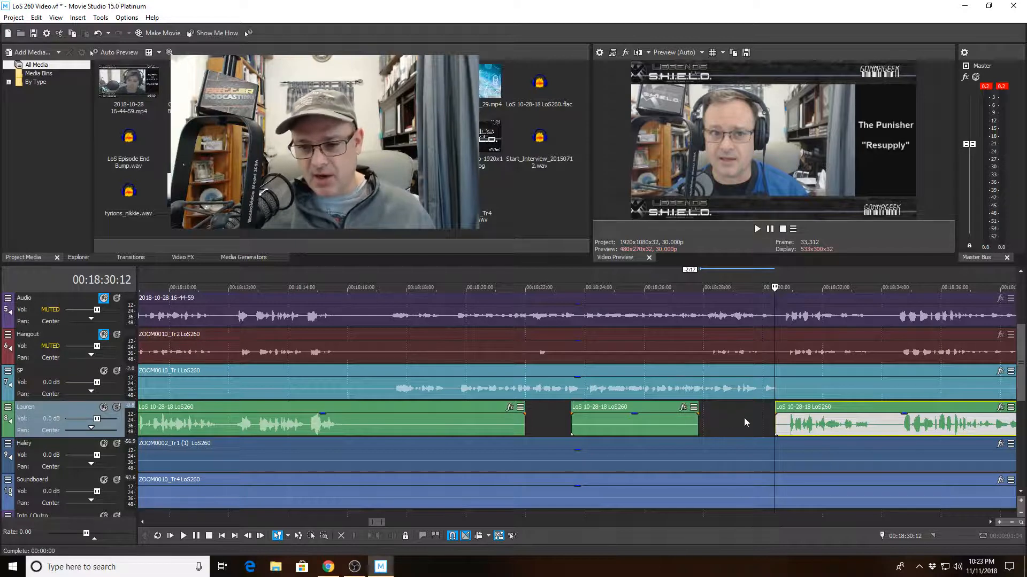
- Play back across the second new gap on track 8 from 00:18:26:10 and listen on through the following speech
{"action": "left_click", "coordinate": [653, 390]}
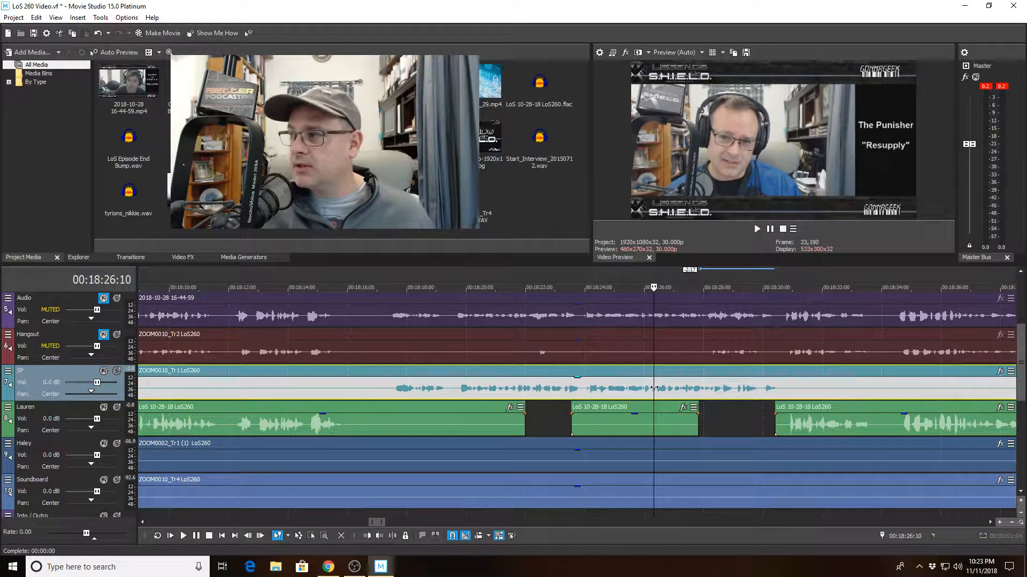
{"action": "key", "text": "space"}
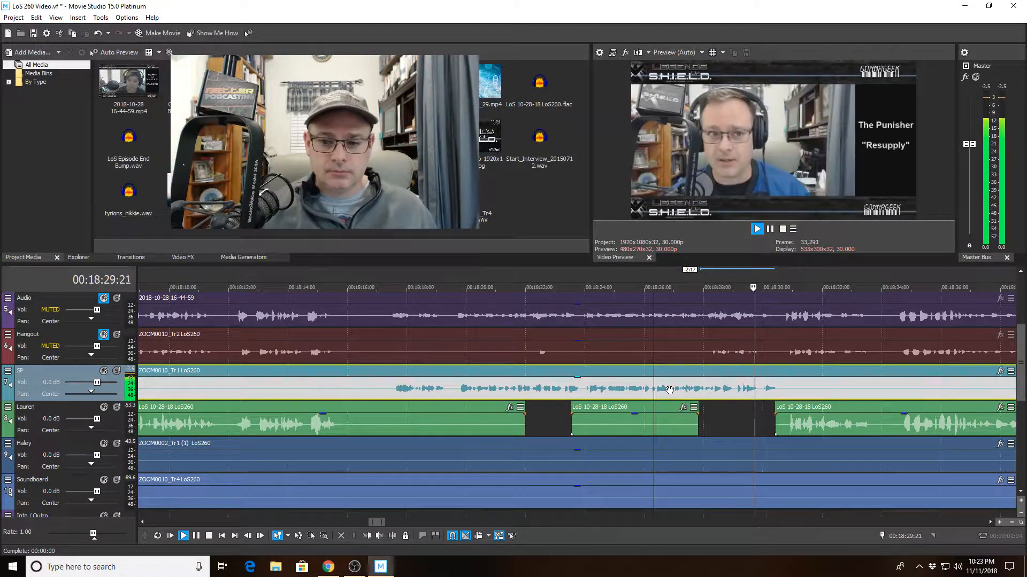
{"action": "scroll", "coordinate": [666, 391], "scroll_direction": "down", "scroll_amount": 2}
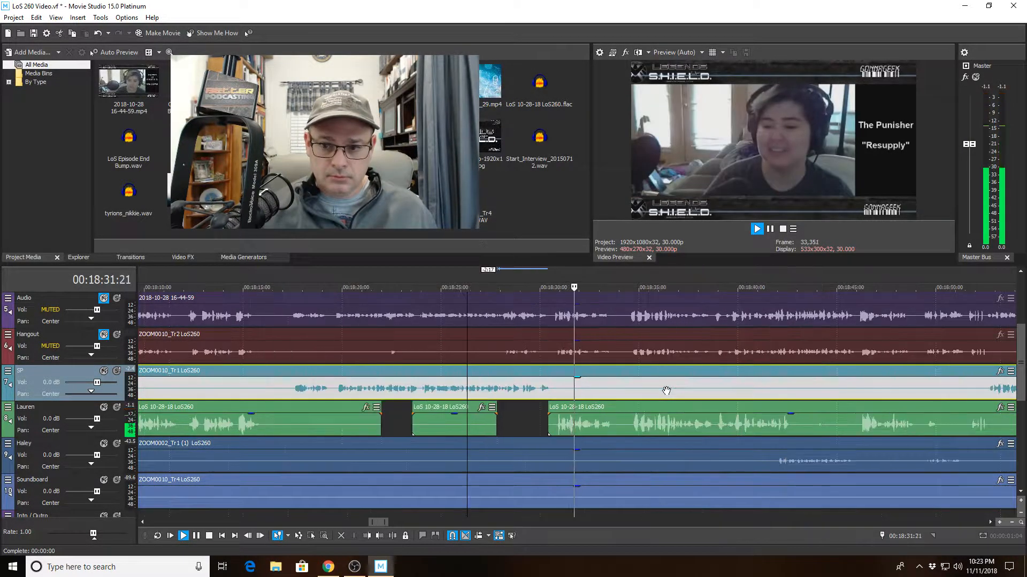
{"action": "scroll", "coordinate": [665, 392], "scroll_direction": "down", "scroll_amount": 1}
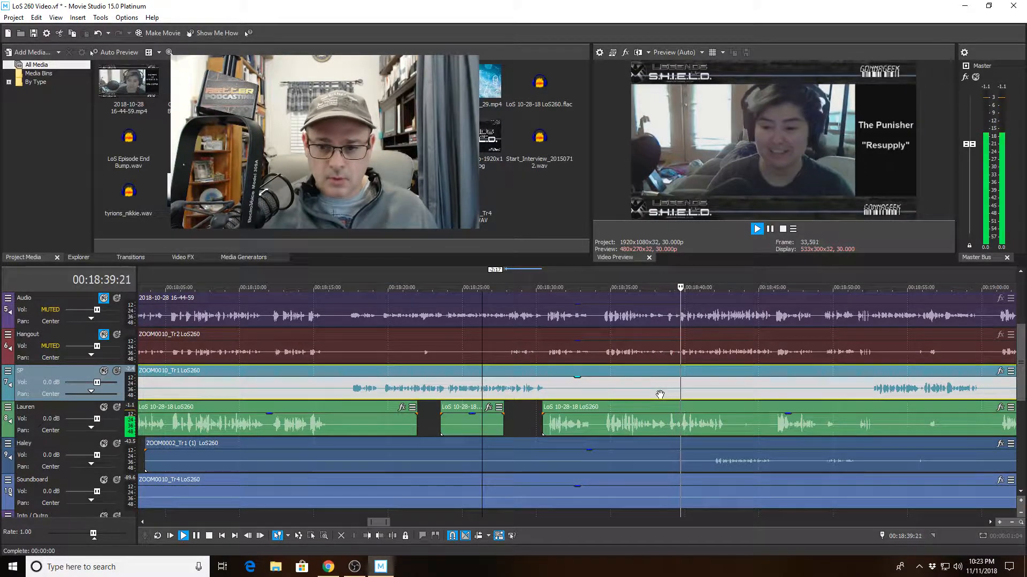
- Split the track 8 clip at 00:18:43:14 and trim the following clip's start to 00:18:45:19
{"action": "scroll", "coordinate": [660, 394], "scroll_direction": "up", "scroll_amount": 3}
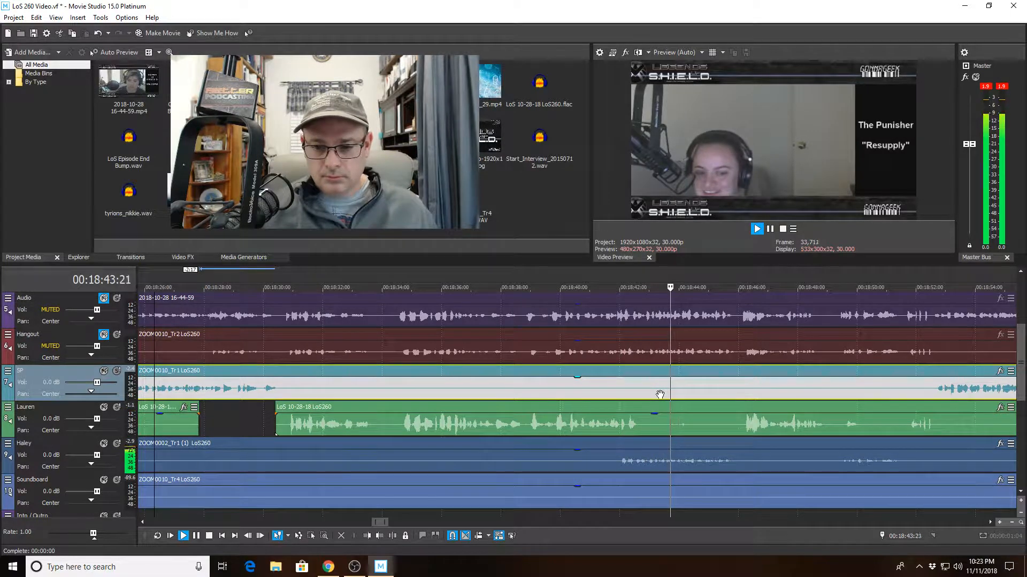
{"action": "left_click", "coordinate": [663, 424]}
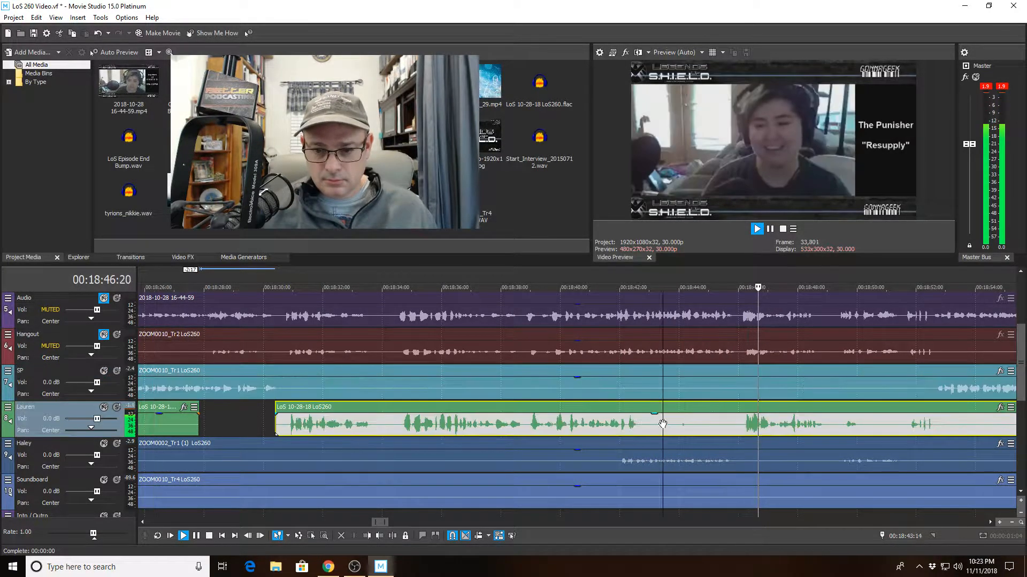
{"action": "left_click", "coordinate": [392, 536]}
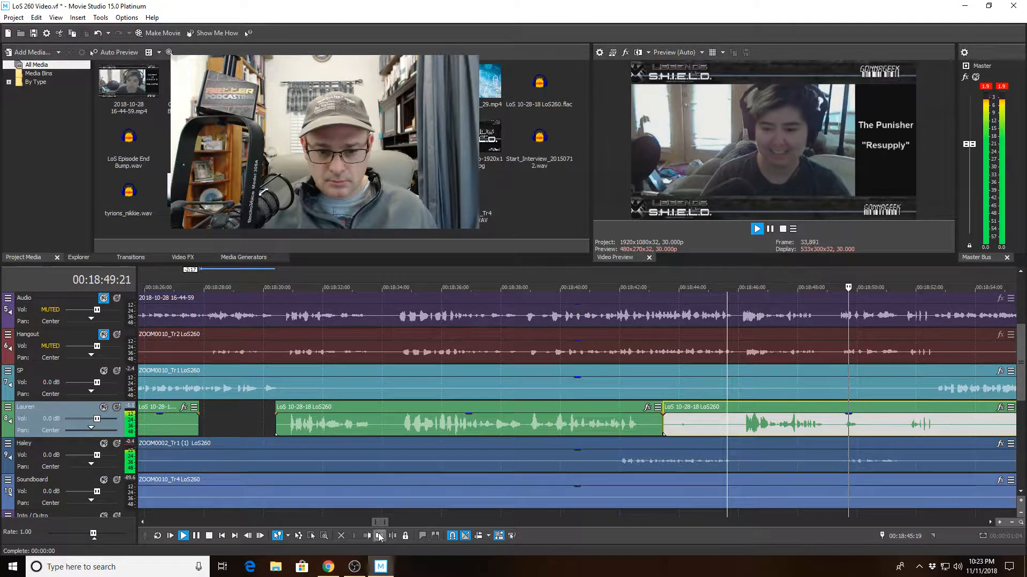
{"action": "left_click", "coordinate": [379, 536]}
- Listen through the conversation after 00:18:45:19 and return the cursor to 00:19:08:07 on track 7
{"action": "scroll", "coordinate": [676, 465], "scroll_direction": "down", "scroll_amount": 2}
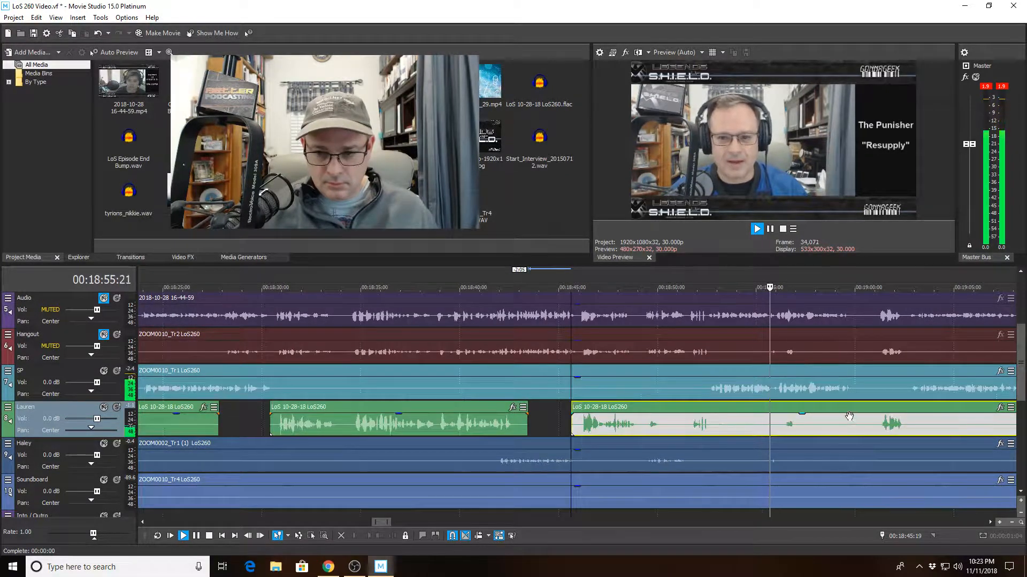
{"action": "scroll", "coordinate": [835, 419], "scroll_direction": "up", "scroll_amount": 2}
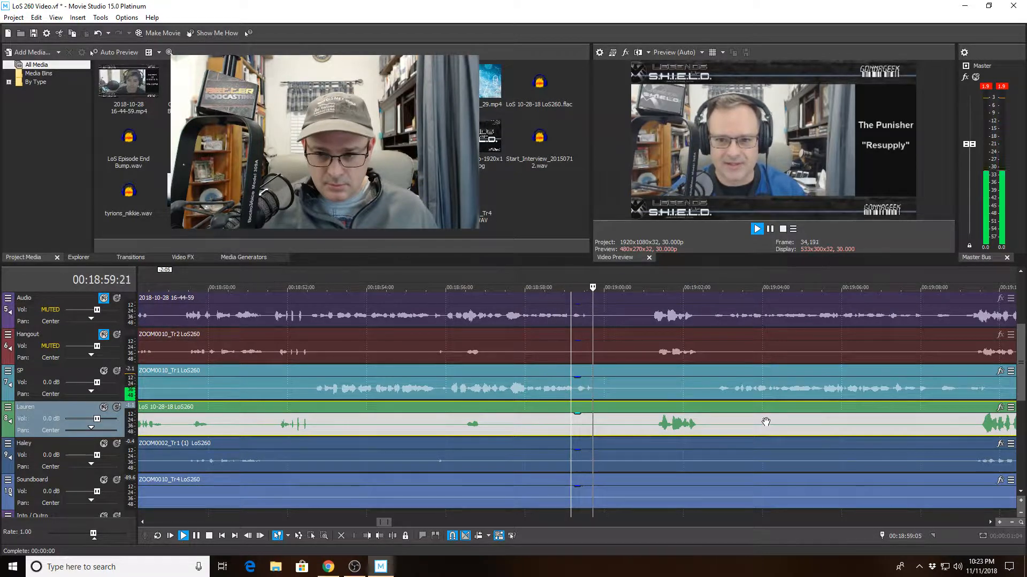
{"action": "scroll", "coordinate": [765, 423], "scroll_direction": "down", "scroll_amount": 1}
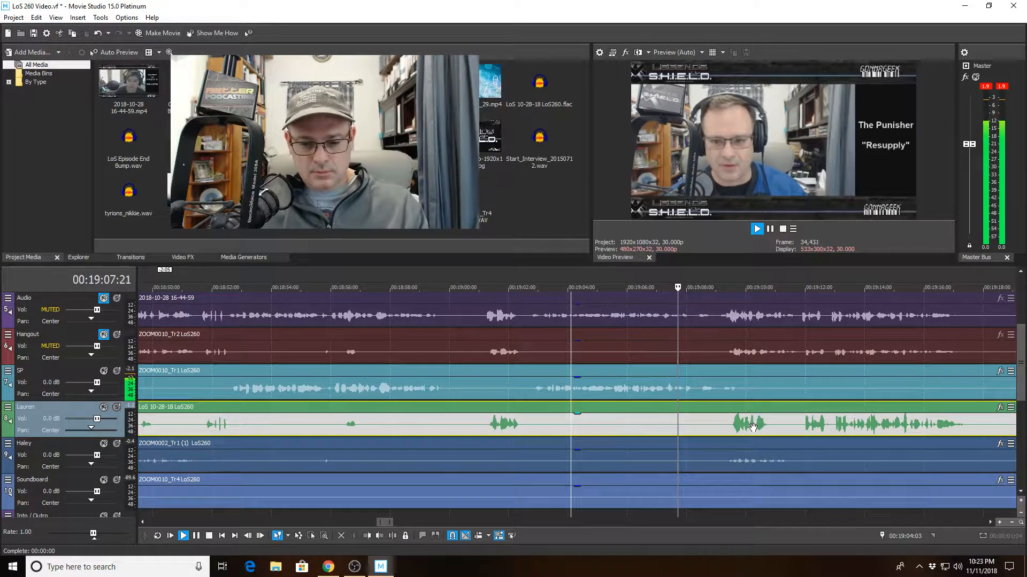
{"action": "scroll", "coordinate": [759, 433], "scroll_direction": "up", "scroll_amount": 3}
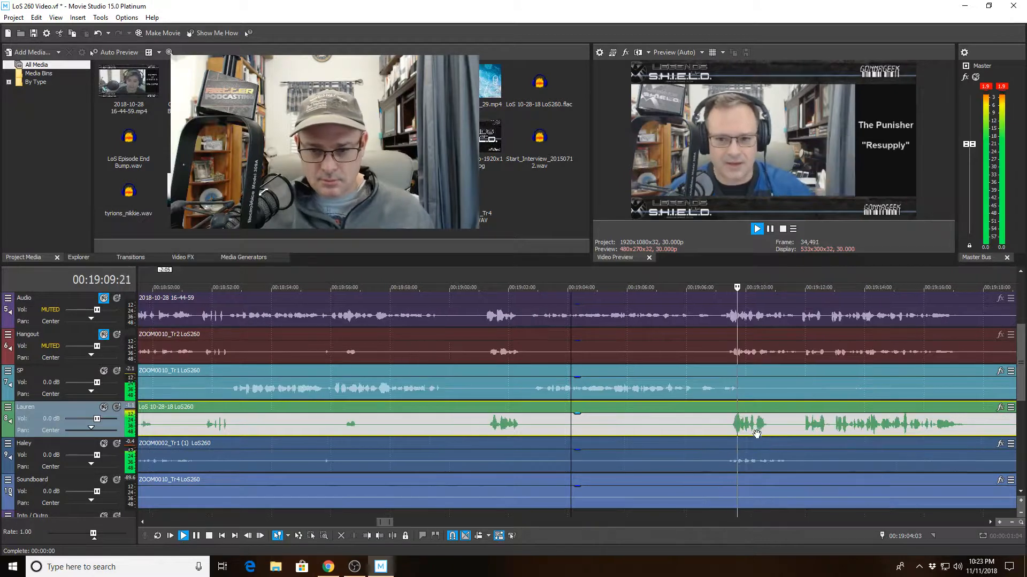
{"action": "scroll", "coordinate": [692, 394], "scroll_direction": "down", "scroll_amount": 3}
{"action": "left_click", "coordinate": [692, 394]}
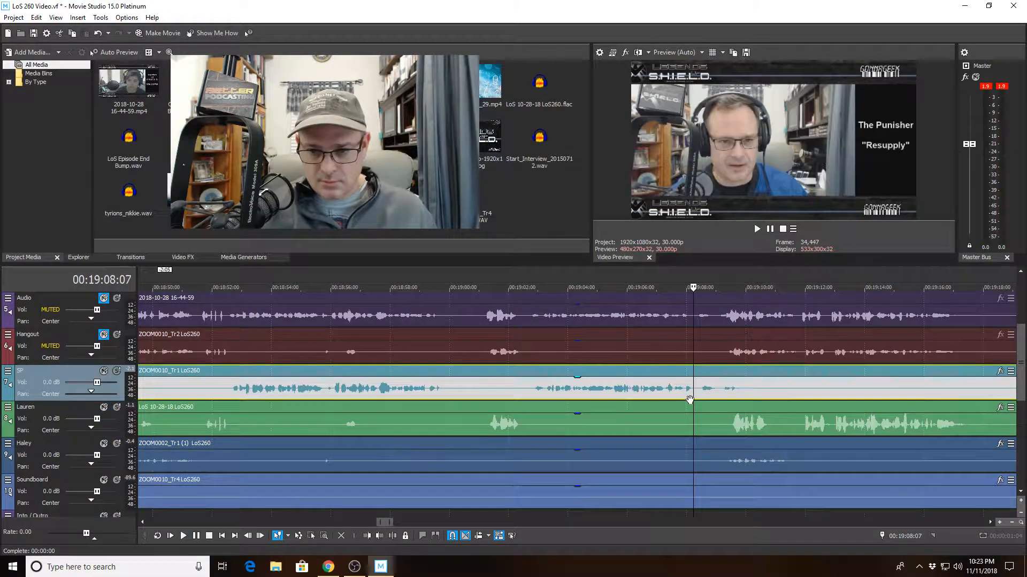
- Split the track 7 clip at 00:19:08:11 and trim the following clip's start to 00:19:09:27
{"action": "scroll", "coordinate": [669, 406], "scroll_direction": "up", "scroll_amount": 3}
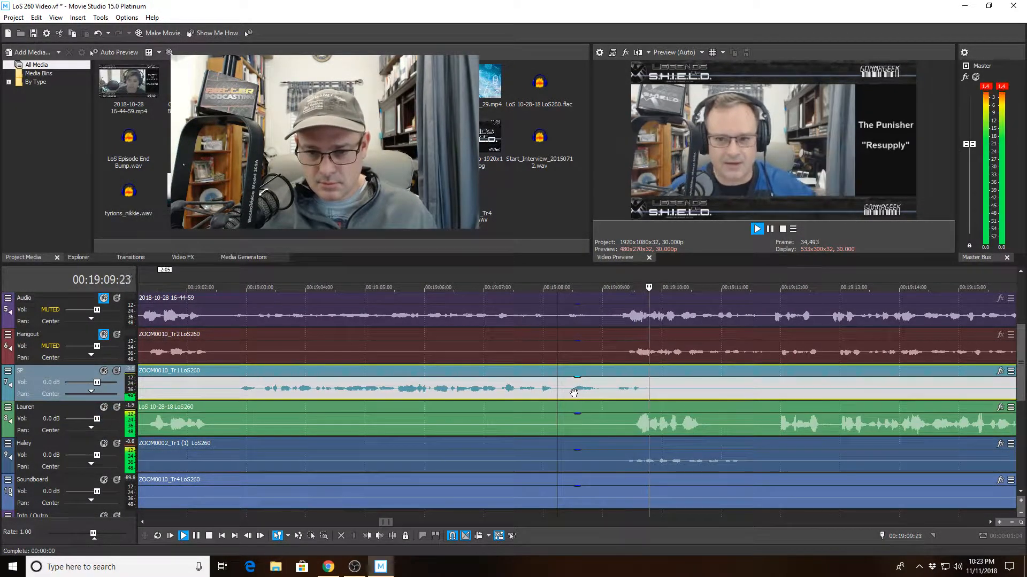
{"action": "key", "text": "space"}
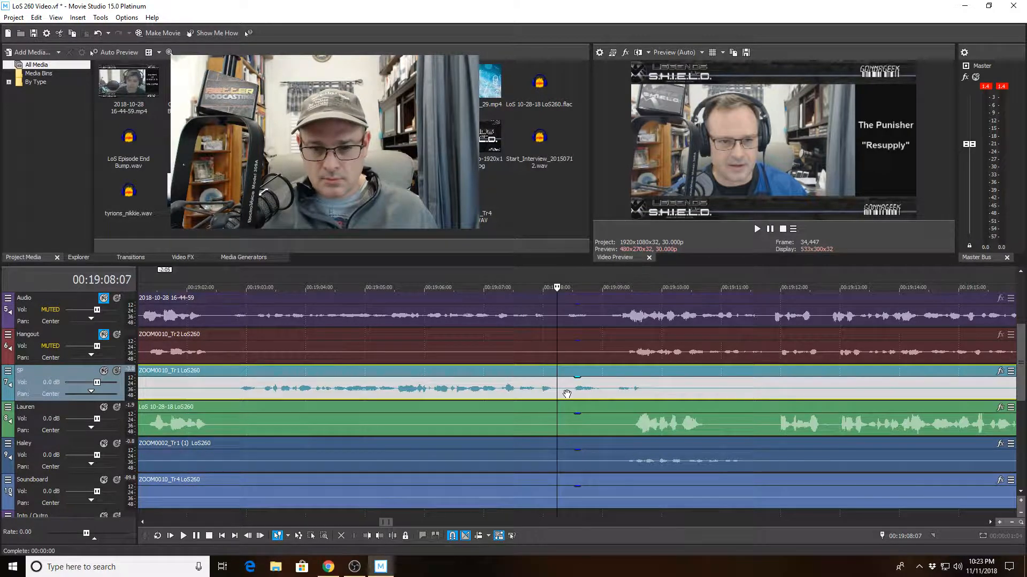
{"action": "left_click", "coordinate": [564, 395]}
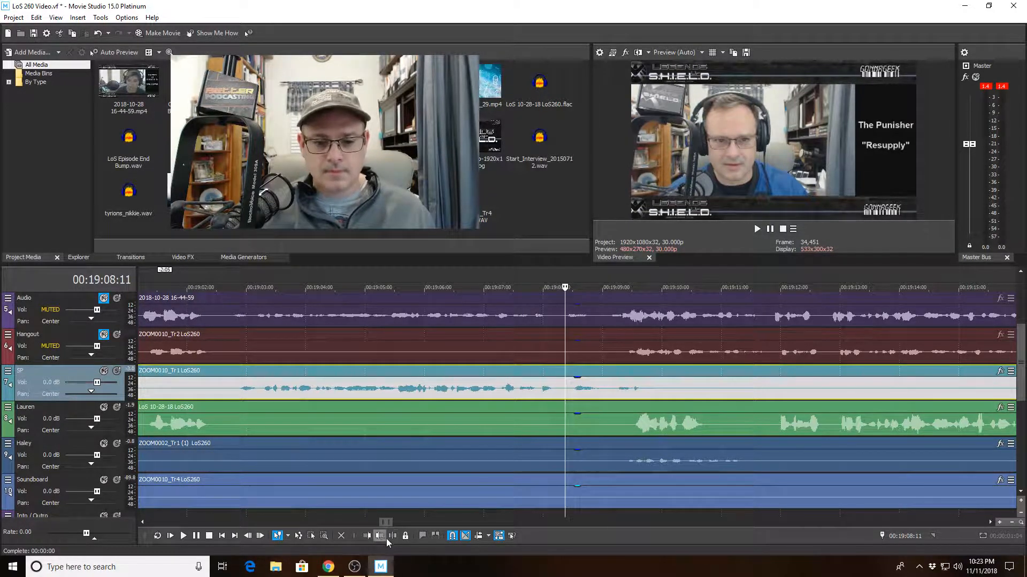
{"action": "left_click", "coordinate": [380, 536]}
{"action": "left_click", "coordinate": [655, 388]}
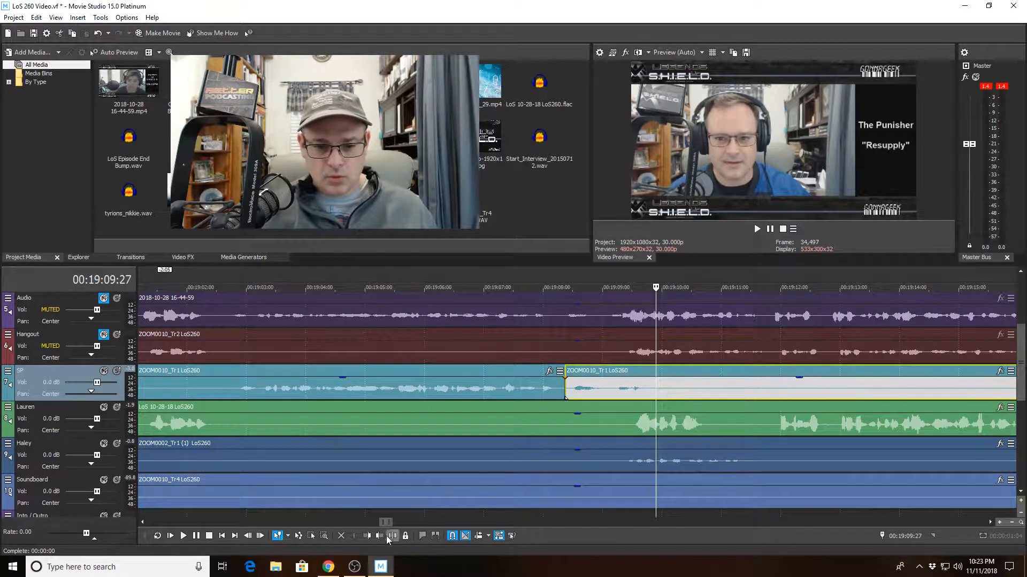
{"action": "left_click", "coordinate": [369, 536]}
- Play from 00:19:07:07 across the track 7 gap, split the track 8 clip at 00:19:09:07 and trim two seconds off the following clip's start
{"action": "left_click", "coordinate": [496, 385]}
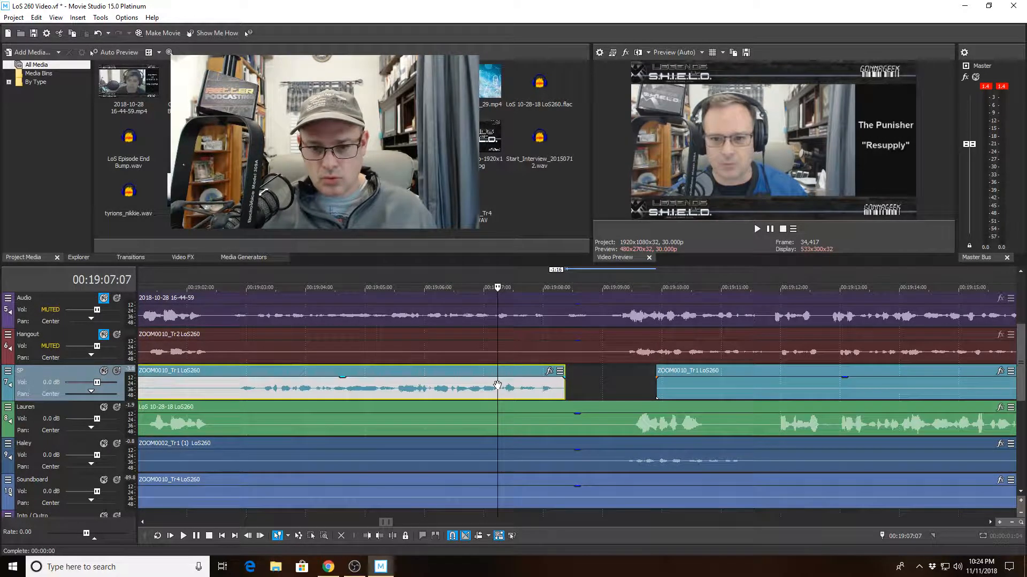
{"action": "key", "text": "space"}
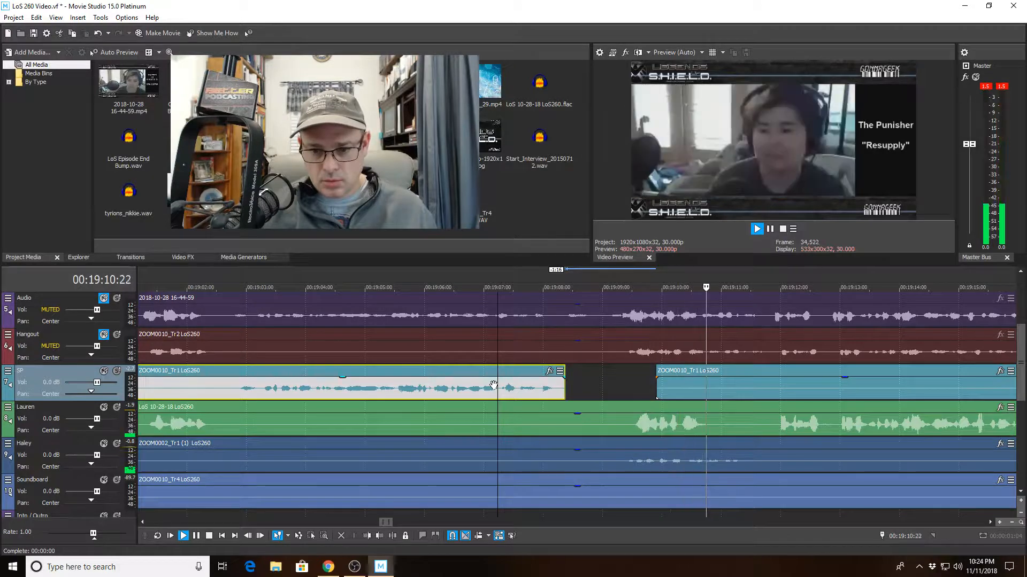
{"action": "left_click", "coordinate": [616, 422]}
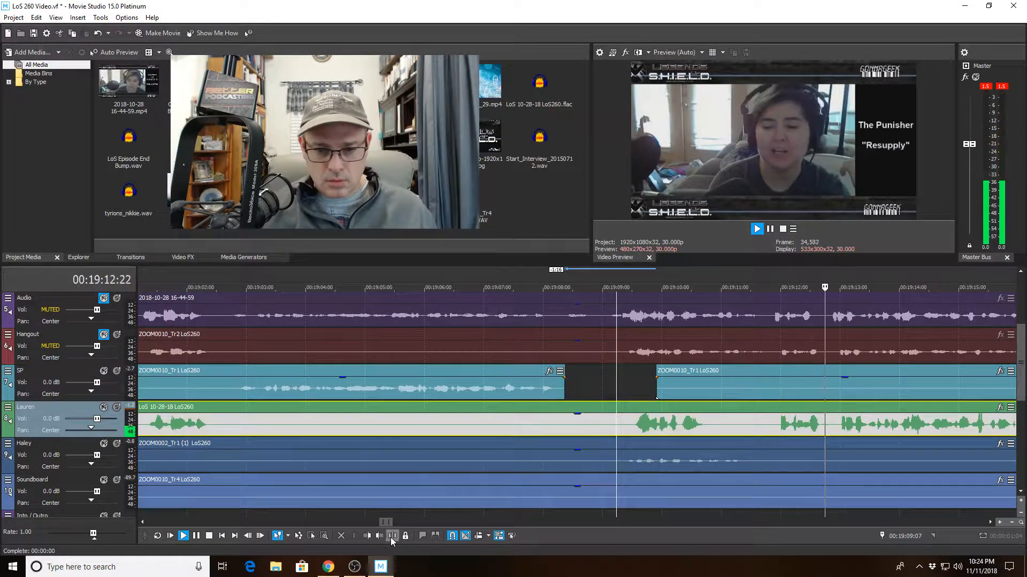
{"action": "key", "text": "s"}
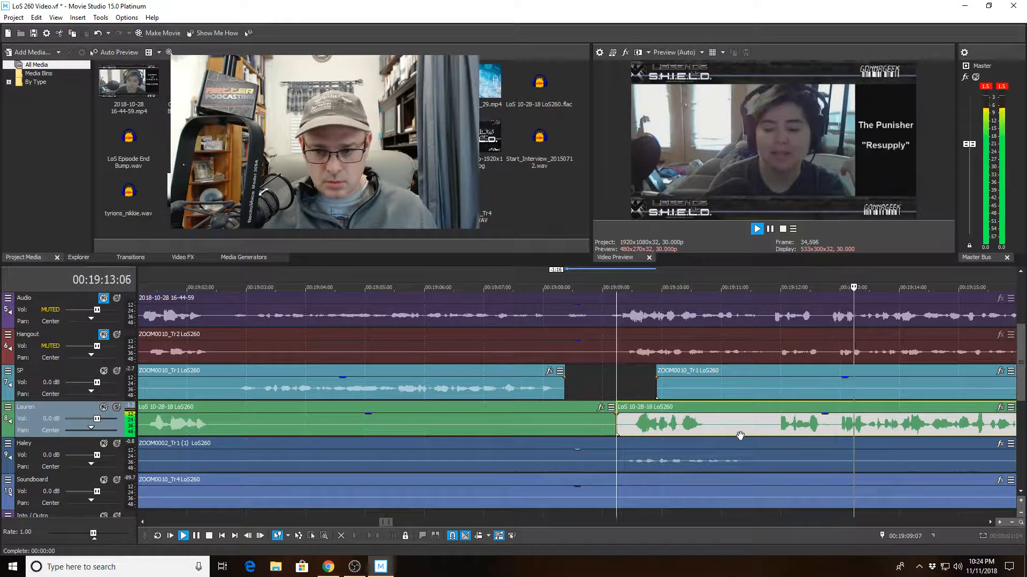
{"action": "left_click", "coordinate": [367, 536]}
- Place the cursor at 00:19:18:13 on track 8 and listen through the speech around that point
{"action": "scroll", "coordinate": [763, 489], "scroll_direction": "down", "scroll_amount": 1}
{"action": "left_click", "coordinate": [784, 436]}
{"action": "scroll", "coordinate": [784, 435], "scroll_direction": "up", "scroll_amount": 2}
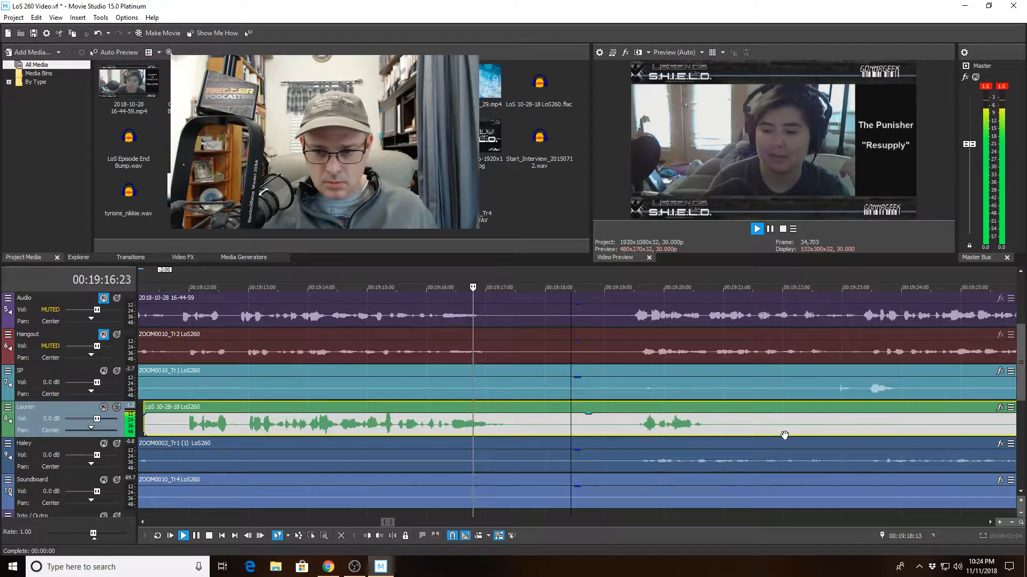
{"action": "scroll", "coordinate": [778, 437], "scroll_direction": "down", "scroll_amount": 1}
{"action": "scroll", "coordinate": [777, 438], "scroll_direction": "down", "scroll_amount": 2}
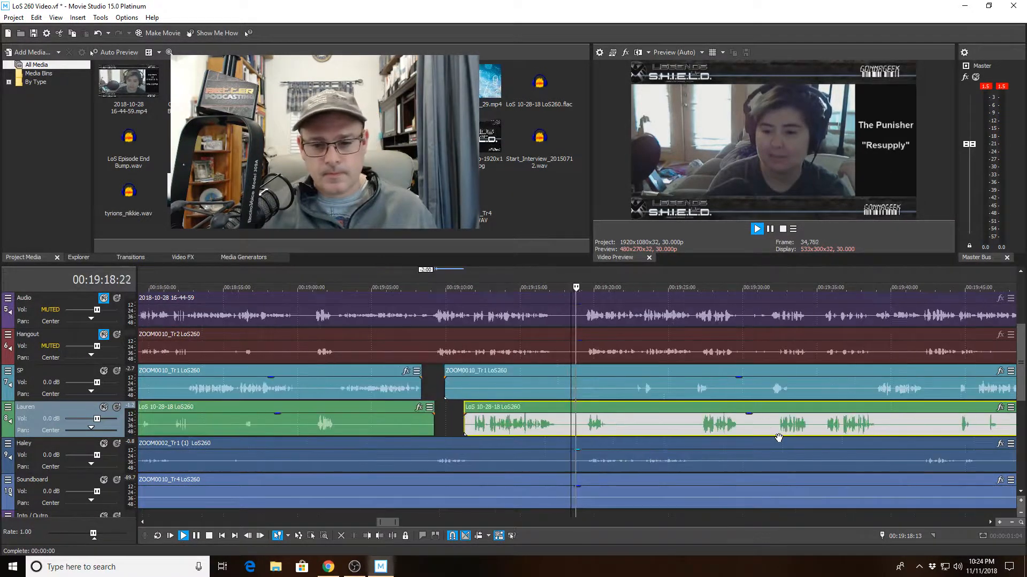
{"action": "scroll", "coordinate": [774, 440], "scroll_direction": "up", "scroll_amount": 1}
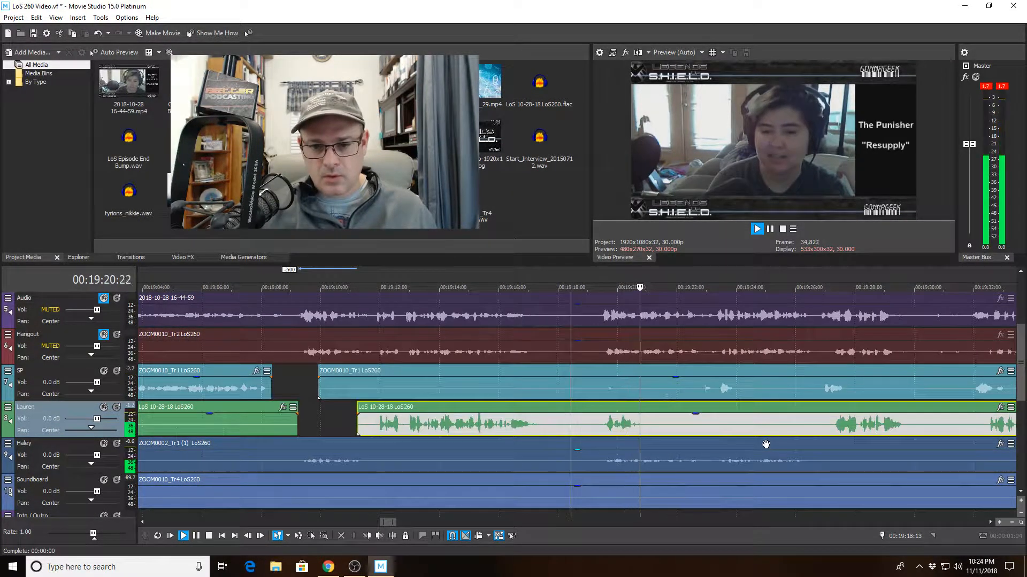
{"action": "key", "text": "space"}
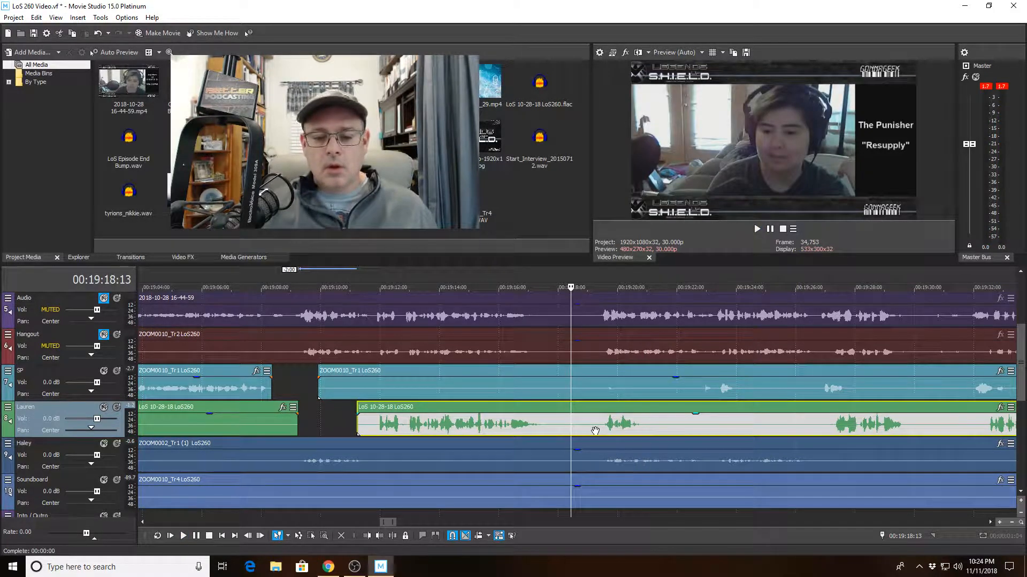
- Split the track 8 clip at 00:19:19:02 and trim the following clip's start to 00:19:21:04
{"action": "left_click", "coordinate": [589, 430]}
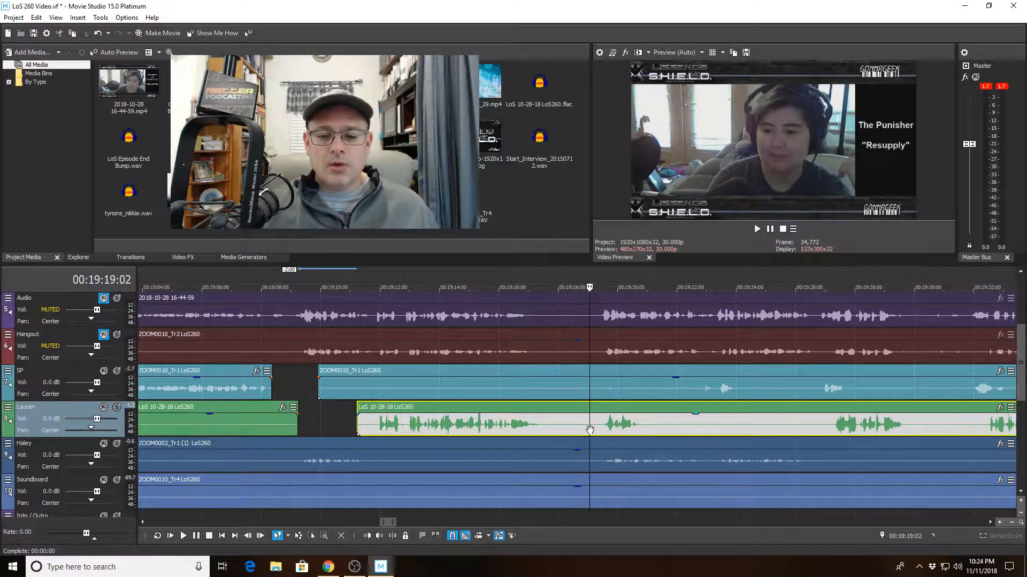
{"action": "left_click", "coordinate": [392, 536]}
{"action": "left_click", "coordinate": [650, 422]}
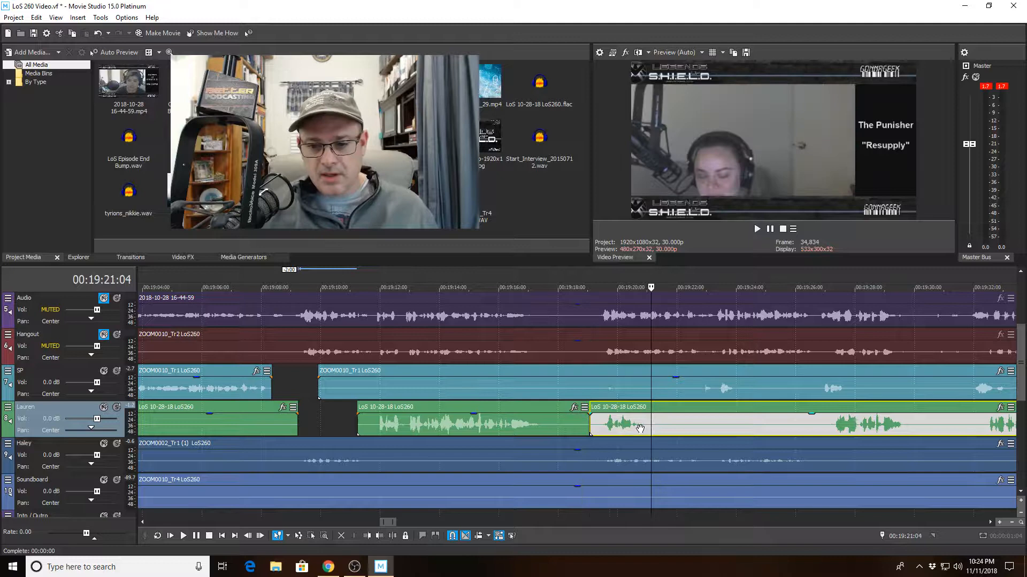
{"action": "left_click", "coordinate": [366, 535]}
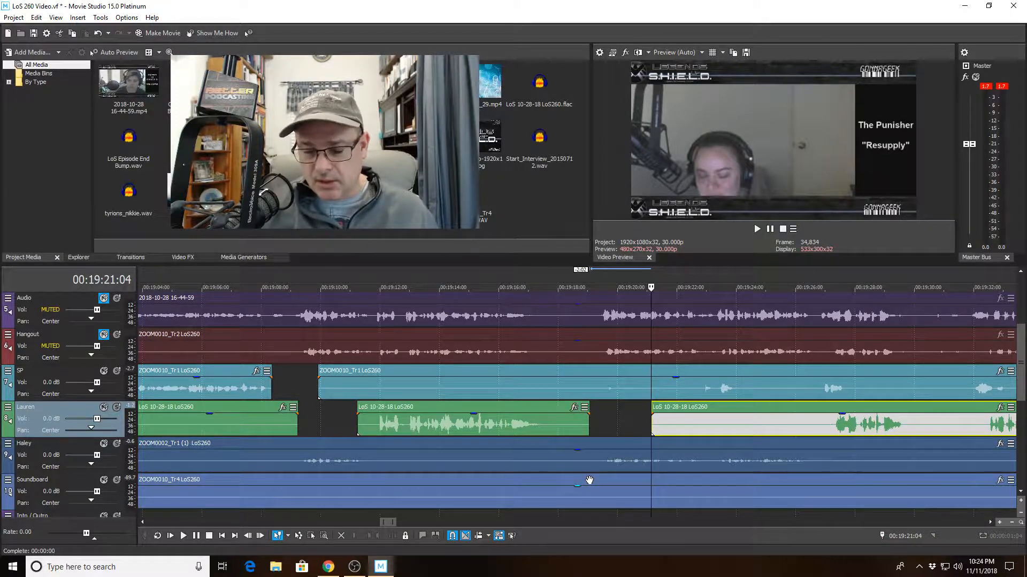
{"action": "scroll", "coordinate": [589, 480], "scroll_direction": "down", "scroll_amount": 2}
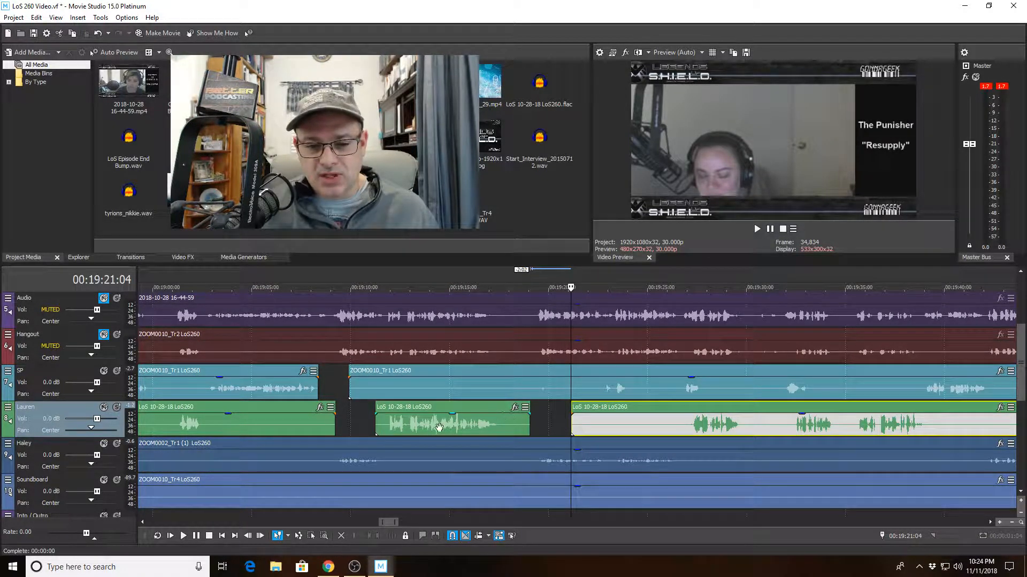
- Inspect the speech on tracks 7 and 8 up to 00:19:39:28, and play back from 00:19:15:28 across the new track 8 gap
{"action": "left_click", "coordinate": [755, 391]}
{"action": "left_click", "coordinate": [866, 426]}
{"action": "left_click", "coordinate": [942, 424]}
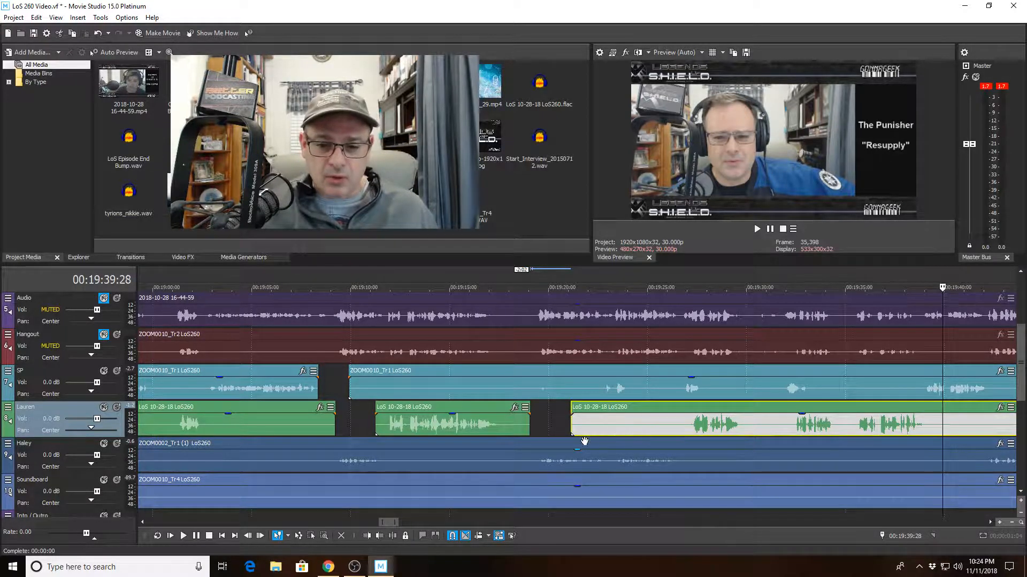
{"action": "left_click", "coordinate": [486, 428]}
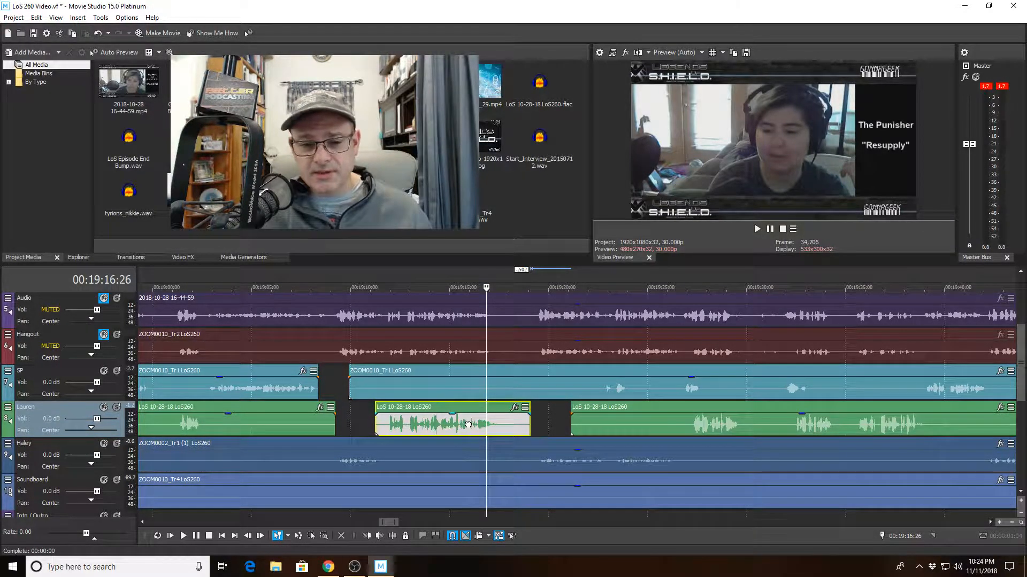
{"action": "left_click", "coordinate": [468, 425]}
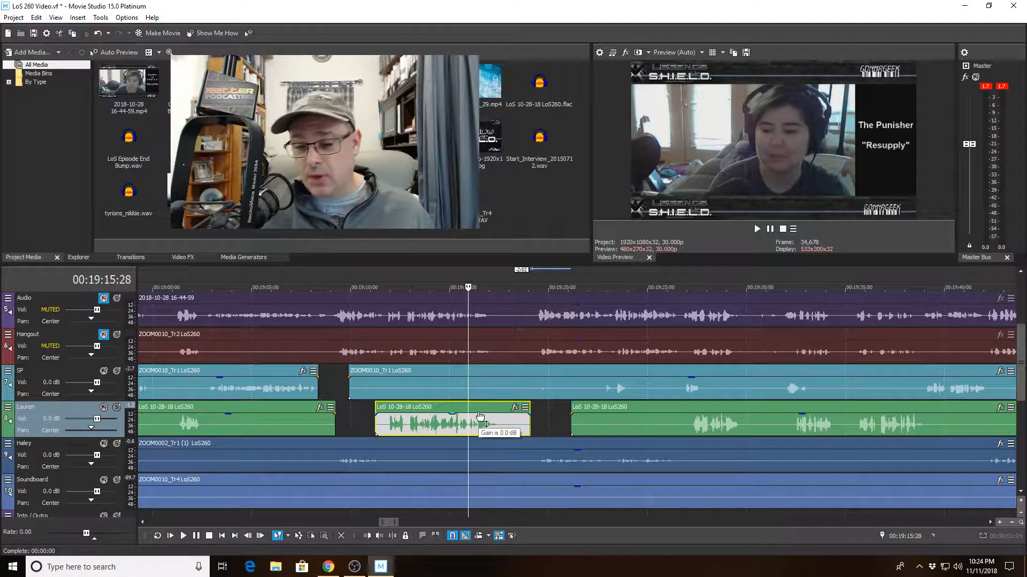
{"action": "key", "text": "space"}
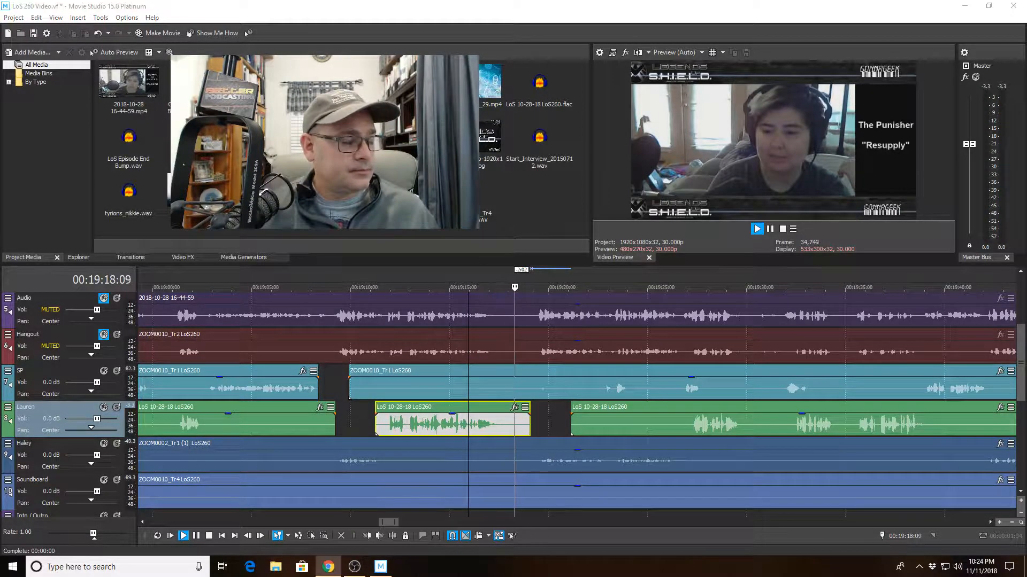
- Split the track 7 clip at 00:19:19:09 and trim the following clip's start in stages to 00:19:33:16
{"action": "scroll", "coordinate": [615, 459], "scroll_direction": "up", "scroll_amount": 3}
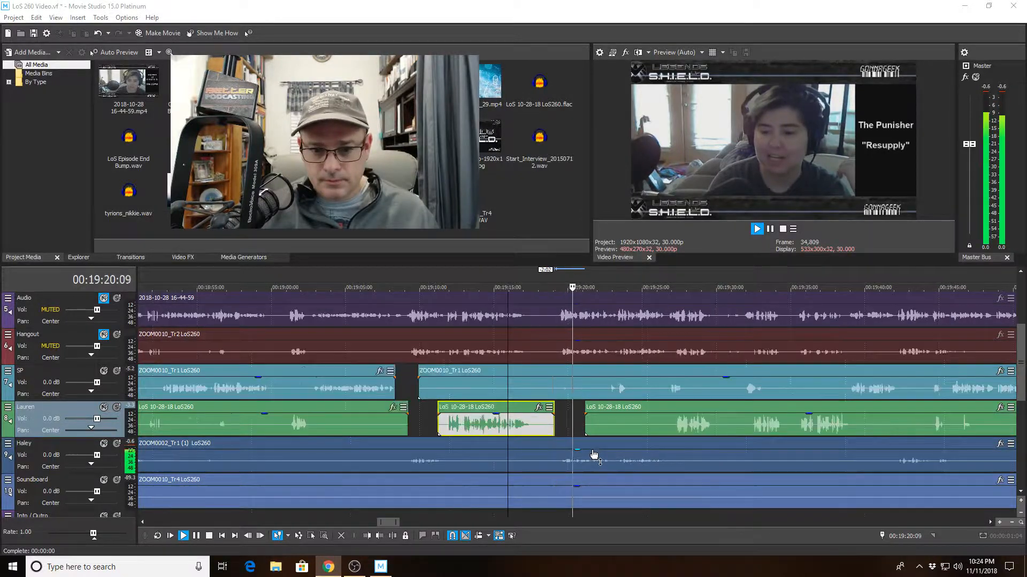
{"action": "left_click", "coordinate": [524, 391]}
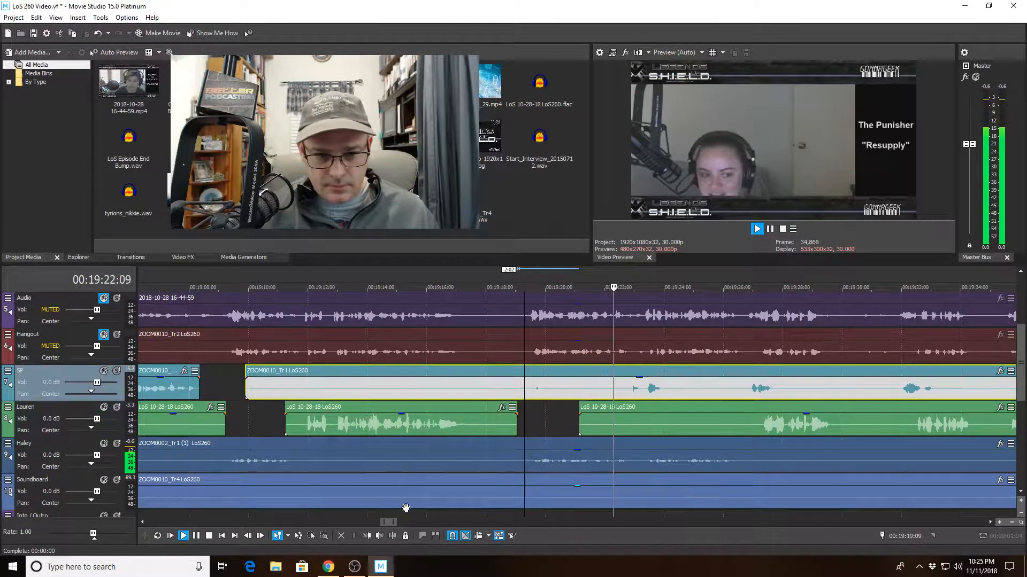
{"action": "left_click", "coordinate": [393, 536]}
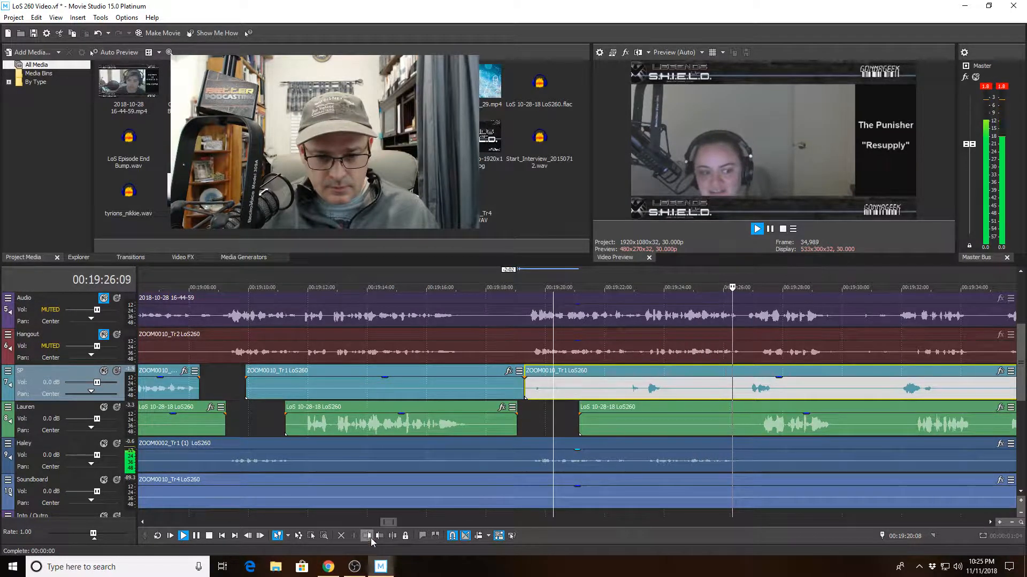
{"action": "left_click", "coordinate": [371, 537]}
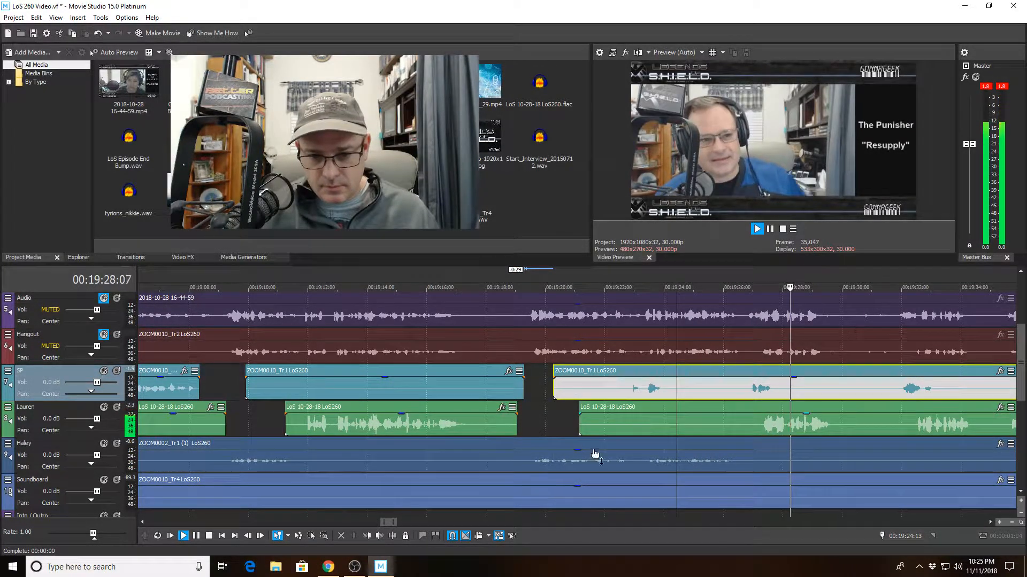
{"action": "left_click", "coordinate": [367, 537]}
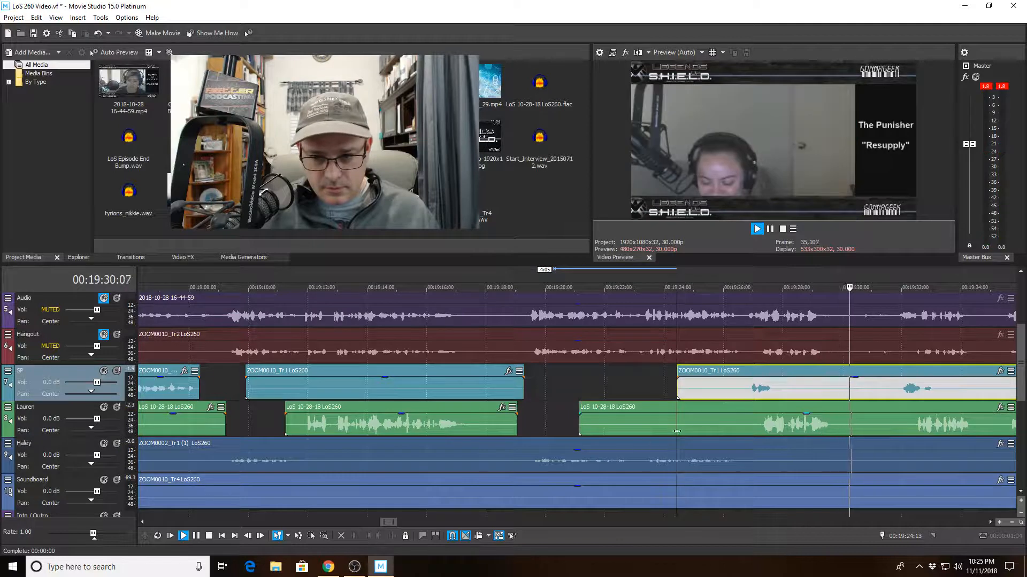
{"action": "left_click", "coordinate": [784, 385]}
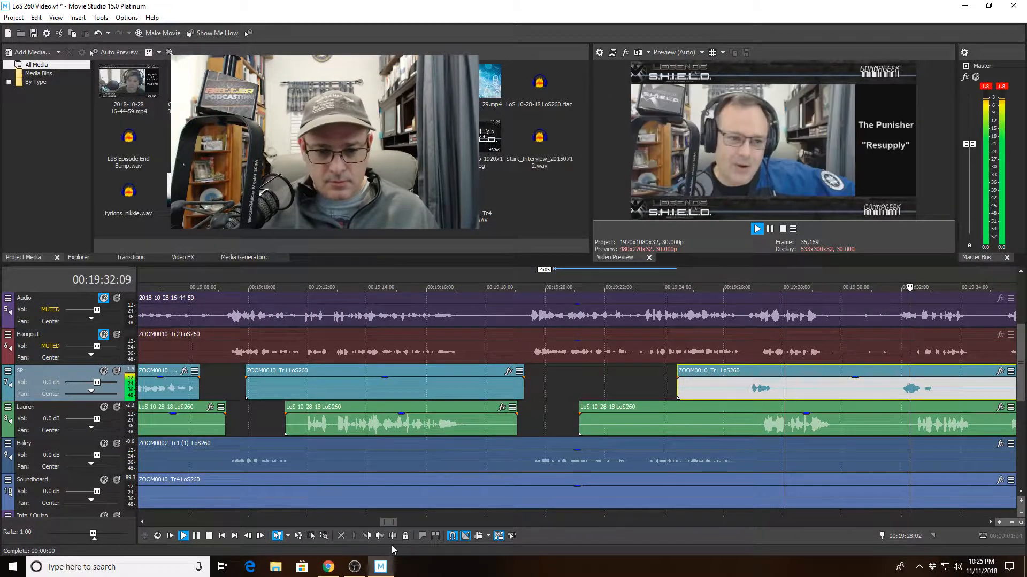
{"action": "left_click", "coordinate": [366, 536]}
{"action": "left_click", "coordinate": [428, 384]}
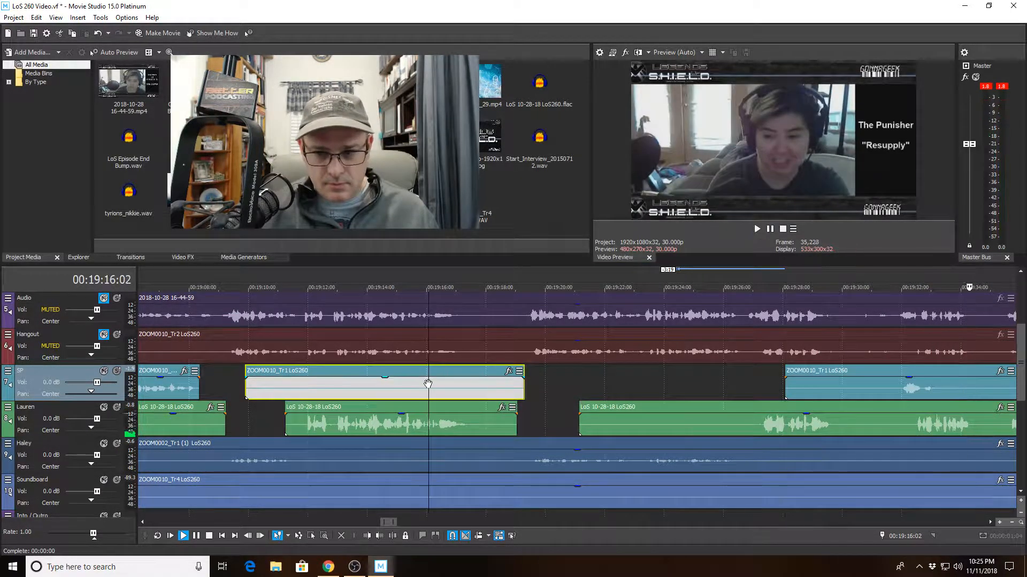
{"action": "left_click", "coordinate": [946, 385]}
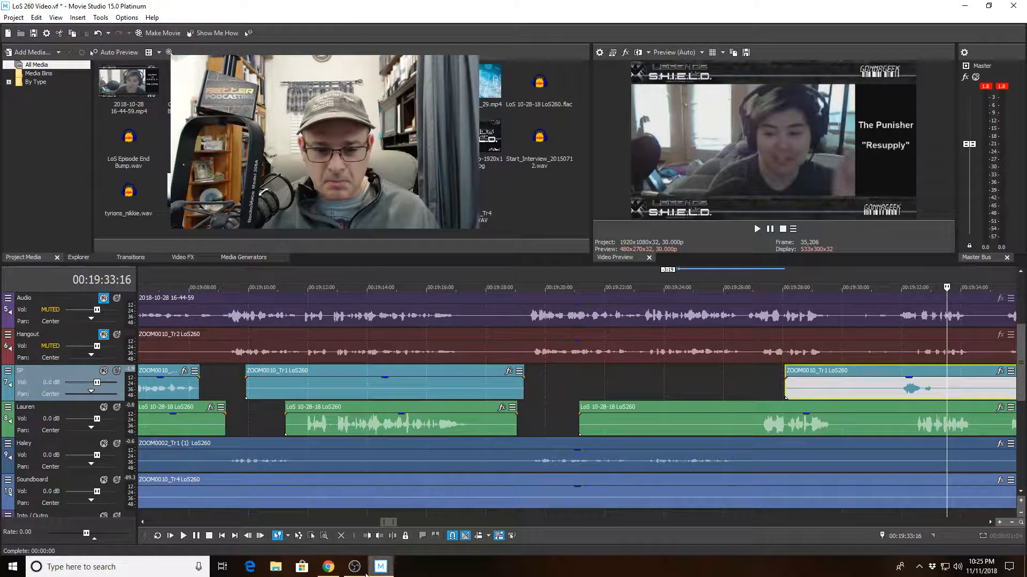
{"action": "left_click", "coordinate": [370, 536]}
- Play back from 00:19:16:04 across the long track 7 gap and listen on through the conversation past 00:19:45:00
{"action": "left_click", "coordinate": [430, 383]}
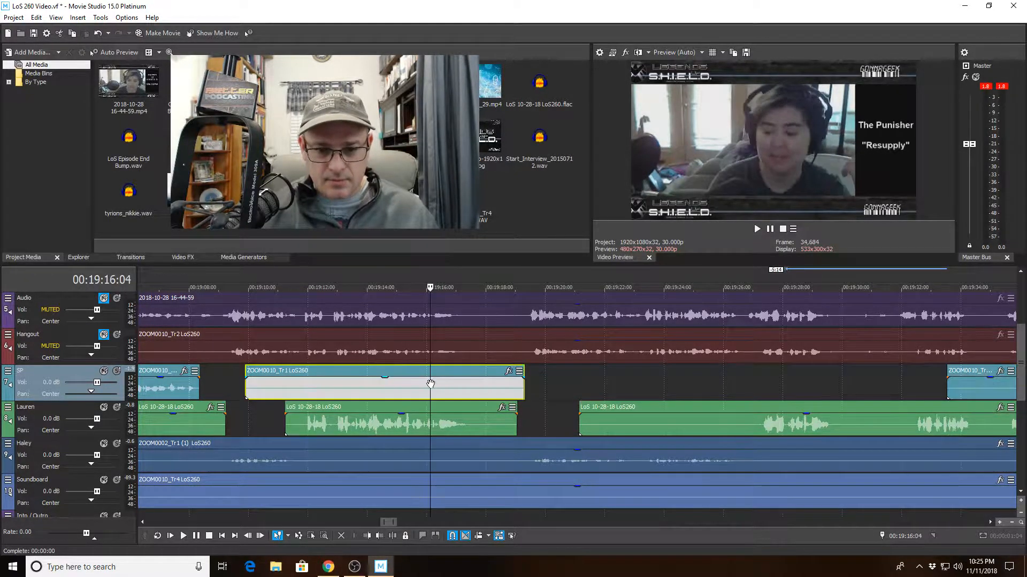
{"action": "key", "text": "space"}
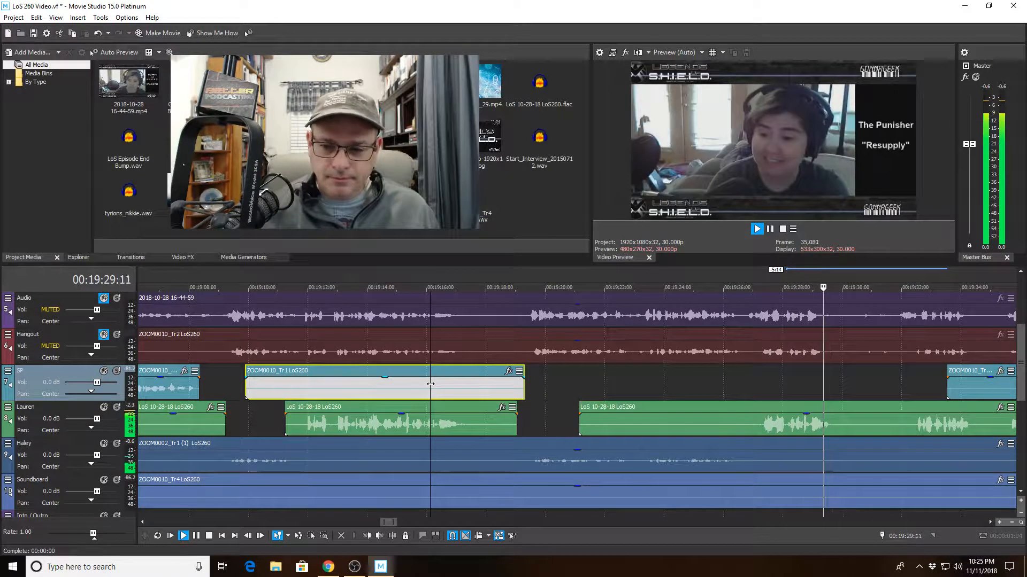
{"action": "scroll", "coordinate": [501, 424], "scroll_direction": "down", "scroll_amount": 2}
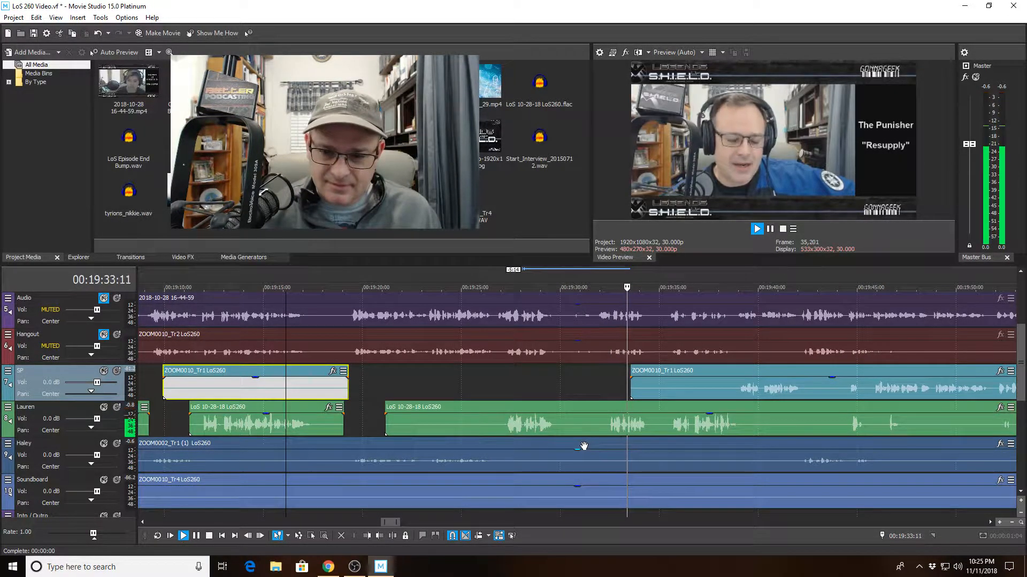
{"action": "scroll", "coordinate": [584, 446], "scroll_direction": "down", "scroll_amount": 1}
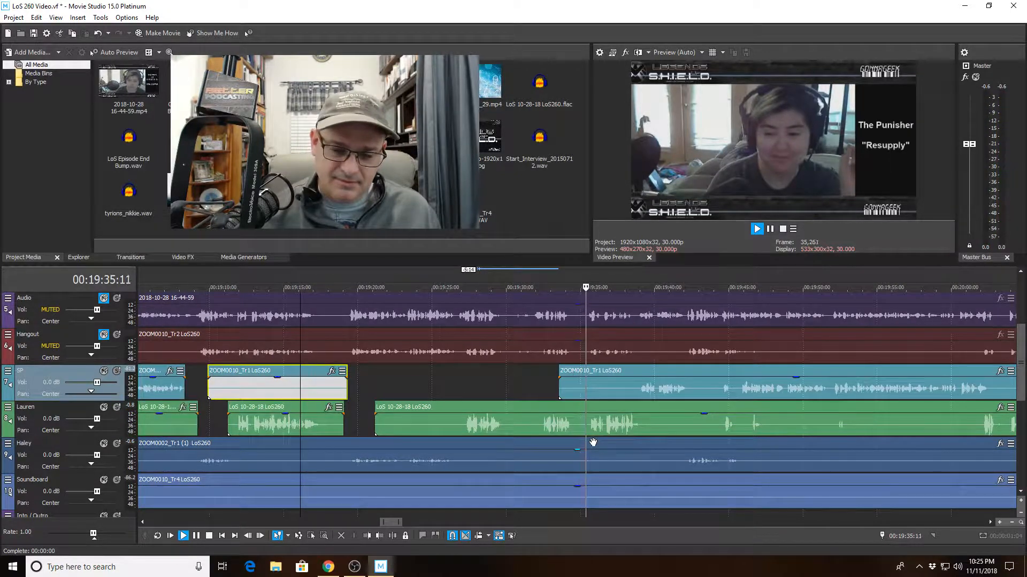
{"action": "scroll", "coordinate": [585, 449], "scroll_direction": "down", "scroll_amount": 1}
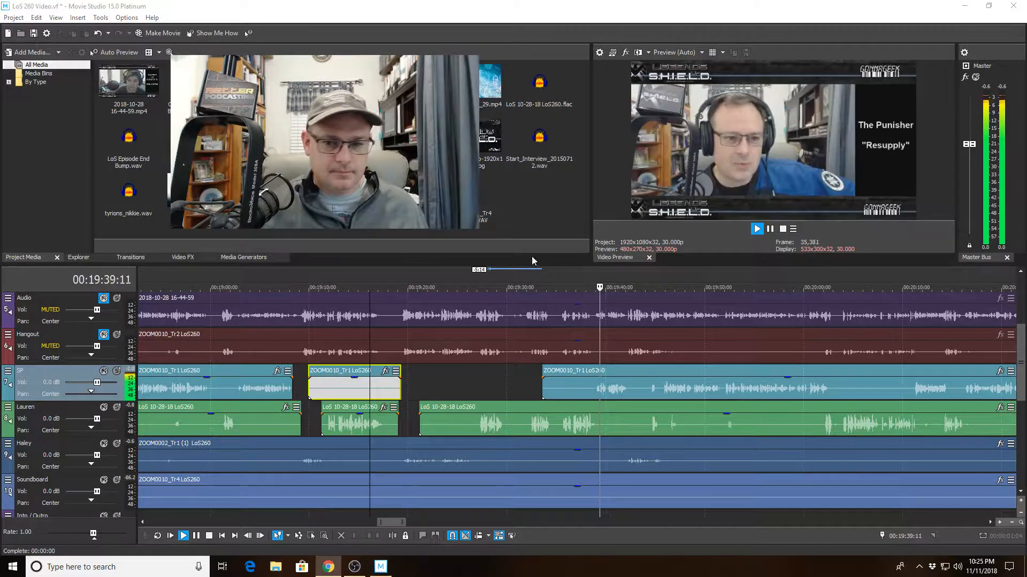
{"action": "scroll", "coordinate": [675, 352], "scroll_direction": "up", "scroll_amount": 3}
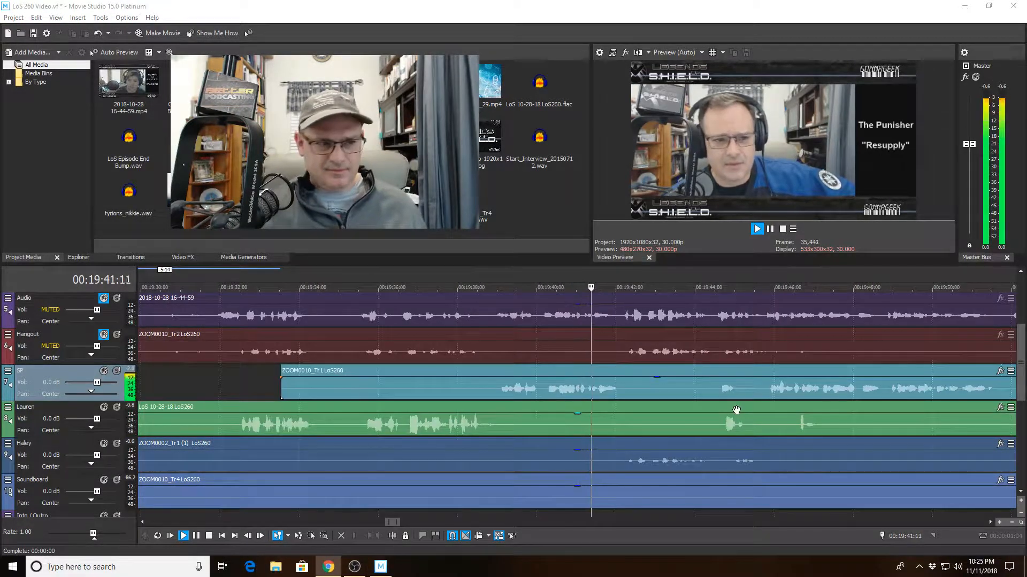
{"action": "scroll", "coordinate": [737, 410], "scroll_direction": "down", "scroll_amount": 1}
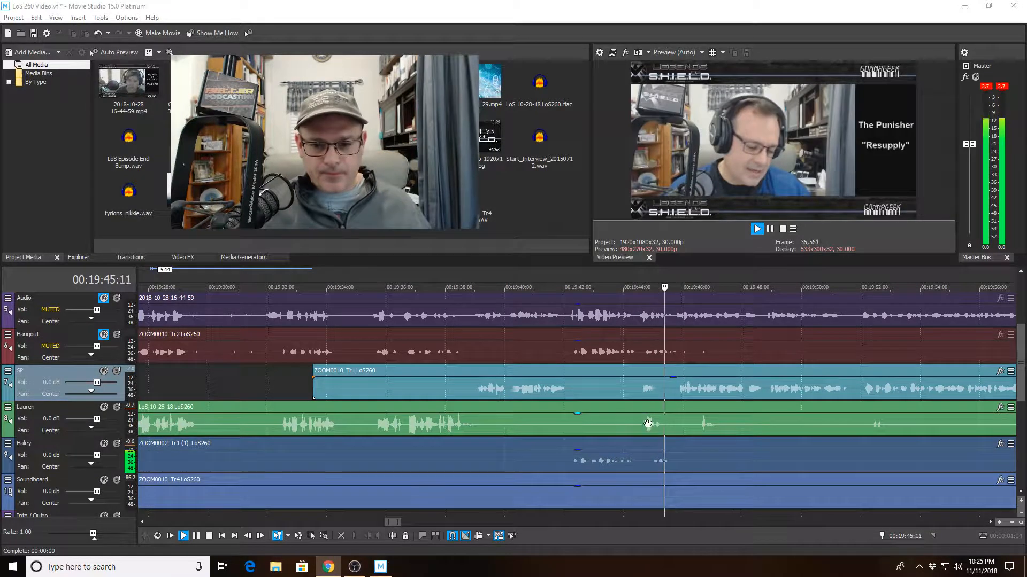
- Cut the track 7 audio from 00:19:44:08 to 00:19:45:09 and play back across the new gap
{"action": "left_click", "coordinate": [631, 387]}
{"action": "key", "text": "s"}
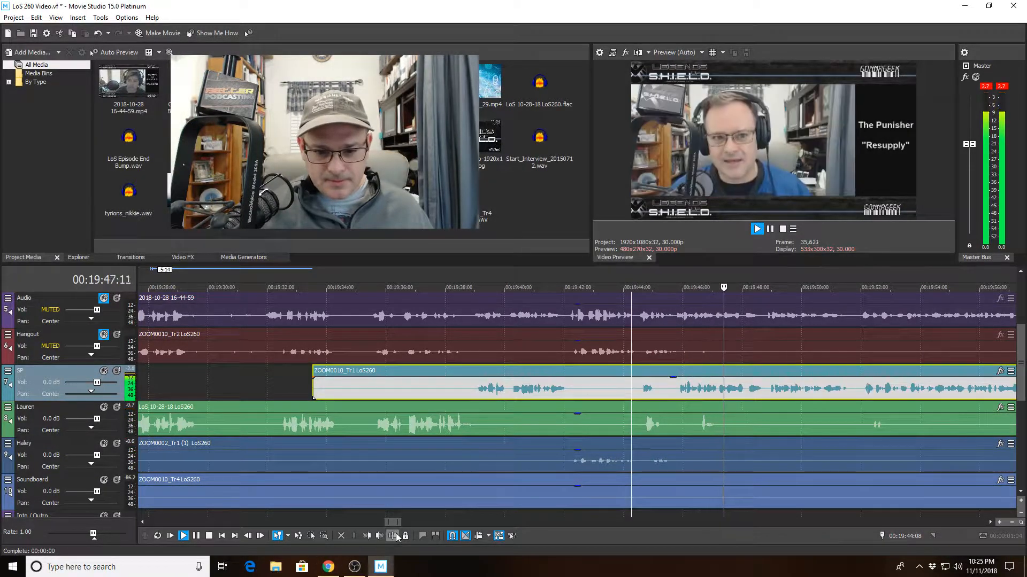
{"action": "key", "text": "space"}
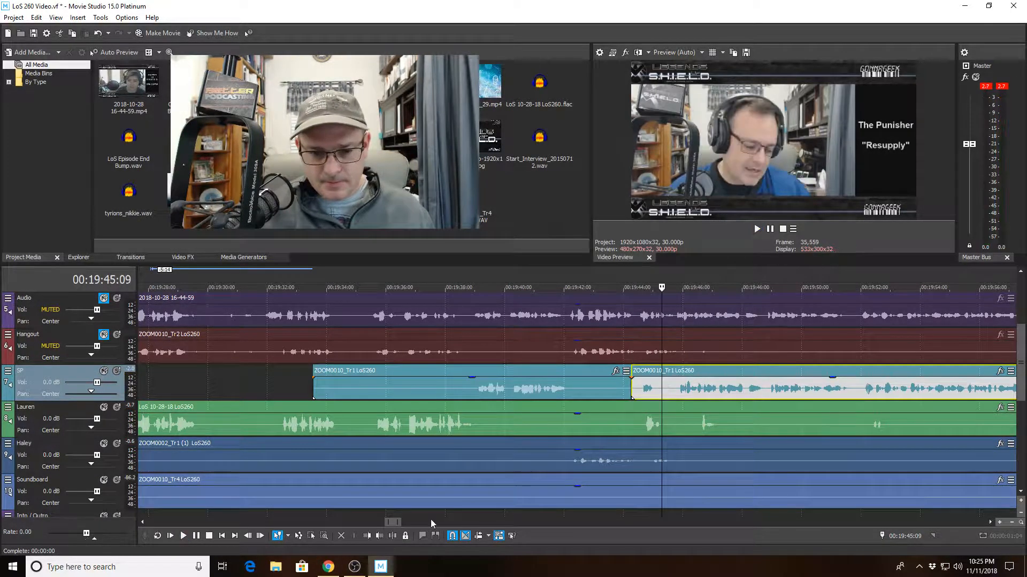
{"action": "left_click", "coordinate": [369, 535]}
{"action": "left_click", "coordinate": [611, 428]}
{"action": "key", "text": "space"}
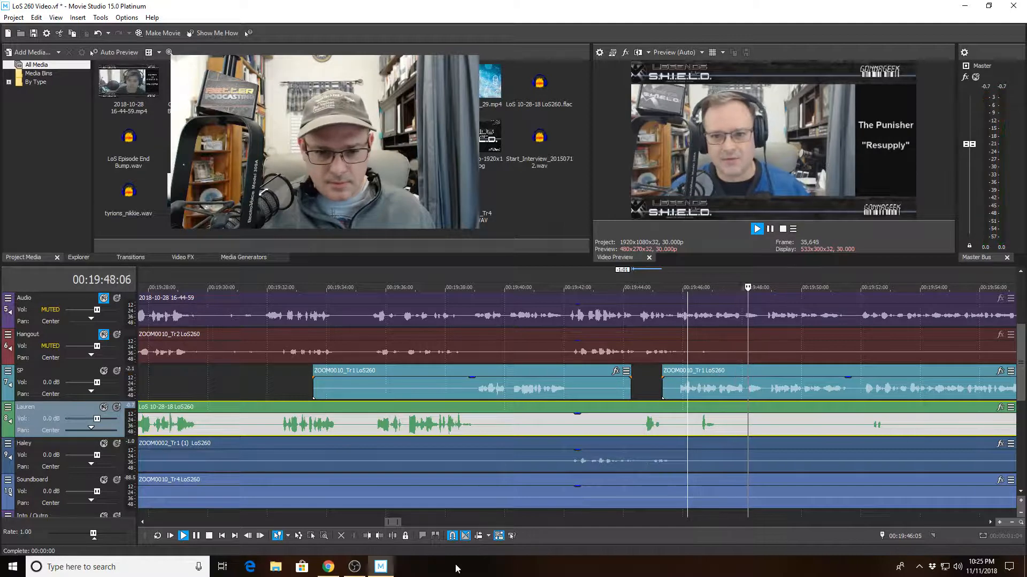
- Split the track 8 clip at 00:19:46:05 and trim the following clip's start to 00:19:47:25
{"action": "key", "text": "s"}
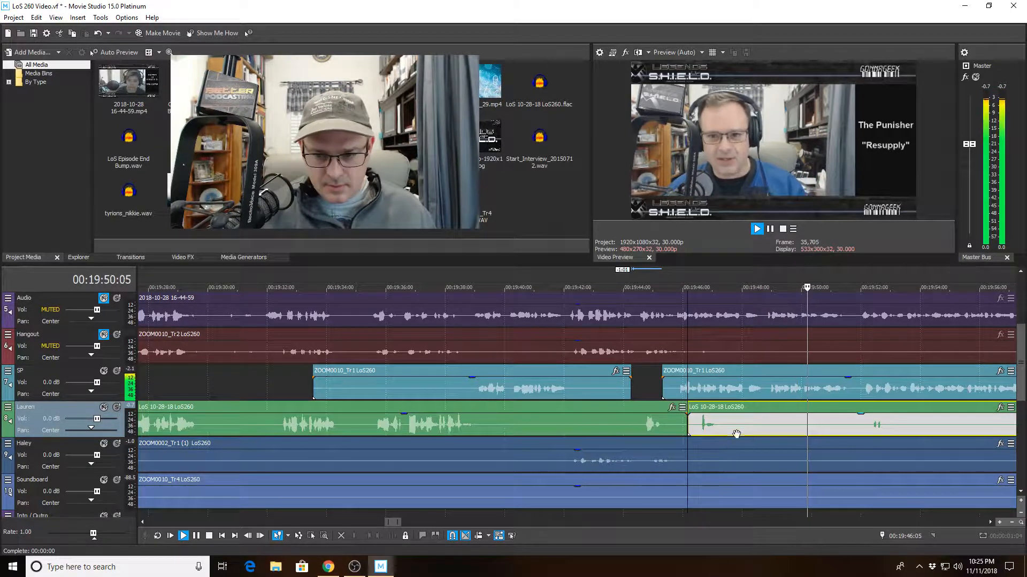
{"action": "left_click", "coordinate": [738, 433]}
{"action": "left_click", "coordinate": [369, 536]}
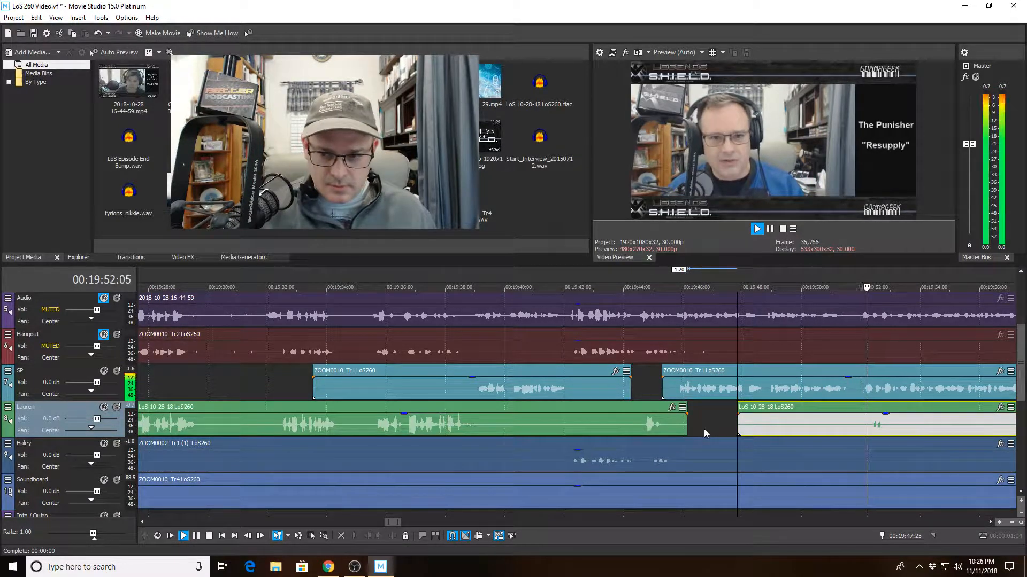
- Split the track 7 clip at 00:20:01:22 and trim the following clip's start to 00:20:02:20
{"action": "scroll", "coordinate": [704, 429], "scroll_direction": "down", "scroll_amount": 3}
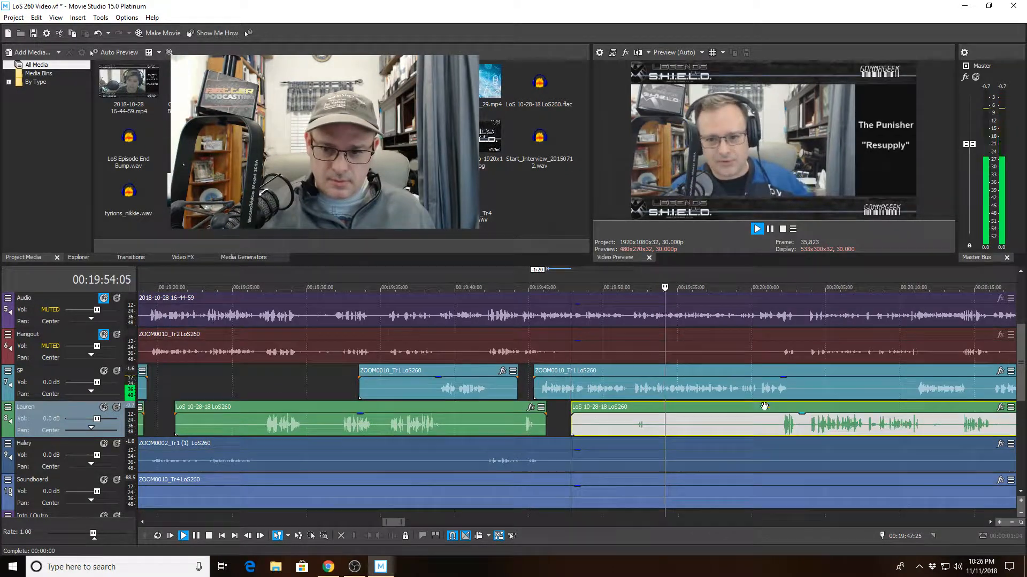
{"action": "scroll", "coordinate": [765, 409], "scroll_direction": "up", "scroll_amount": 3}
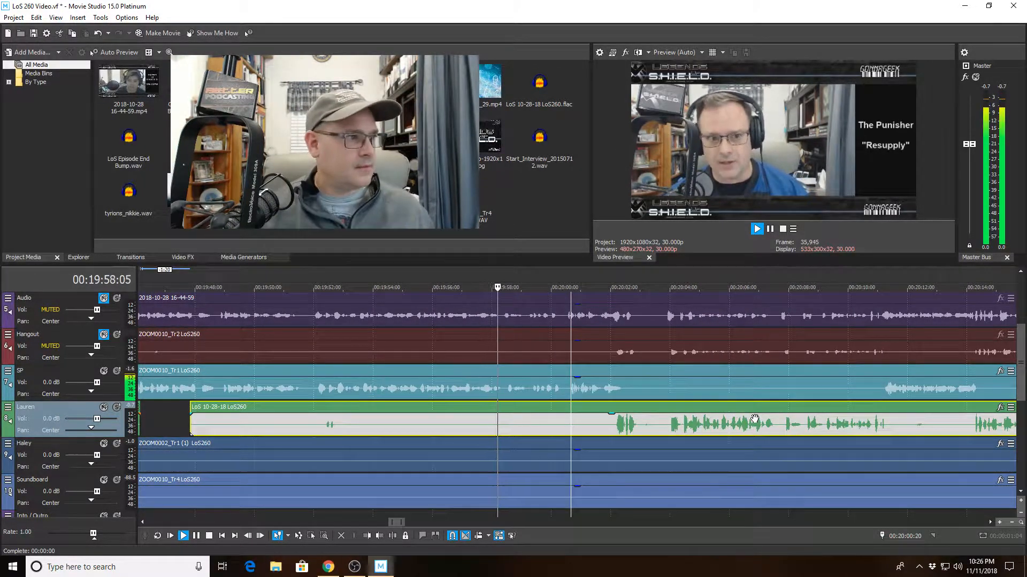
{"action": "scroll", "coordinate": [754, 419], "scroll_direction": "down", "scroll_amount": 3}
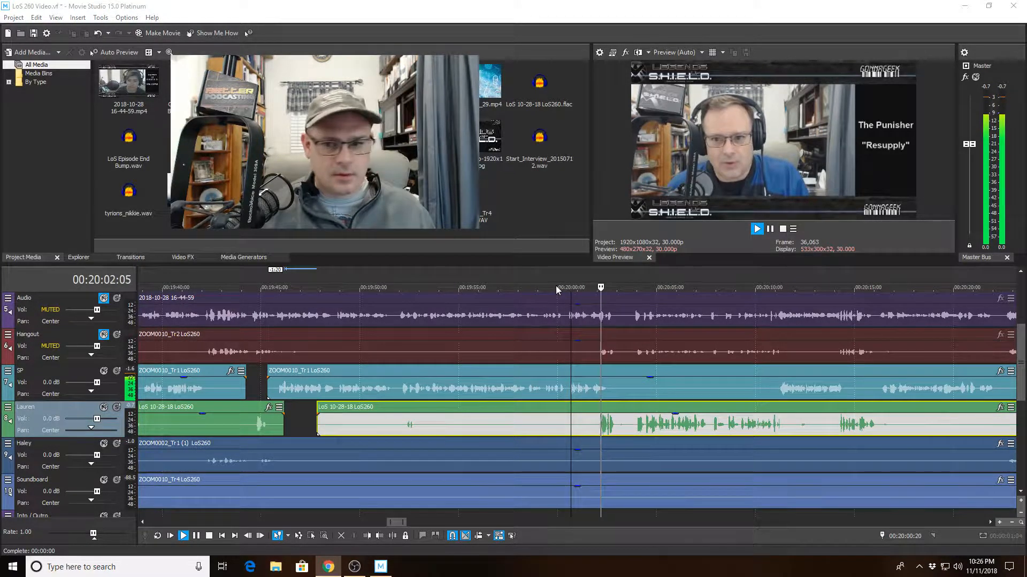
{"action": "left_click", "coordinate": [581, 398]}
{"action": "scroll", "coordinate": [580, 397], "scroll_direction": "up", "scroll_amount": 3}
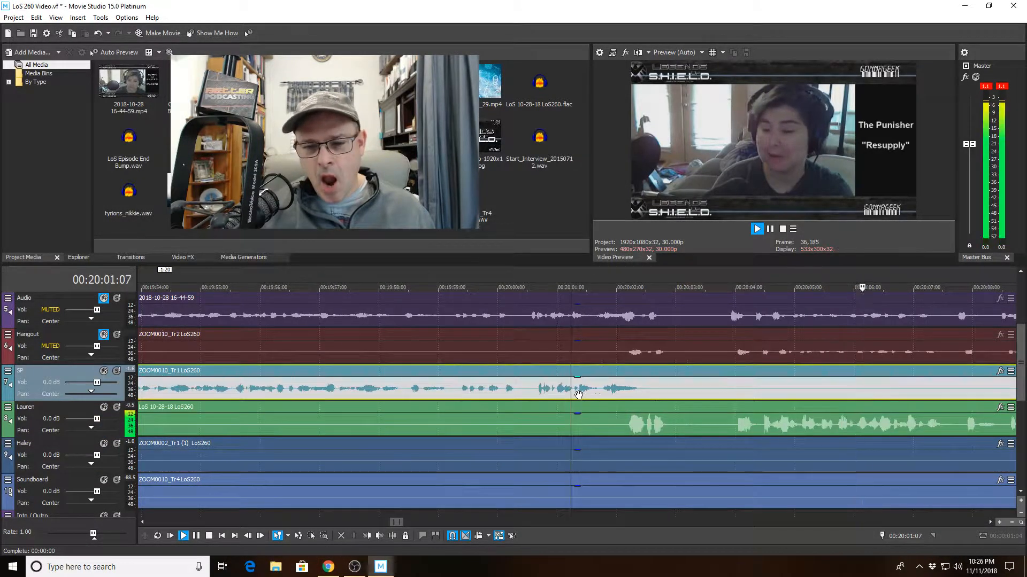
{"action": "scroll", "coordinate": [588, 396], "scroll_direction": "up", "scroll_amount": 3}
{"action": "key", "text": "space"}
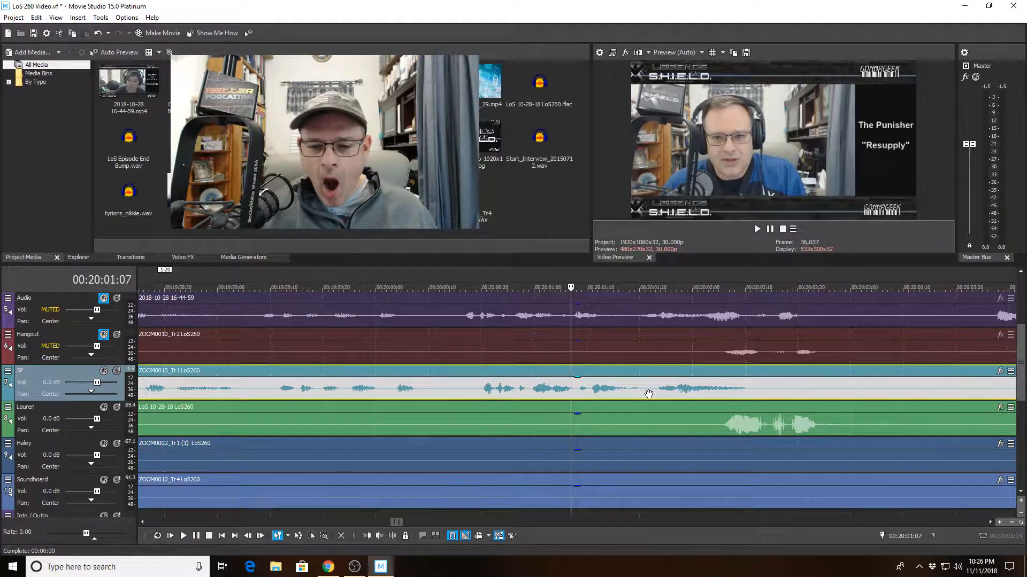
{"action": "left_click", "coordinate": [649, 394]}
{"action": "left_click", "coordinate": [394, 538]}
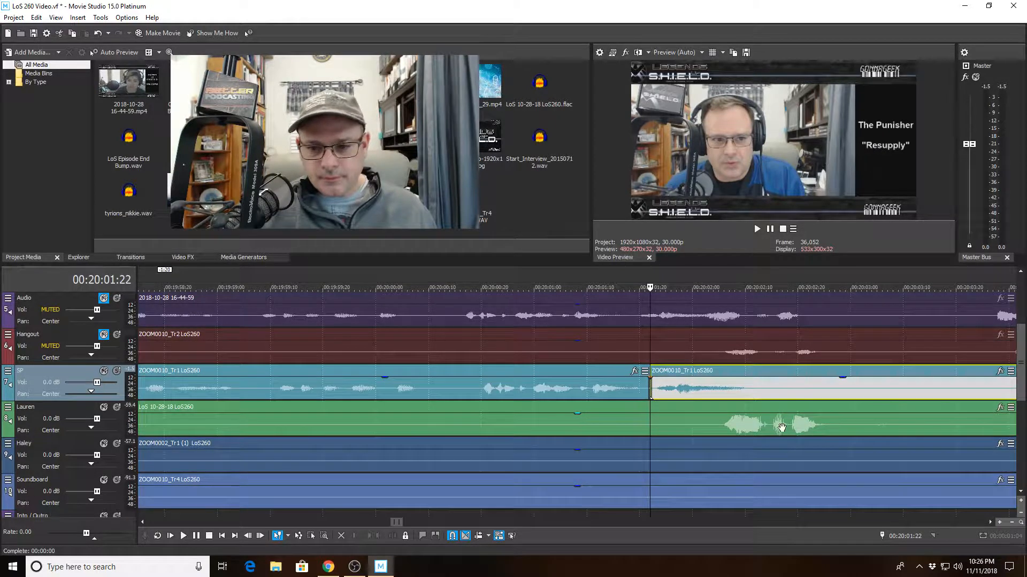
{"action": "left_click", "coordinate": [796, 391]}
{"action": "left_click", "coordinate": [367, 537]}
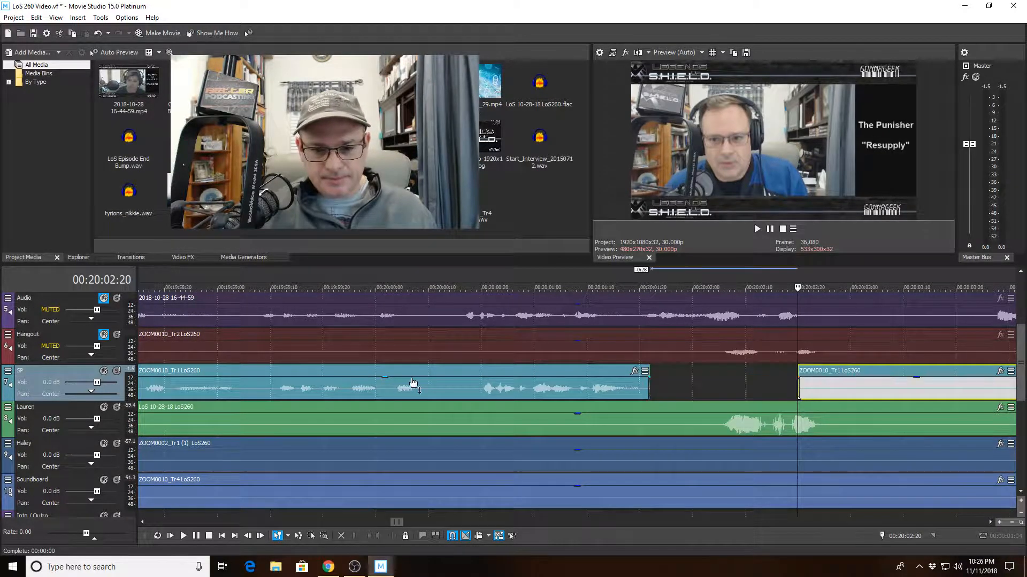
- Play back from about 00:20:00:00 across the new track 7 gap and listen on through the conversation past 00:20:30:00
{"action": "left_click", "coordinate": [412, 382]}
{"action": "key", "text": "space"}
{"action": "left_click", "coordinate": [401, 377]}
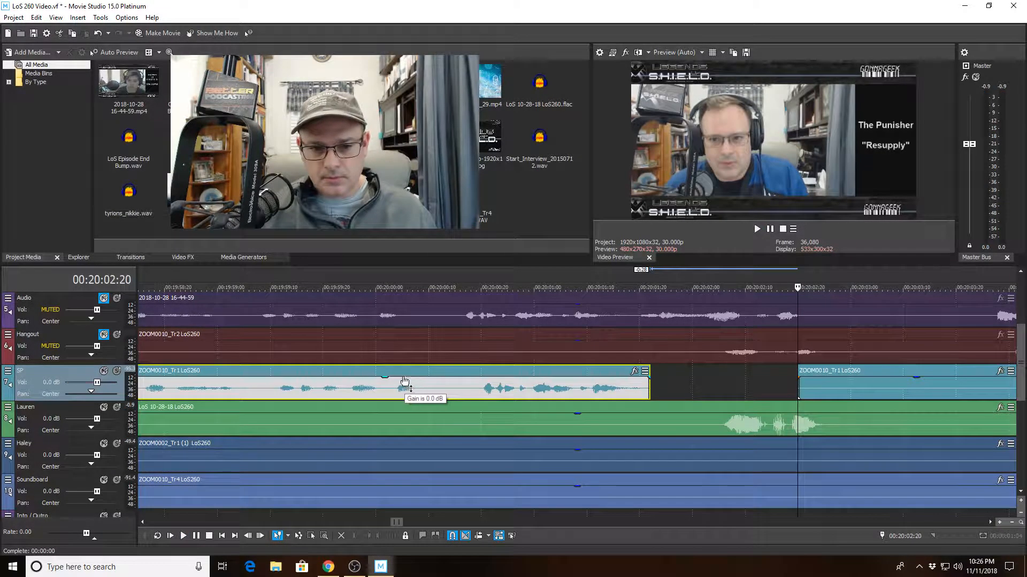
{"action": "key", "text": "space"}
{"action": "key", "text": "space"}
{"action": "scroll", "coordinate": [235, 395], "scroll_direction": "down", "scroll_amount": 5}
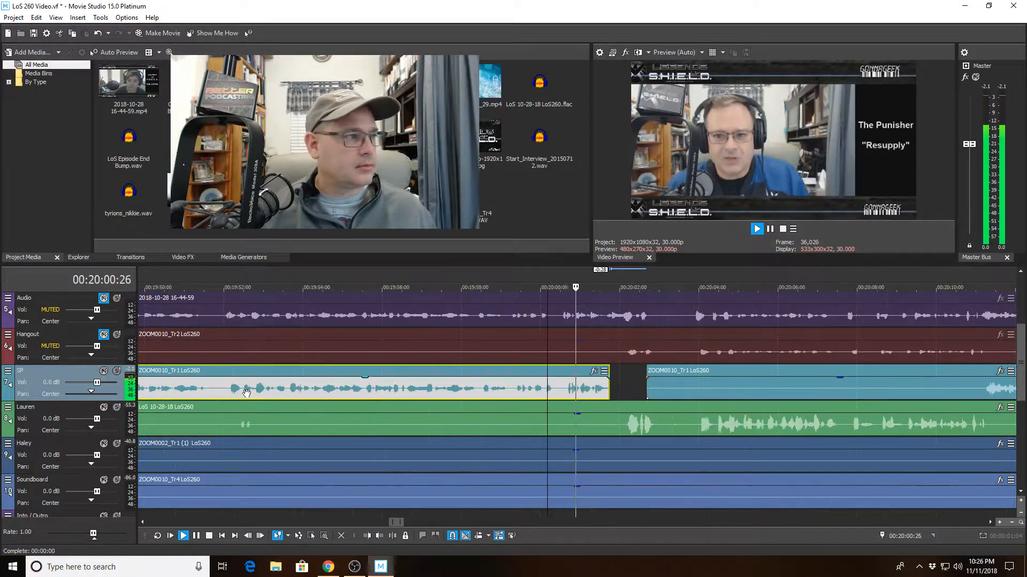
{"action": "scroll", "coordinate": [236, 397], "scroll_direction": "down", "scroll_amount": 2}
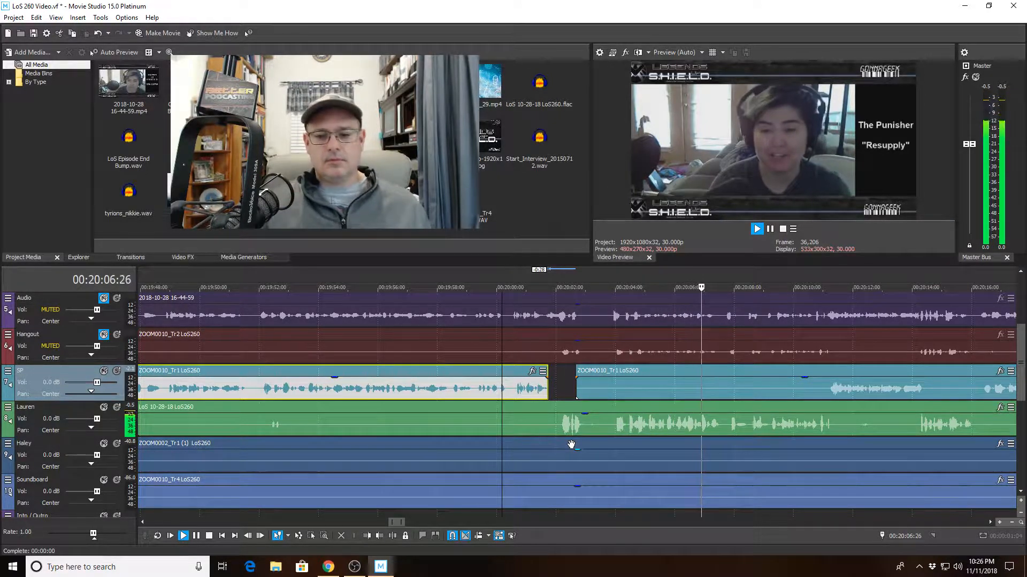
{"action": "scroll", "coordinate": [571, 444], "scroll_direction": "down", "scroll_amount": 1}
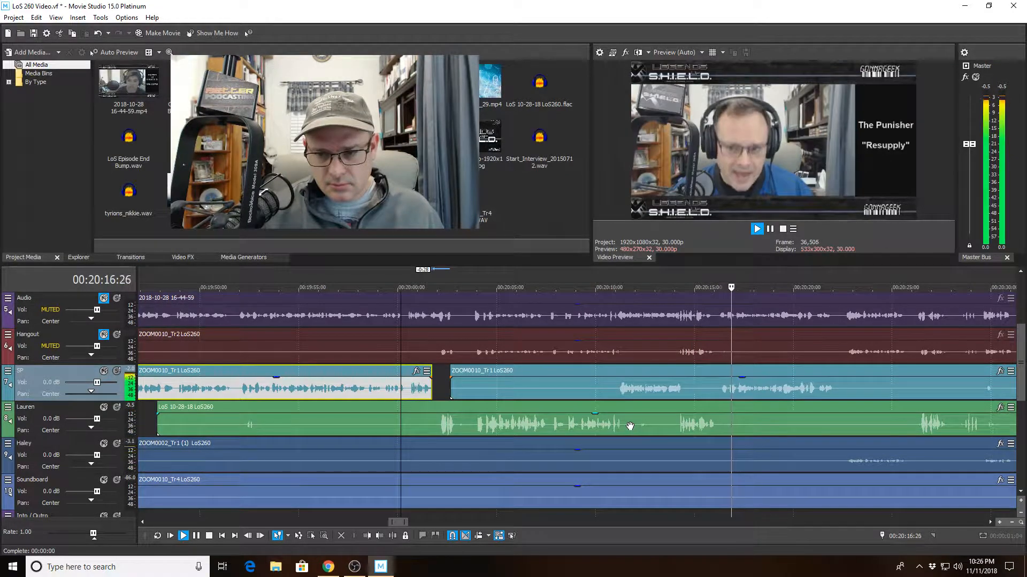
{"action": "scroll", "coordinate": [682, 406], "scroll_direction": "up", "scroll_amount": 3}
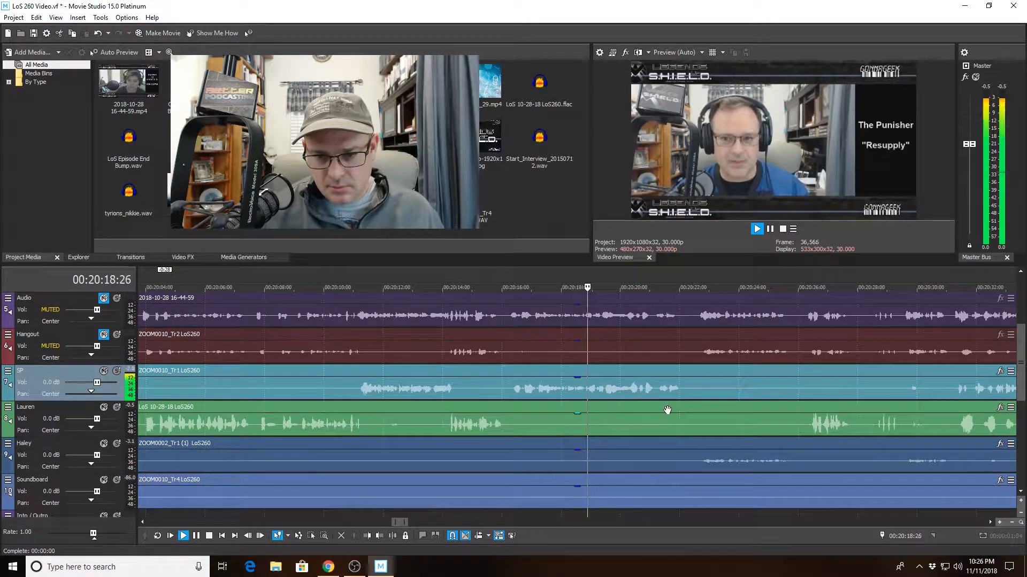
{"action": "scroll", "coordinate": [668, 418], "scroll_direction": "down", "scroll_amount": 3}
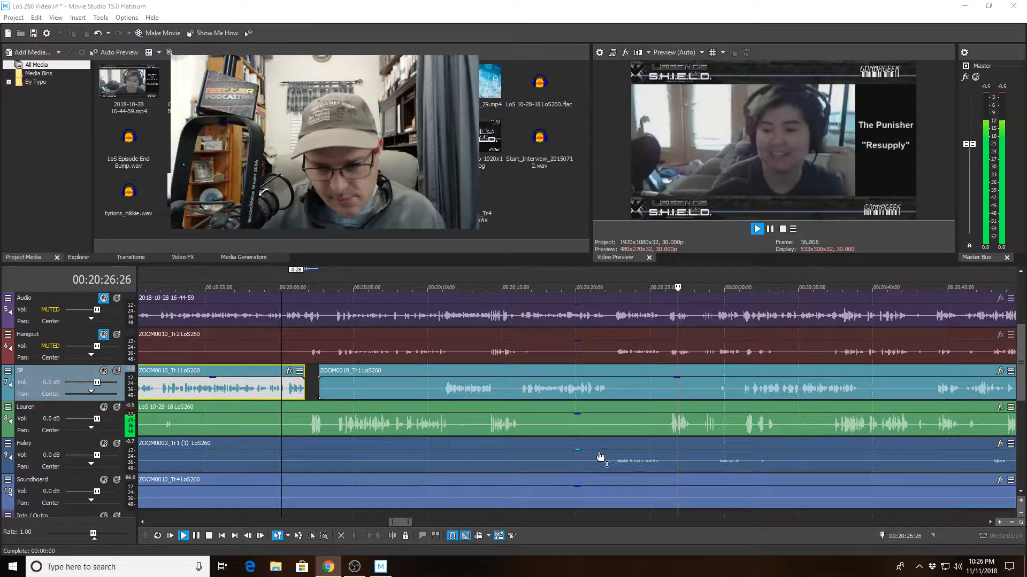
{"action": "scroll", "coordinate": [606, 454], "scroll_direction": "up", "scroll_amount": 3}
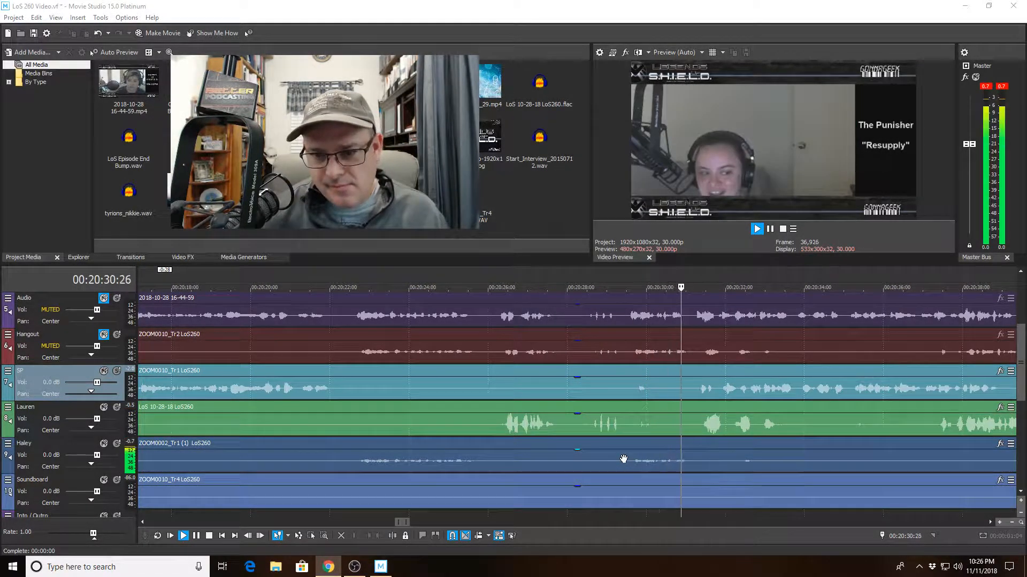
- Cut the track 7 audio from 00:20:29:11 to 00:20:31:22 and play back from 00:20:28:03 across the gap
{"action": "left_click", "coordinate": [621, 387]}
{"action": "key", "text": "space"}
{"action": "left_click", "coordinate": [390, 539]}
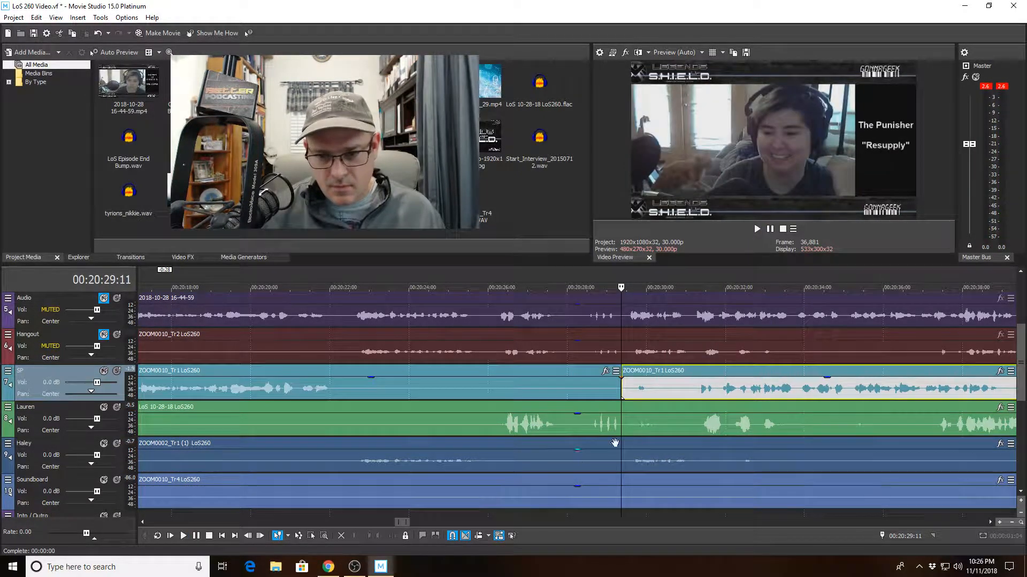
{"action": "left_click", "coordinate": [713, 394]}
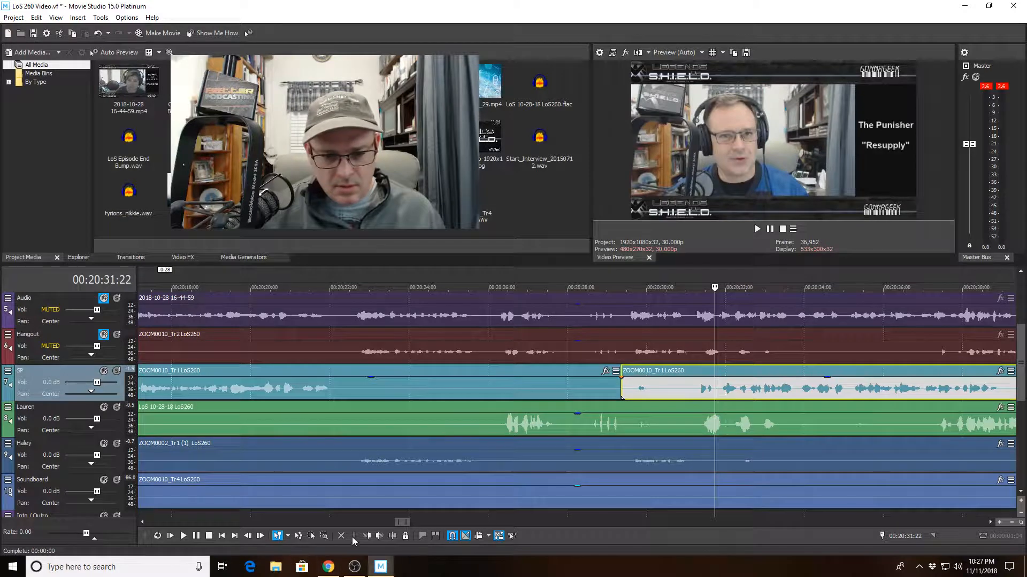
{"action": "left_click", "coordinate": [369, 535]}
{"action": "left_click", "coordinate": [571, 391]}
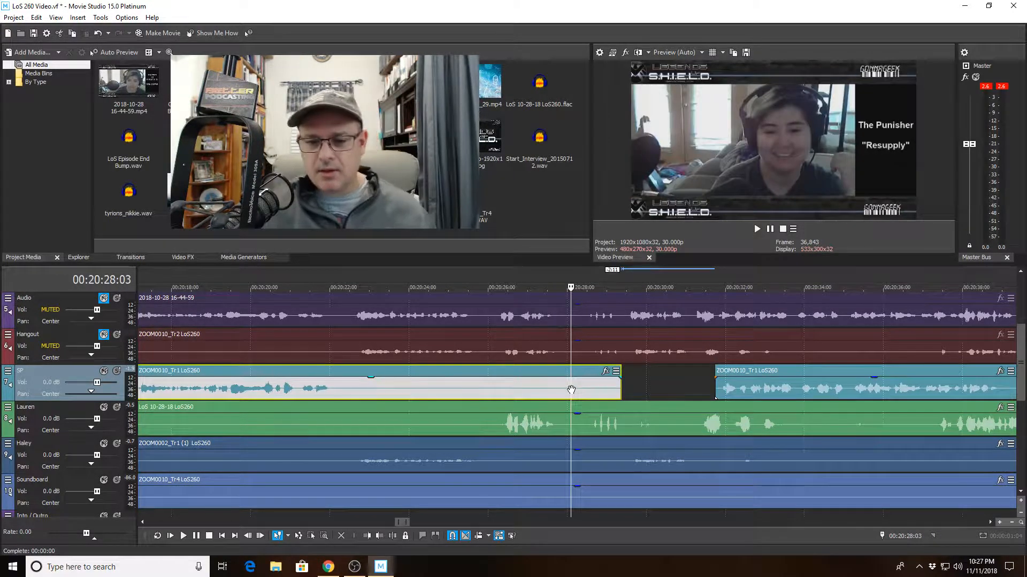
{"action": "key", "text": "space"}
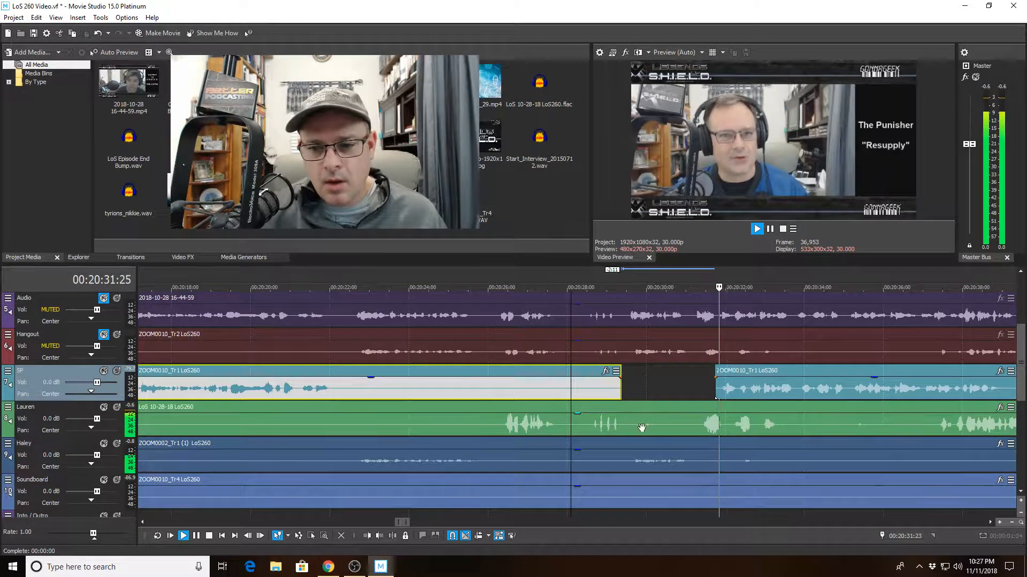
- Cut the track 8 audio from 00:20:32:02 to 00:20:33:23 and play back from just before the gap
{"action": "left_click", "coordinate": [727, 425]}
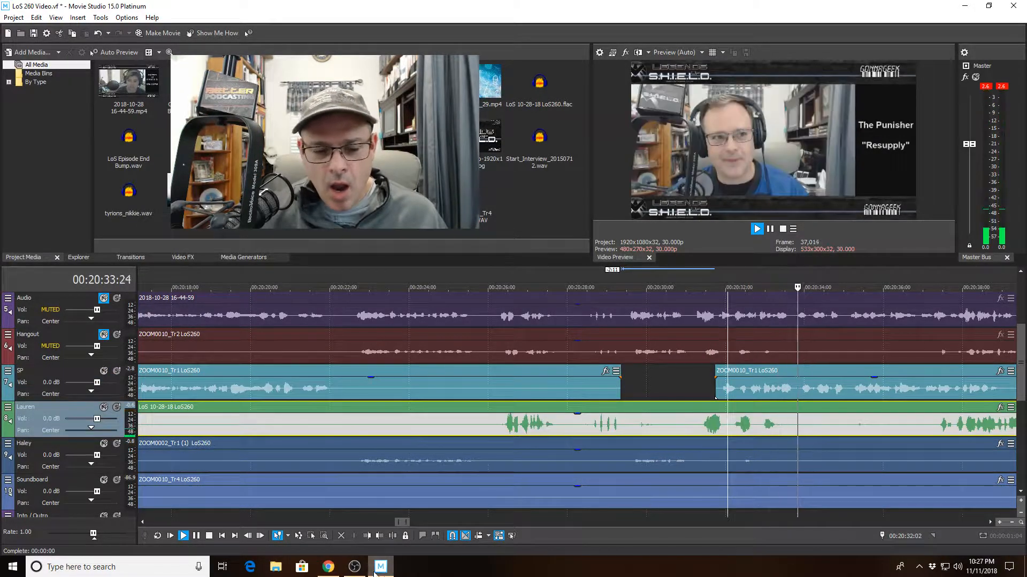
{"action": "key", "text": "s"}
{"action": "key", "text": "space"}
{"action": "left_click", "coordinate": [795, 426]}
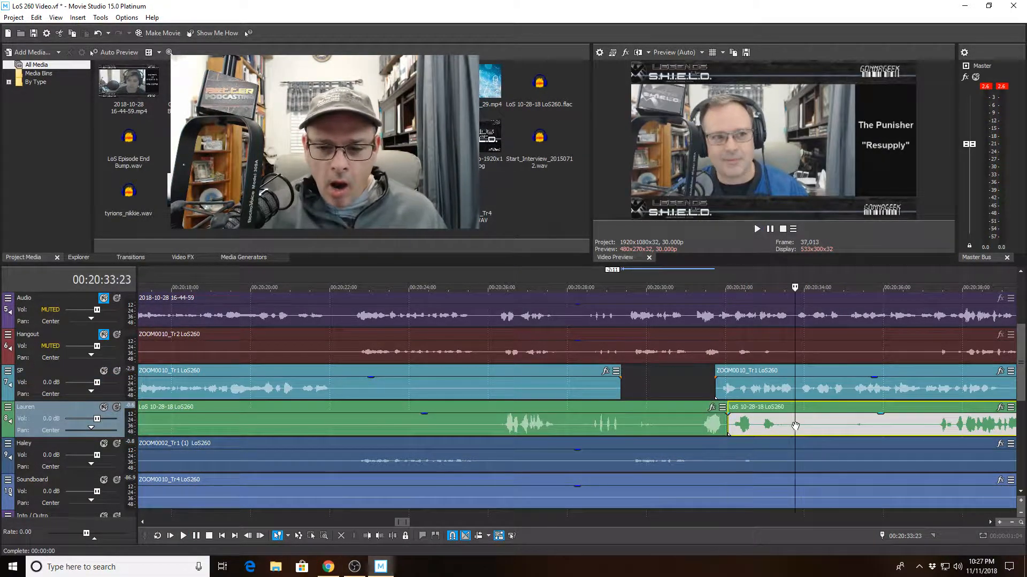
{"action": "left_click", "coordinate": [373, 539]}
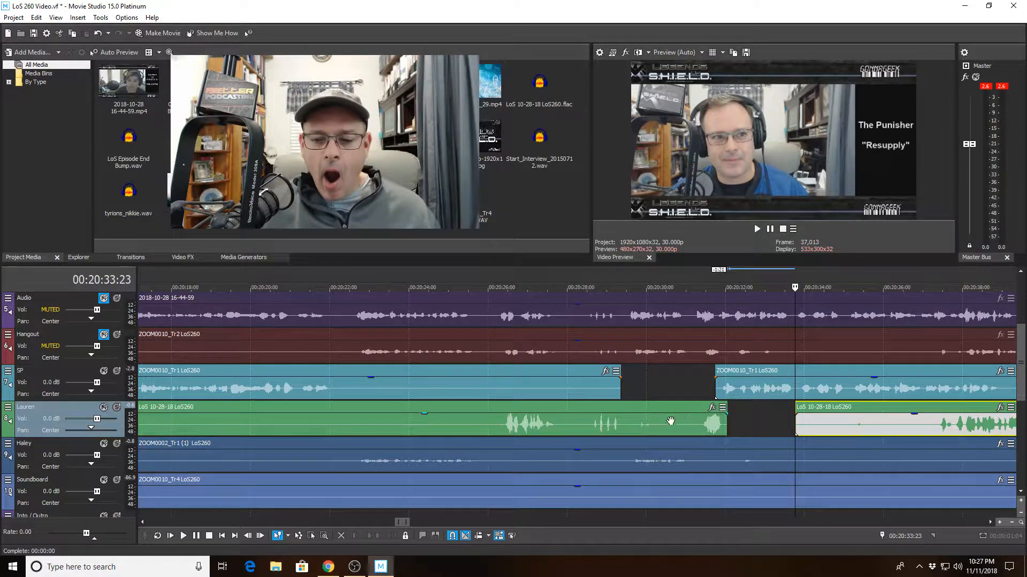
{"action": "left_click", "coordinate": [670, 421]}
{"action": "key", "text": "space"}
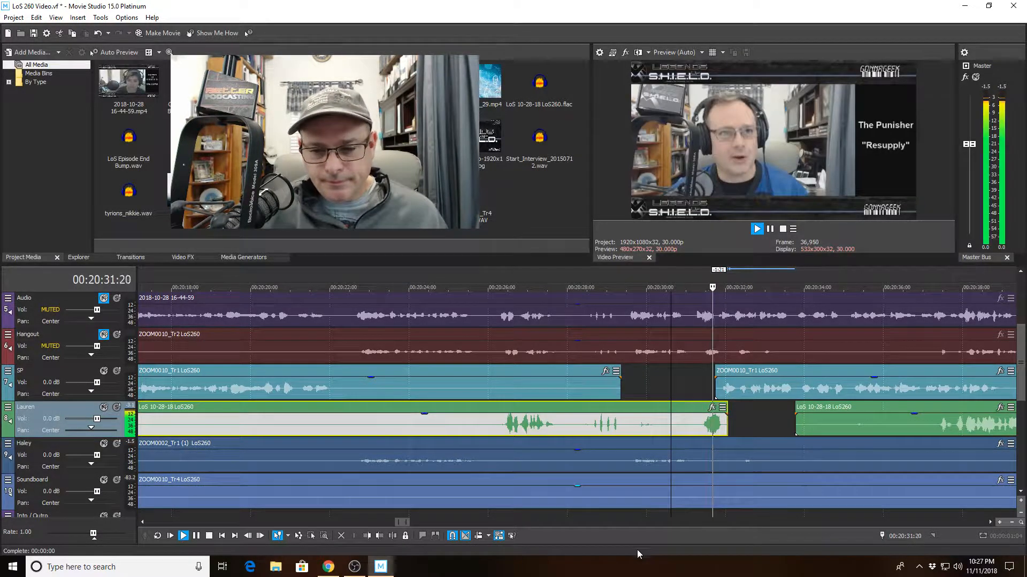
- Split the track 9 clip at 00:20:32:02, trim the following clip's start to 00:20:33:07, and return the playback position to 00:20:30:07
{"action": "left_click", "coordinate": [726, 464]}
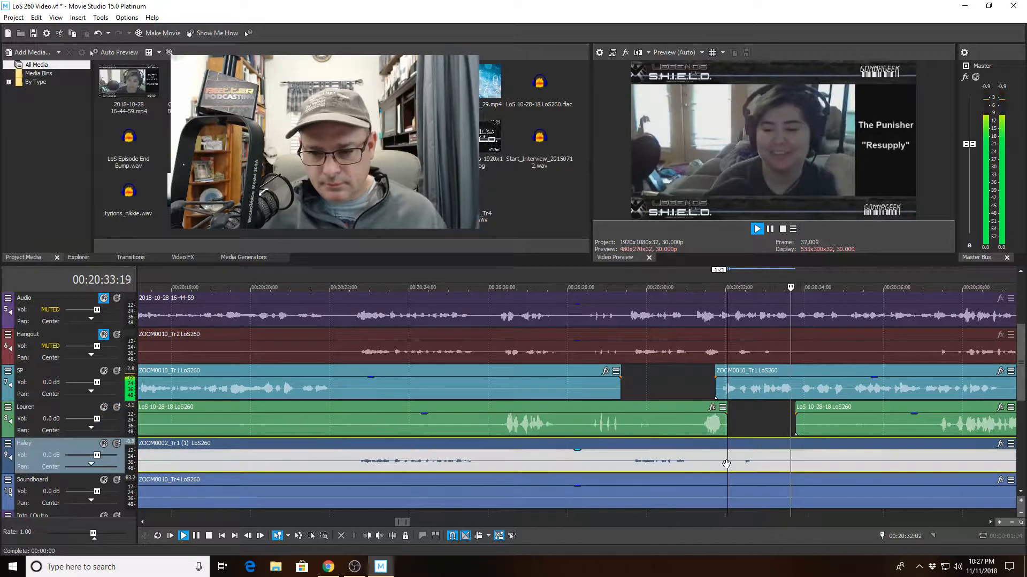
{"action": "key", "text": "space"}
{"action": "key", "text": "s"}
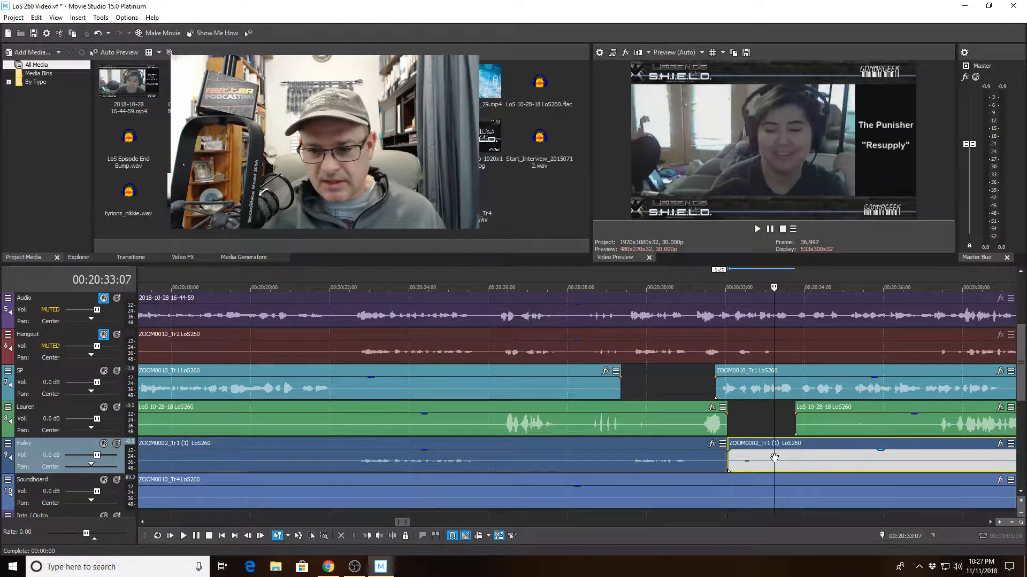
{"action": "left_click", "coordinate": [366, 537]}
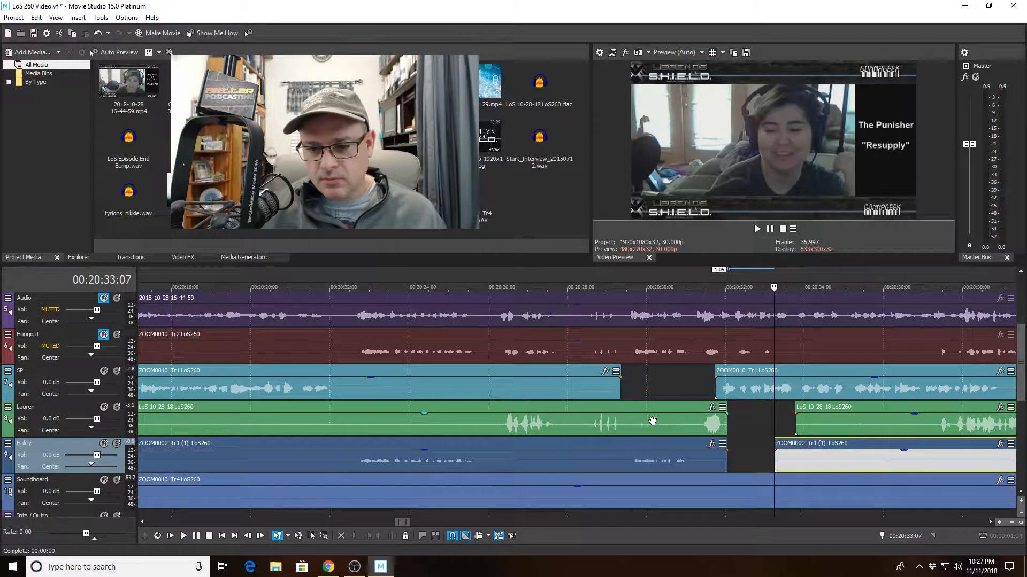
{"action": "left_click", "coordinate": [654, 420]}
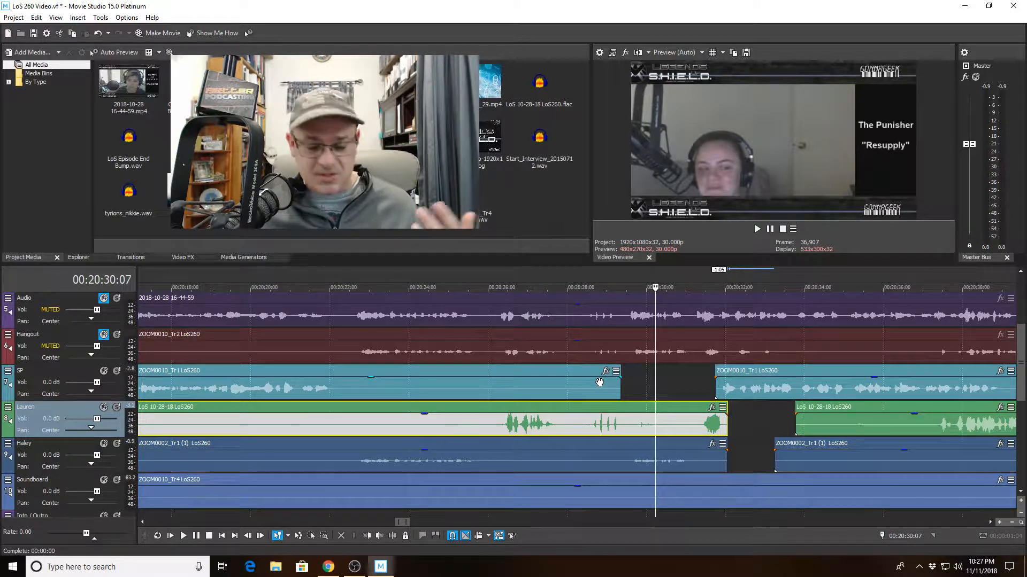
- Play the timeline from 00:20:29:01 and trim the start of the track 8 clip after the gap to 00:20:35:22
{"action": "left_click", "coordinate": [608, 383]}
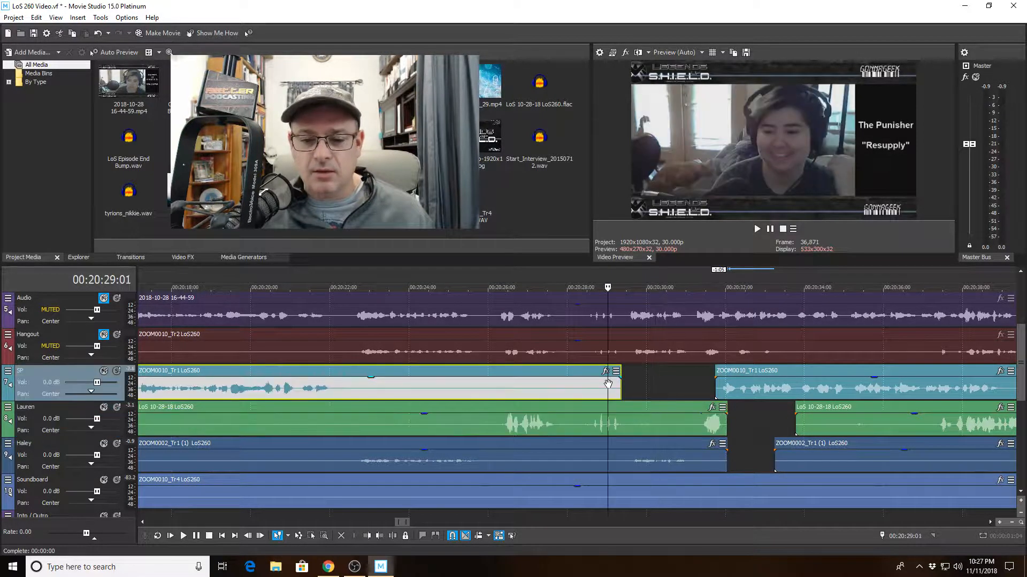
{"action": "key", "text": "space"}
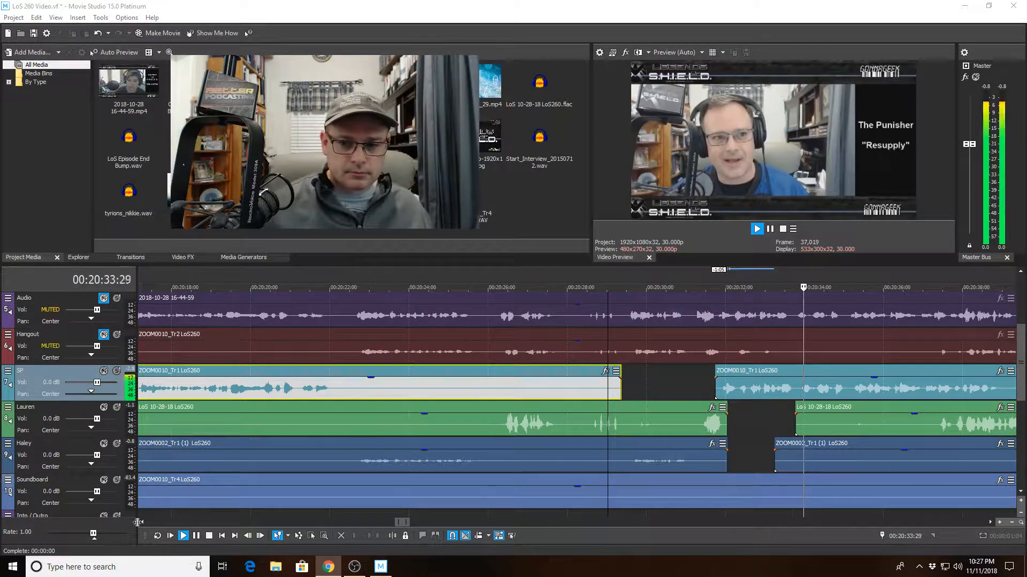
{"action": "scroll", "coordinate": [507, 423], "scroll_direction": "up", "scroll_amount": 3}
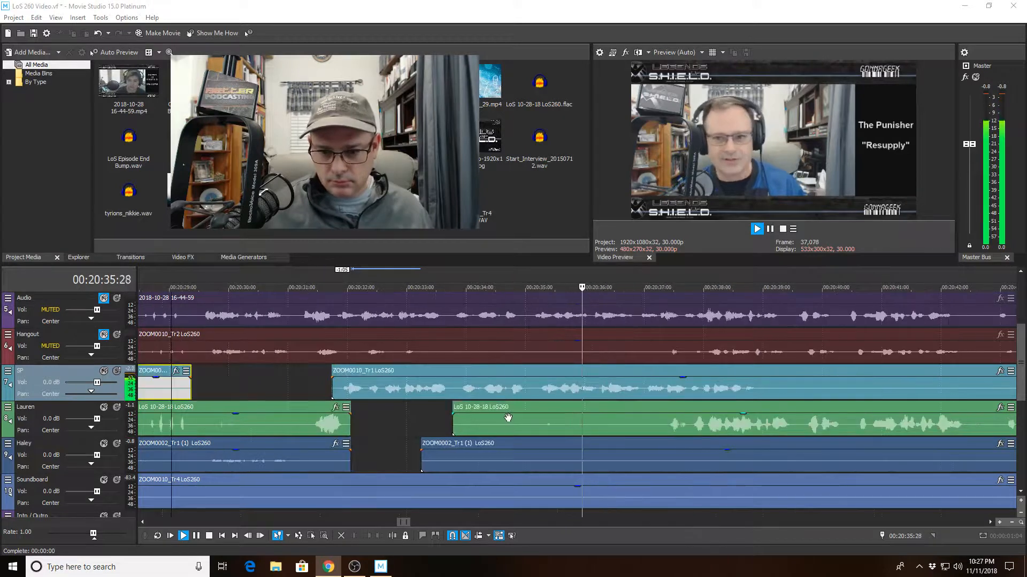
{"action": "left_click", "coordinate": [567, 424]}
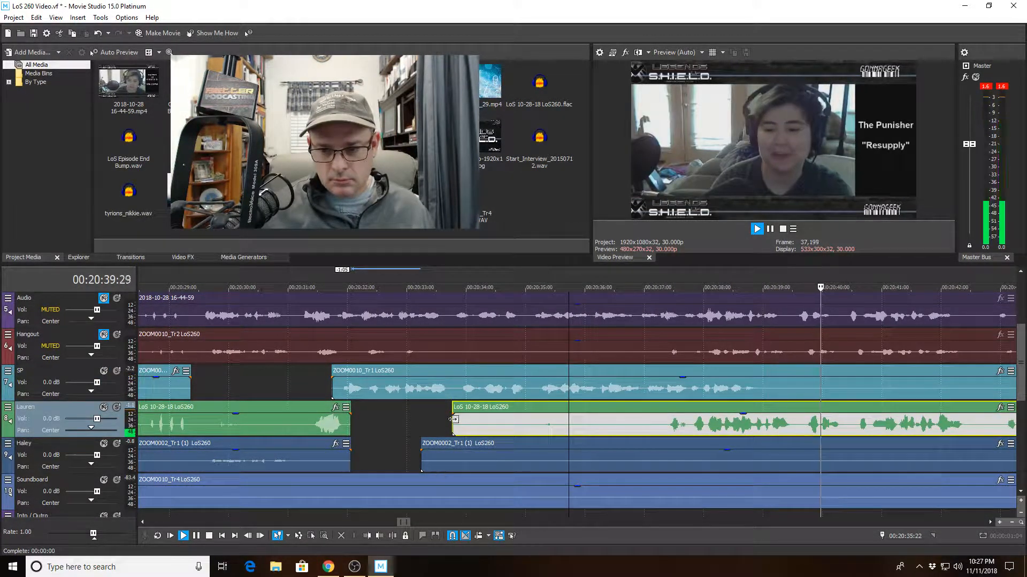
{"action": "scroll", "coordinate": [481, 438], "scroll_direction": "down", "scroll_amount": 3}
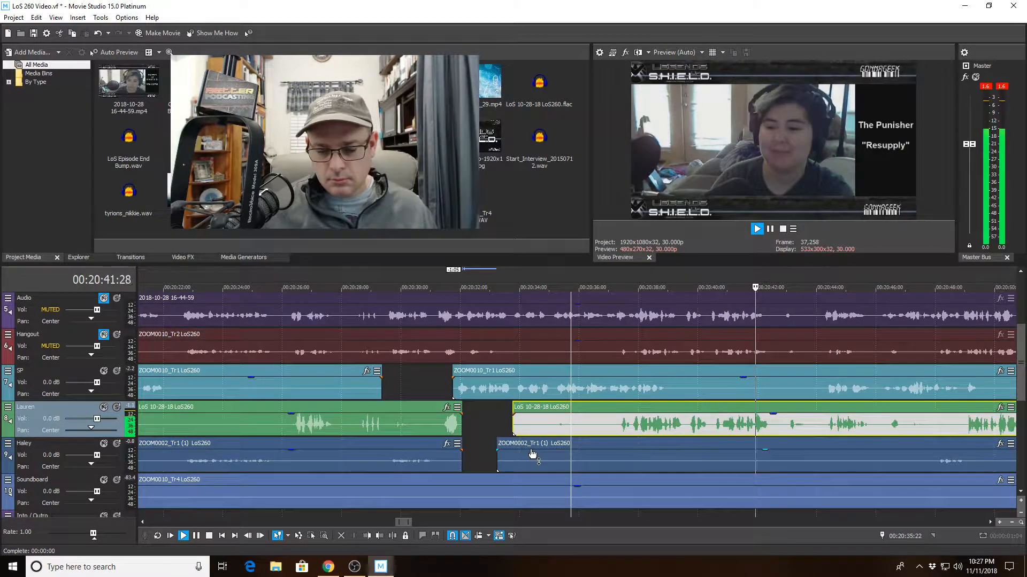
{"action": "key", "text": "space"}
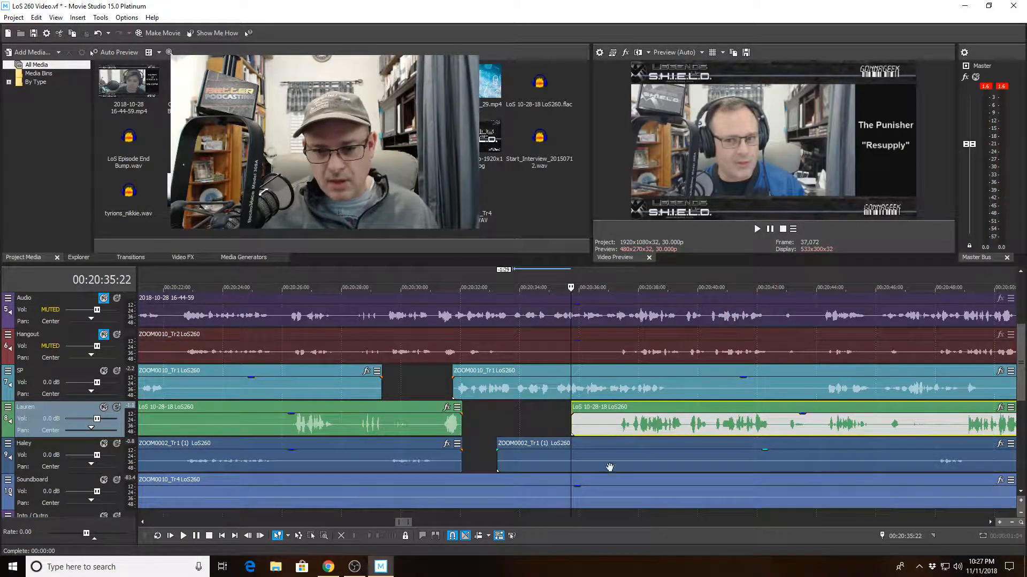
- Mark the time range from 00:20:37:01 to 00:20:40:05, and play the timeline from 00:20:36:03 to check the speech on tracks 7 and 8
{"action": "left_click_drag", "start_coordinate": [609, 515], "coordinate": [702, 515]}
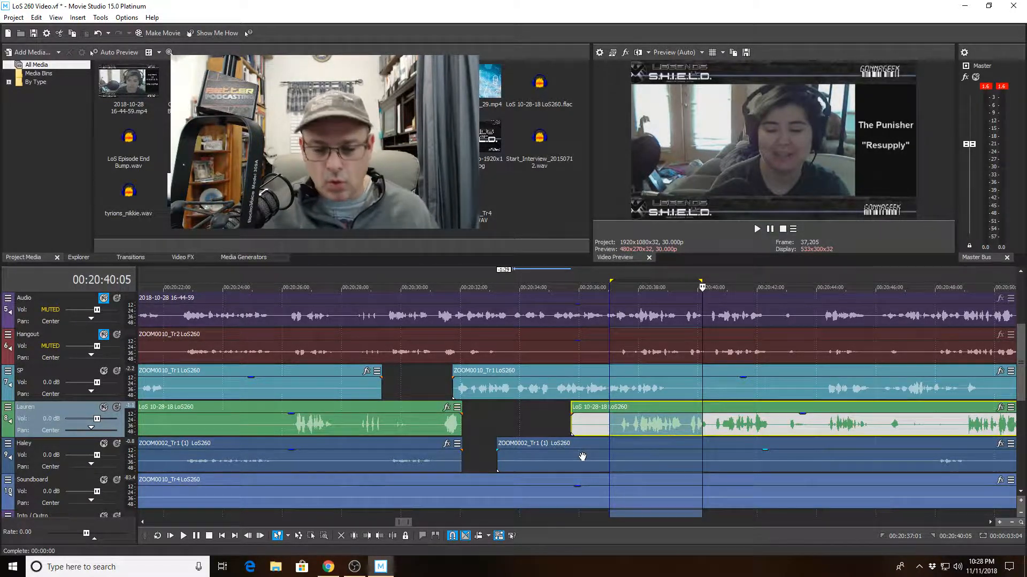
{"action": "left_click", "coordinate": [582, 396]}
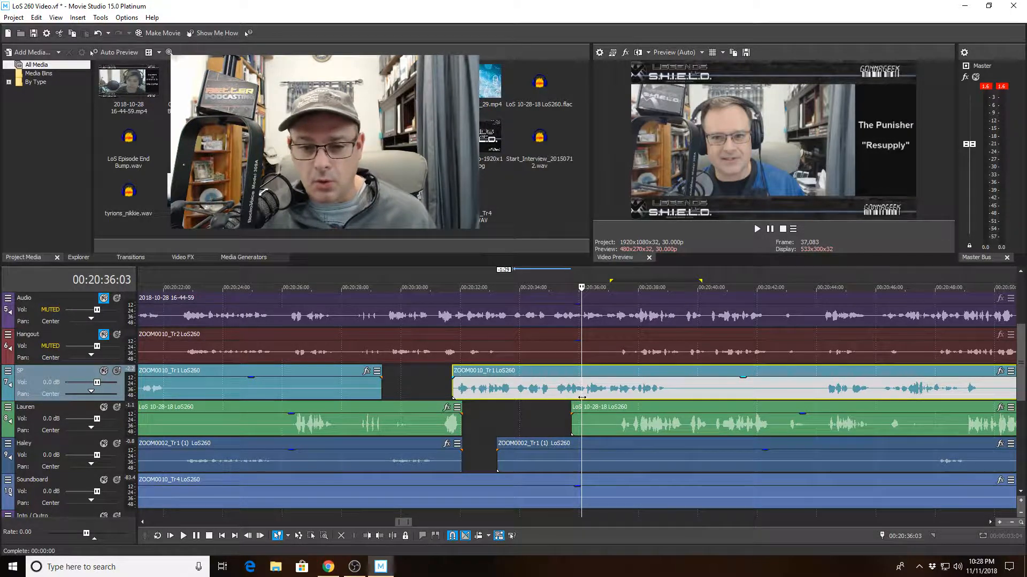
{"action": "key", "text": "space"}
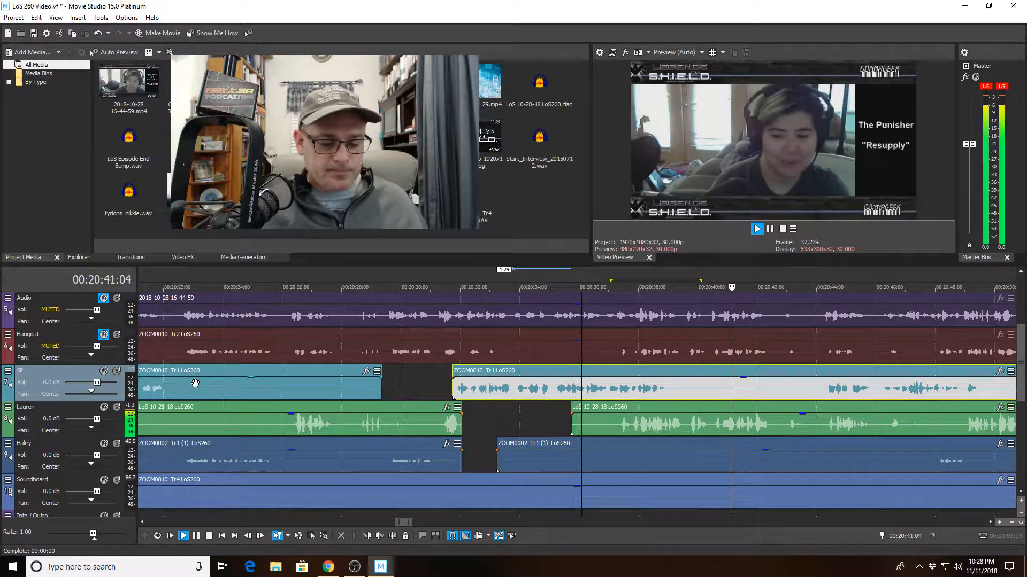
{"action": "scroll", "coordinate": [188, 389], "scroll_direction": "up", "scroll_amount": 2}
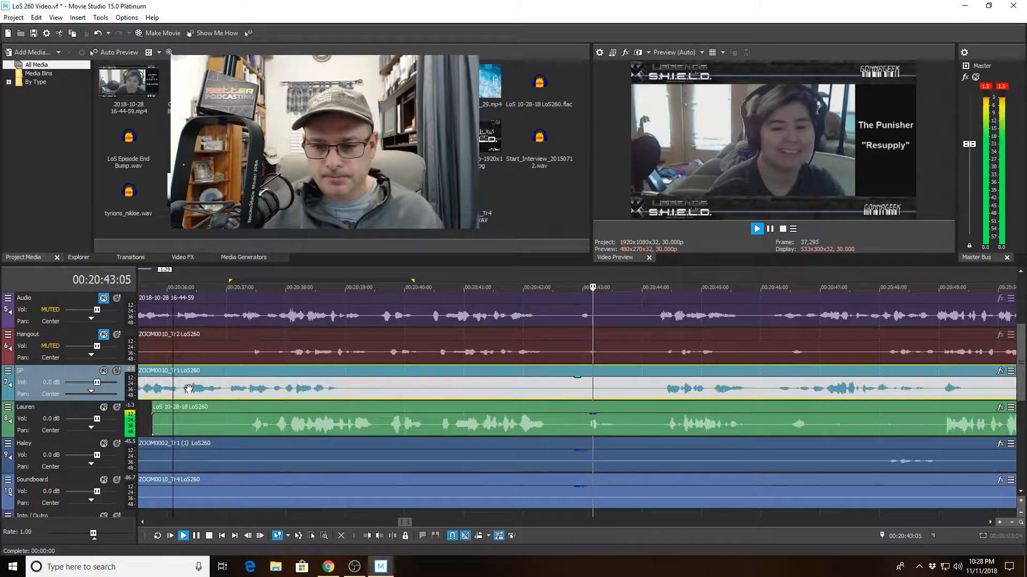
{"action": "scroll", "coordinate": [188, 389], "scroll_direction": "down", "scroll_amount": 2}
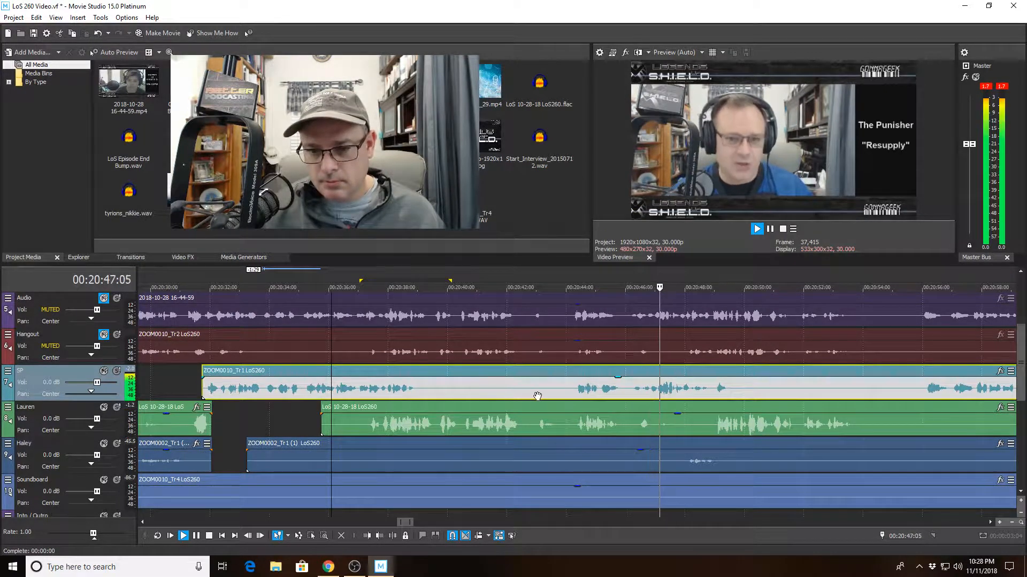
- Split the track 7 clip at 00:20:44:00, trim the start of the second piece to 00:20:45:29, and play back the cut
{"action": "left_click", "coordinate": [566, 391]}
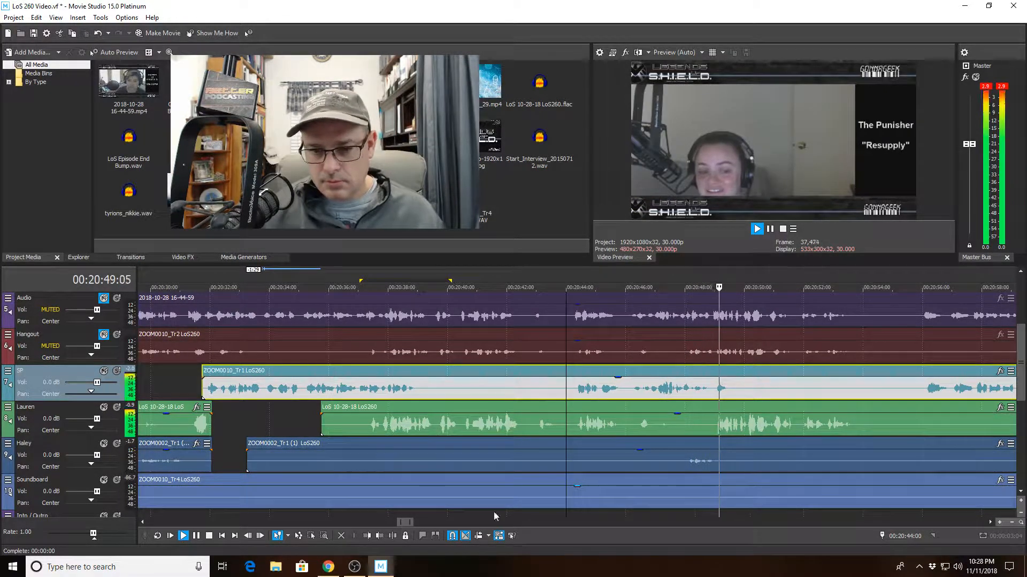
{"action": "key", "text": "space"}
{"action": "left_click", "coordinate": [393, 536]}
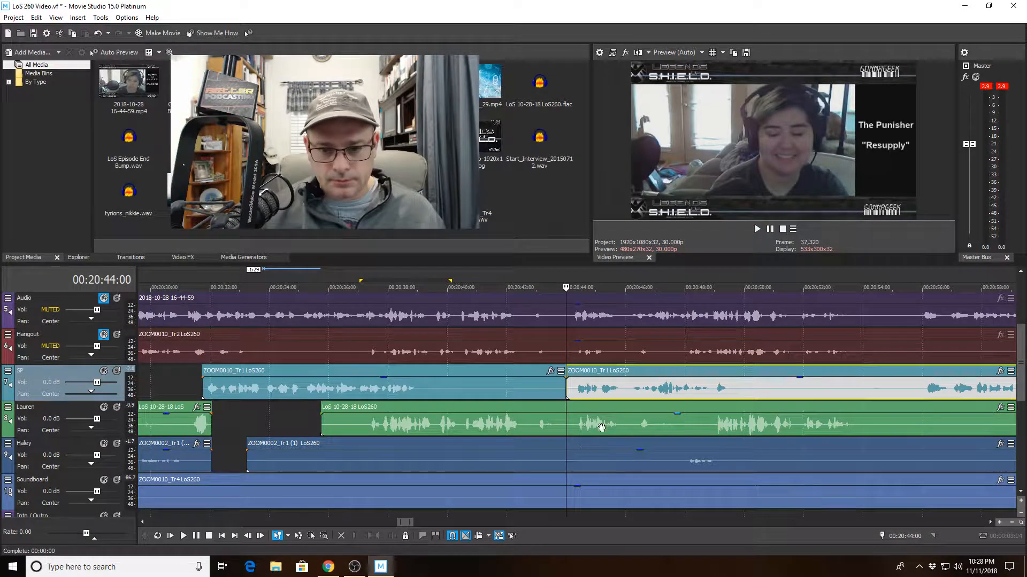
{"action": "left_click", "coordinate": [623, 392]}
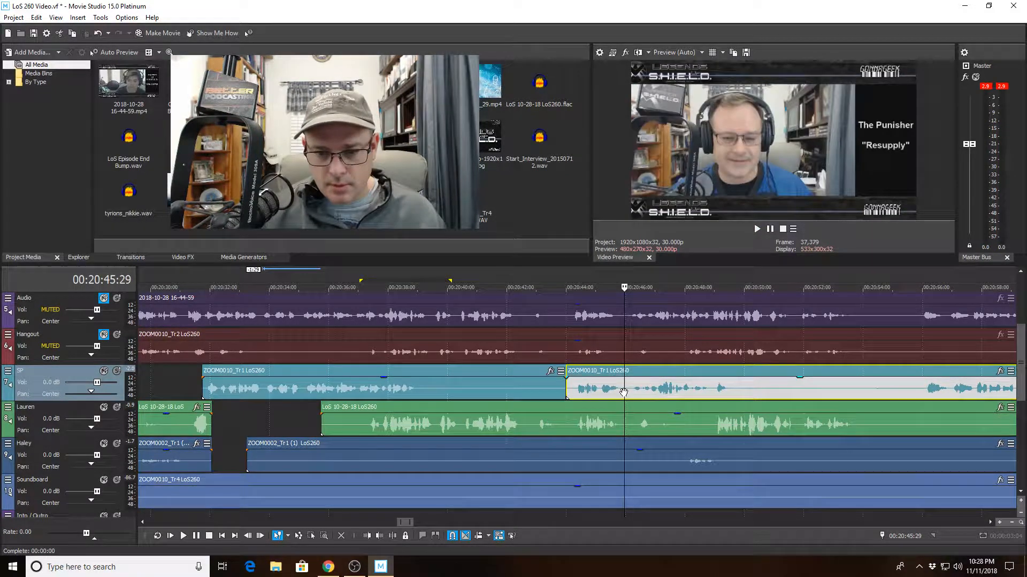
{"action": "left_click", "coordinate": [368, 535]}
{"action": "left_click", "coordinate": [546, 381]}
{"action": "key", "text": "space"}
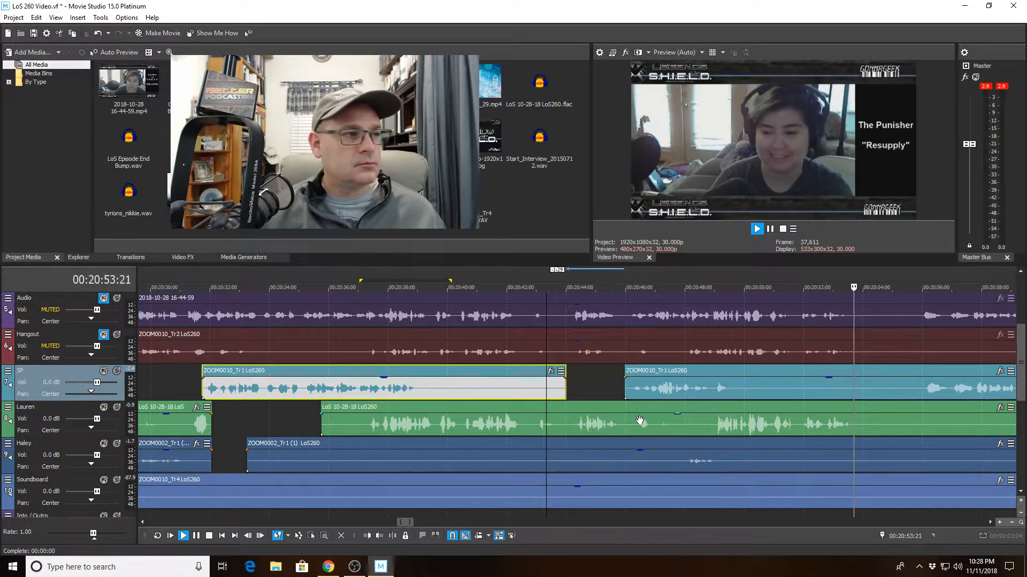
- Split the last track 7 clip at 00:20:53:04 and trim the start of the new piece to 00:20:55:07
{"action": "scroll", "coordinate": [636, 418], "scroll_direction": "down", "scroll_amount": 3}
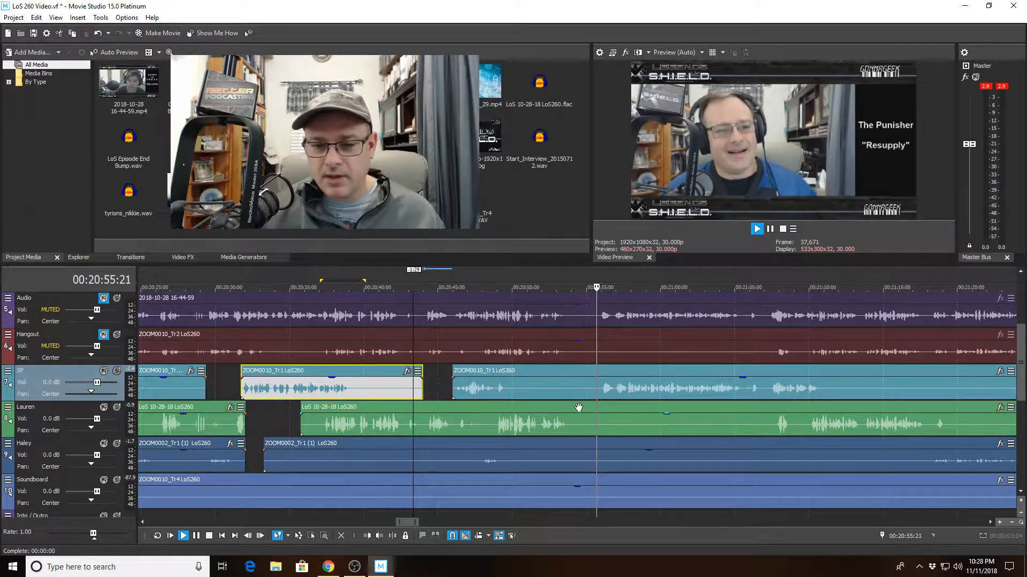
{"action": "left_click", "coordinate": [558, 385]}
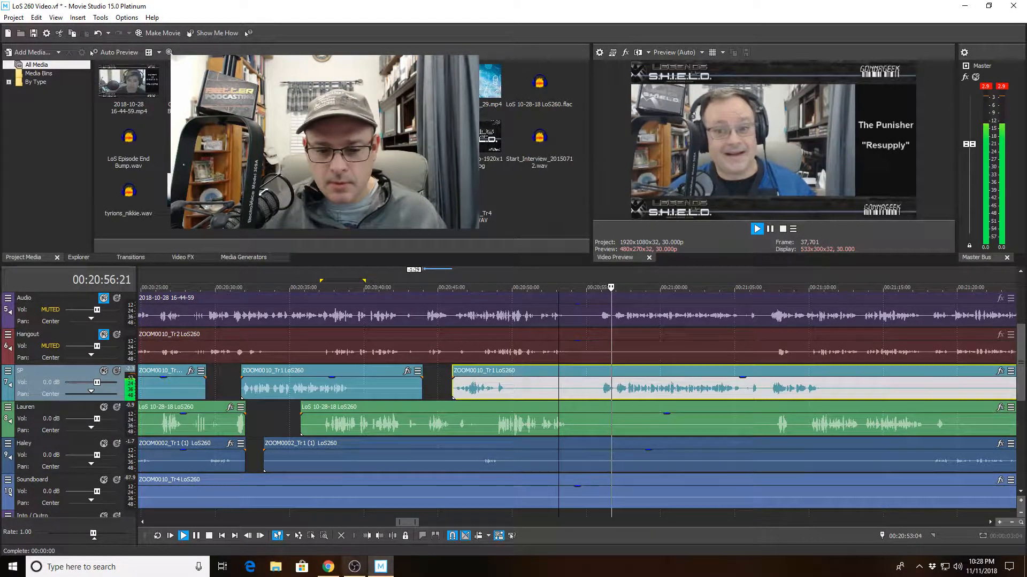
{"action": "left_click", "coordinate": [393, 535]}
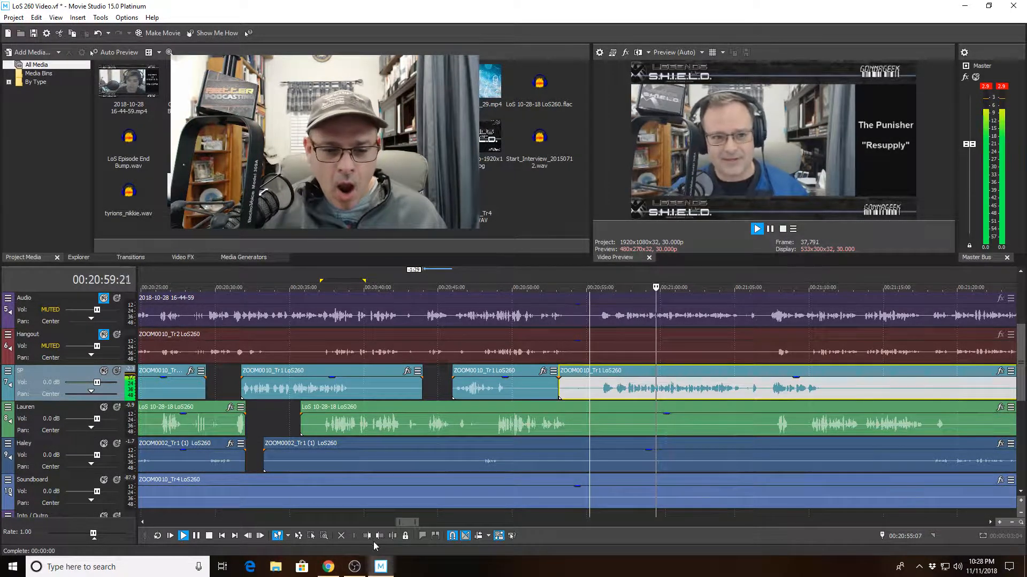
{"action": "left_click", "coordinate": [367, 535]}
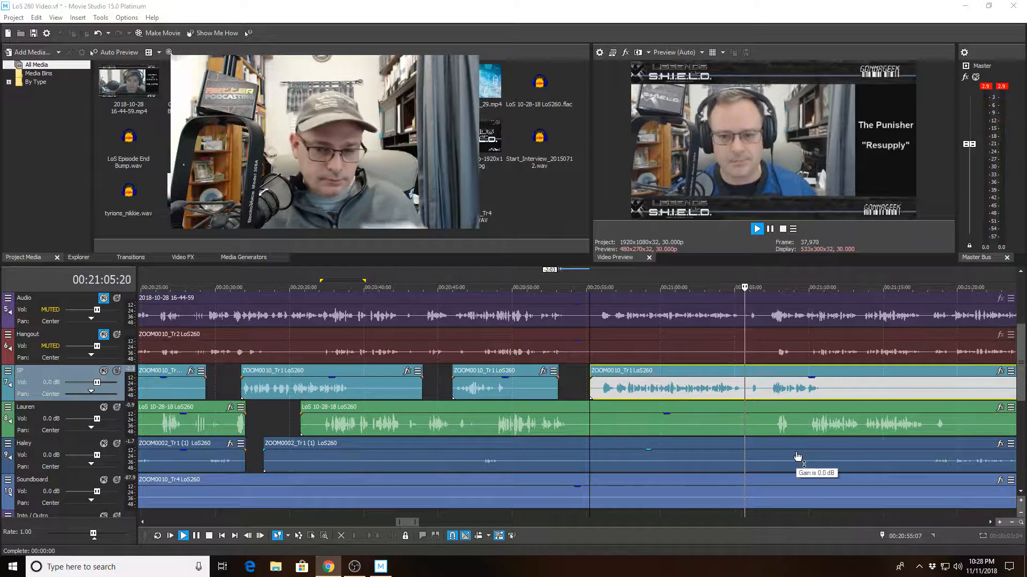
- Split the last track 7 clip at 00:21:05:14 and again at 00:21:07:00
{"action": "left_click", "coordinate": [740, 393]}
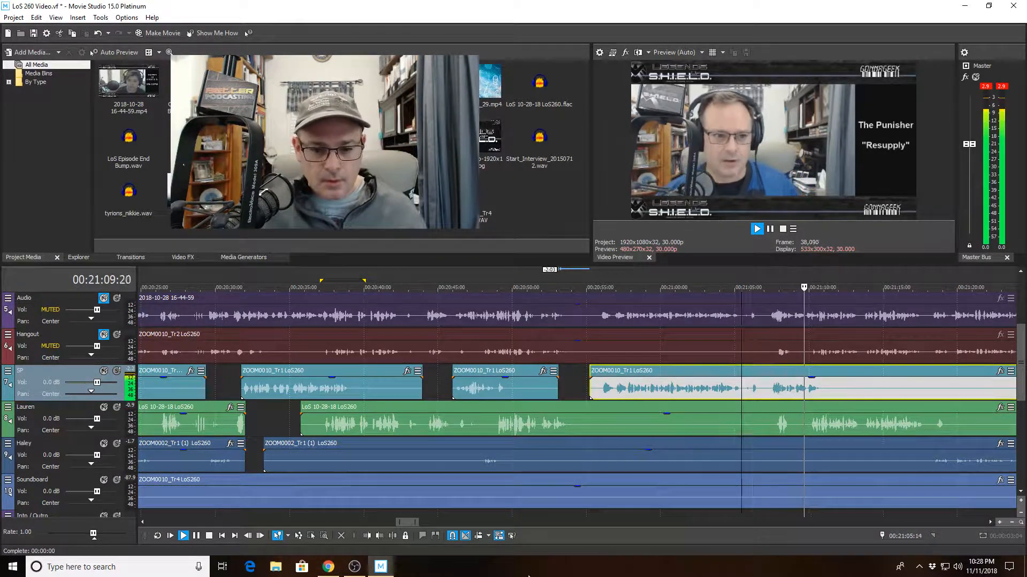
{"action": "key", "text": "s"}
{"action": "left_click", "coordinate": [765, 386]}
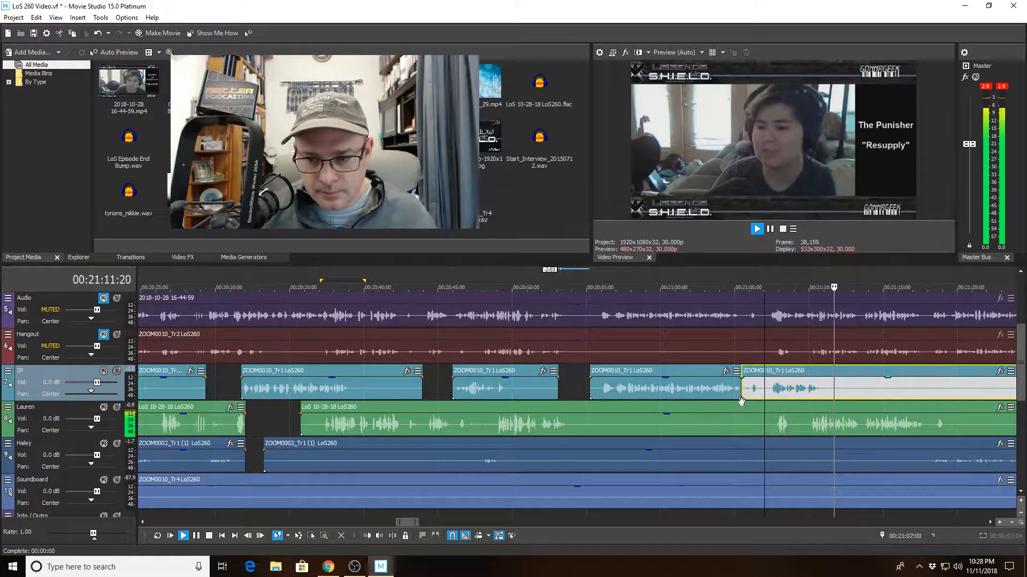
{"action": "key", "text": "s"}
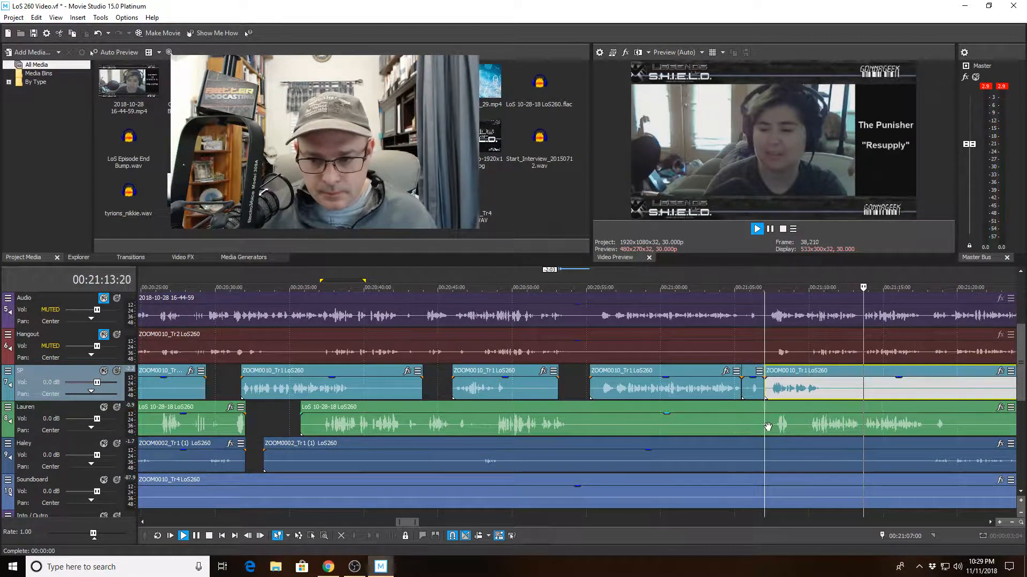
- Split the long track 8 clip at 00:21:07:08, just before the speech resumes
{"action": "left_click", "coordinate": [769, 422]}
{"action": "key", "text": "s"}
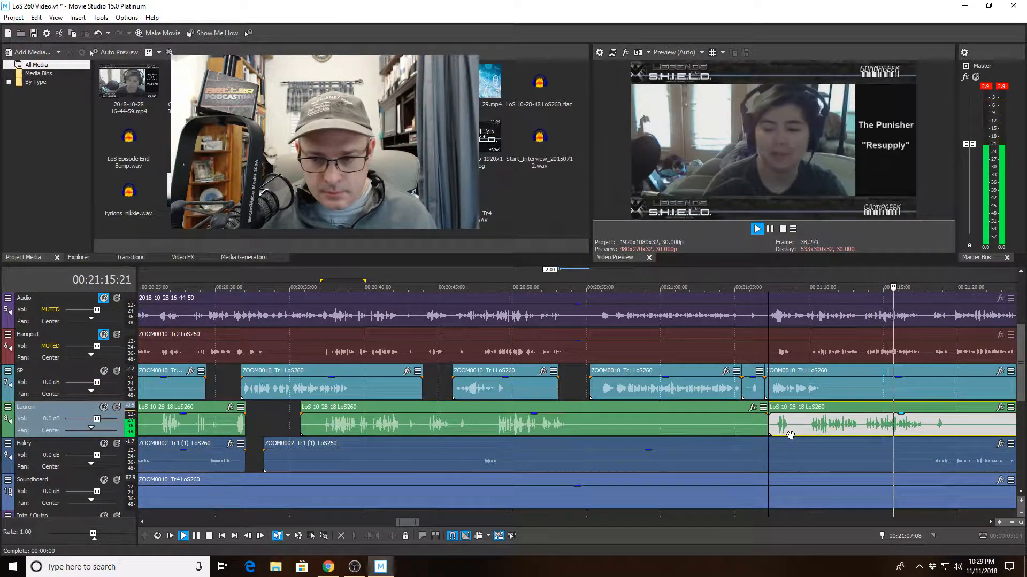
{"action": "left_click", "coordinate": [798, 435]}
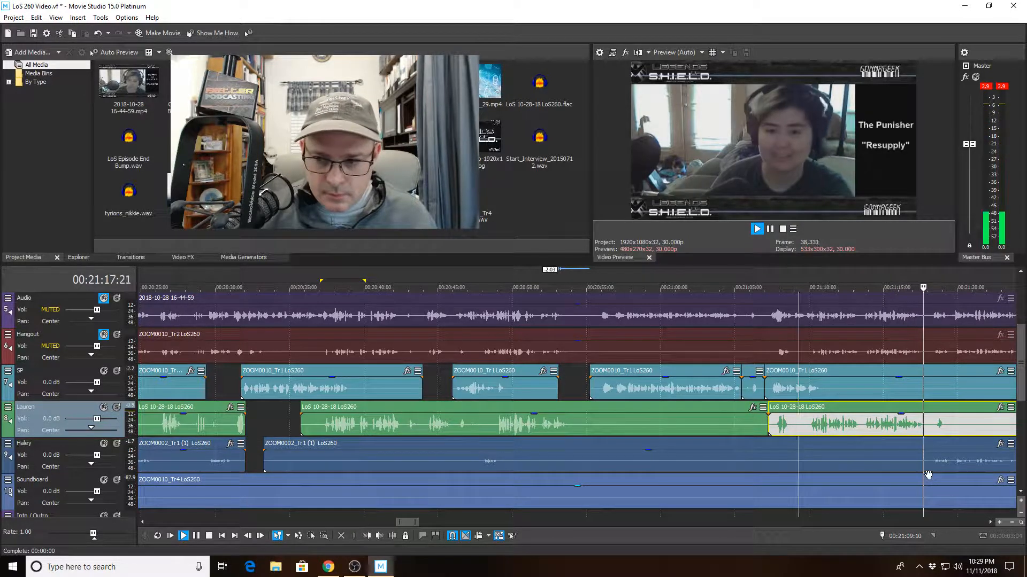
- Split the last track 8 clip at 00:21:18:07 and trim the start of the new piece to 00:21:19:18
{"action": "left_click", "coordinate": [931, 474]}
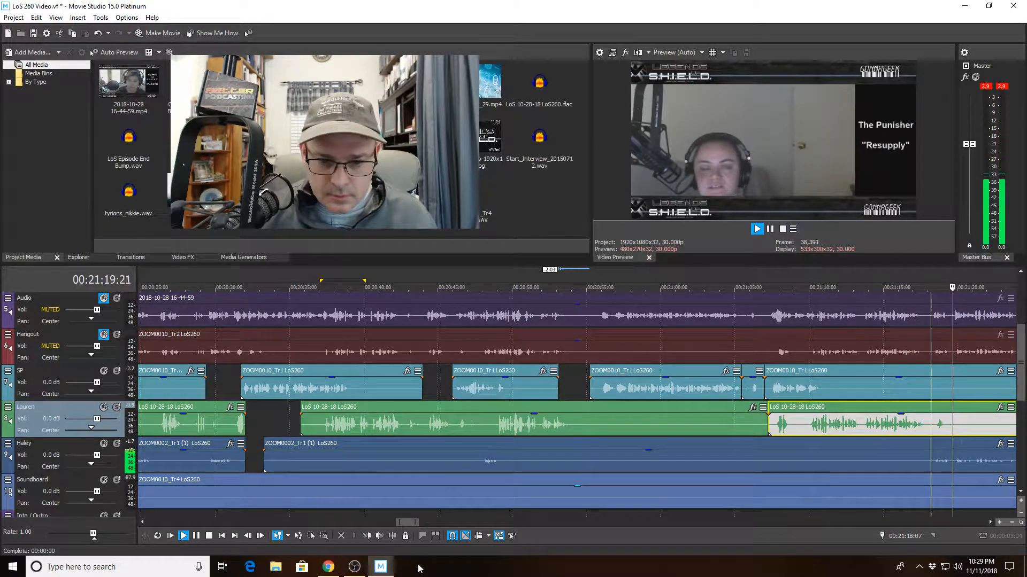
{"action": "key", "text": "s"}
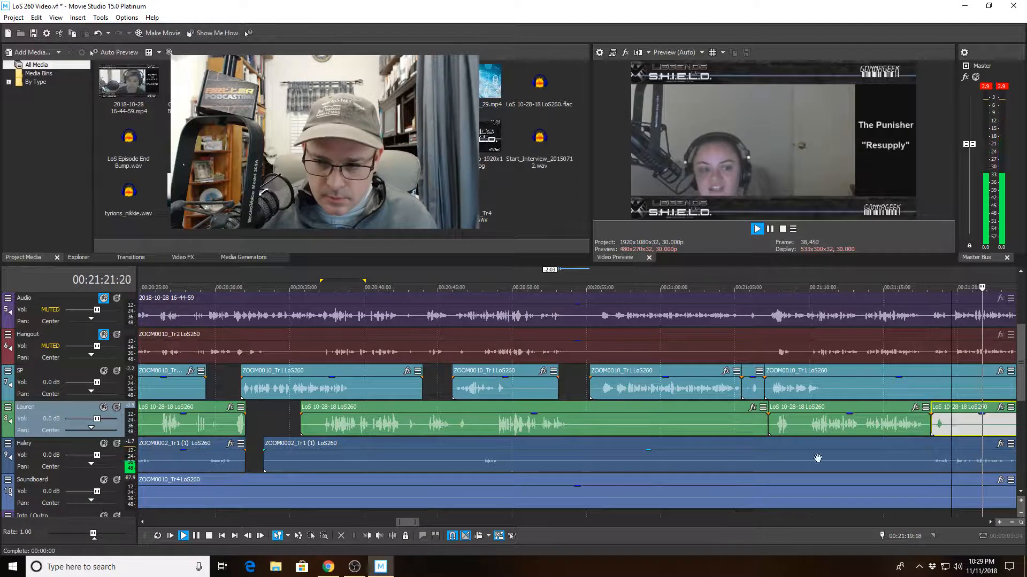
{"action": "left_click_drag", "start_coordinate": [941, 431], "coordinate": [961, 431]}
- Examine the waveforms following the track 8 cut up to 00:21:43:04 for further crosstalk between the speakers
{"action": "scroll", "coordinate": [647, 434], "scroll_direction": "down", "scroll_amount": 2}
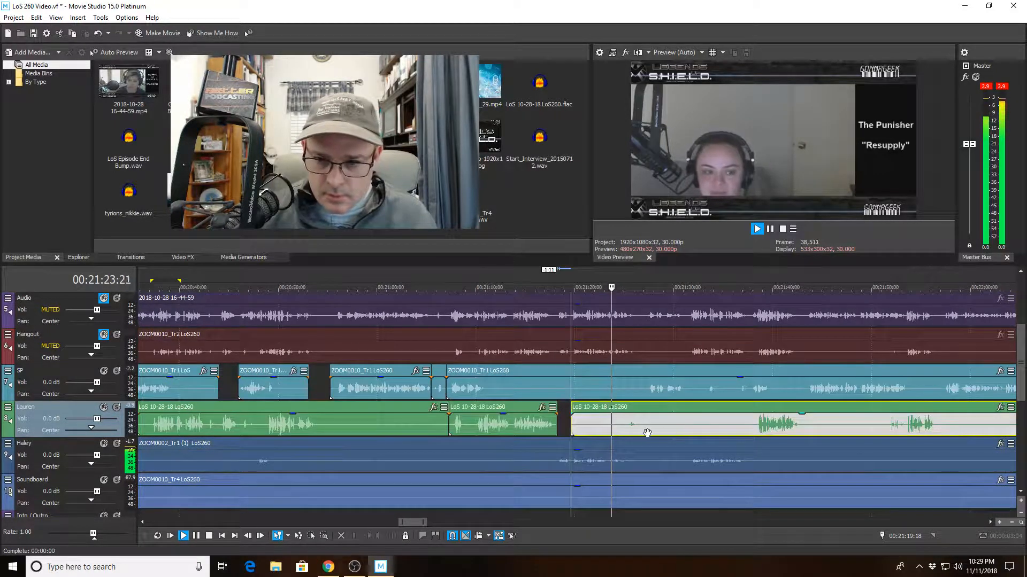
{"action": "scroll", "coordinate": [675, 428], "scroll_direction": "up", "scroll_amount": 5}
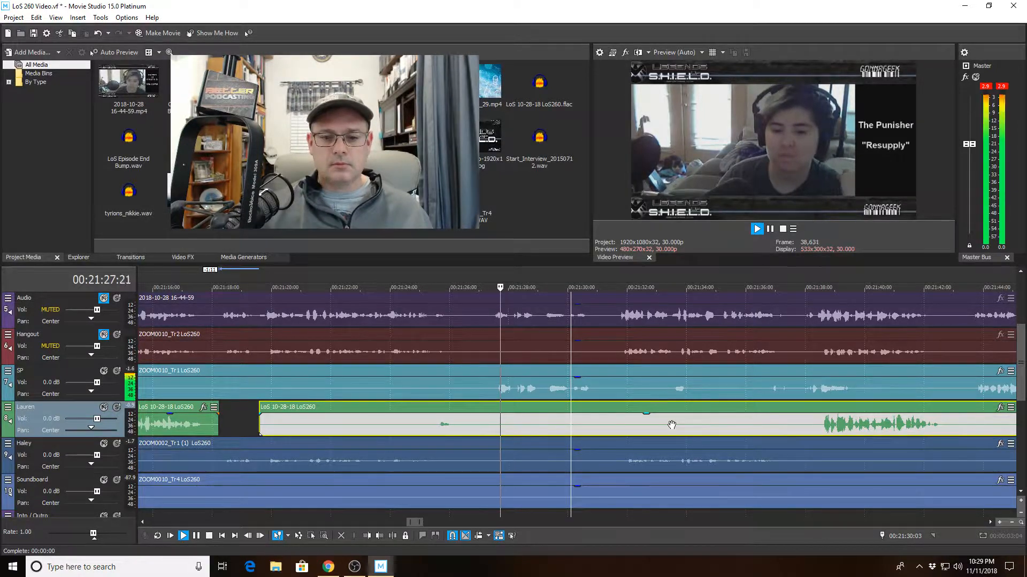
{"action": "scroll", "coordinate": [672, 425], "scroll_direction": "down", "scroll_amount": 2}
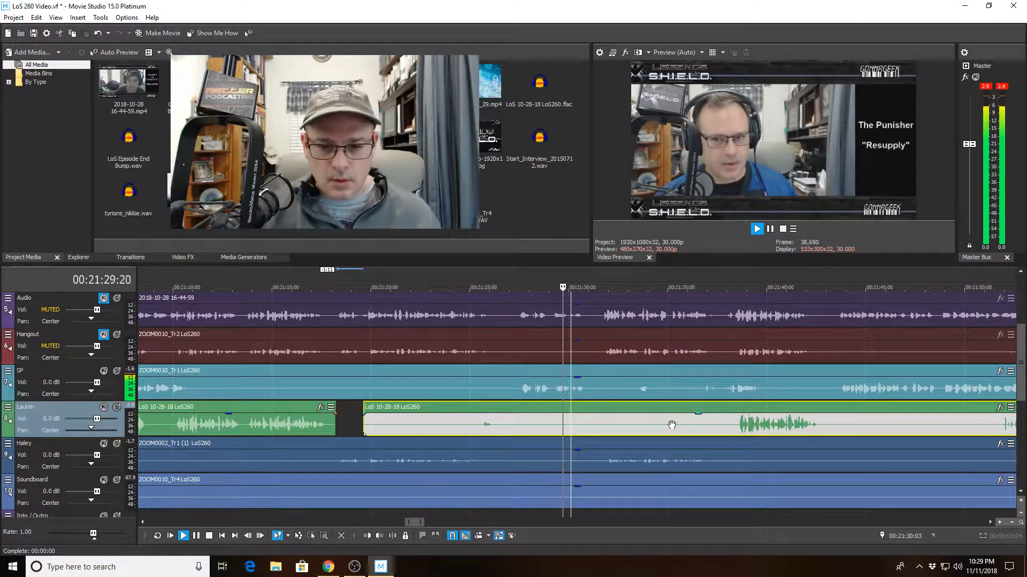
{"action": "scroll", "coordinate": [704, 421], "scroll_direction": "up", "scroll_amount": 2}
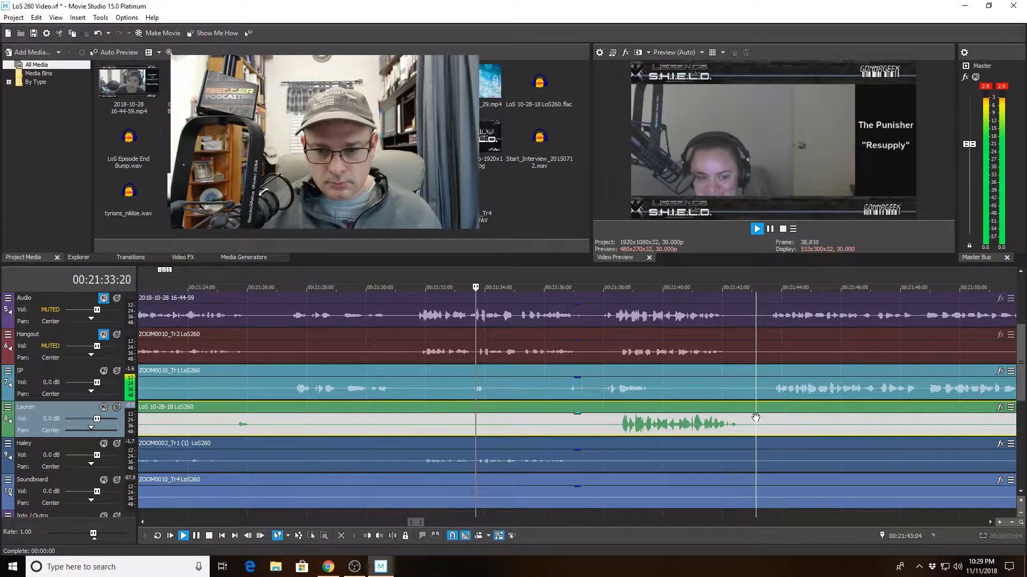
{"action": "scroll", "coordinate": [755, 417], "scroll_direction": "down", "scroll_amount": 2}
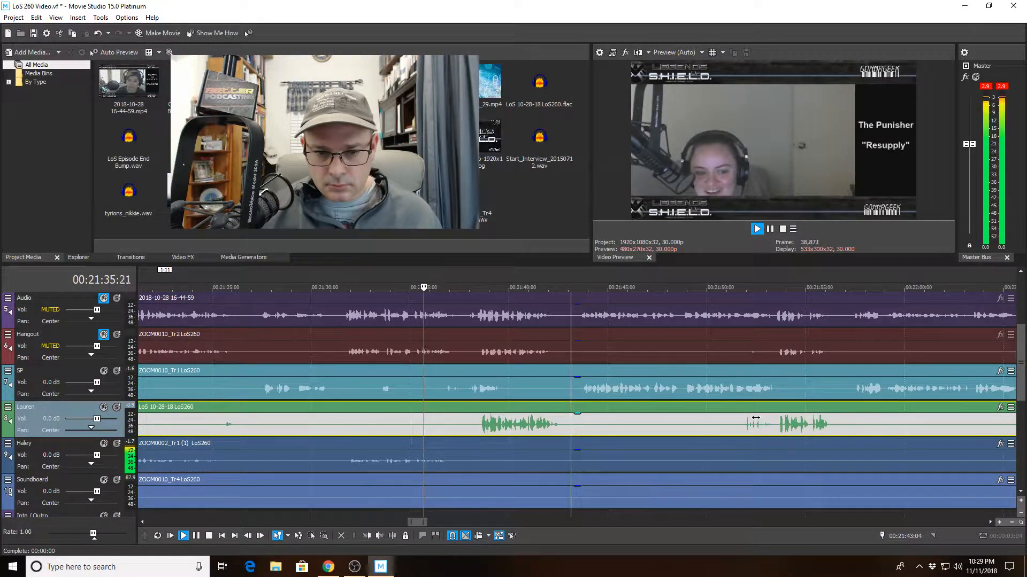
{"action": "scroll", "coordinate": [197, 396], "scroll_direction": "up", "scroll_amount": 4}
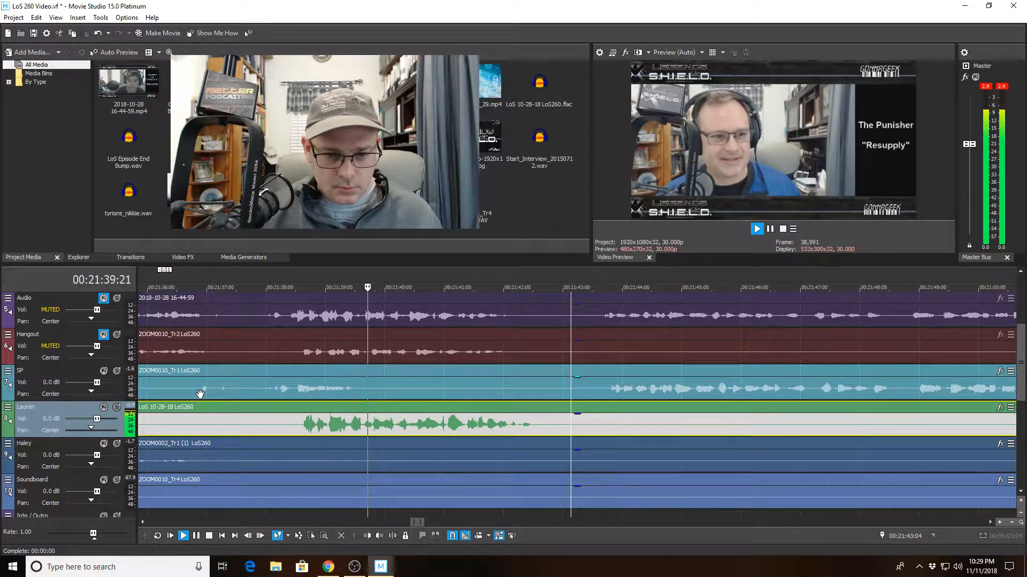
- Play the timeline from 00:21:37:24 to check the overlapping speech on tracks 7 and 8
{"action": "left_click", "coordinate": [262, 392]}
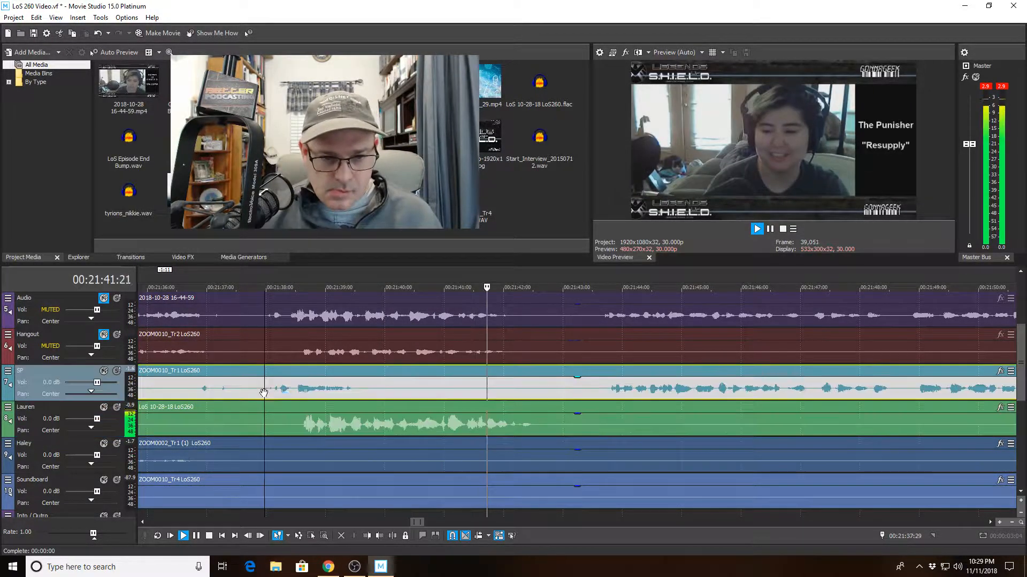
{"action": "scroll", "coordinate": [573, 433], "scroll_direction": "up", "scroll_amount": 3}
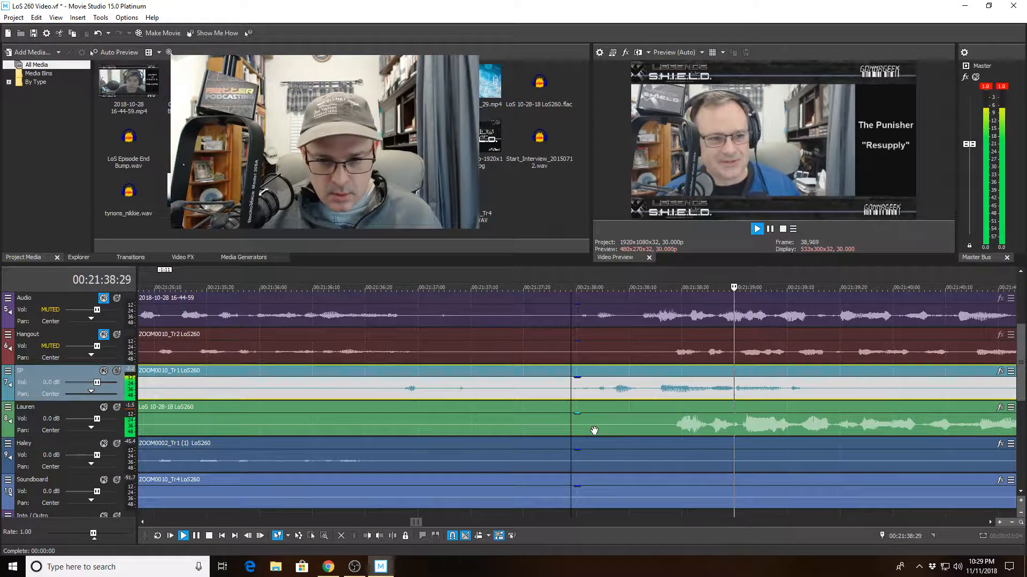
{"action": "key", "text": "space"}
{"action": "left_click", "coordinate": [544, 387]}
{"action": "key", "text": "space"}
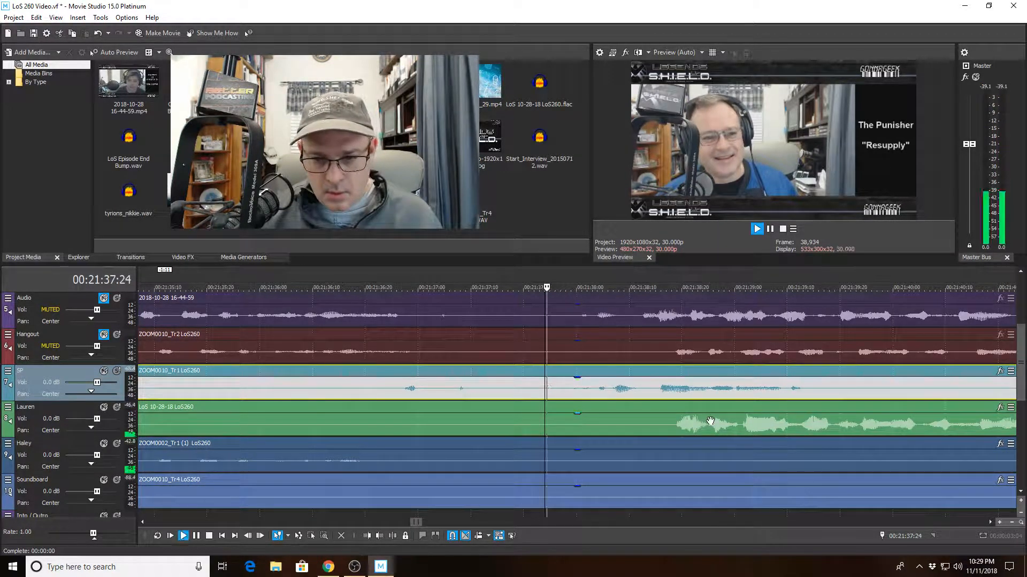
- Split the track 7 clip at 00:21:38:26 and trim the start of the new piece to 00:21:39:15
{"action": "key", "text": "space"}
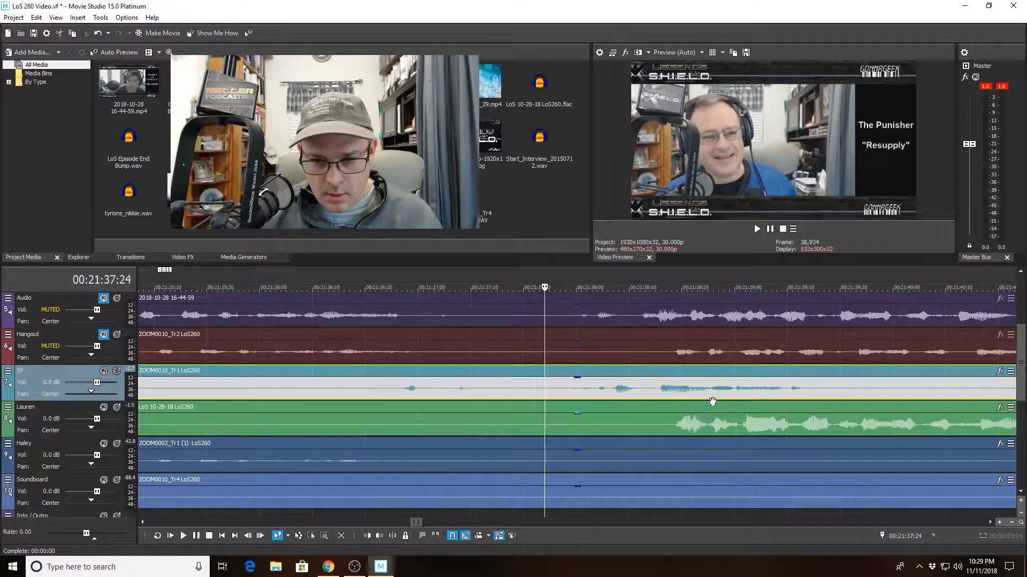
{"action": "left_click", "coordinate": [710, 395]}
{"action": "scroll", "coordinate": [695, 412], "scroll_direction": "up", "scroll_amount": 3}
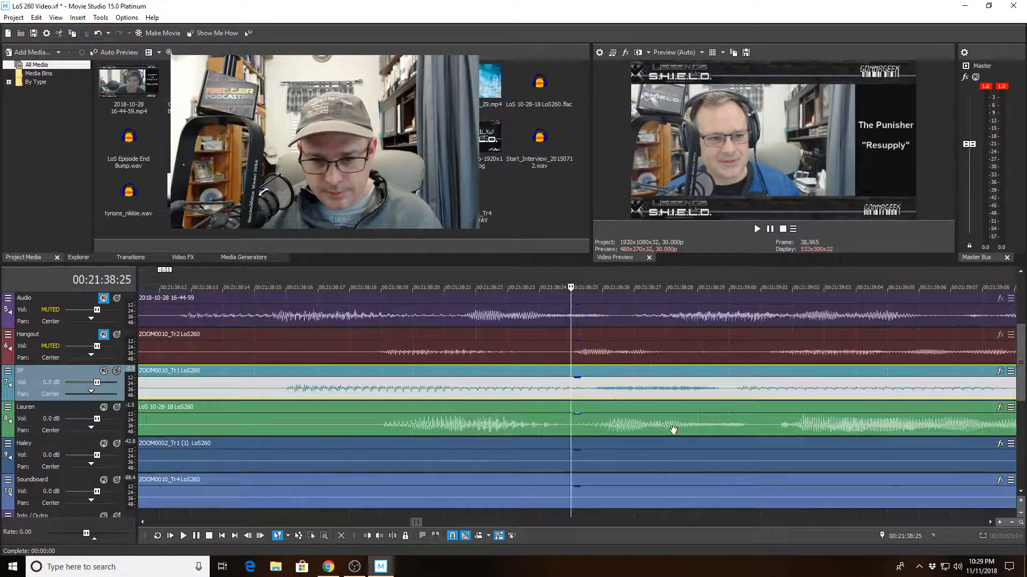
{"action": "key", "text": "Right"}
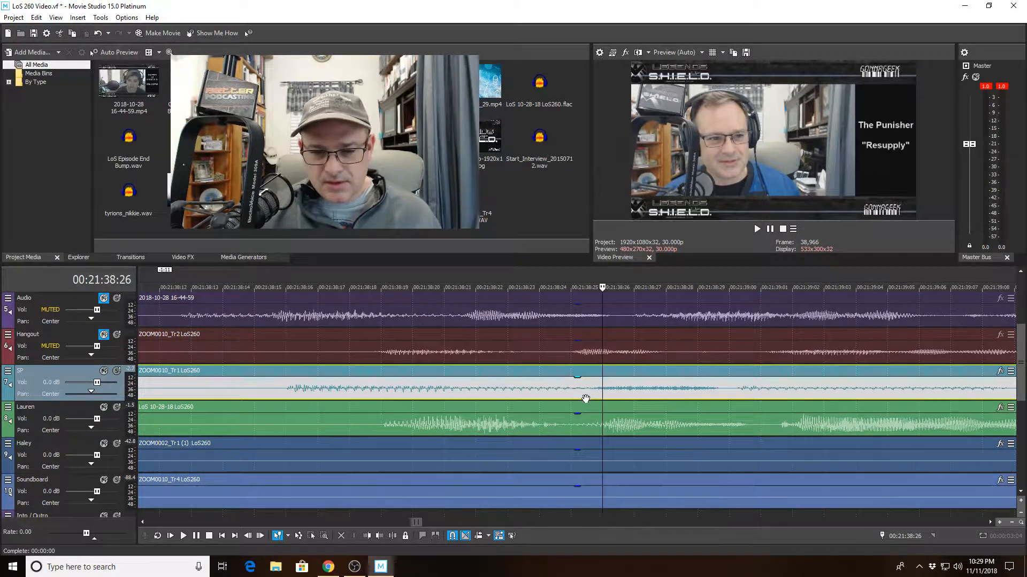
{"action": "scroll", "coordinate": [585, 398], "scroll_direction": "down", "scroll_amount": 3}
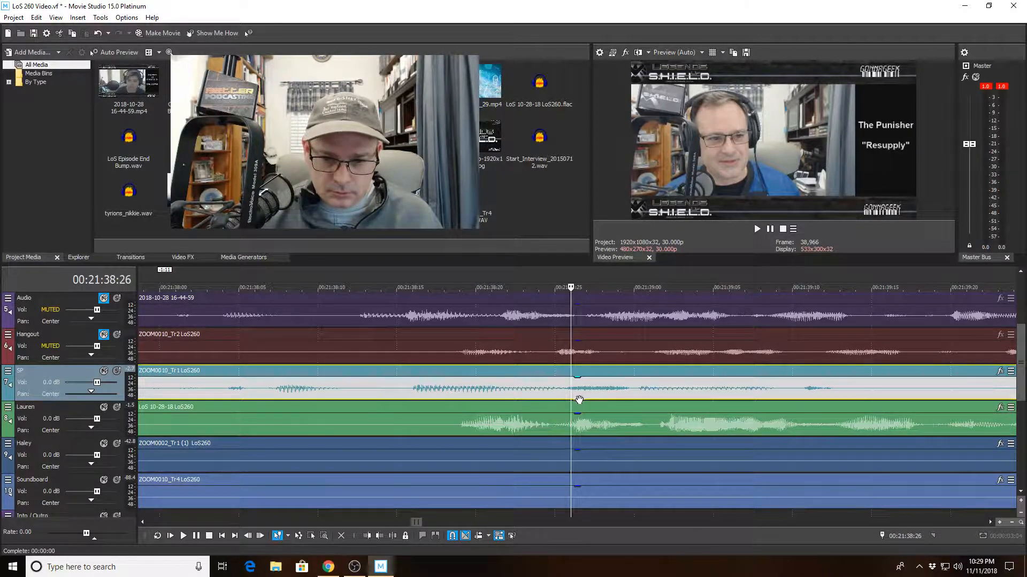
{"action": "left_click", "coordinate": [392, 536]}
{"action": "left_click", "coordinate": [871, 394]}
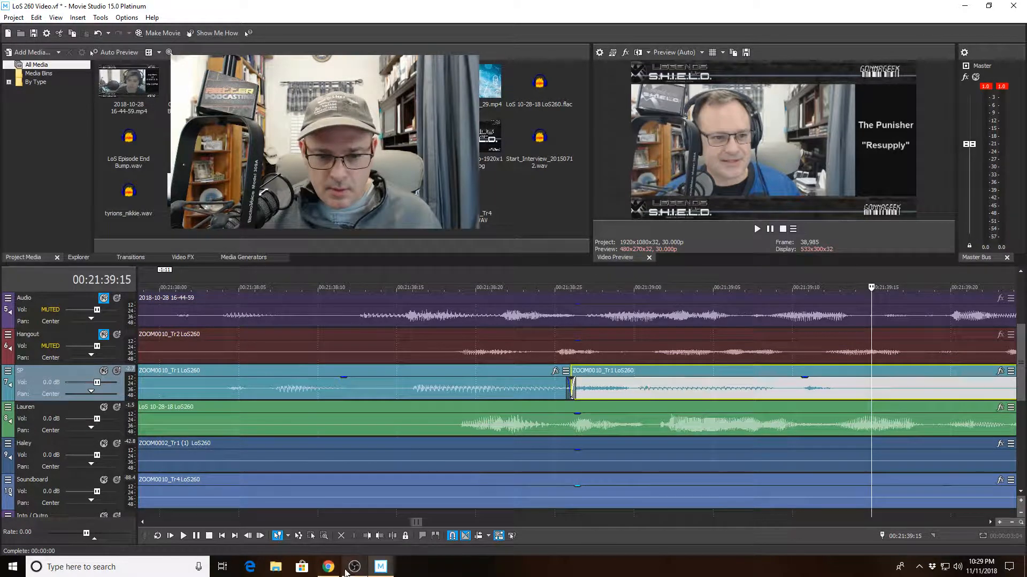
{"action": "left_click", "coordinate": [366, 536]}
- Play the timeline from 00:21:37:25 to check the speech leading into the new gap on track 7
{"action": "scroll", "coordinate": [547, 407], "scroll_direction": "down", "scroll_amount": 3}
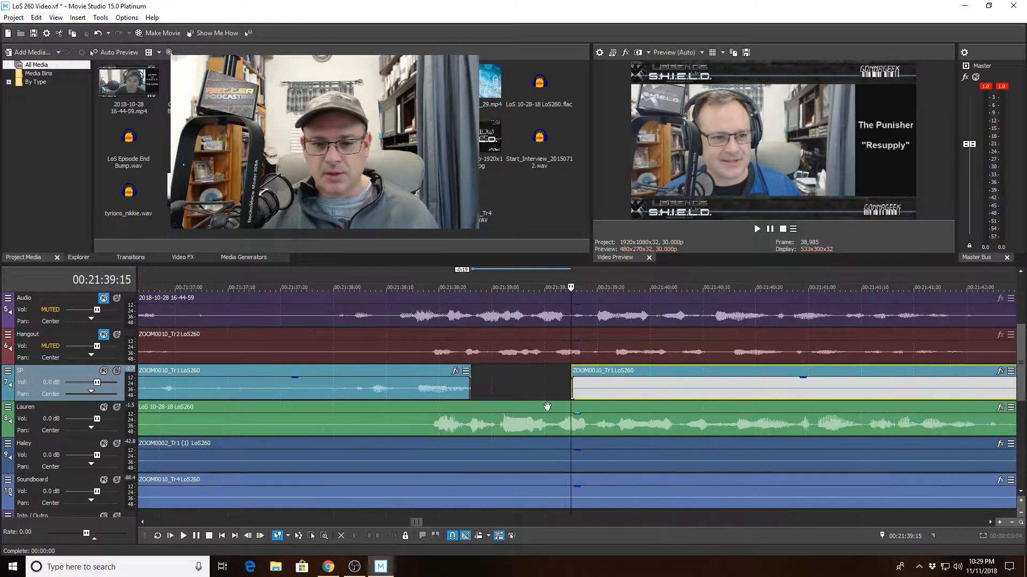
{"action": "left_click", "coordinate": [307, 383]}
{"action": "key", "text": "space"}
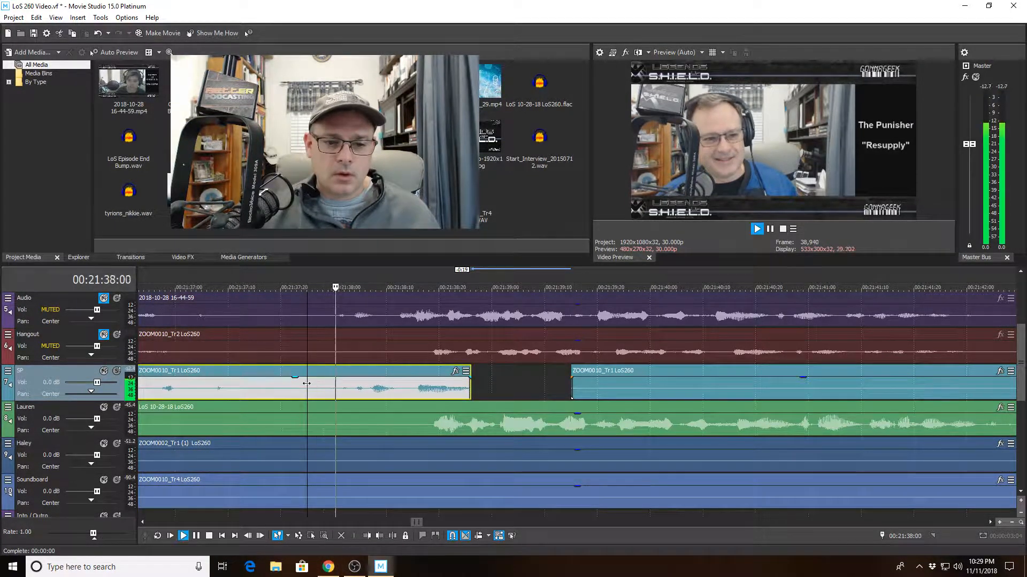
{"action": "key", "text": "space"}
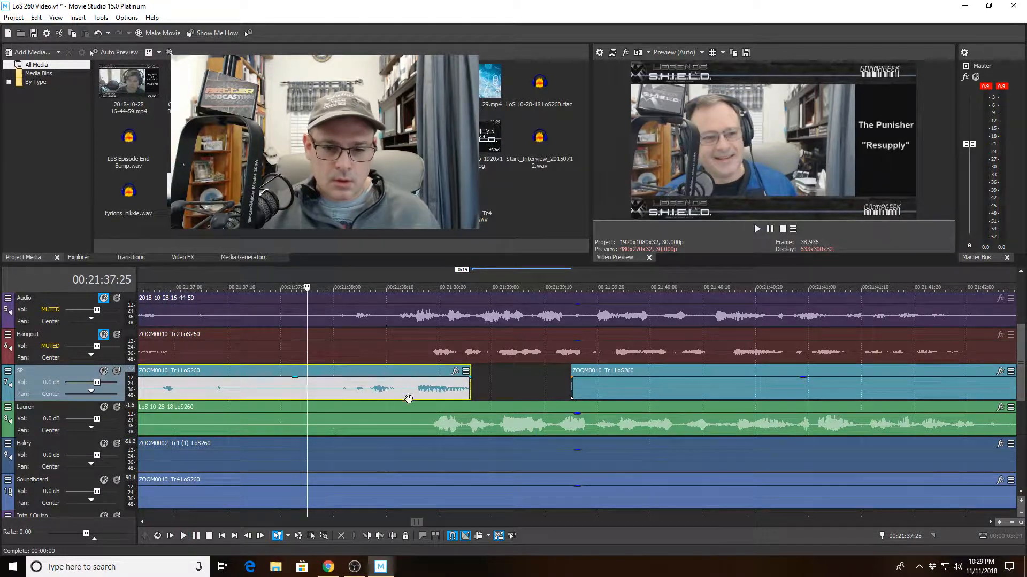
- Trim the end of the track 7 piece before the gap to 00:21:38:25
{"action": "scroll", "coordinate": [664, 427], "scroll_direction": "up", "scroll_amount": 3}
{"action": "left_click", "coordinate": [834, 395]}
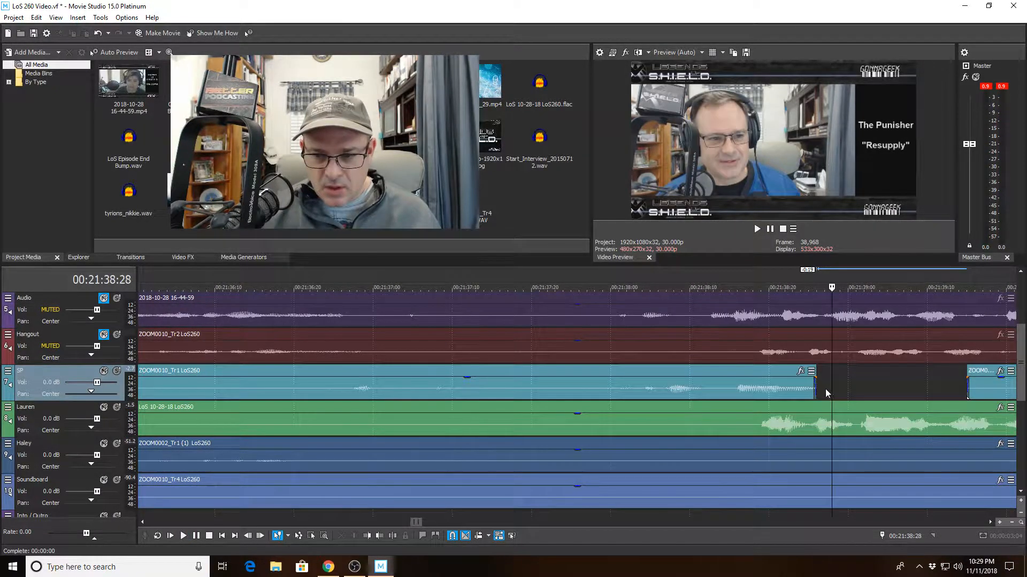
{"action": "scroll", "coordinate": [704, 389], "scroll_direction": "up", "scroll_amount": 2}
{"action": "left_click", "coordinate": [521, 361]}
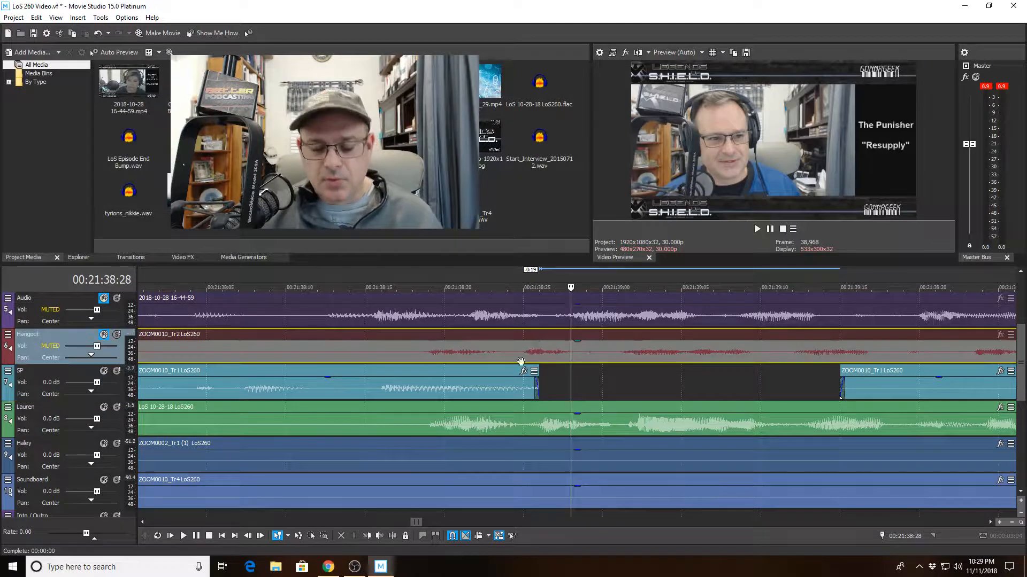
{"action": "left_click_drag", "start_coordinate": [529, 382], "coordinate": [571, 382]}
{"action": "scroll", "coordinate": [580, 411], "scroll_direction": "up", "scroll_amount": 5}
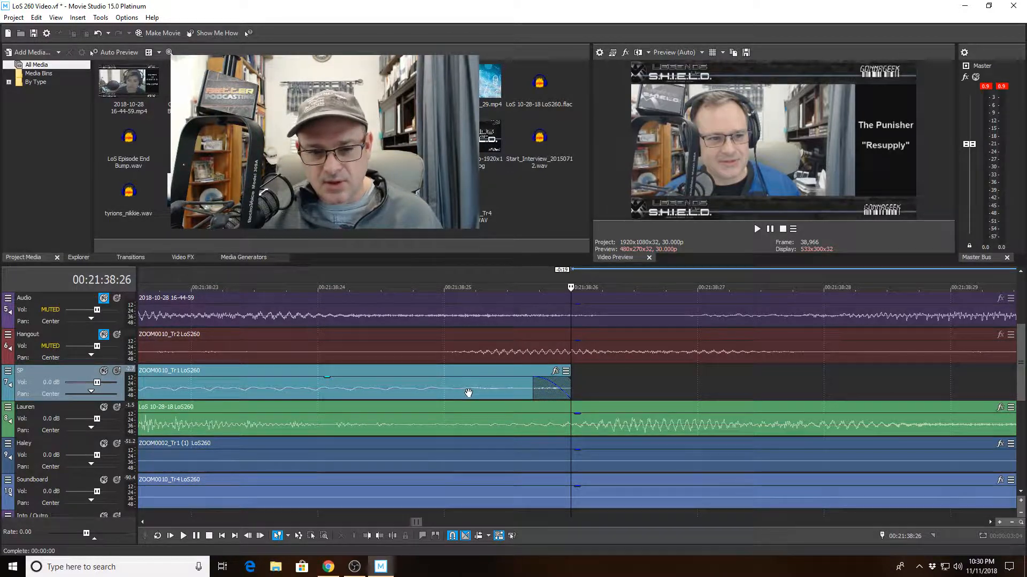
{"action": "left_click", "coordinate": [453, 393]}
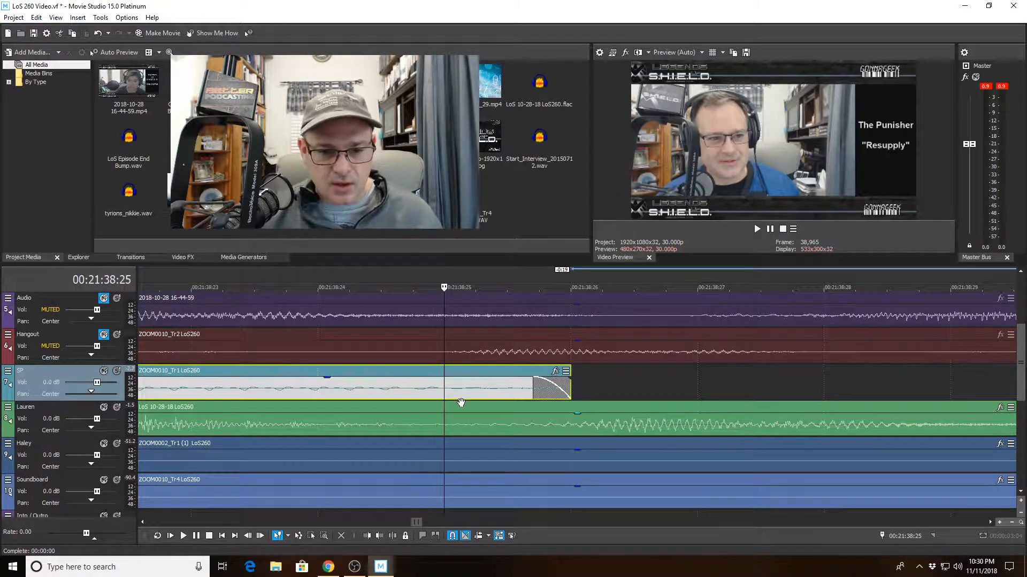
{"action": "left_click", "coordinate": [379, 536]}
{"action": "scroll", "coordinate": [322, 381], "scroll_direction": "down", "scroll_amount": 5}
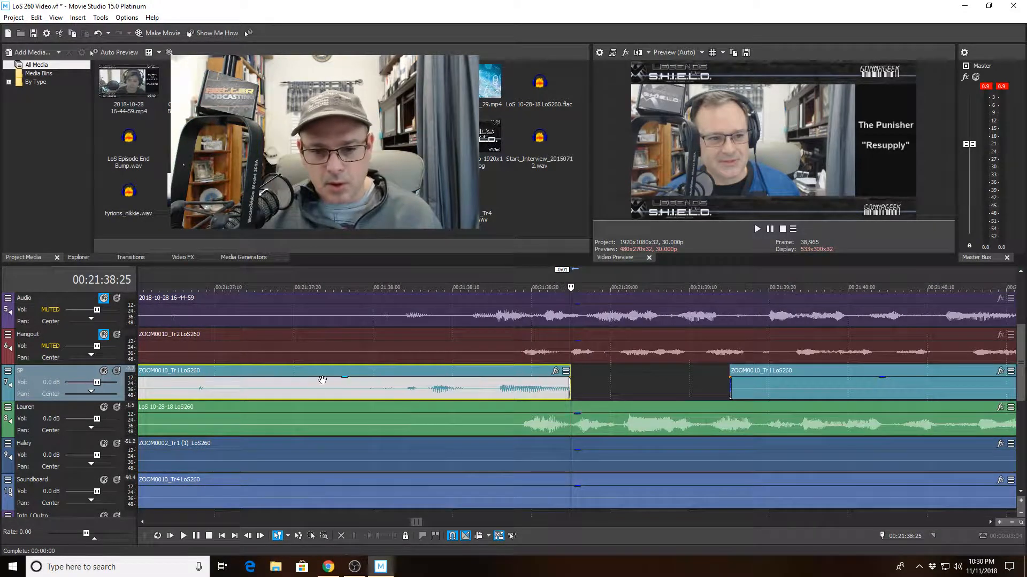
- Play the timeline from 00:21:37:27 and again from 00:21:37:28 to check the trimmed gap on track 7
{"action": "left_click", "coordinate": [350, 394]}
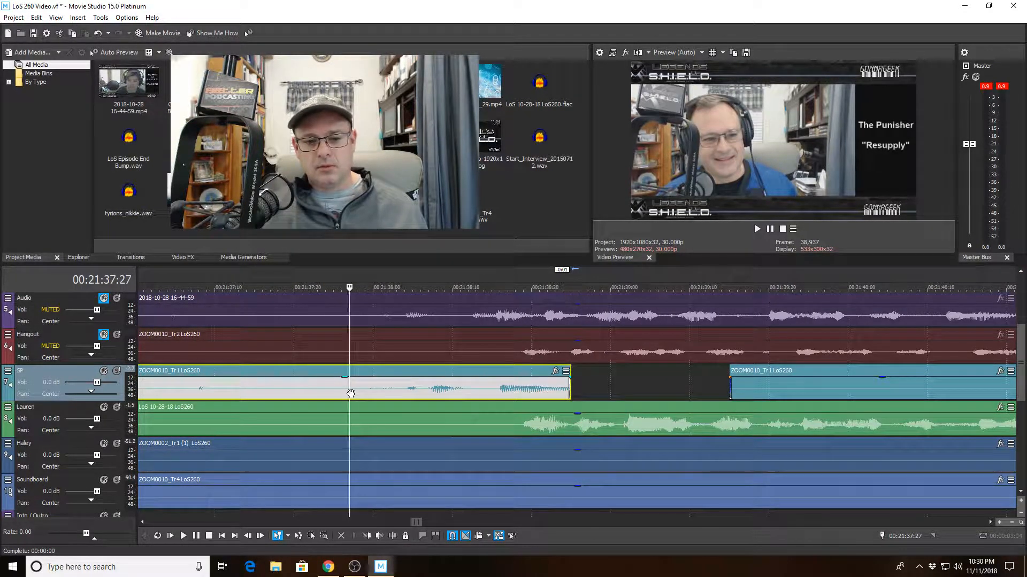
{"action": "key", "text": "space"}
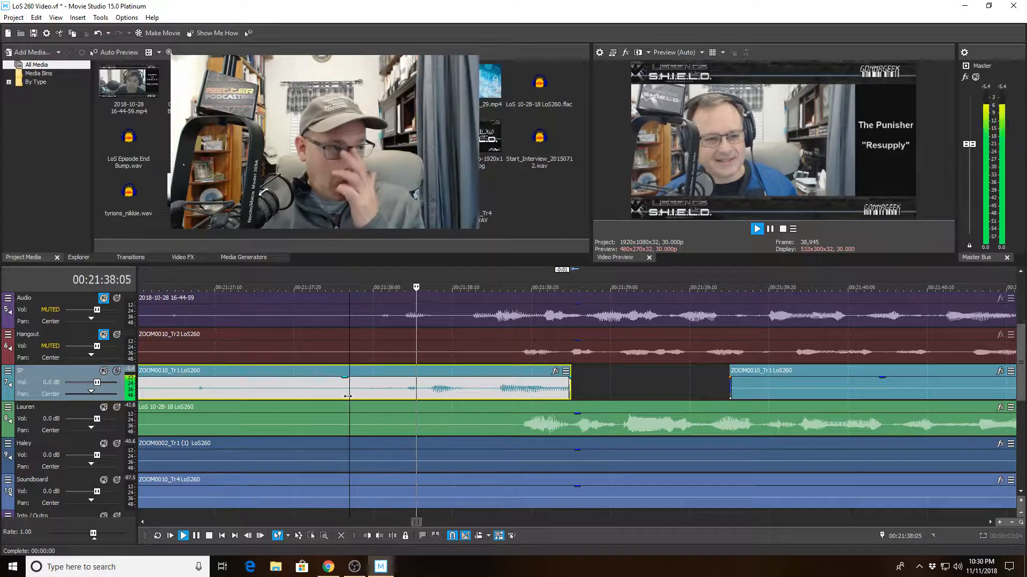
{"action": "scroll", "coordinate": [369, 439], "scroll_direction": "down", "scroll_amount": 4}
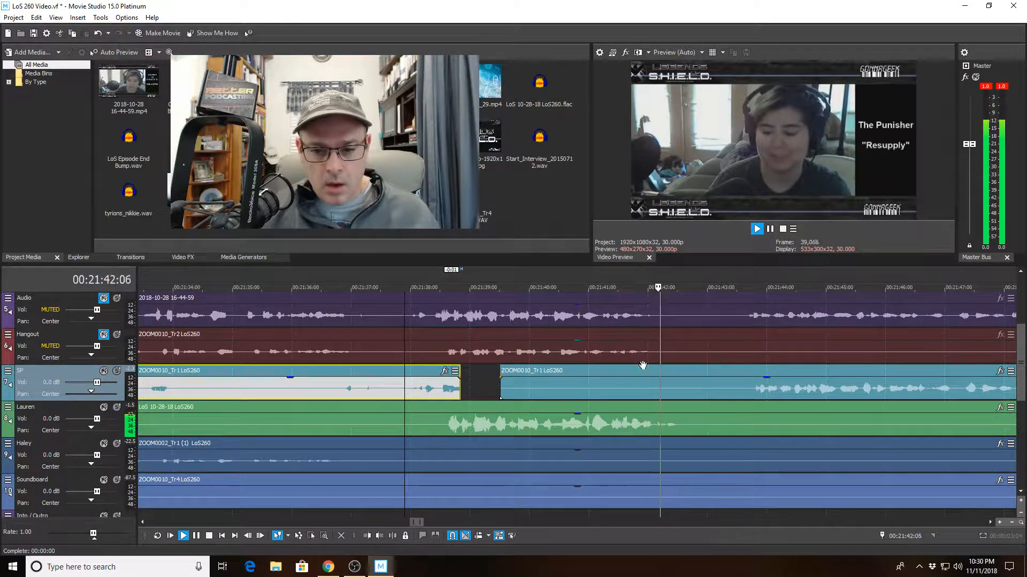
{"action": "left_click", "coordinate": [695, 392]}
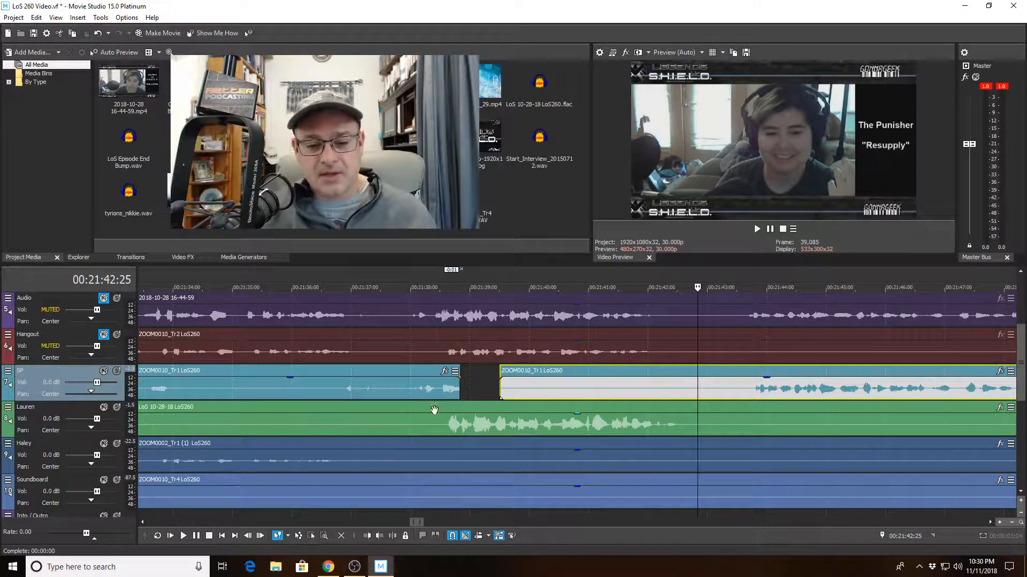
{"action": "left_click", "coordinate": [406, 395]}
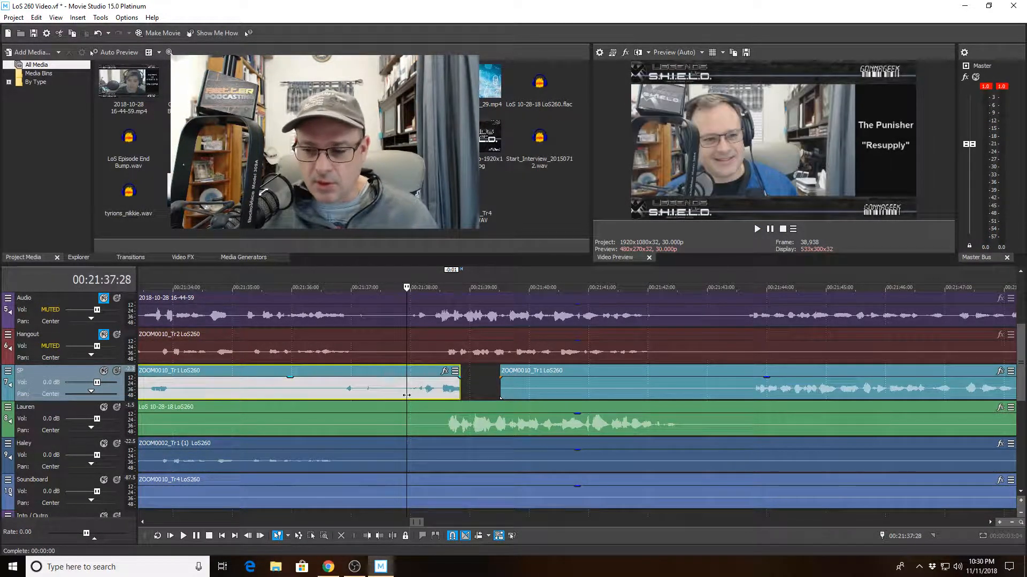
{"action": "key", "text": "space"}
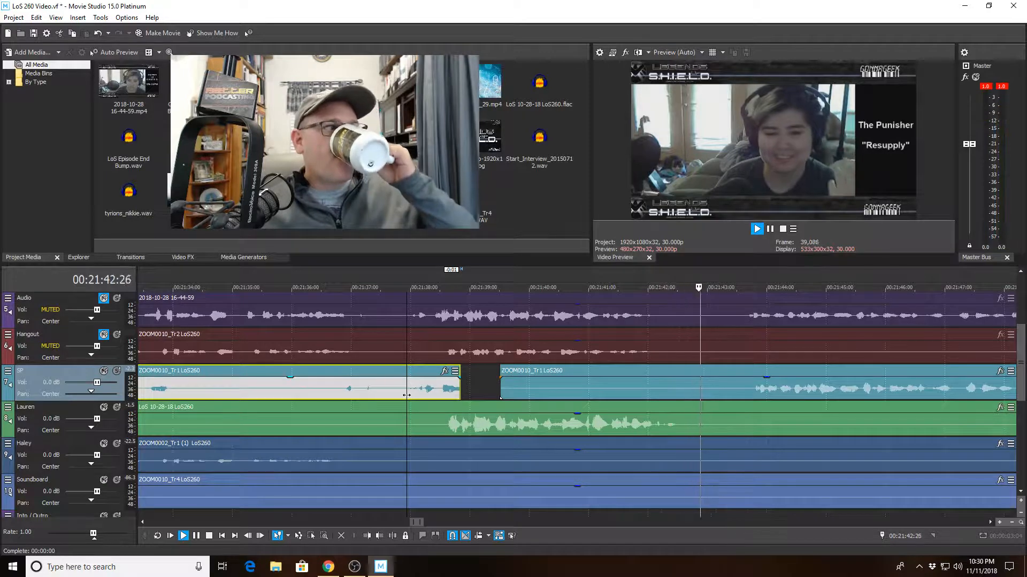
- Listen on from the track 7 gap to about 00:22:04:25, examining the speakers' waveforms for noise and crosstalk
{"action": "scroll", "coordinate": [517, 434], "scroll_direction": "down", "scroll_amount": 2}
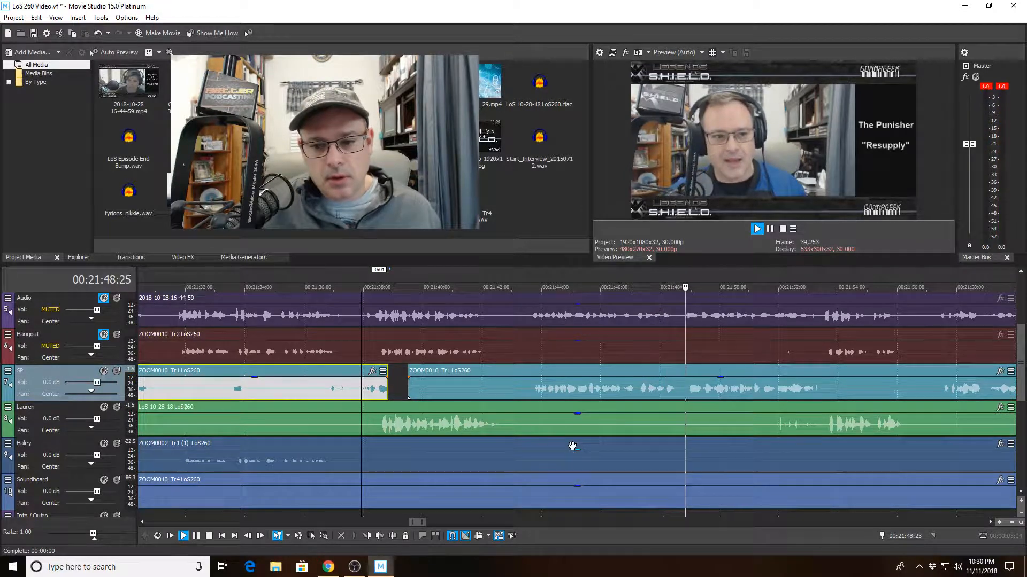
{"action": "scroll", "coordinate": [572, 447], "scroll_direction": "down", "scroll_amount": 1}
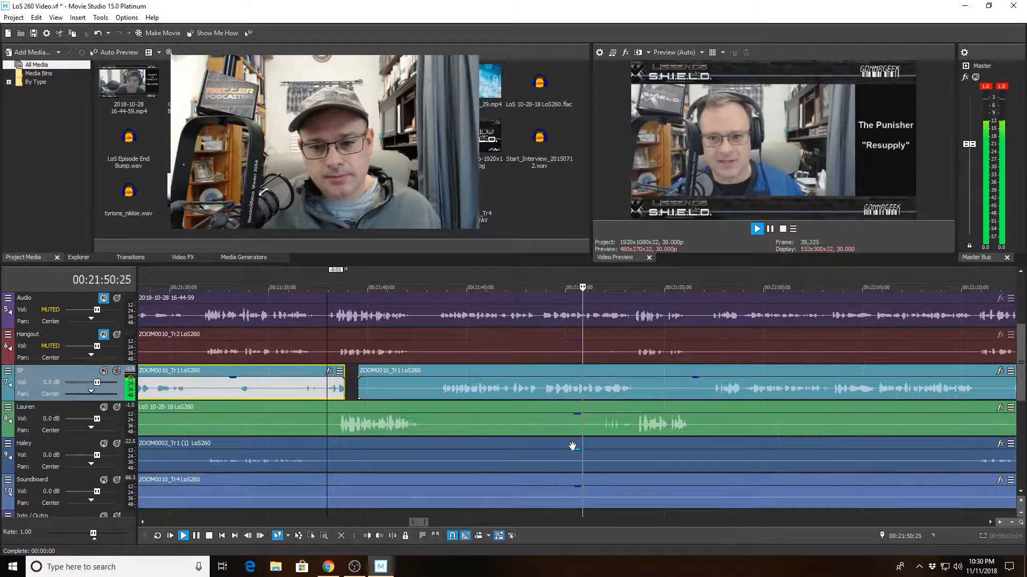
{"action": "scroll", "coordinate": [572, 446], "scroll_direction": "up", "scroll_amount": 3}
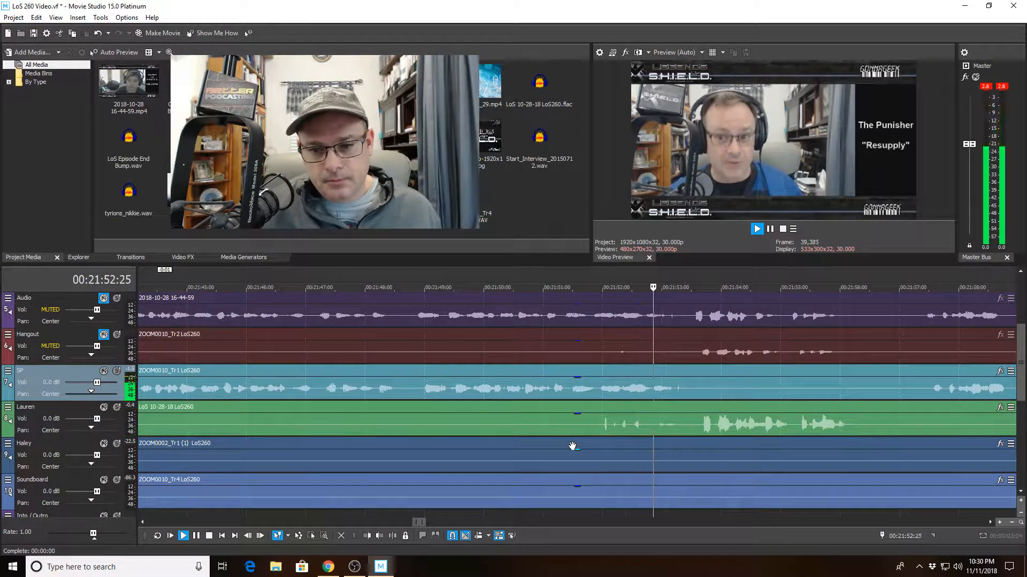
{"action": "scroll", "coordinate": [580, 440], "scroll_direction": "down", "scroll_amount": 1}
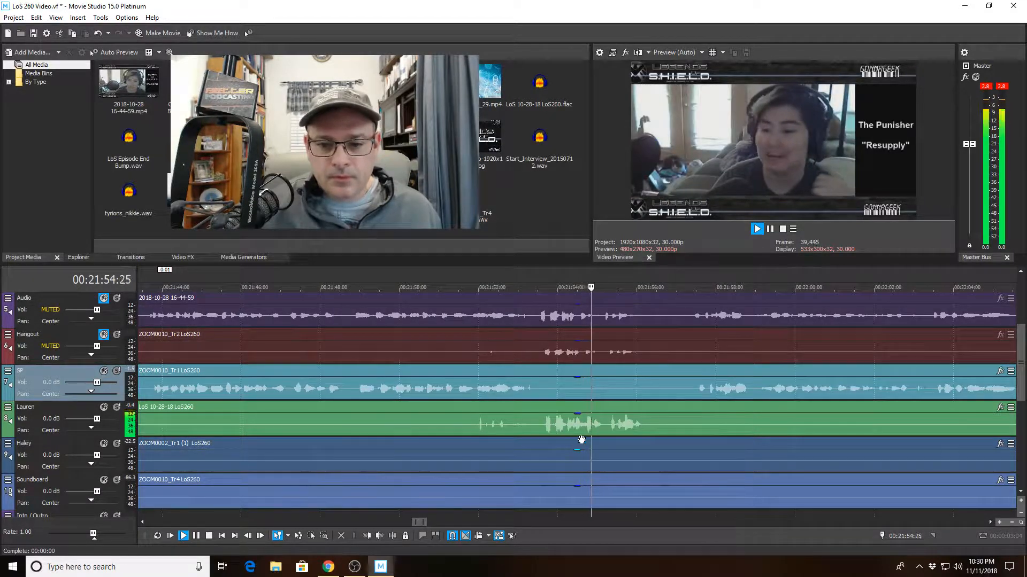
{"action": "left_click", "coordinate": [695, 389]}
{"action": "scroll", "coordinate": [678, 394], "scroll_direction": "up", "scroll_amount": 1}
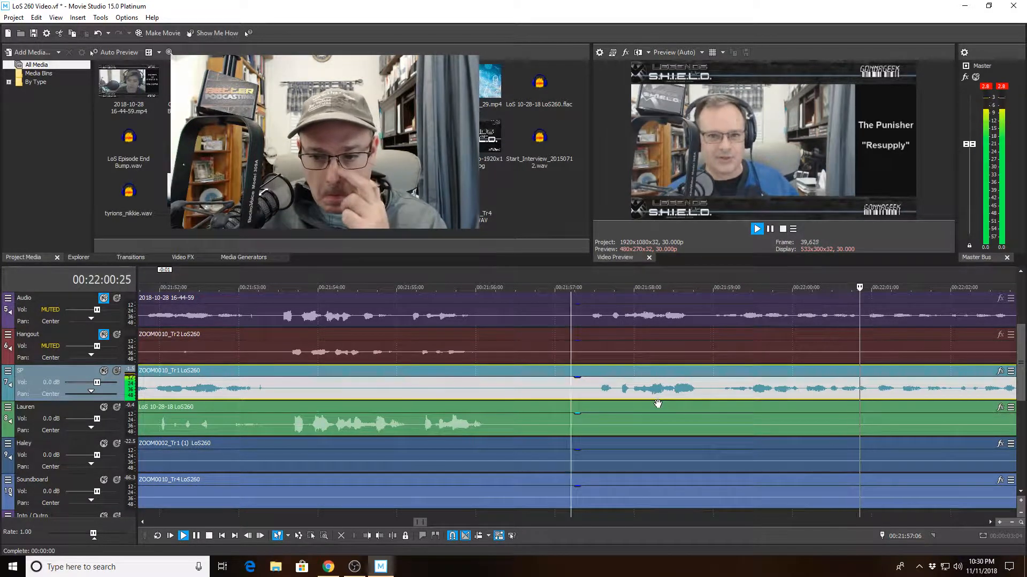
{"action": "scroll", "coordinate": [775, 407], "scroll_direction": "down", "scroll_amount": 2}
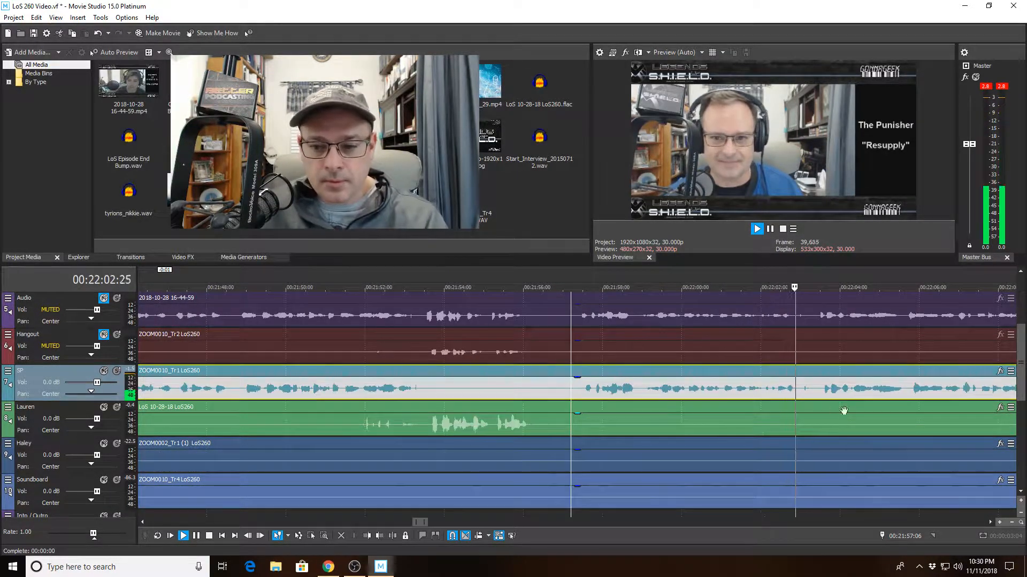
{"action": "scroll", "coordinate": [844, 411], "scroll_direction": "up", "scroll_amount": 2}
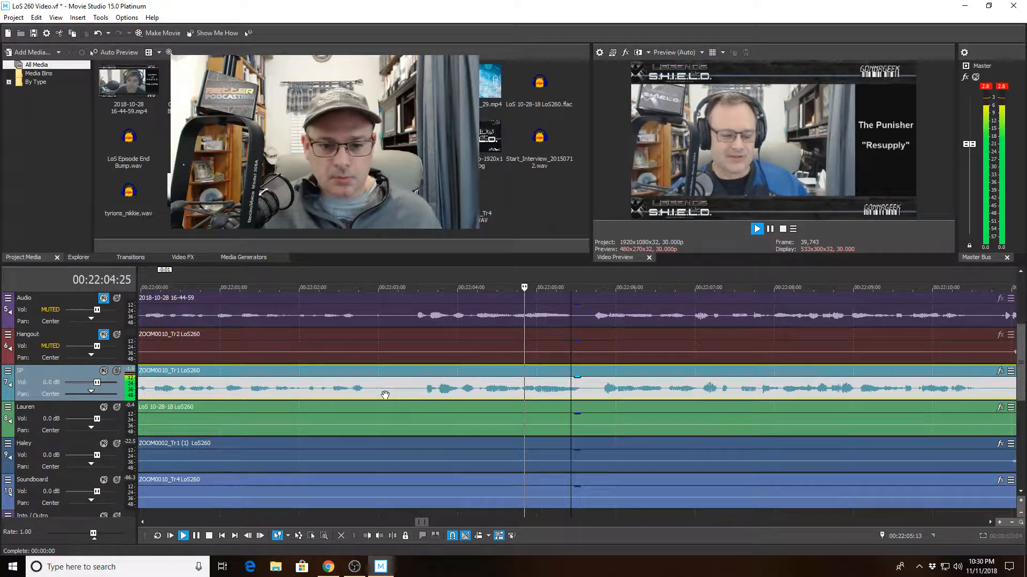
- Split the track 7 clip at 00:22:03:00 and trim the start of the new piece to 00:22:03:09
{"action": "key", "text": "space"}
{"action": "left_click", "coordinate": [381, 395]}
{"action": "key", "text": "s"}
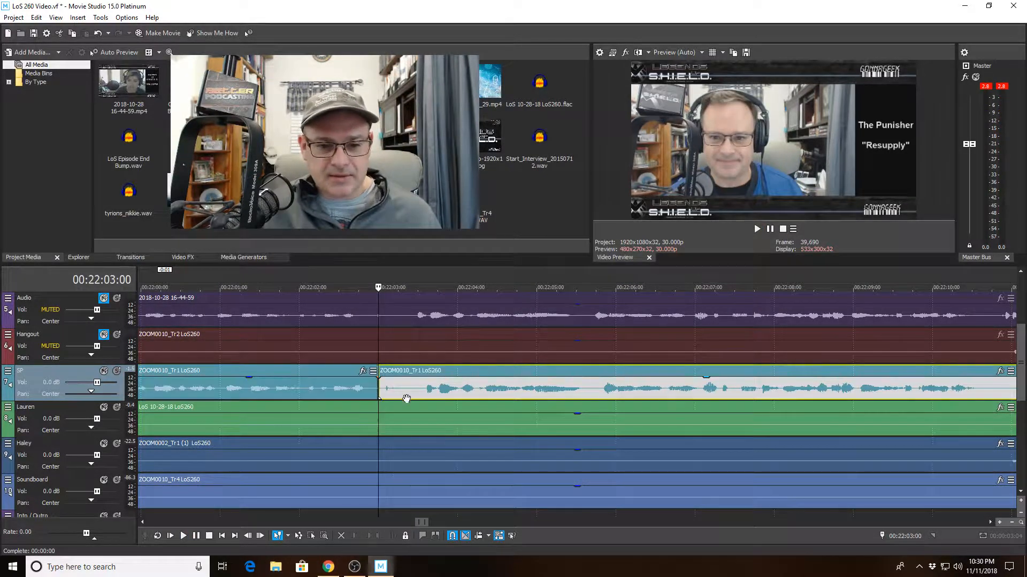
{"action": "left_click", "coordinate": [405, 395]}
{"action": "left_click", "coordinate": [378, 536]}
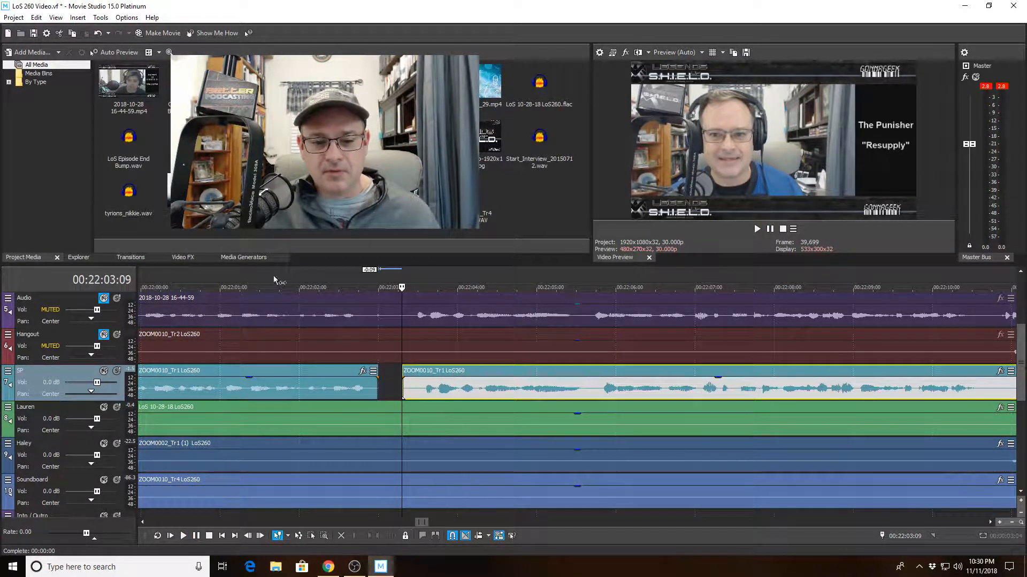
- Play the timeline from shortly before the 00:22:03:00 cut and examine the waveforms on tracks 7 to 9 up to 00:22:20:00
{"action": "left_click", "coordinate": [265, 387]}
{"action": "key", "text": "space"}
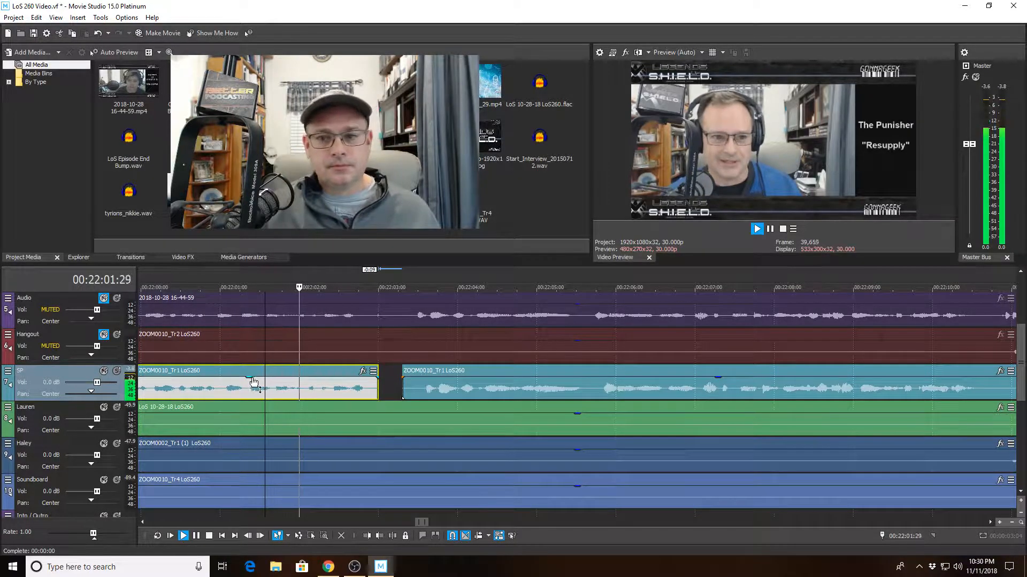
{"action": "scroll", "coordinate": [241, 383], "scroll_direction": "down", "scroll_amount": 2}
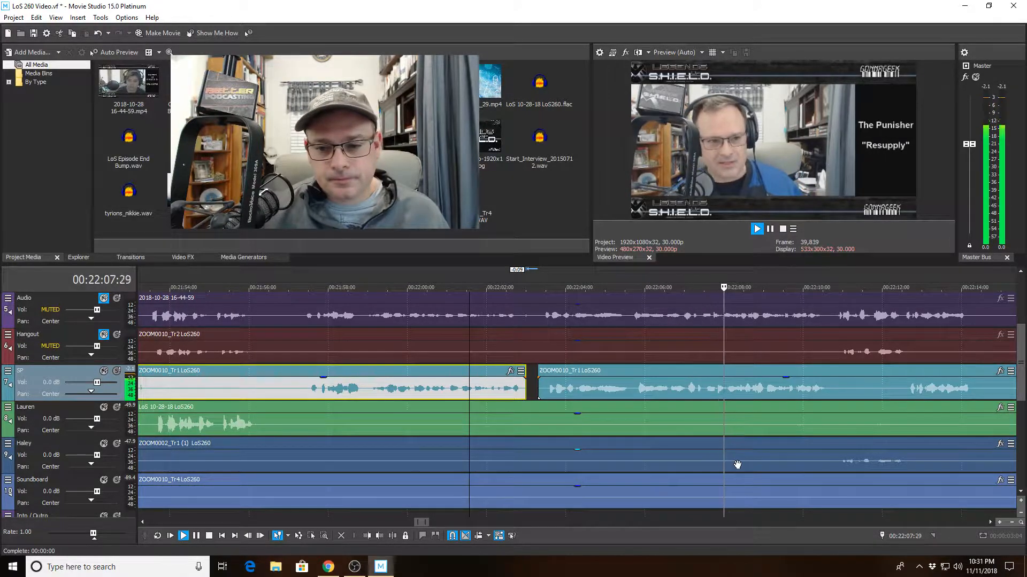
{"action": "scroll", "coordinate": [737, 465], "scroll_direction": "up", "scroll_amount": 2}
{"action": "scroll", "coordinate": [737, 464], "scroll_direction": "up", "scroll_amount": 1}
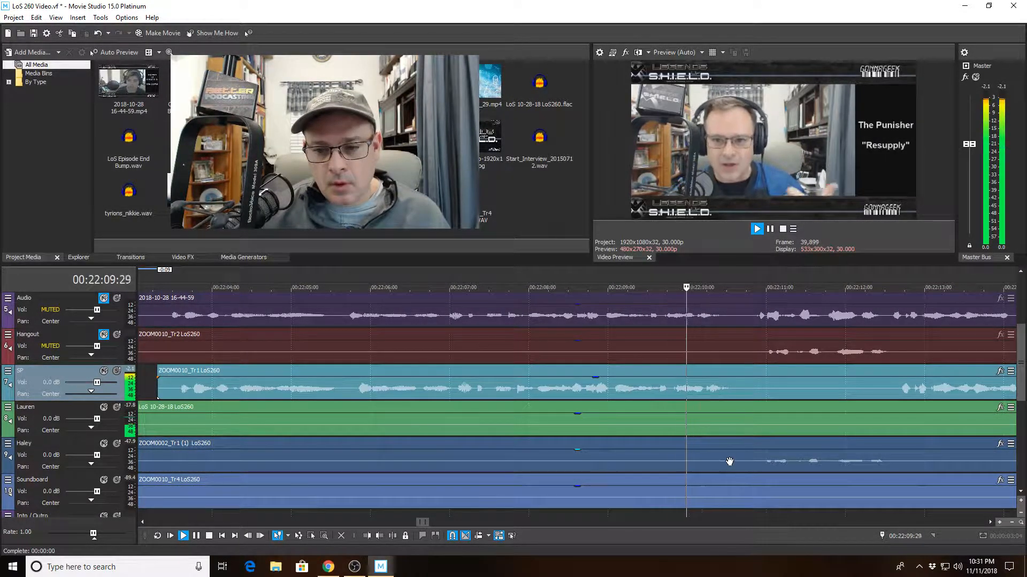
{"action": "scroll", "coordinate": [724, 458], "scroll_direction": "down", "scroll_amount": 1}
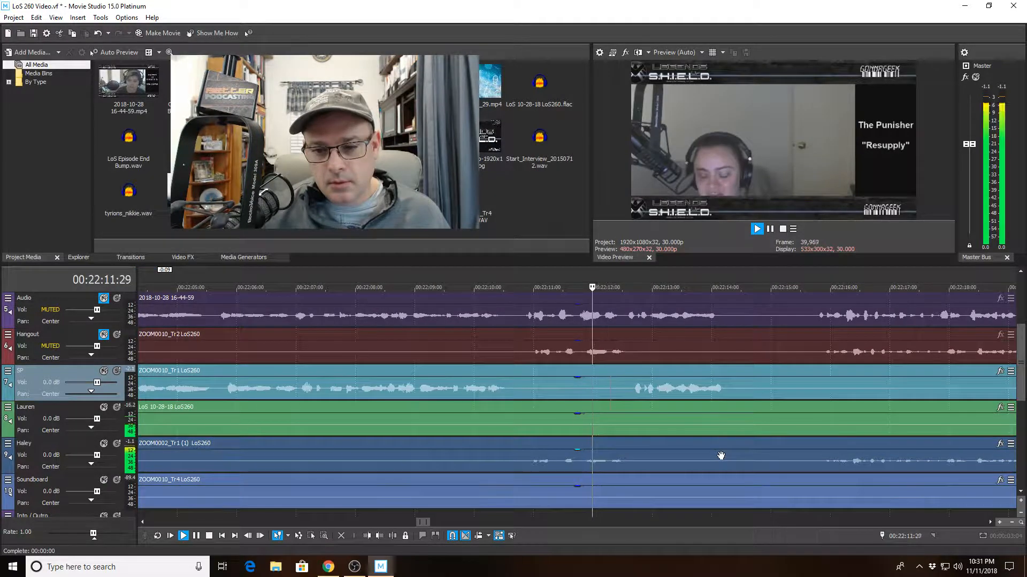
{"action": "scroll", "coordinate": [718, 454], "scroll_direction": "down", "scroll_amount": 1}
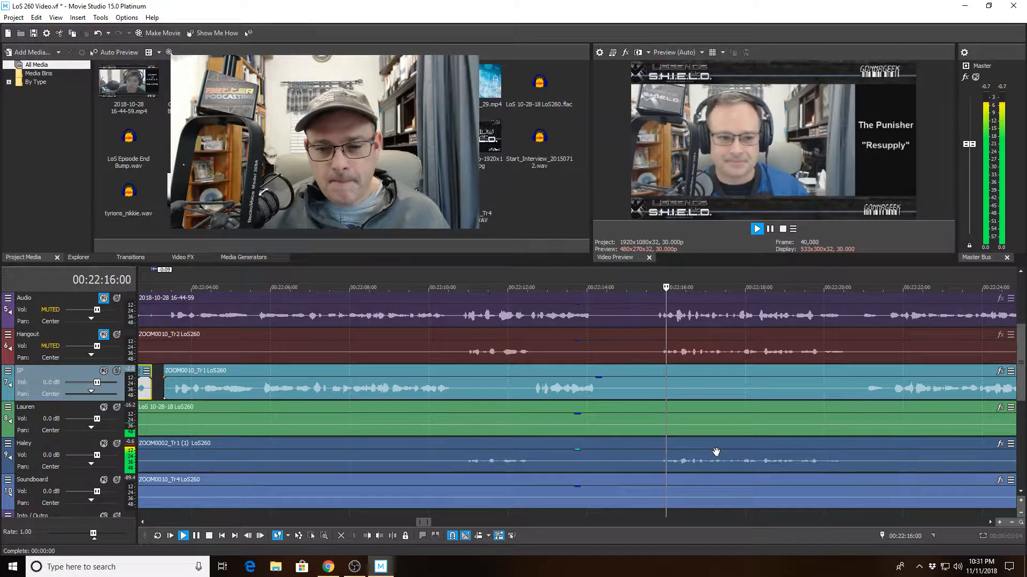
{"action": "scroll", "coordinate": [713, 455], "scroll_direction": "down", "scroll_amount": 1}
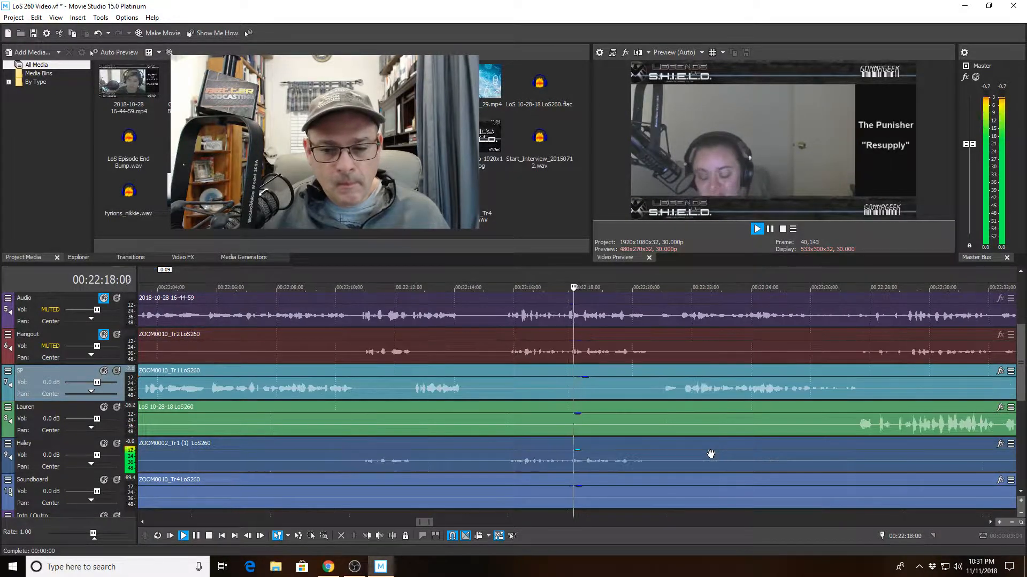
{"action": "scroll", "coordinate": [670, 445], "scroll_direction": "up", "scroll_amount": 2}
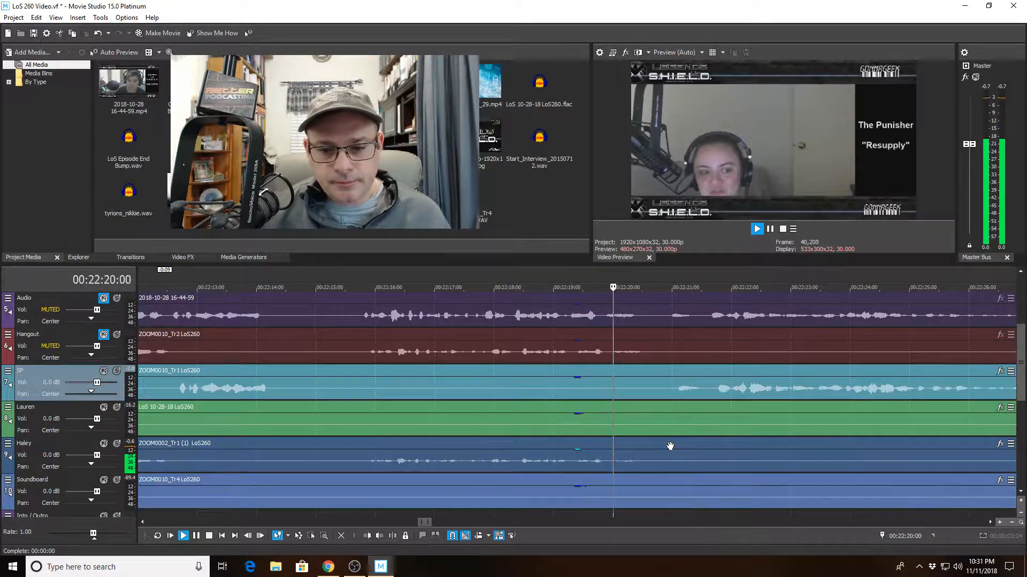
- Listen on from 00:22:20:00 to about 00:22:43:29, and replay from 00:22:40:19 to examine the speakers' tracks for noise
{"action": "scroll", "coordinate": [670, 445], "scroll_direction": "down", "scroll_amount": 1}
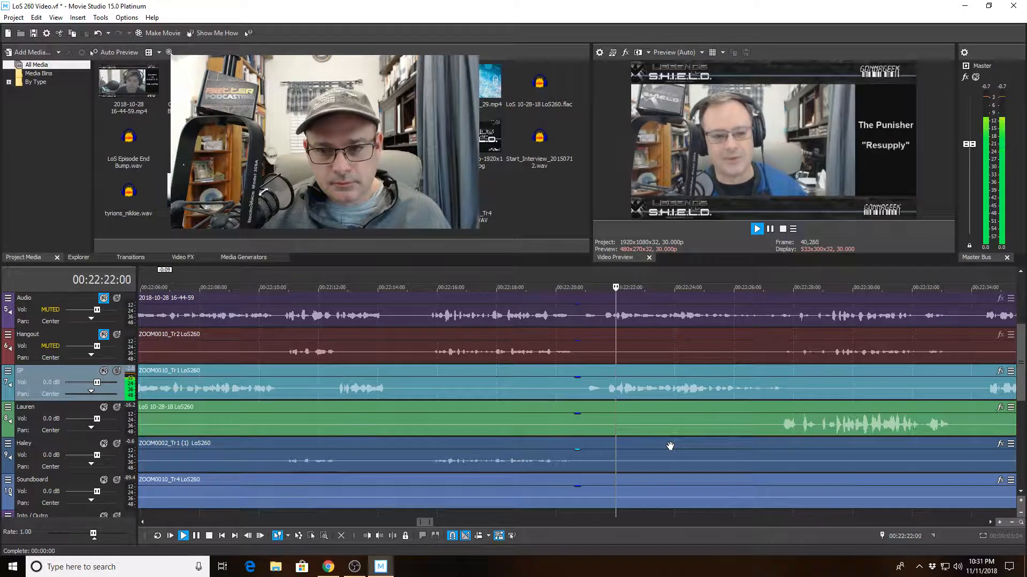
{"action": "scroll", "coordinate": [673, 454], "scroll_direction": "down", "scroll_amount": 2}
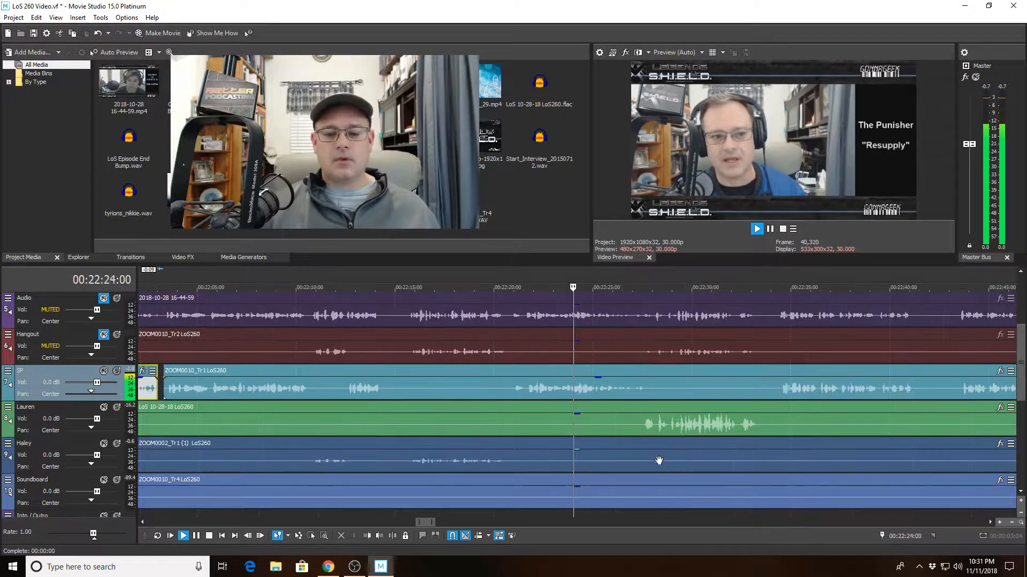
{"action": "scroll", "coordinate": [658, 460], "scroll_direction": "down", "scroll_amount": 1}
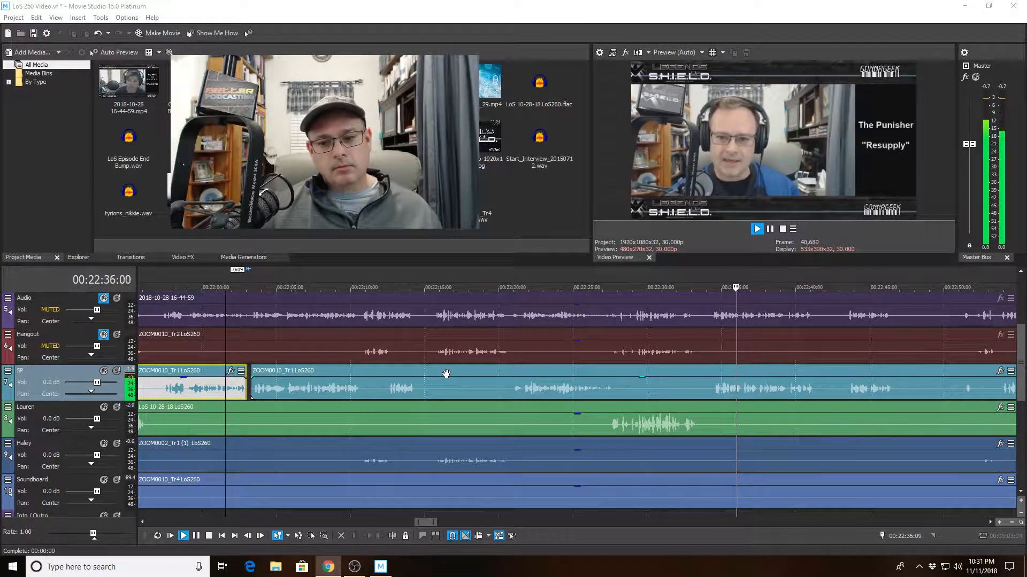
{"action": "scroll", "coordinate": [517, 381], "scroll_direction": "down", "scroll_amount": 2}
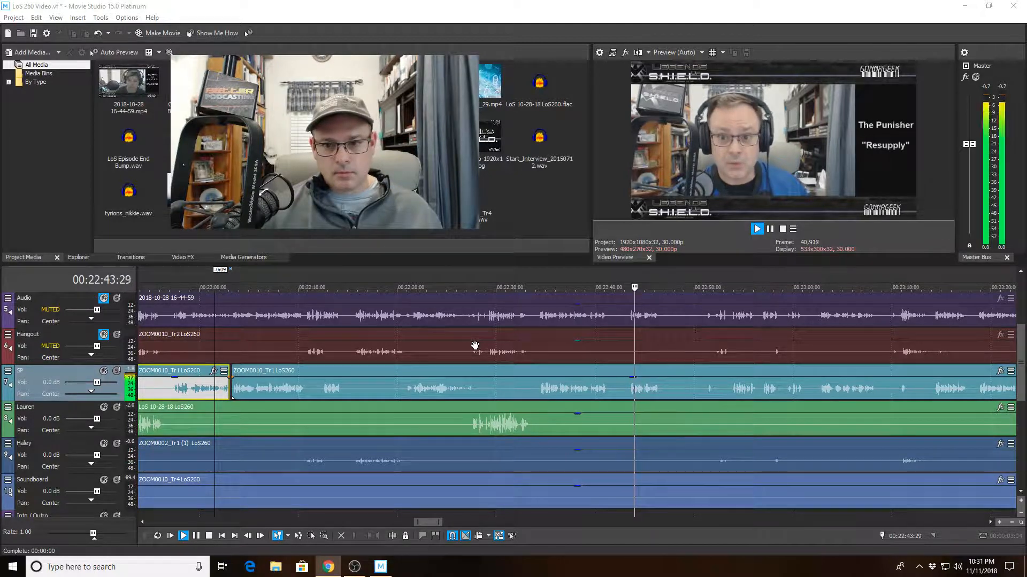
{"action": "left_click", "coordinate": [601, 391]}
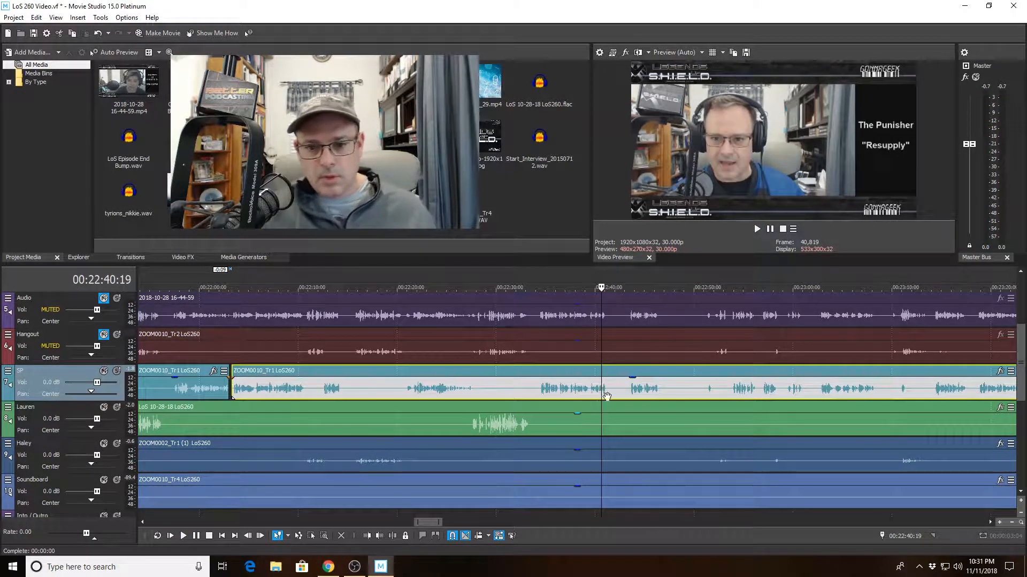
{"action": "scroll", "coordinate": [609, 398], "scroll_direction": "up", "scroll_amount": 3}
{"action": "key", "text": "space"}
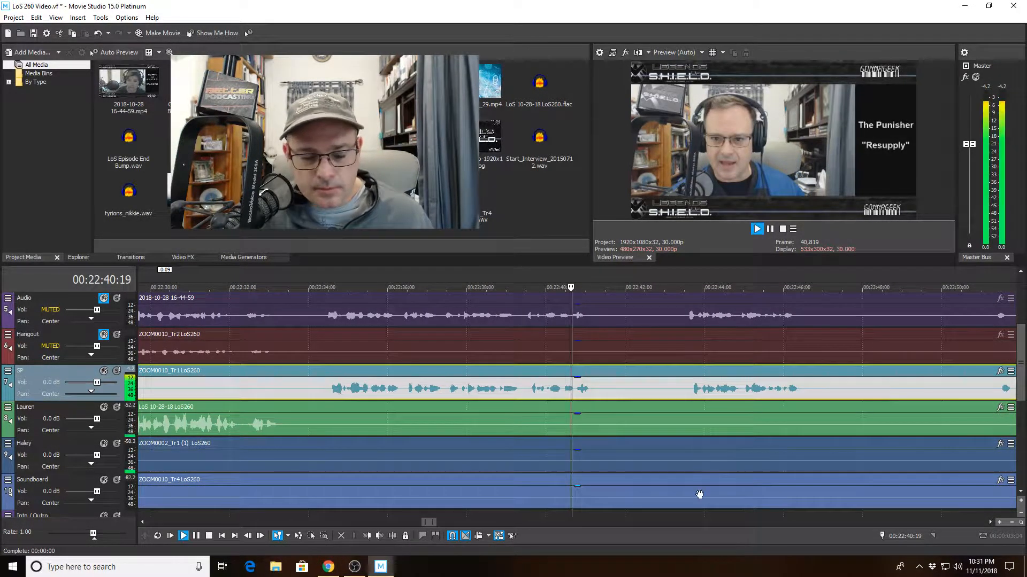
- Split the track 9 clip at 00:22:42:28 and trim the start of the new piece to 00:22:44:08
{"action": "left_click", "coordinate": [661, 463]}
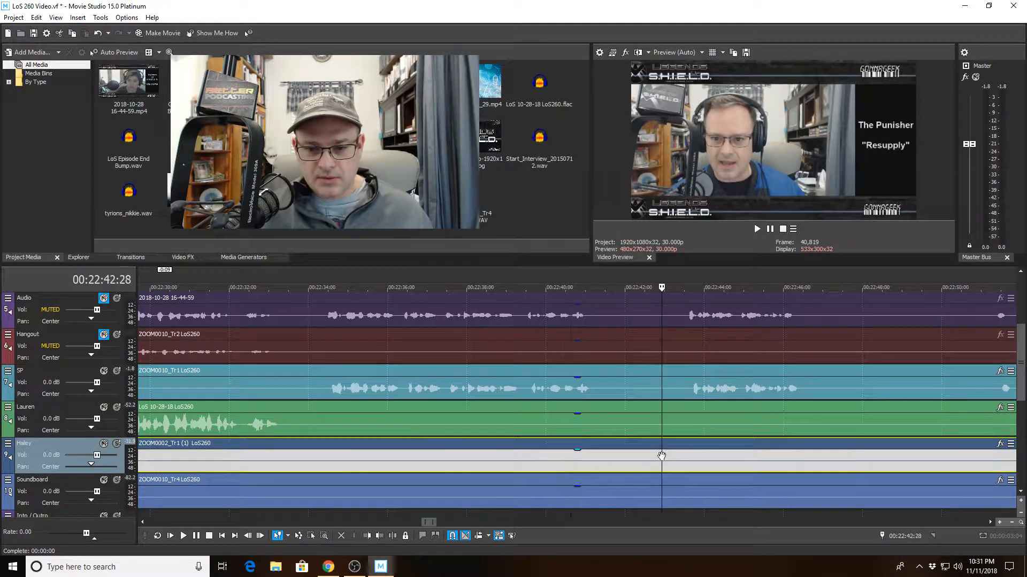
{"action": "left_click", "coordinate": [393, 536]}
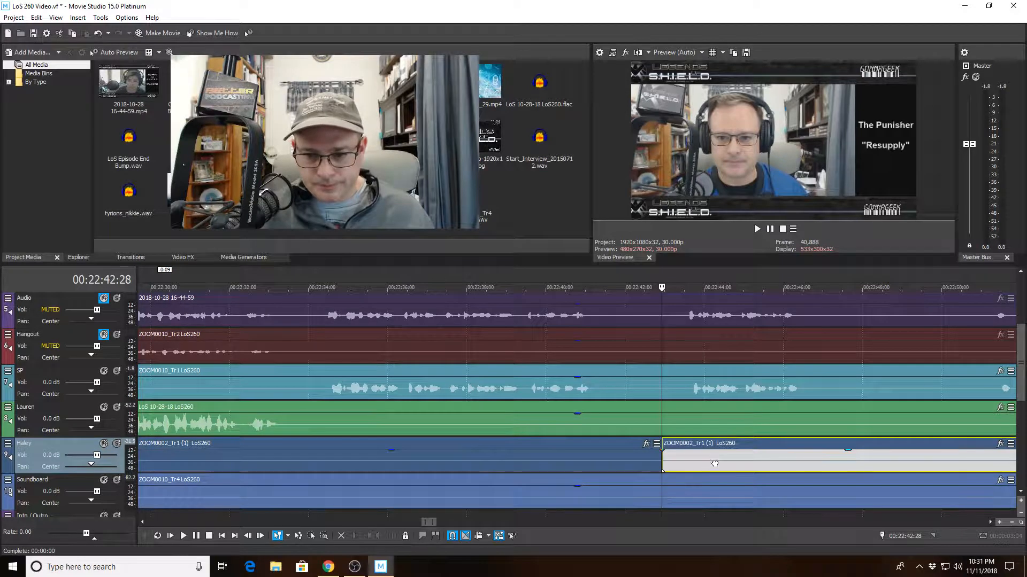
{"action": "left_click", "coordinate": [714, 465]}
{"action": "left_click", "coordinate": [366, 536]}
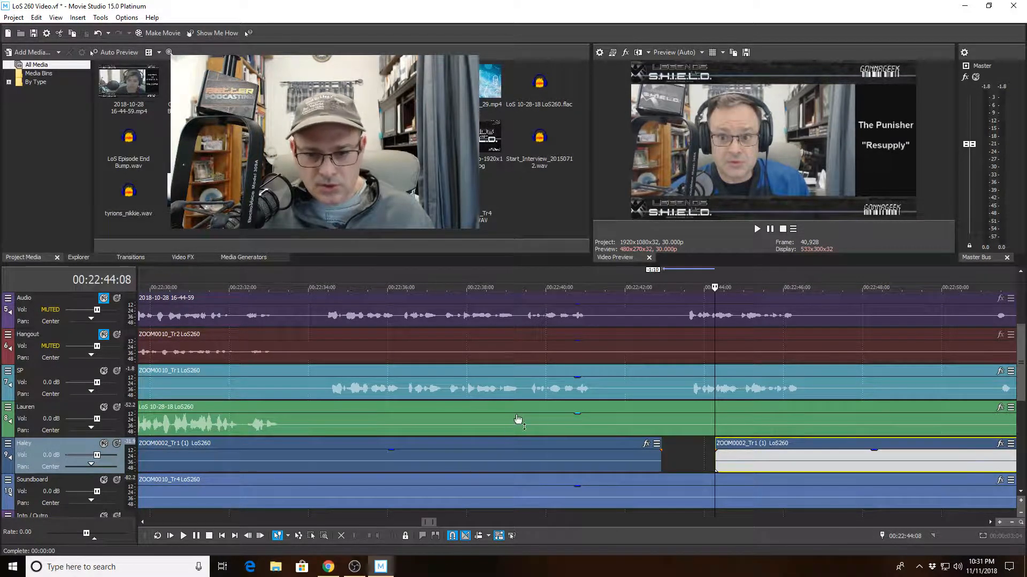
- Play the timeline from before the new track 9 gap and examine the waveforms on tracks 7 to 9 up to about 00:23:09:22
{"action": "left_click", "coordinate": [537, 381]}
{"action": "key", "text": "space"}
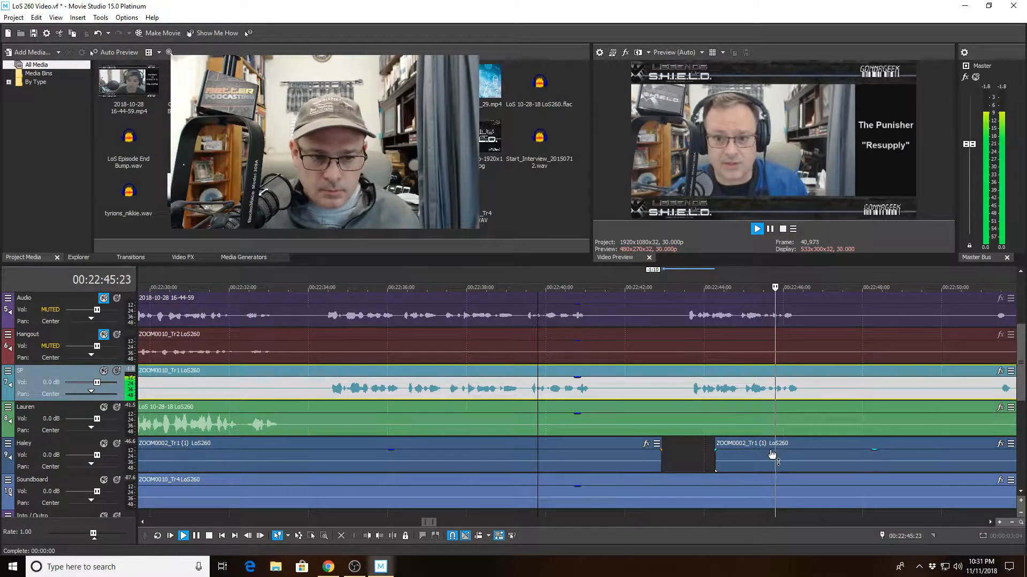
{"action": "scroll", "coordinate": [770, 457], "scroll_direction": "down", "scroll_amount": 2}
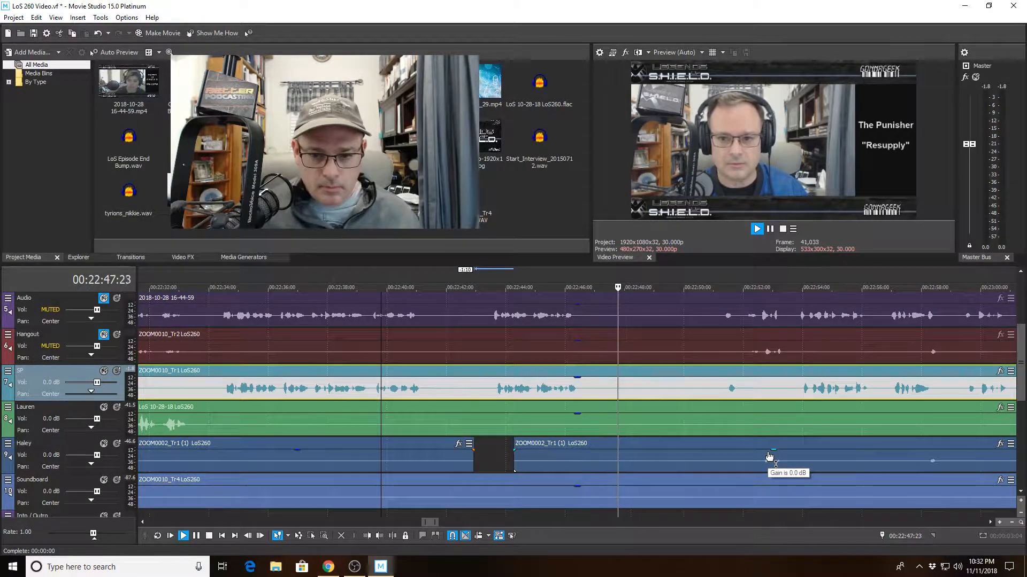
{"action": "scroll", "coordinate": [769, 456], "scroll_direction": "down", "scroll_amount": 2}
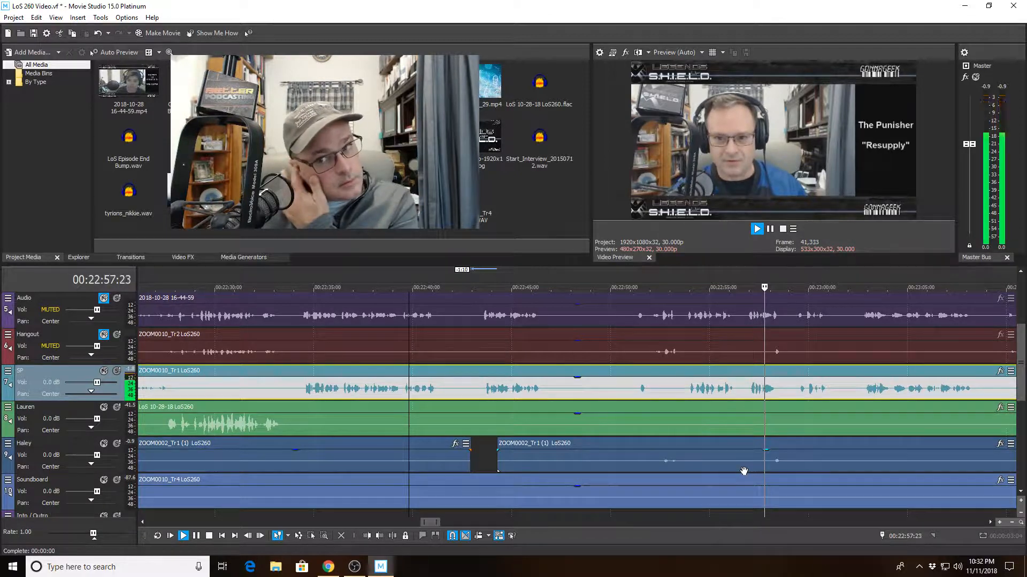
{"action": "scroll", "coordinate": [748, 466], "scroll_direction": "down", "scroll_amount": 5}
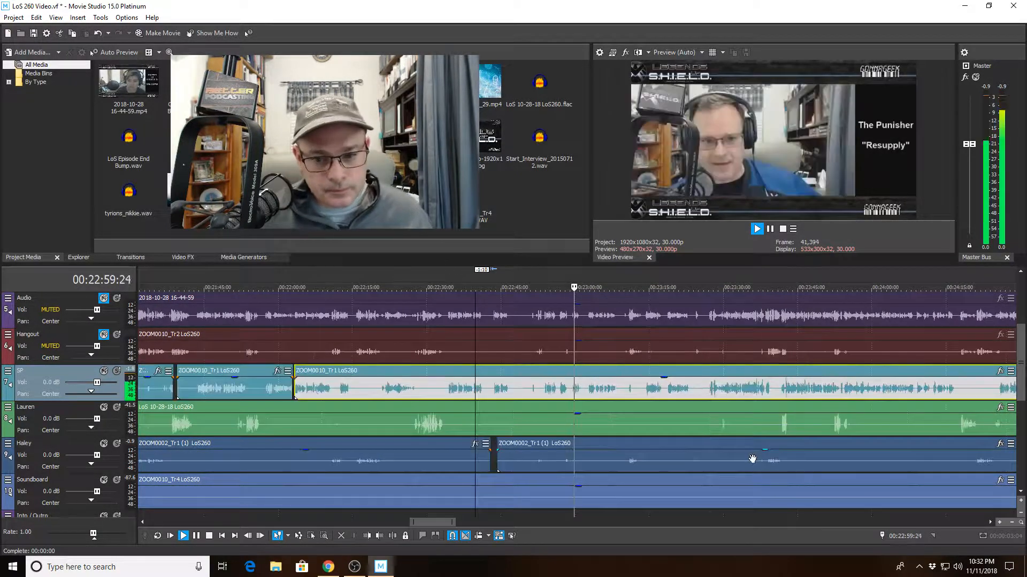
{"action": "scroll", "coordinate": [753, 460], "scroll_direction": "down", "scroll_amount": 10}
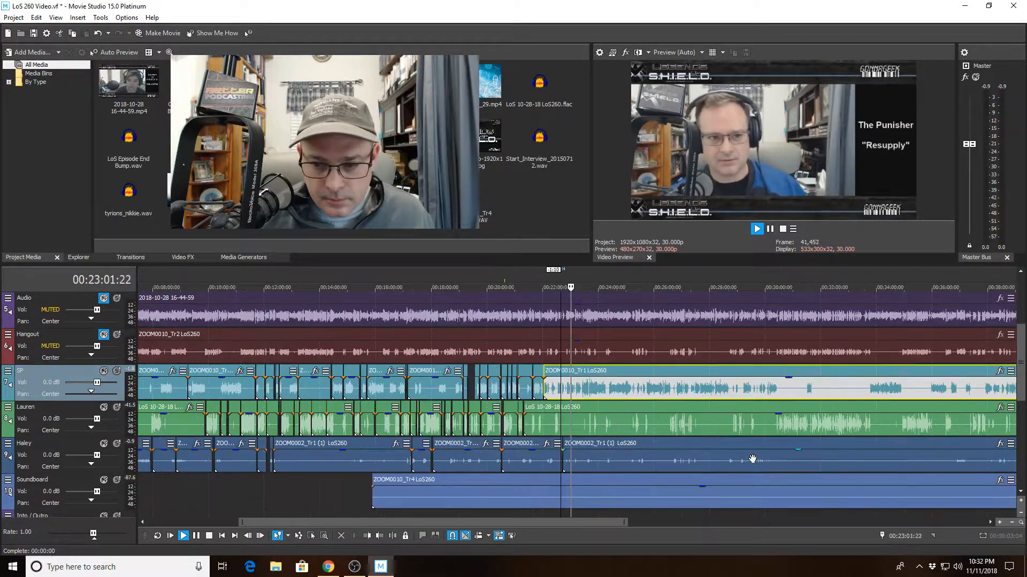
{"action": "scroll", "coordinate": [752, 460], "scroll_direction": "down", "scroll_amount": 2}
{"action": "scroll", "coordinate": [752, 460], "scroll_direction": "up", "scroll_amount": 12}
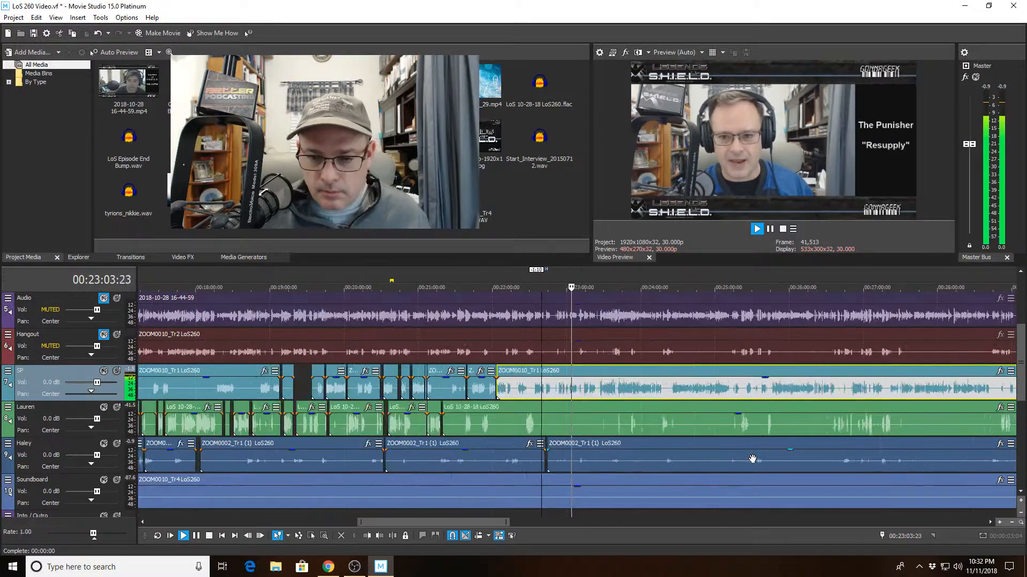
{"action": "scroll", "coordinate": [753, 459], "scroll_direction": "up", "scroll_amount": 2}
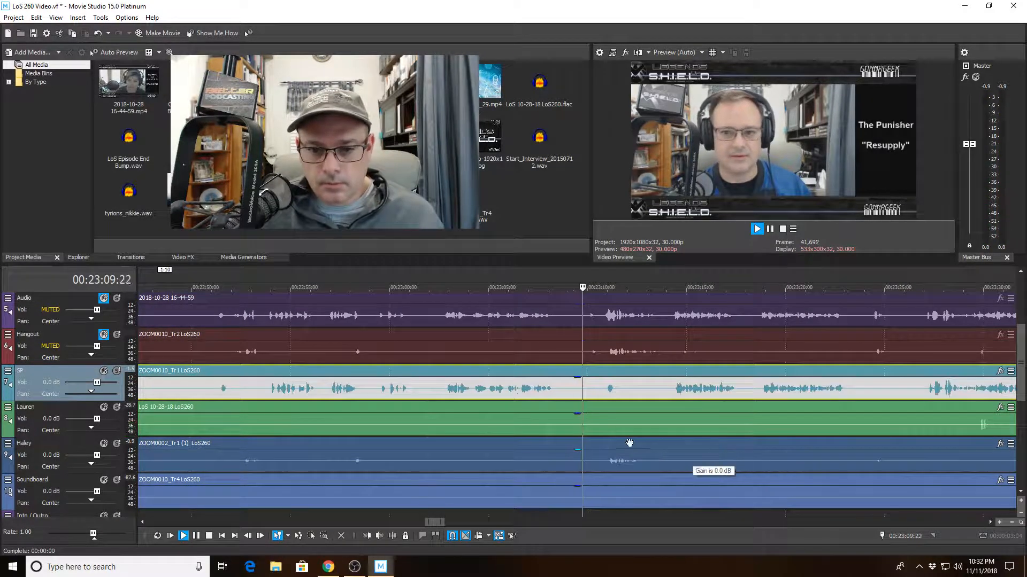
- Replay the timeline from 00:23:07:08 and again from the start of that track 7 phrase, checking the short sound after 00:23:10:00
{"action": "scroll", "coordinate": [626, 442], "scroll_direction": "down", "scroll_amount": 2}
{"action": "left_click", "coordinate": [533, 393]}
{"action": "key", "text": "space"}
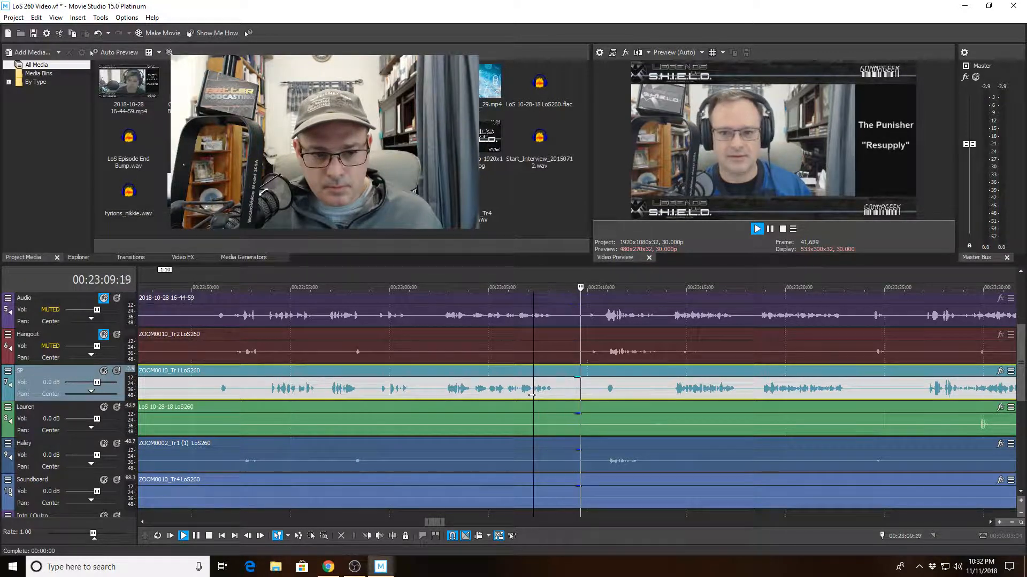
{"action": "key", "text": "space"}
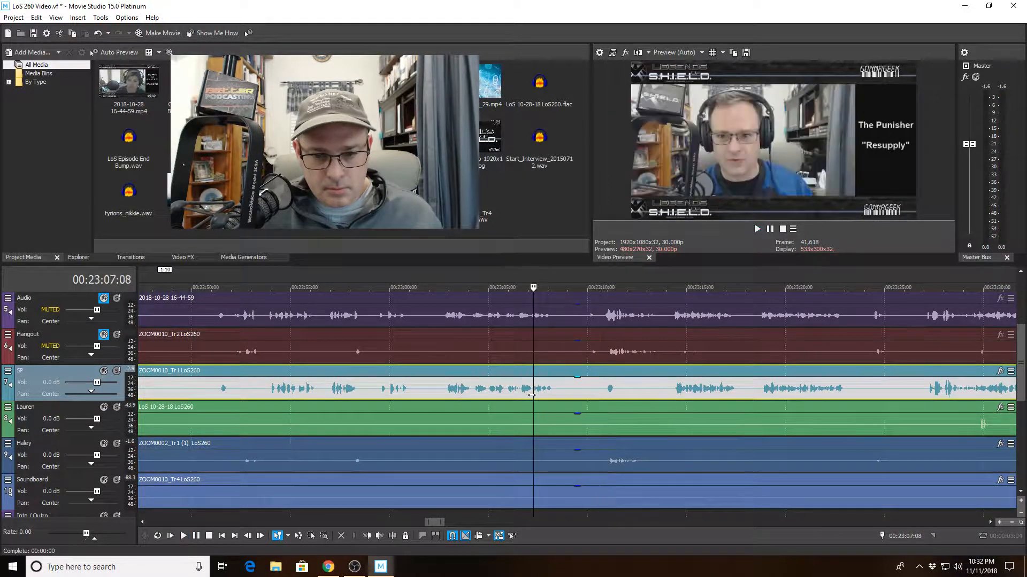
{"action": "left_click", "coordinate": [446, 388]}
{"action": "key", "text": "space"}
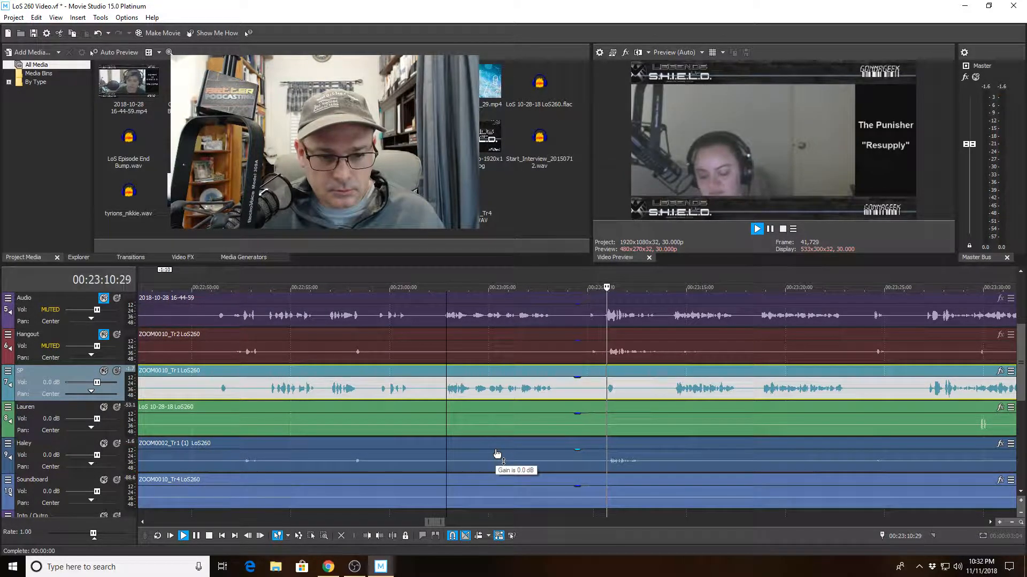
- Split the track 7 clip at 00:23:10:11, trim the new piece's start to 00:23:11:16, and play the gap back from 00:23:02:19
{"action": "left_click", "coordinate": [593, 394]}
{"action": "key", "text": "s"}
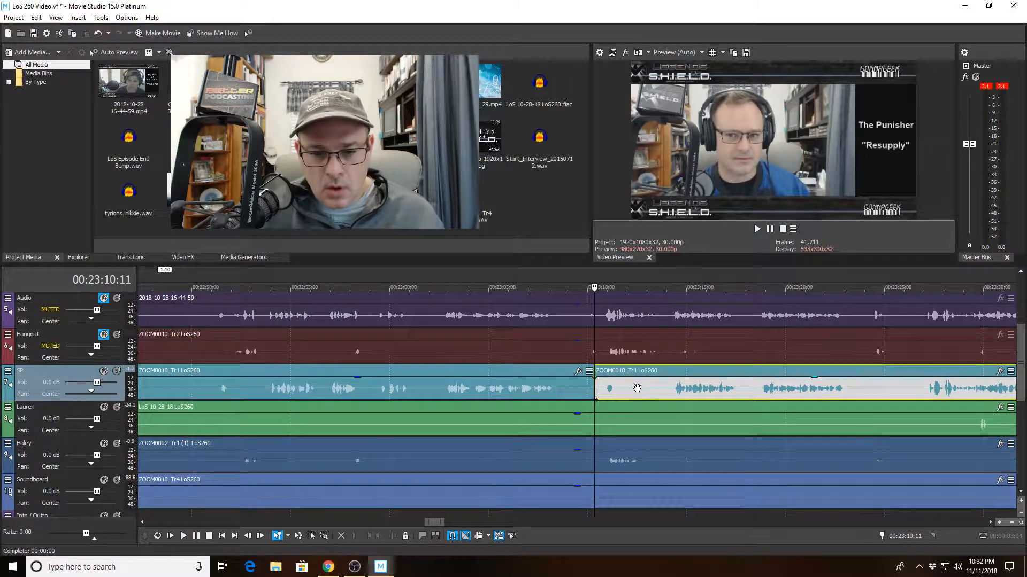
{"action": "left_click", "coordinate": [618, 388]}
{"action": "key", "text": "alt+bracketleft"}
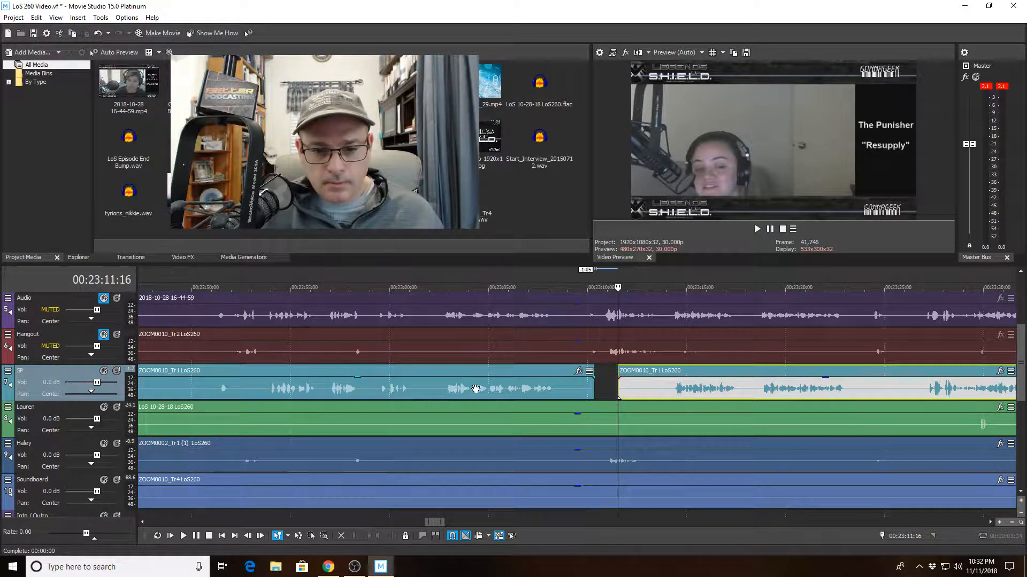
{"action": "left_click", "coordinate": [441, 384]}
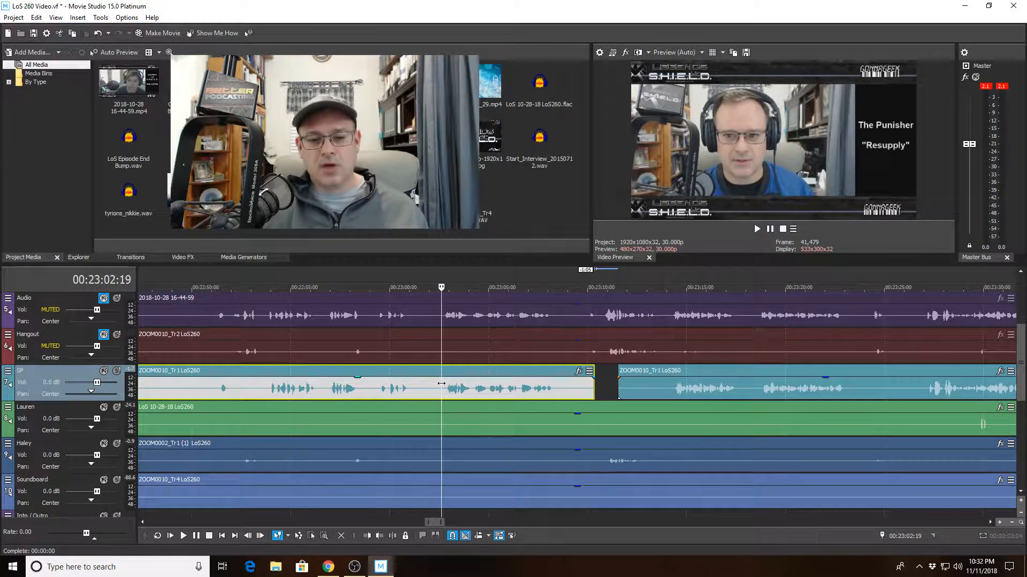
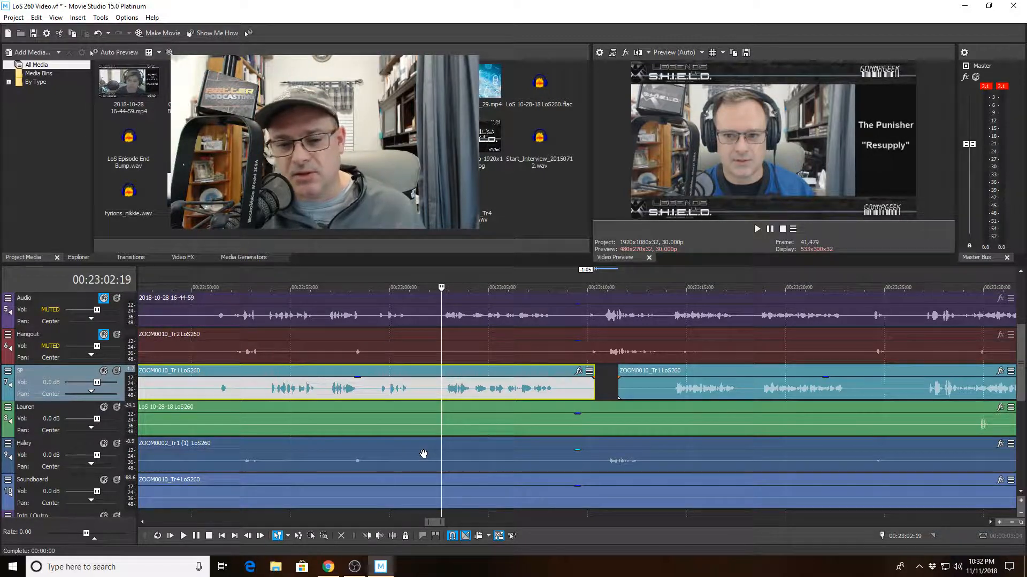
{"action": "key", "text": "space"}
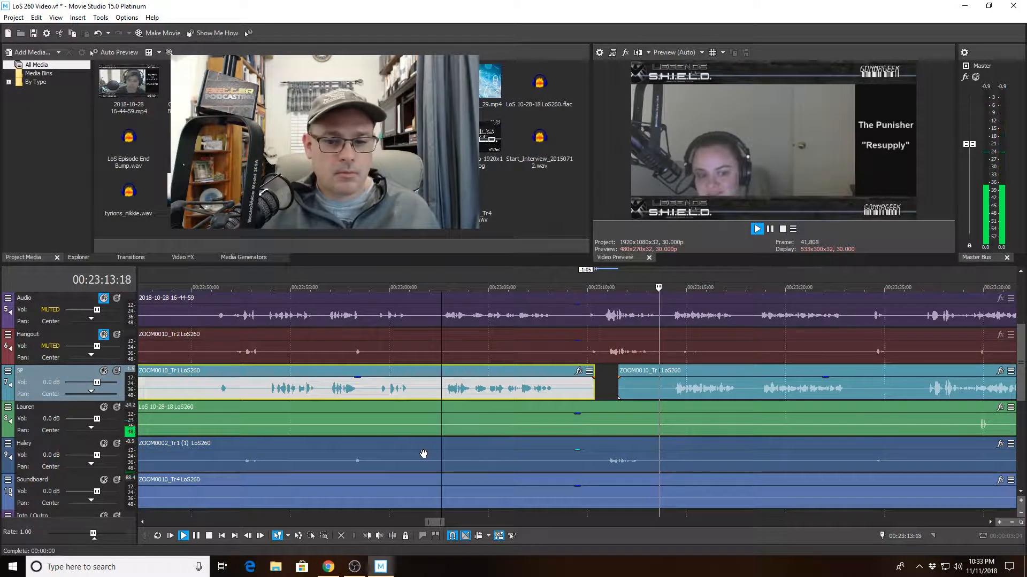
- Split the track 8 clip at 00:23:12:20 and trim the start of the new piece to 00:23:15:05
{"action": "left_click", "coordinate": [641, 421]}
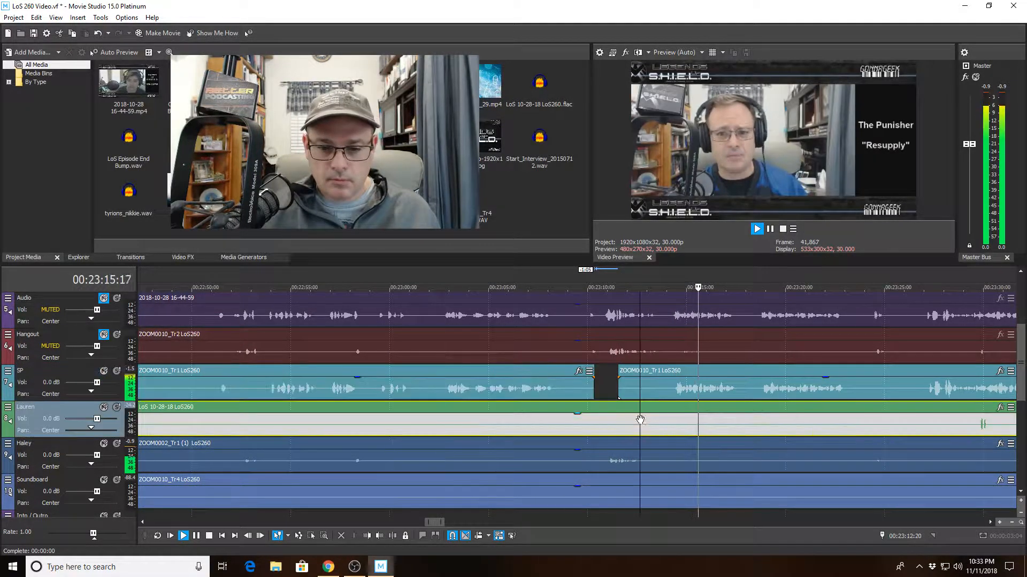
{"action": "left_click", "coordinate": [392, 536]}
{"action": "left_click", "coordinate": [691, 423]}
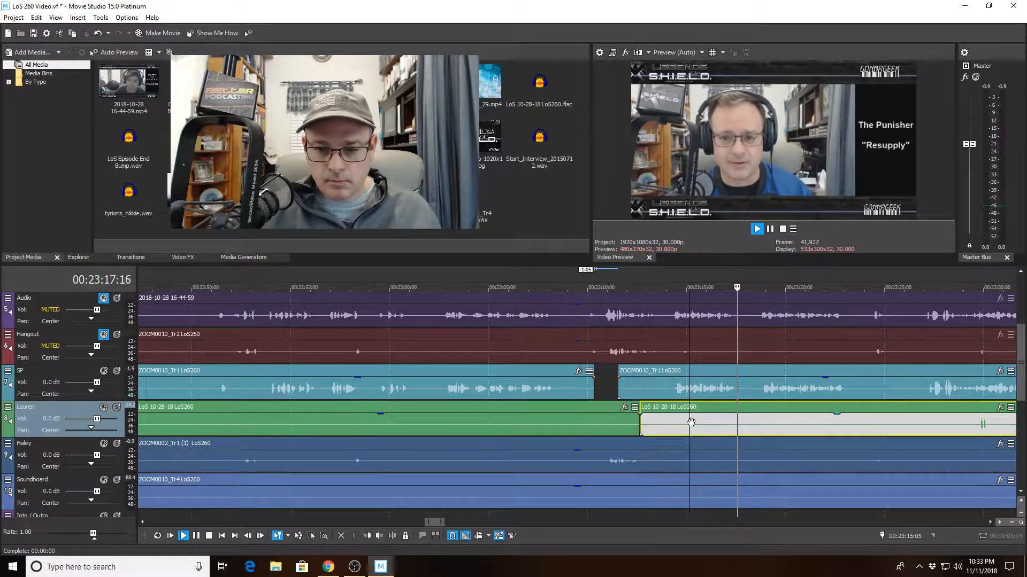
{"action": "left_click", "coordinate": [369, 535]}
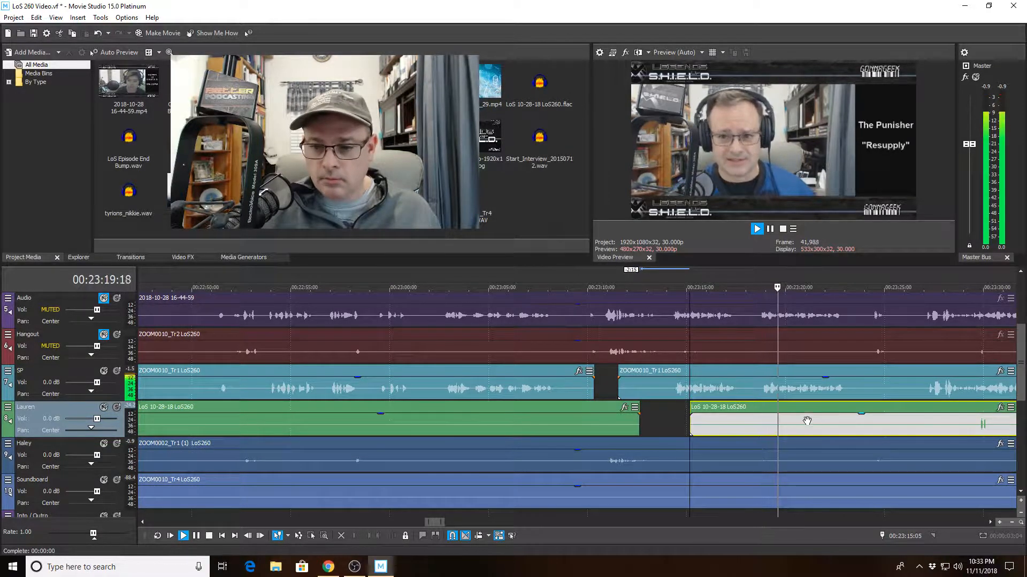
- Split the track 9 clip at 00:23:37:04 and trim the start of the new piece to 00:23:38:10
{"action": "scroll", "coordinate": [807, 421], "scroll_direction": "down", "scroll_amount": 2}
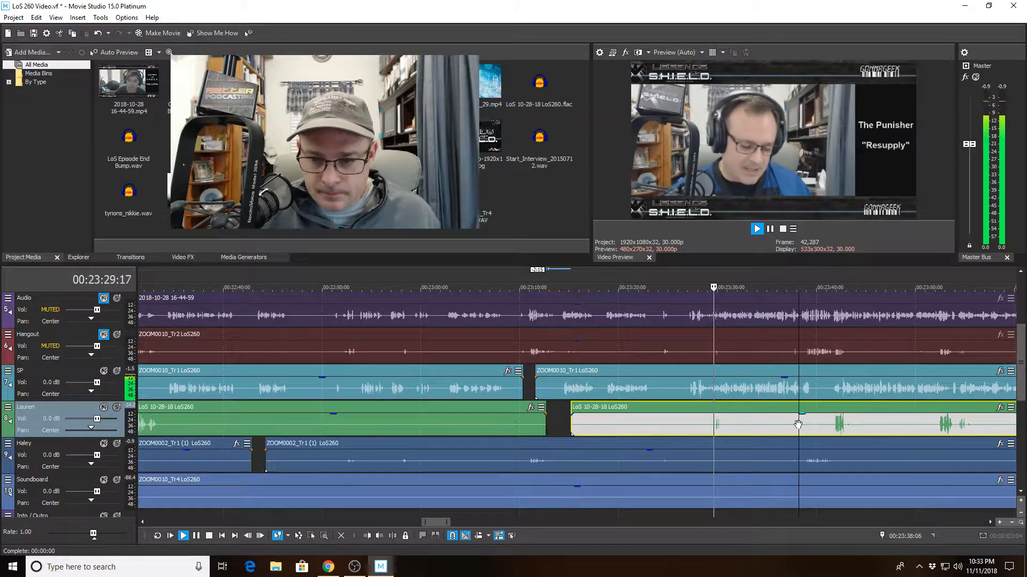
{"action": "scroll", "coordinate": [811, 417], "scroll_direction": "up", "scroll_amount": 5}
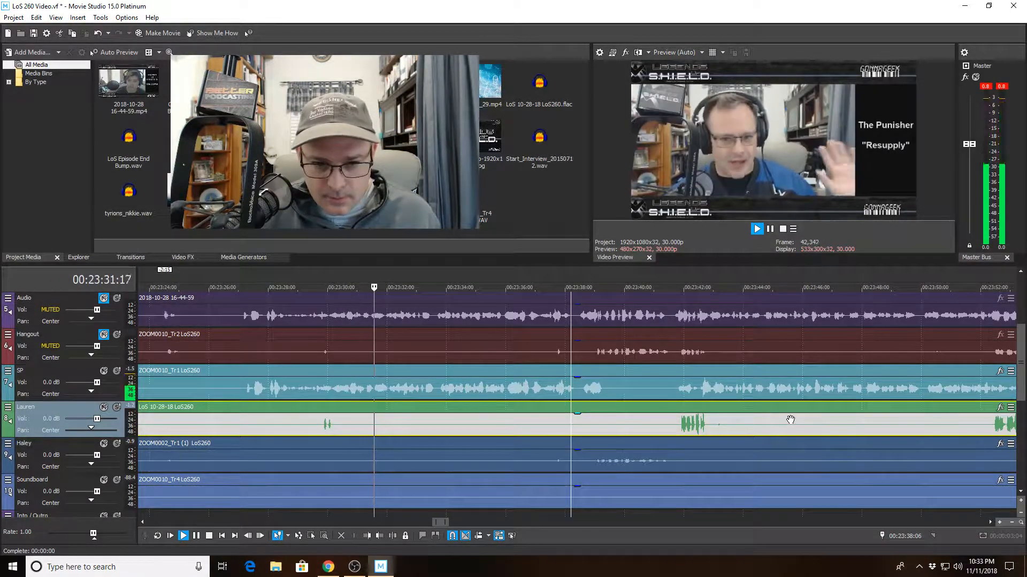
{"action": "scroll", "coordinate": [790, 420], "scroll_direction": "down", "scroll_amount": 2}
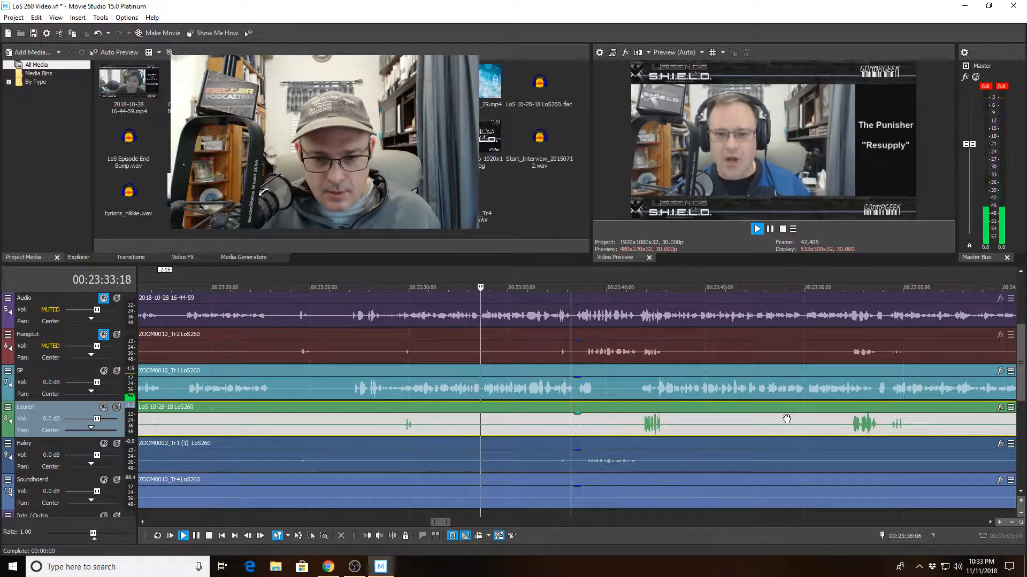
{"action": "scroll", "coordinate": [775, 420], "scroll_direction": "up", "scroll_amount": 4}
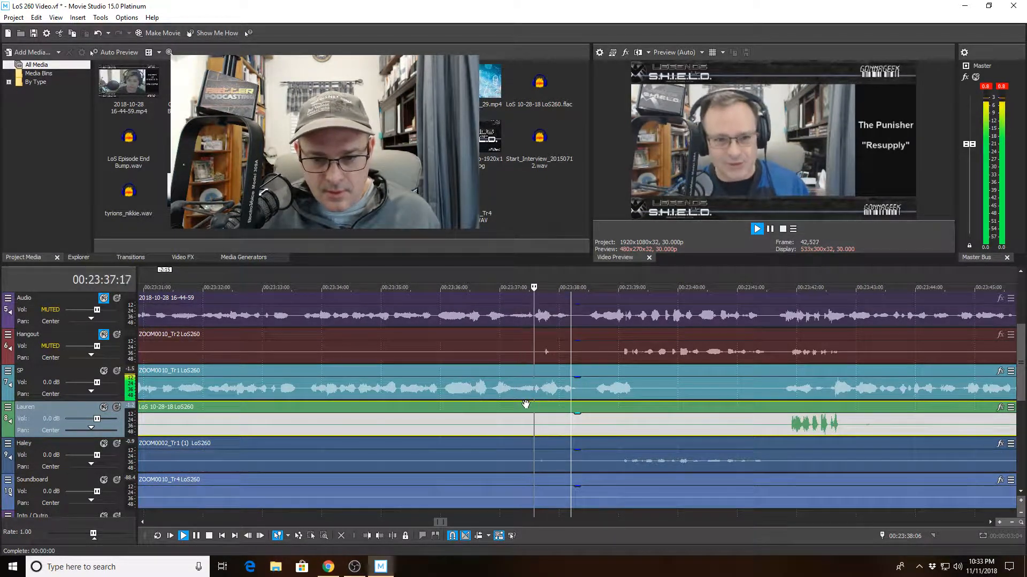
{"action": "left_click", "coordinate": [507, 454]}
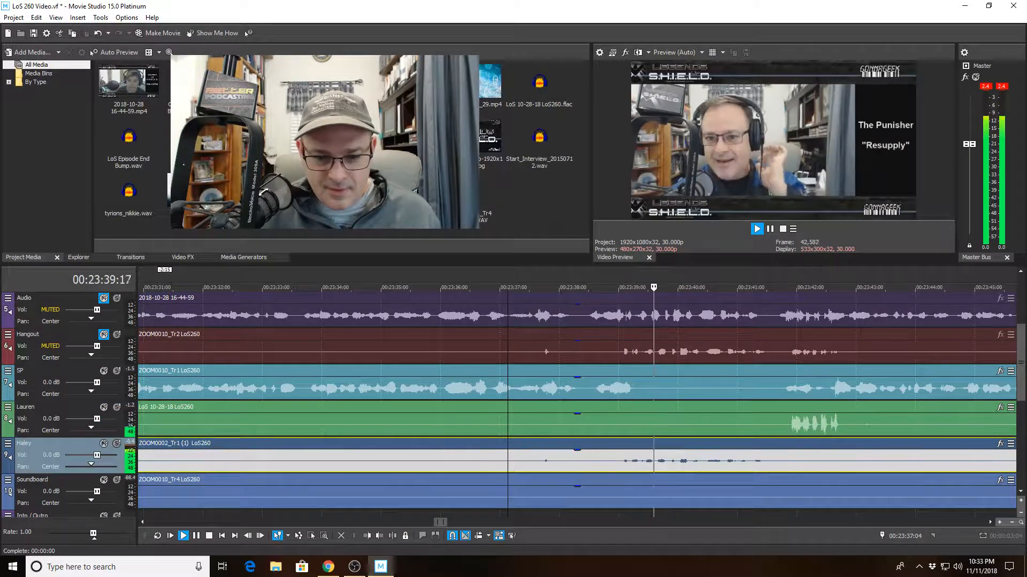
{"action": "key", "text": "s"}
{"action": "left_click", "coordinate": [577, 462]}
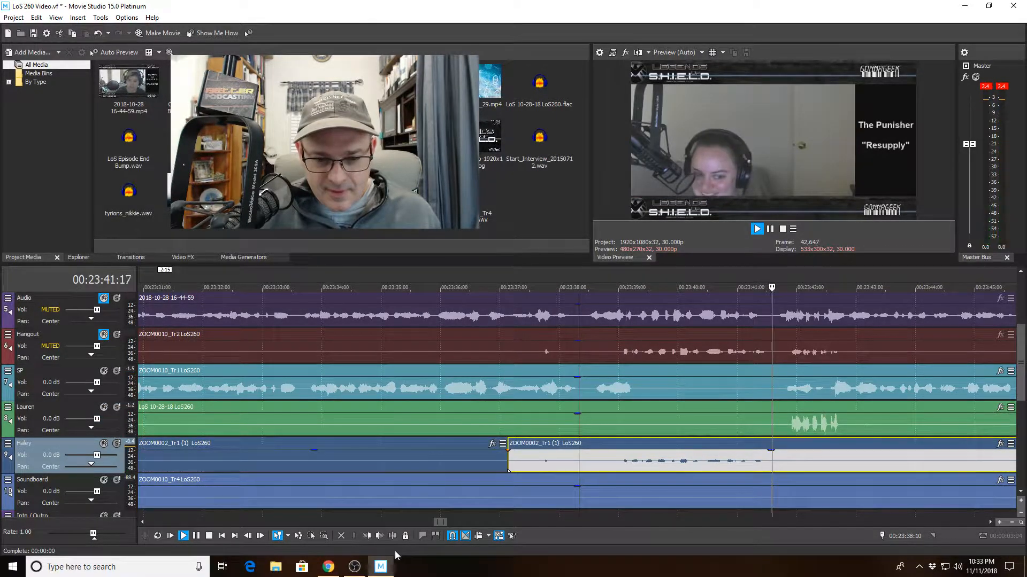
{"action": "left_click", "coordinate": [367, 536]}
- Play the timeline on past the track 9 gap up to about 00:24:23, examining the waveforms on tracks 7 to 9 for stray noises
{"action": "scroll", "coordinate": [487, 463], "scroll_direction": "down", "scroll_amount": 1}
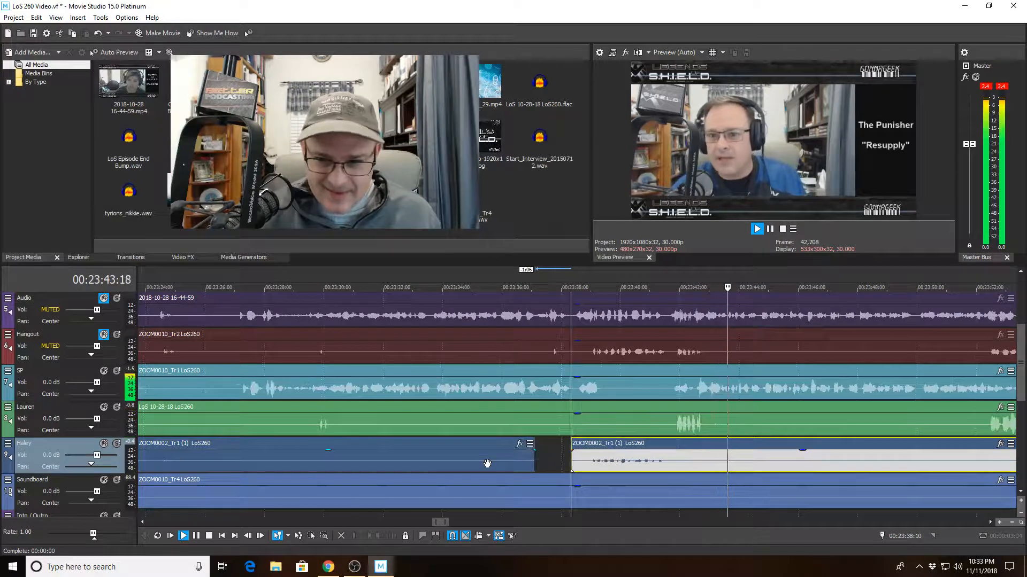
{"action": "scroll", "coordinate": [533, 459], "scroll_direction": "down", "scroll_amount": 1}
{"action": "left_click", "coordinate": [789, 396]}
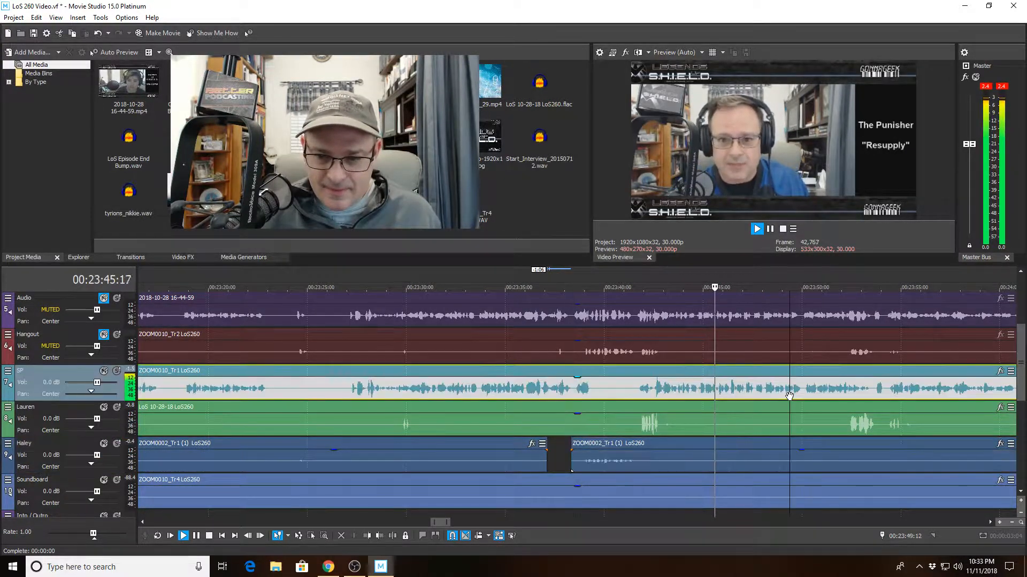
{"action": "scroll", "coordinate": [790, 397], "scroll_direction": "up", "scroll_amount": 1}
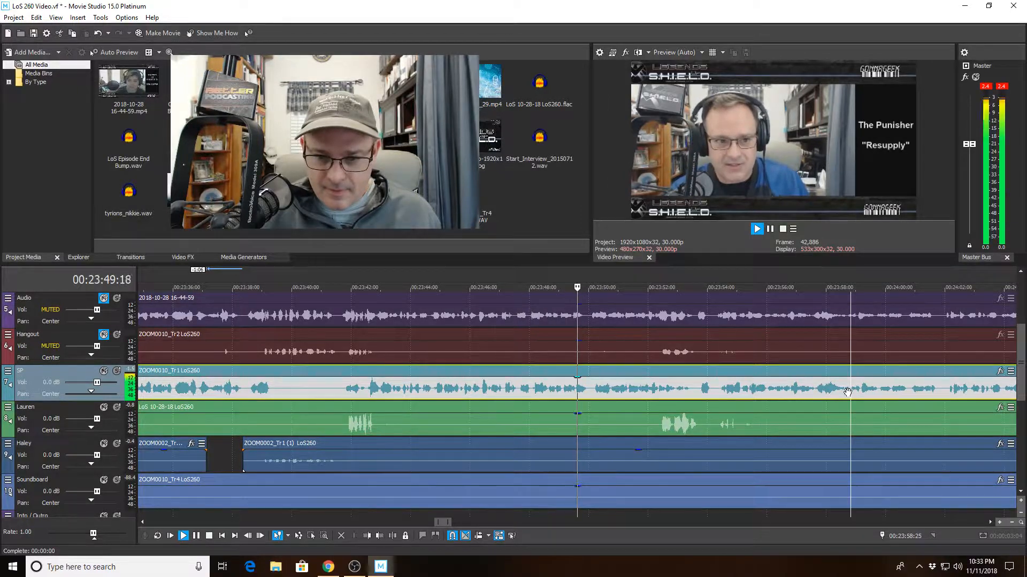
{"action": "scroll", "coordinate": [848, 392], "scroll_direction": "down", "scroll_amount": 1}
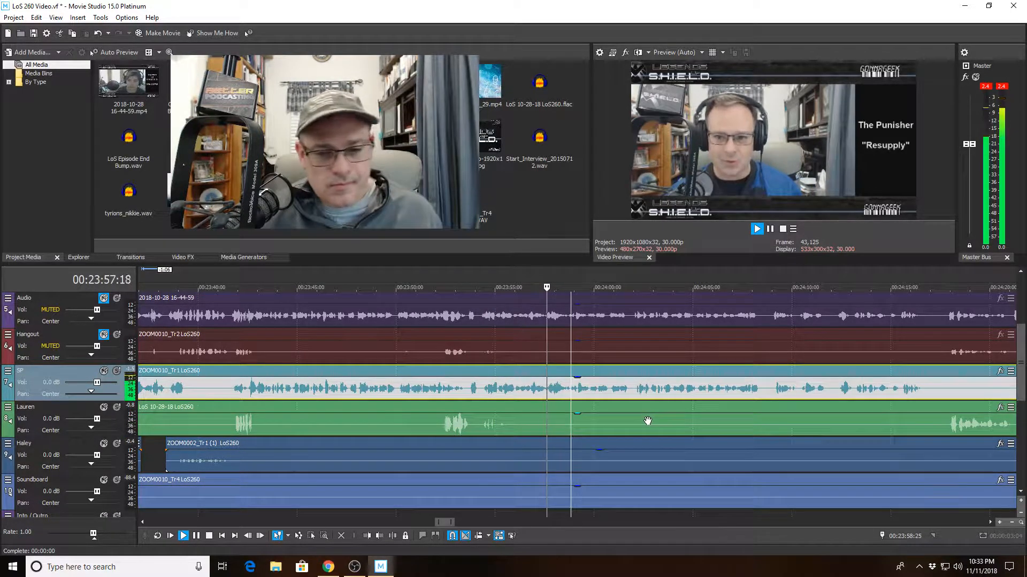
{"action": "scroll", "coordinate": [648, 421], "scroll_direction": "down", "scroll_amount": 1}
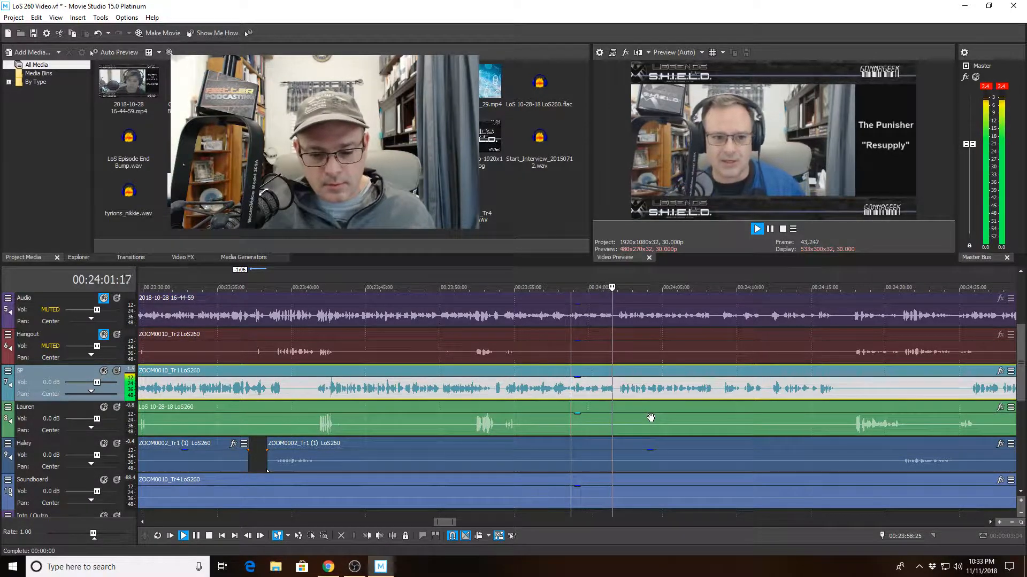
{"action": "scroll", "coordinate": [708, 455], "scroll_direction": "up", "scroll_amount": 1}
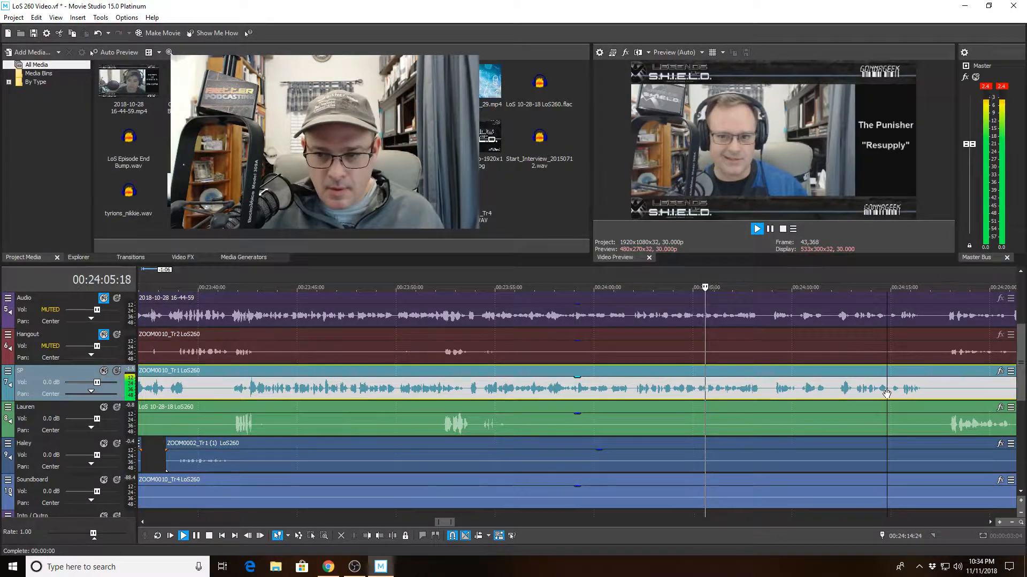
{"action": "scroll", "coordinate": [879, 394], "scroll_direction": "up", "scroll_amount": 1}
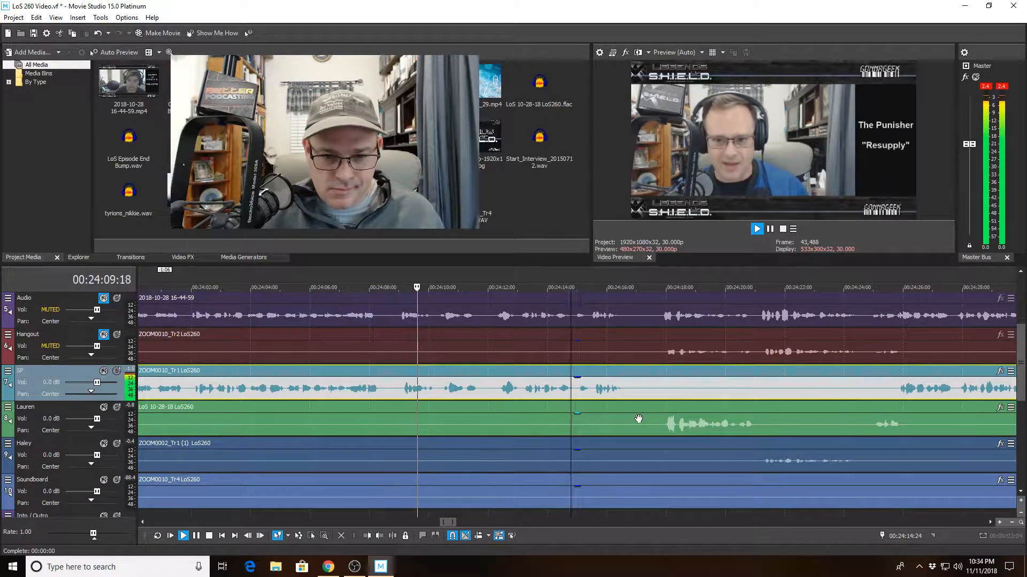
{"action": "scroll", "coordinate": [638, 418], "scroll_direction": "down", "scroll_amount": 1}
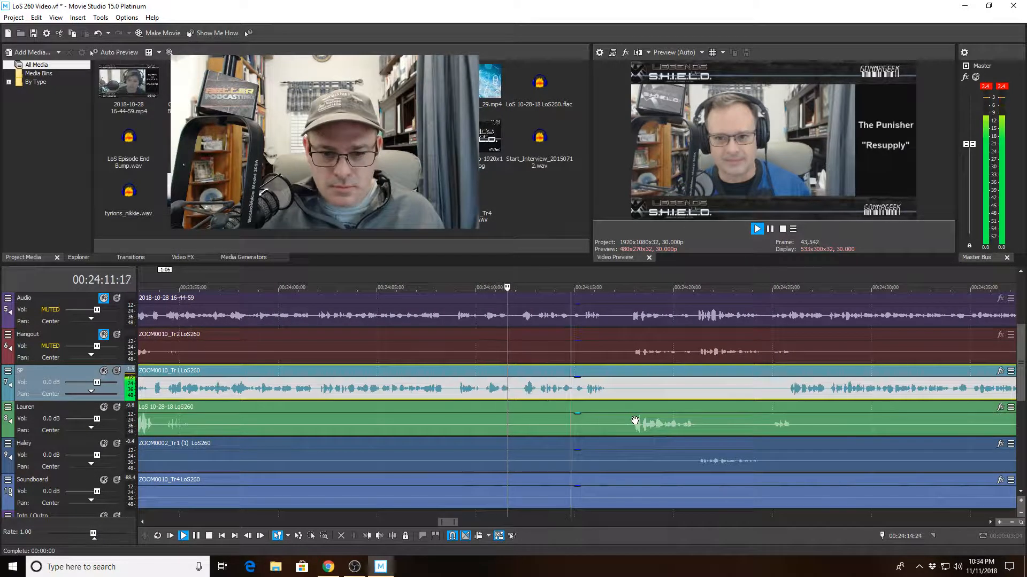
{"action": "left_click", "coordinate": [493, 389]}
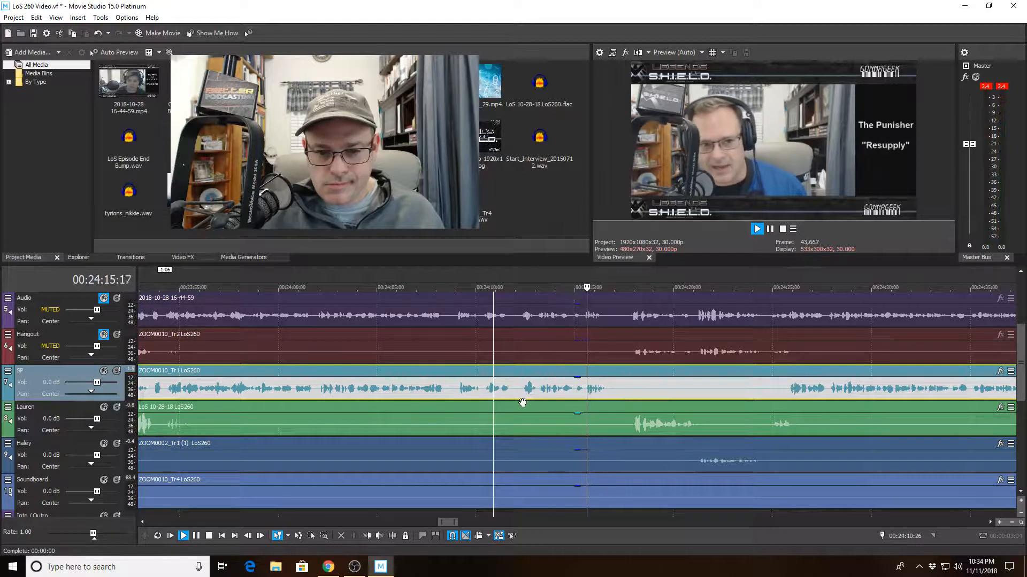
{"action": "scroll", "coordinate": [553, 401], "scroll_direction": "down", "scroll_amount": 1}
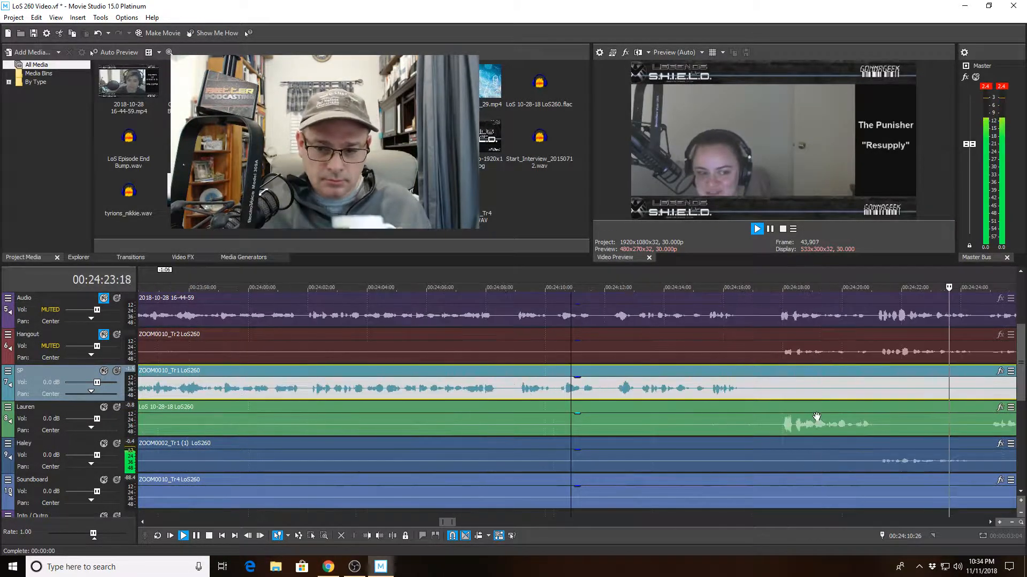
- Examine the stretch from about 00:24:23 to 00:25:11 during playback, checking tracks 7 to 9 for unwanted sounds between phrases
{"action": "left_click", "coordinate": [935, 424]}
{"action": "scroll", "coordinate": [935, 424], "scroll_direction": "up", "scroll_amount": 2}
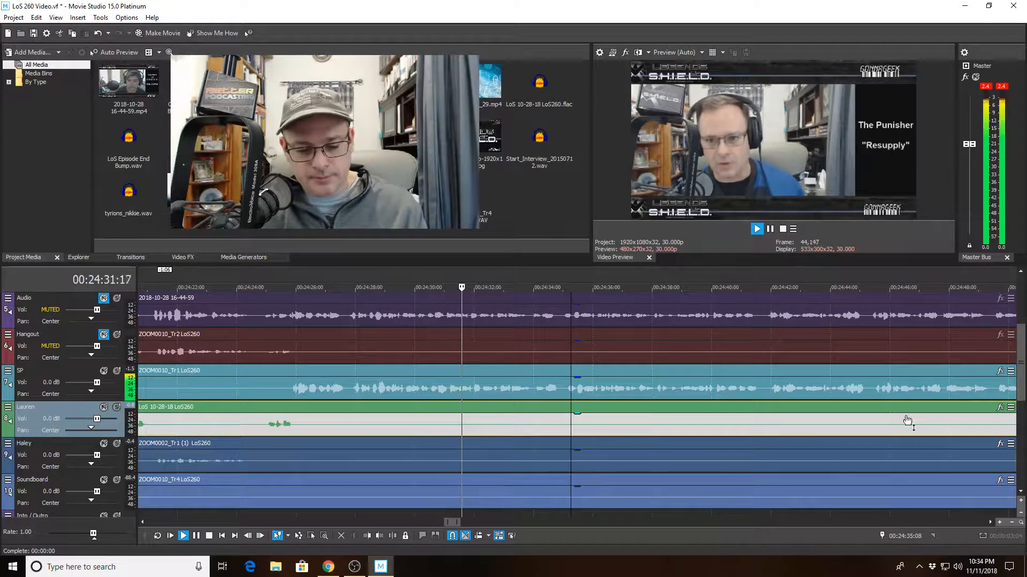
{"action": "left_click", "coordinate": [902, 386]}
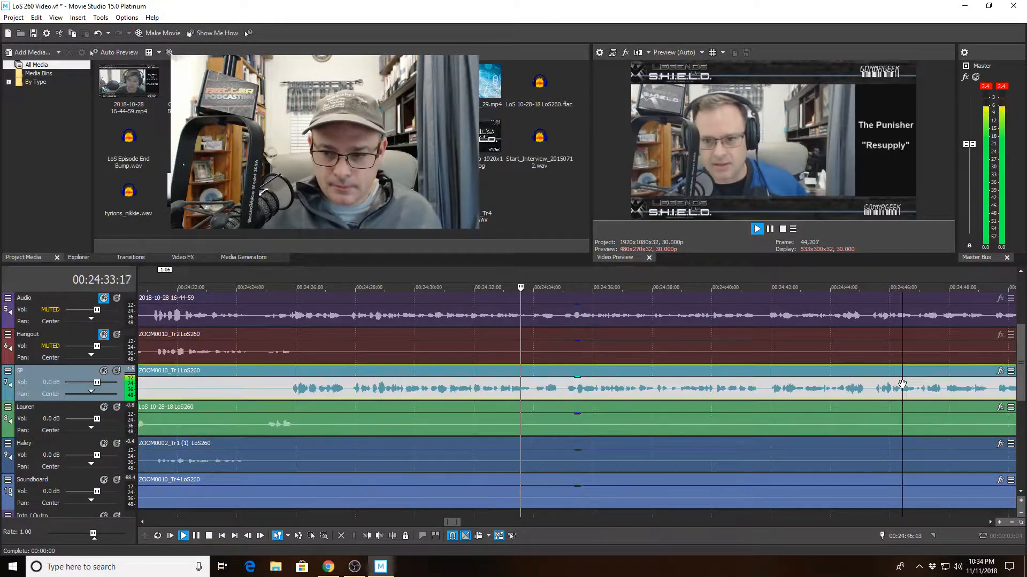
{"action": "scroll", "coordinate": [903, 384], "scroll_direction": "down", "scroll_amount": 2}
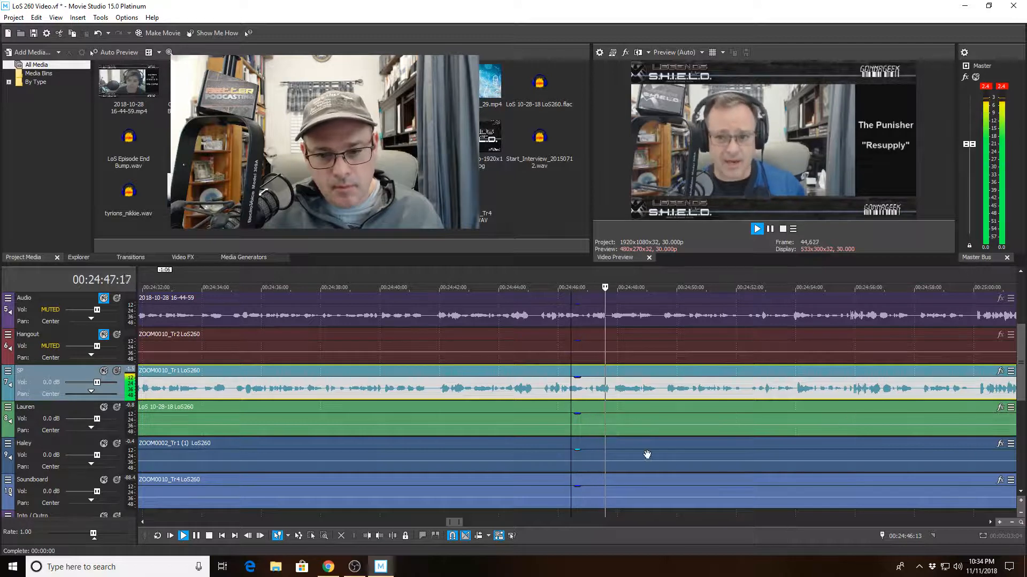
{"action": "scroll", "coordinate": [675, 420], "scroll_direction": "down", "scroll_amount": 3}
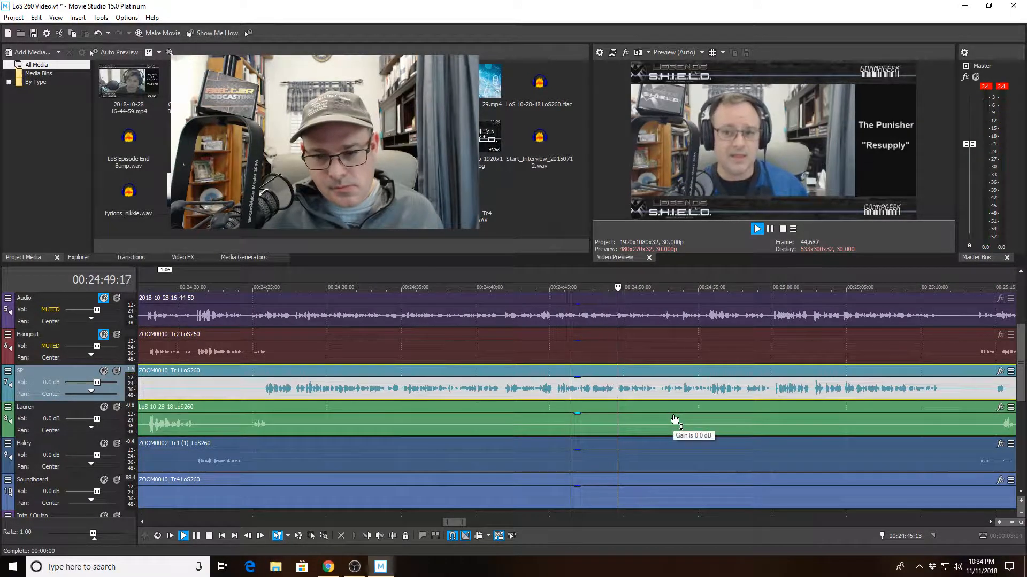
{"action": "scroll", "coordinate": [674, 420], "scroll_direction": "up", "scroll_amount": 3}
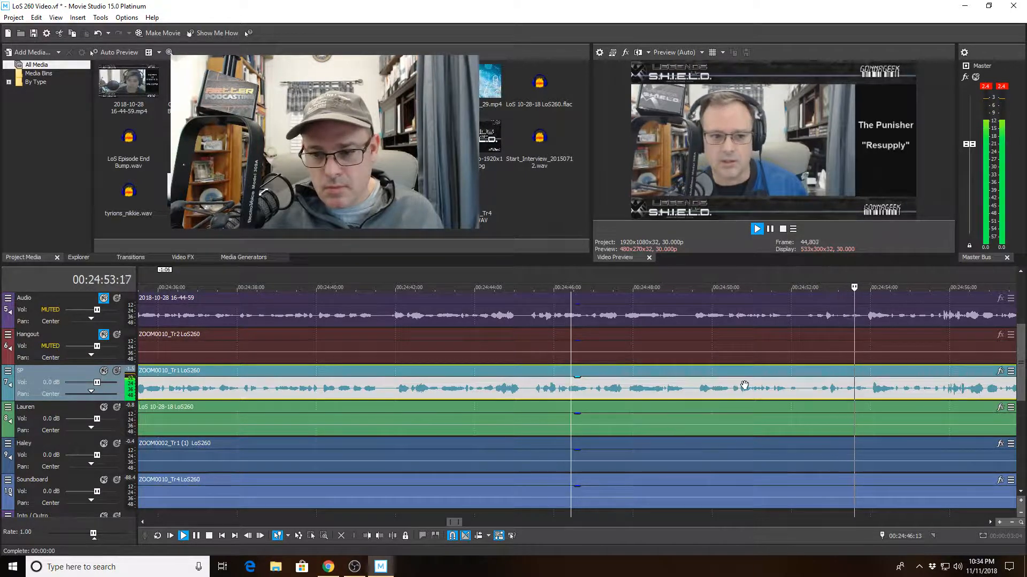
{"action": "left_click", "coordinate": [763, 387]}
{"action": "scroll", "coordinate": [763, 387], "scroll_direction": "down", "scroll_amount": 3}
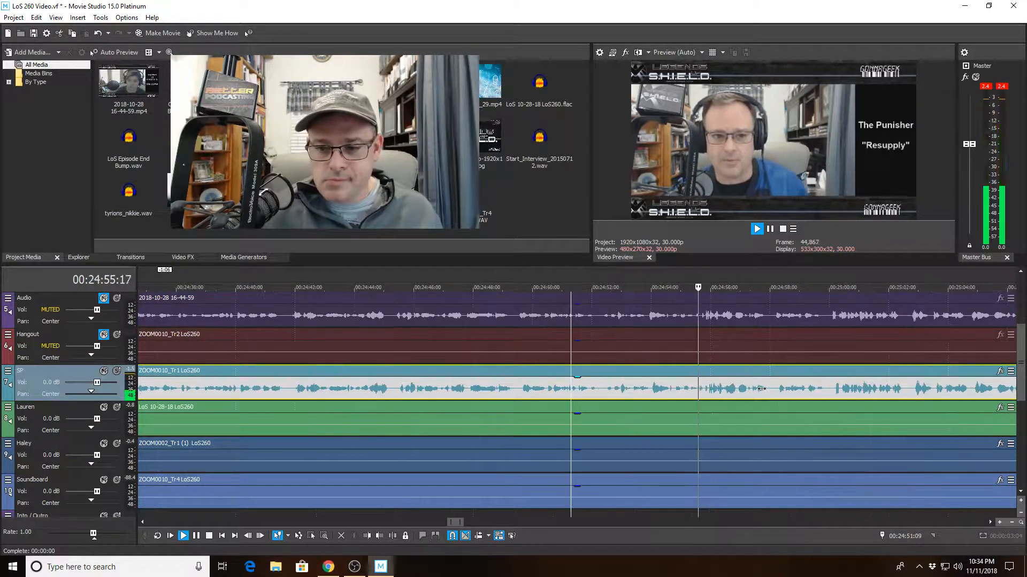
{"action": "scroll", "coordinate": [760, 388], "scroll_direction": "down", "scroll_amount": 2}
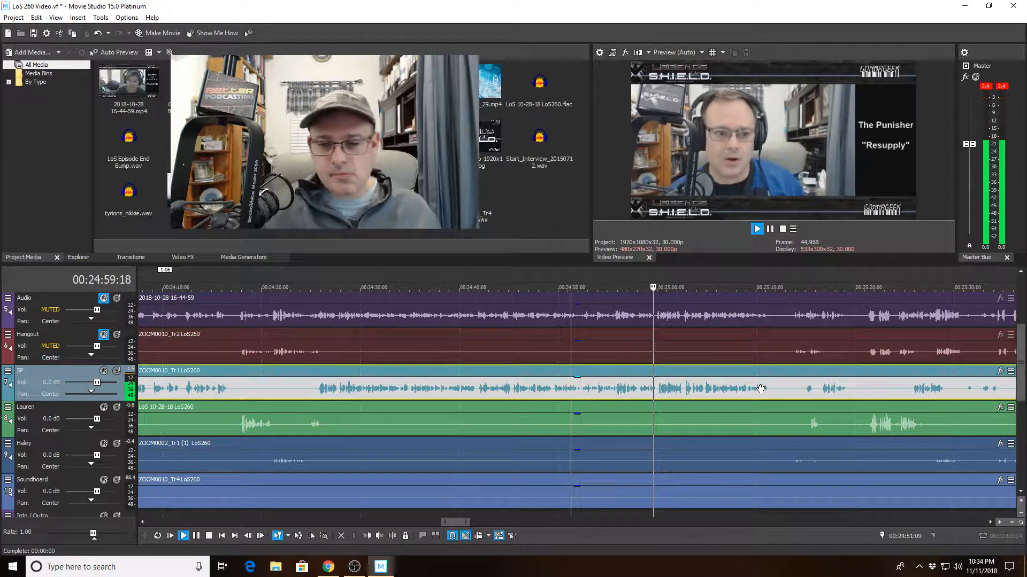
{"action": "scroll", "coordinate": [760, 388], "scroll_direction": "down", "scroll_amount": 1}
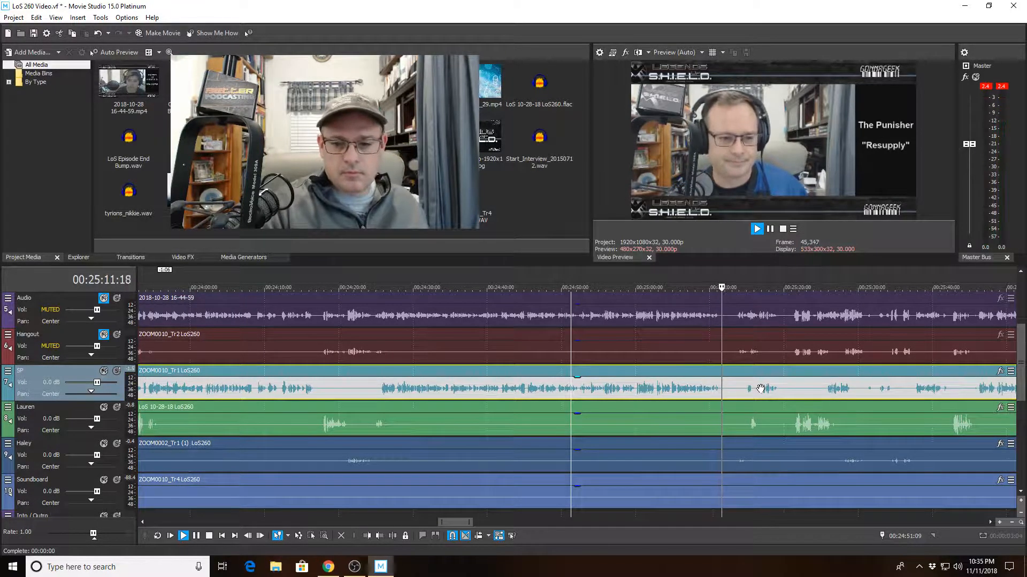
- Split the track 8 clip at 00:25:19:14 and trim the start of the new piece to 00:25:20:20
{"action": "scroll", "coordinate": [760, 389], "scroll_direction": "up", "scroll_amount": 2}
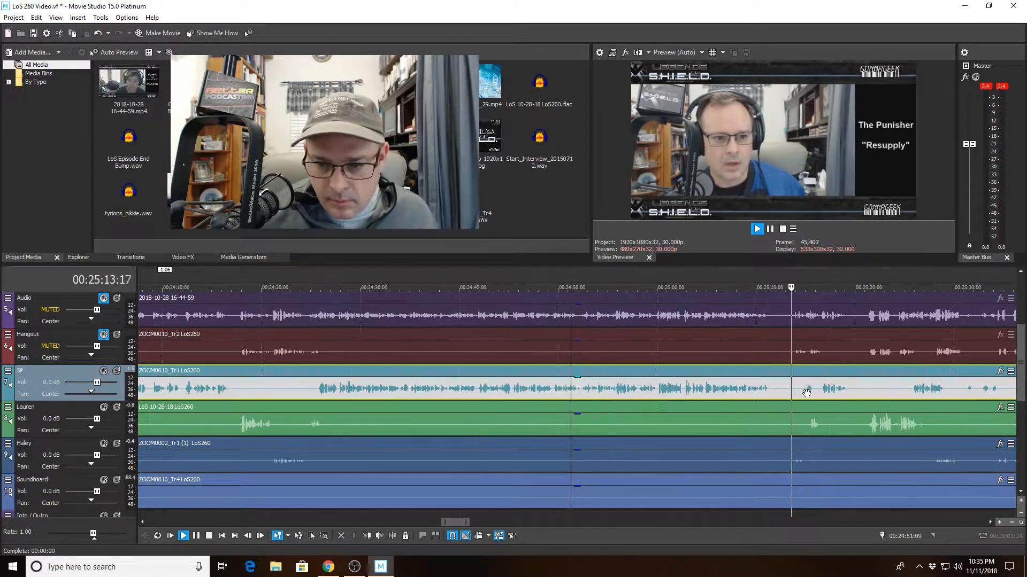
{"action": "scroll", "coordinate": [825, 391], "scroll_direction": "up", "scroll_amount": 5}
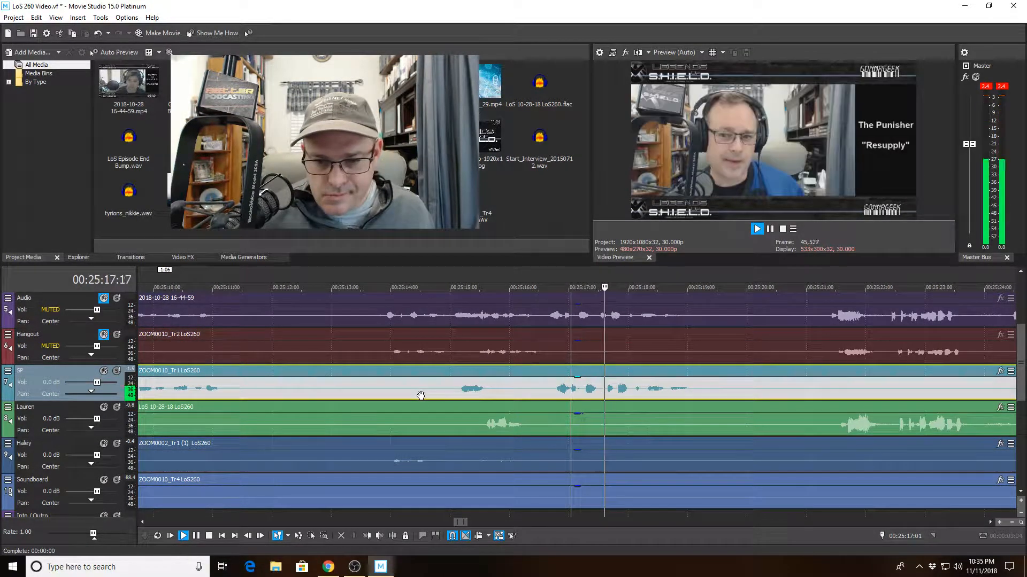
{"action": "scroll", "coordinate": [836, 392], "scroll_direction": "down", "scroll_amount": 2}
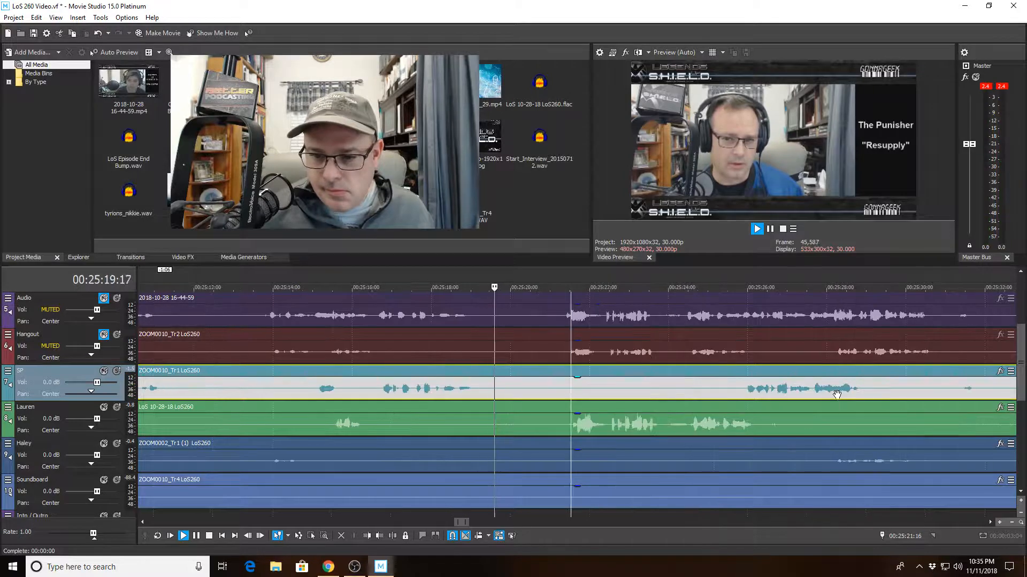
{"action": "left_click", "coordinate": [489, 426]}
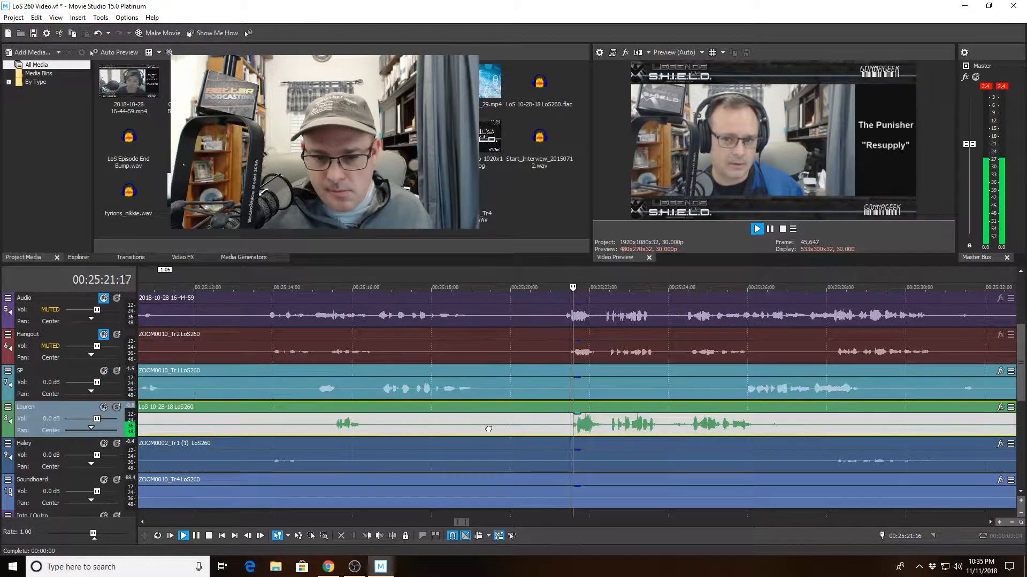
{"action": "left_click", "coordinate": [392, 536]}
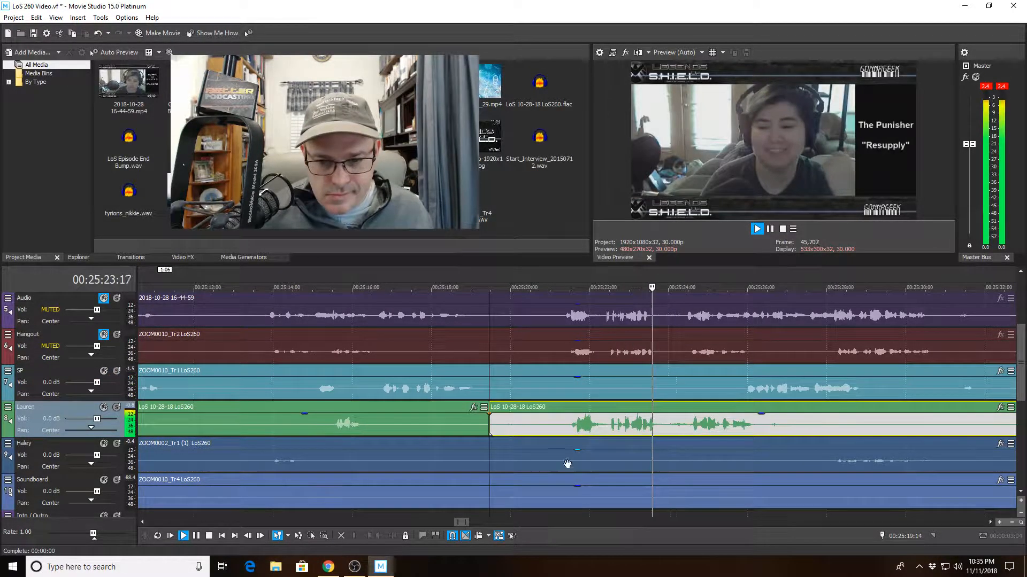
{"action": "left_click", "coordinate": [367, 536]}
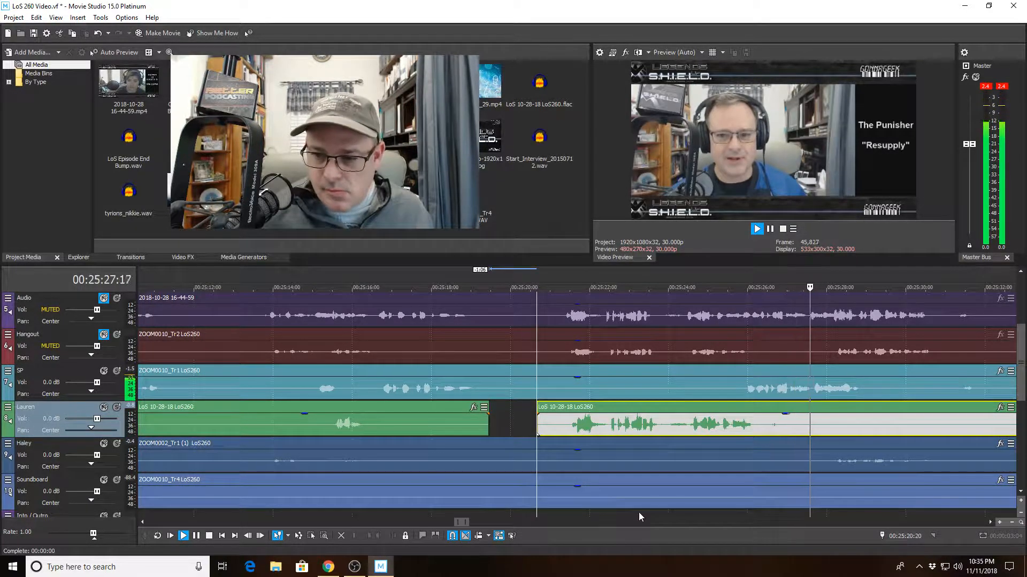
- Split the track 7 clip at 00:25:45:09 and trim the start of the new piece to 00:25:46:03
{"action": "scroll", "coordinate": [639, 512], "scroll_direction": "down", "scroll_amount": 3}
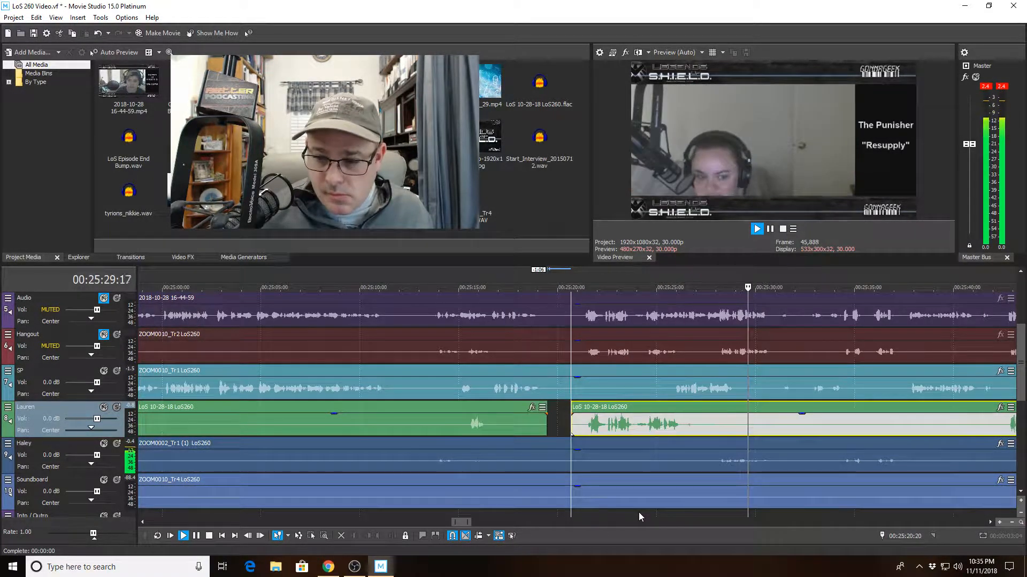
{"action": "scroll", "coordinate": [935, 428], "scroll_direction": "up", "scroll_amount": 3}
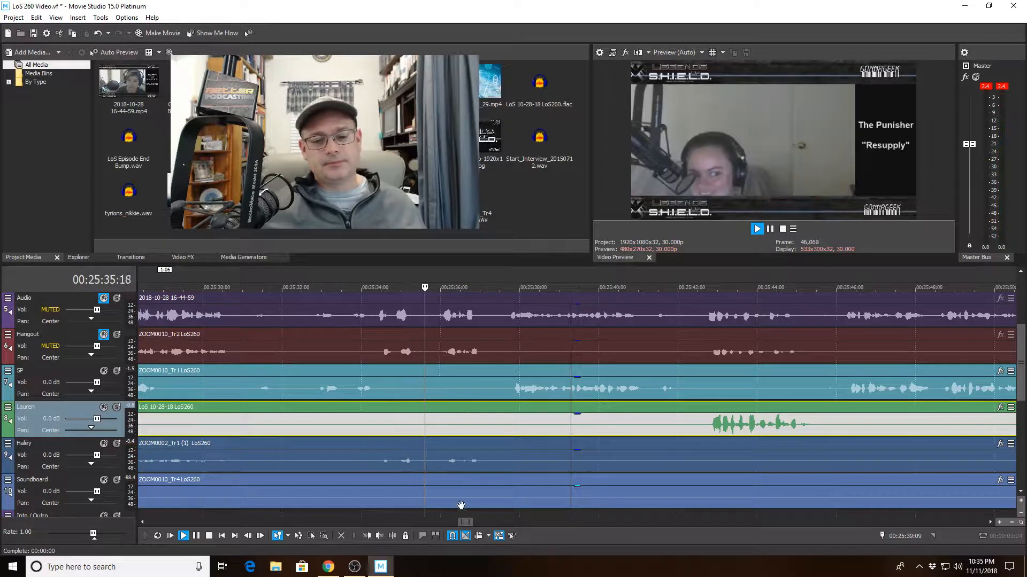
{"action": "scroll", "coordinate": [641, 481], "scroll_direction": "down", "scroll_amount": 1}
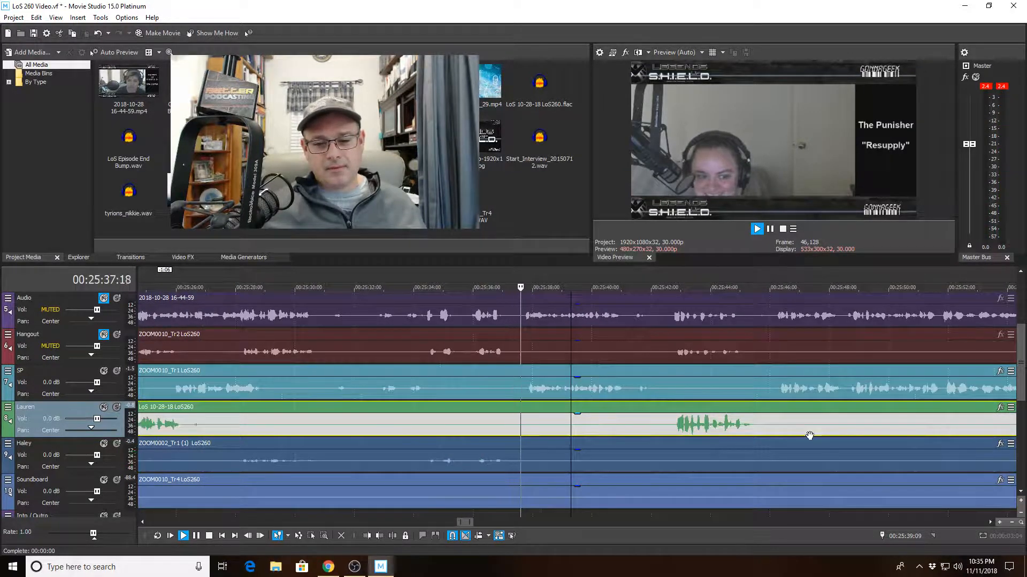
{"action": "left_click", "coordinate": [851, 423]}
{"action": "scroll", "coordinate": [848, 422], "scroll_direction": "up", "scroll_amount": 1}
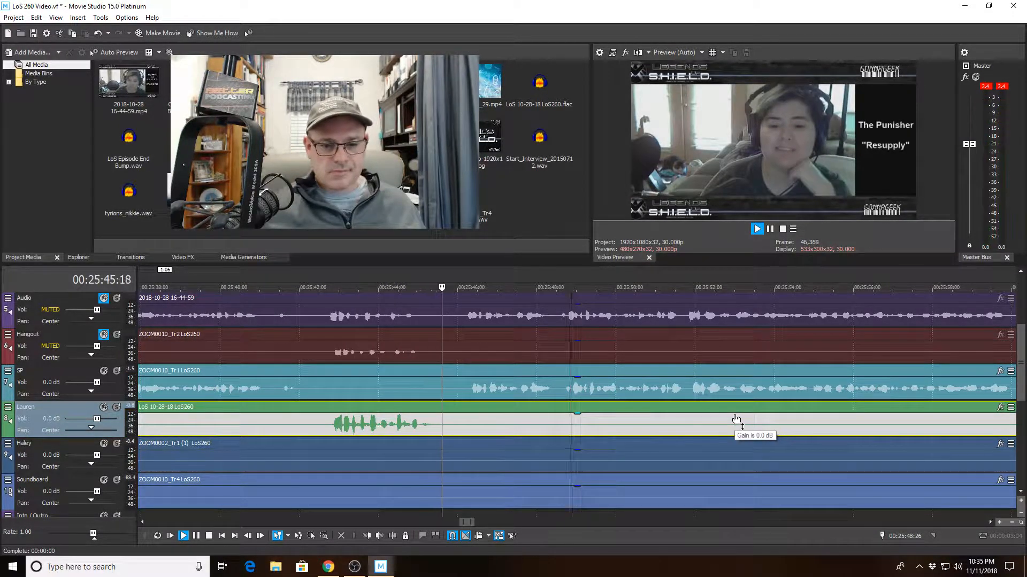
{"action": "left_click", "coordinate": [430, 385]}
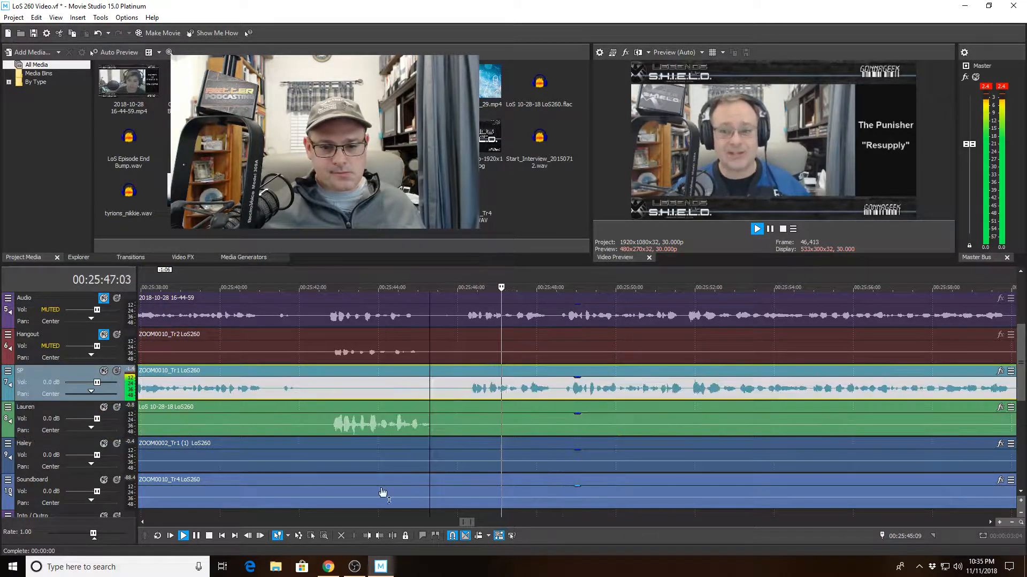
{"action": "left_click", "coordinate": [390, 537]}
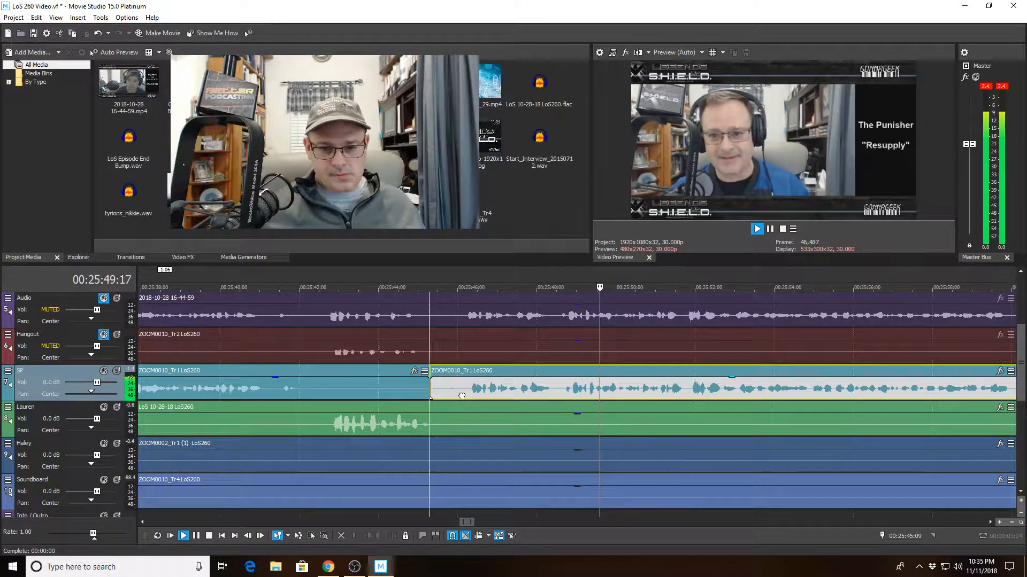
{"action": "left_click", "coordinate": [461, 396]}
{"action": "left_click", "coordinate": [366, 537]}
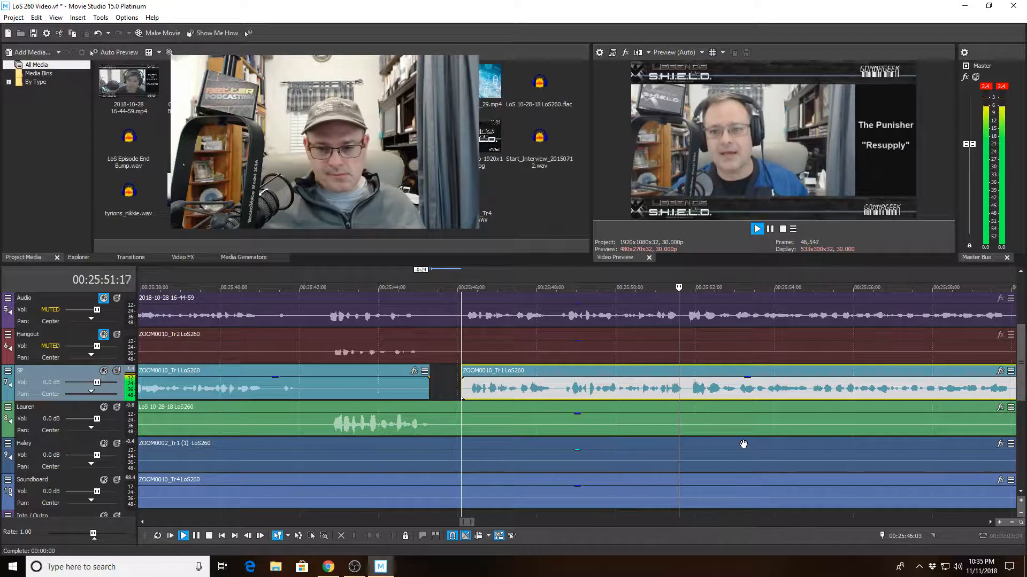
- Split the track 7 clip at 00:26:19:10, trim the start of the new piece to 00:26:19:21, and play back across the gap
{"action": "scroll", "coordinate": [743, 444], "scroll_direction": "down", "scroll_amount": 3}
{"action": "scroll", "coordinate": [925, 397], "scroll_direction": "up", "scroll_amount": 2}
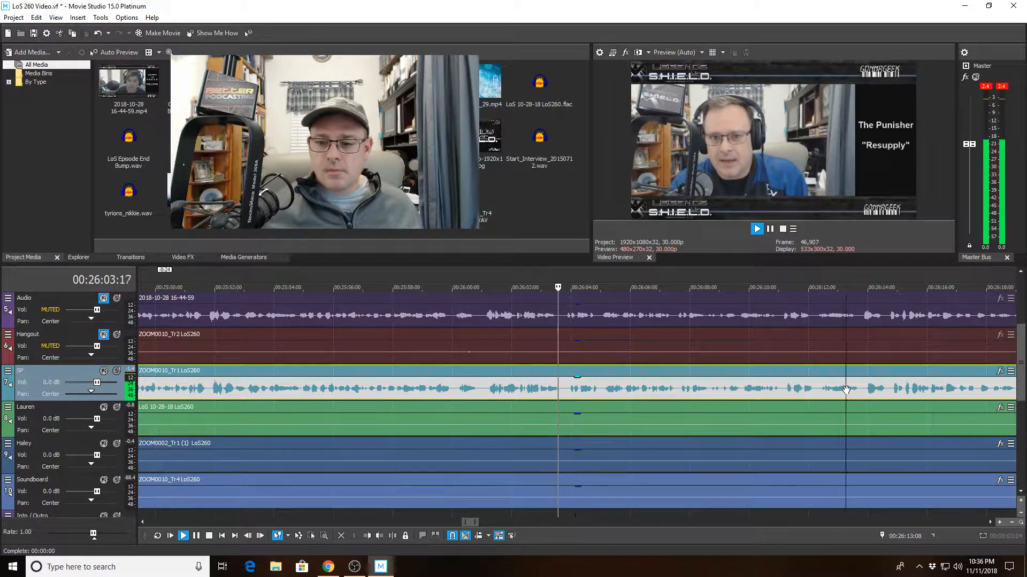
{"action": "scroll", "coordinate": [846, 393], "scroll_direction": "up", "scroll_amount": 2}
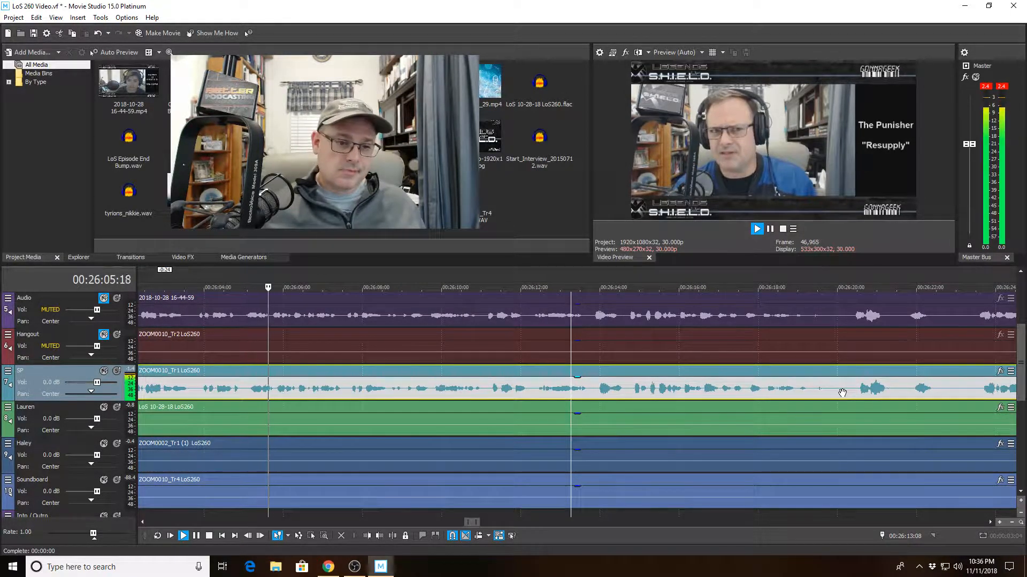
{"action": "scroll", "coordinate": [842, 393], "scroll_direction": "down", "scroll_amount": 2}
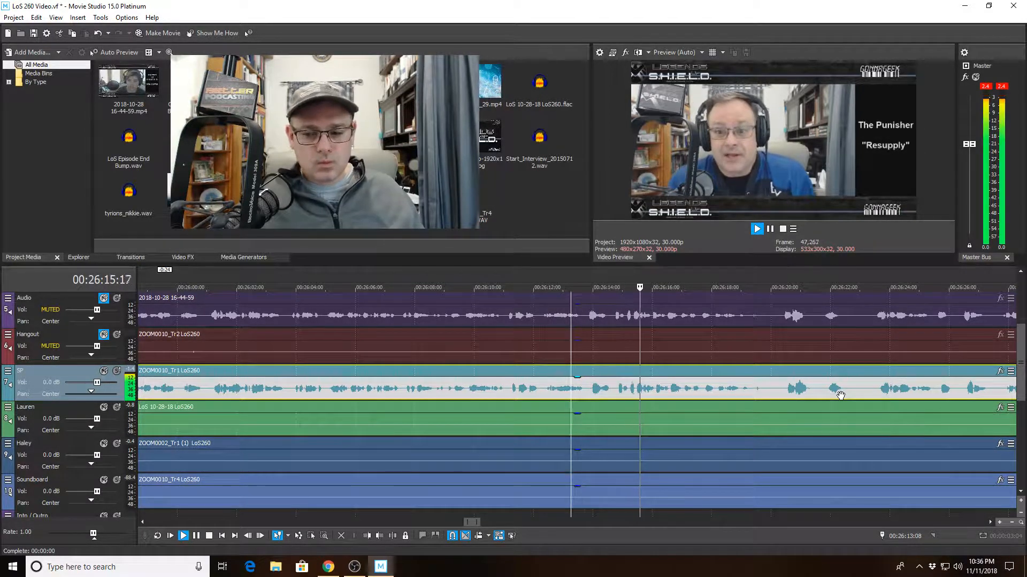
{"action": "scroll", "coordinate": [852, 454], "scroll_direction": "down", "scroll_amount": 2}
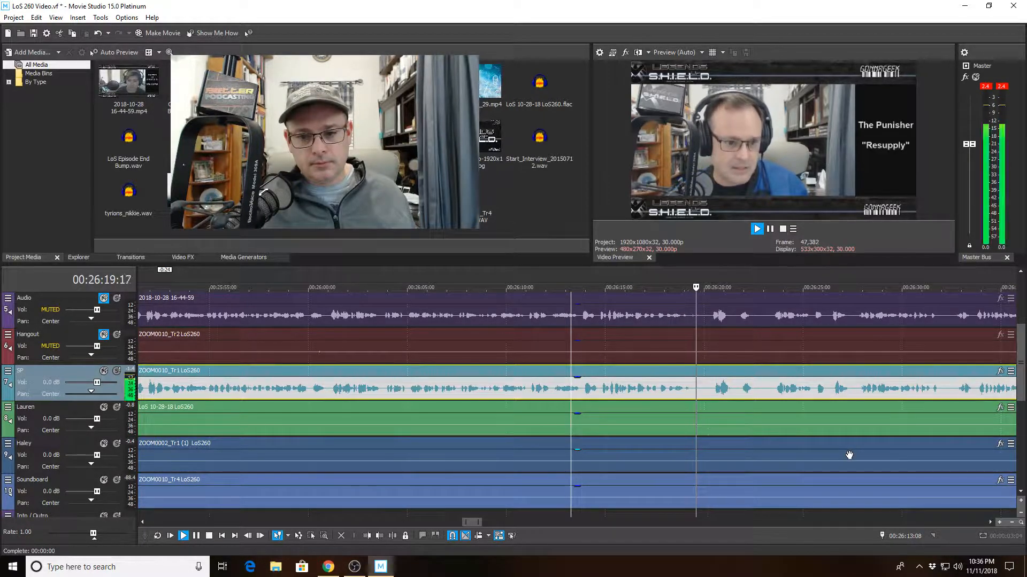
{"action": "scroll", "coordinate": [684, 391], "scroll_direction": "up", "scroll_amount": 3}
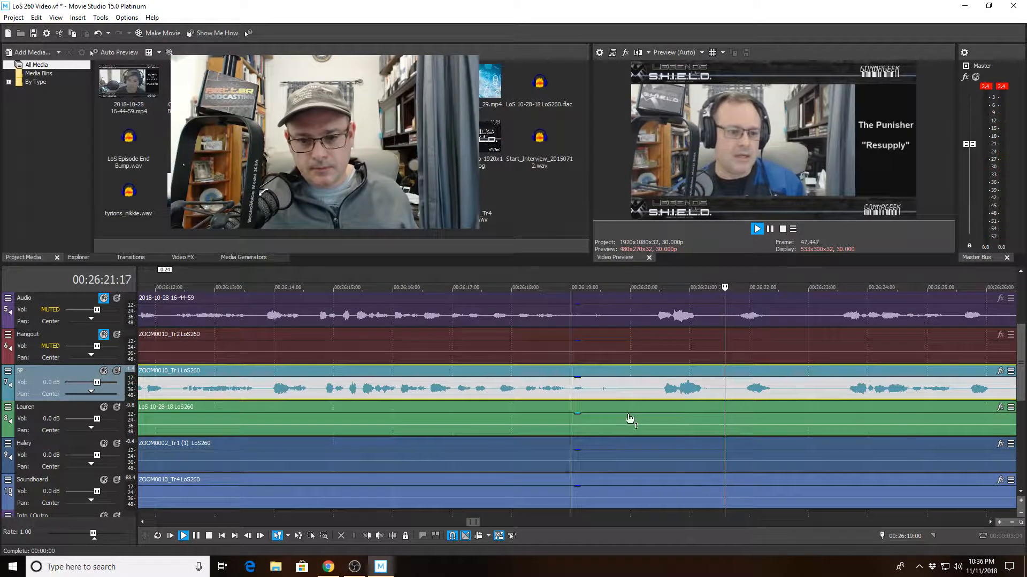
{"action": "left_click", "coordinate": [589, 393]}
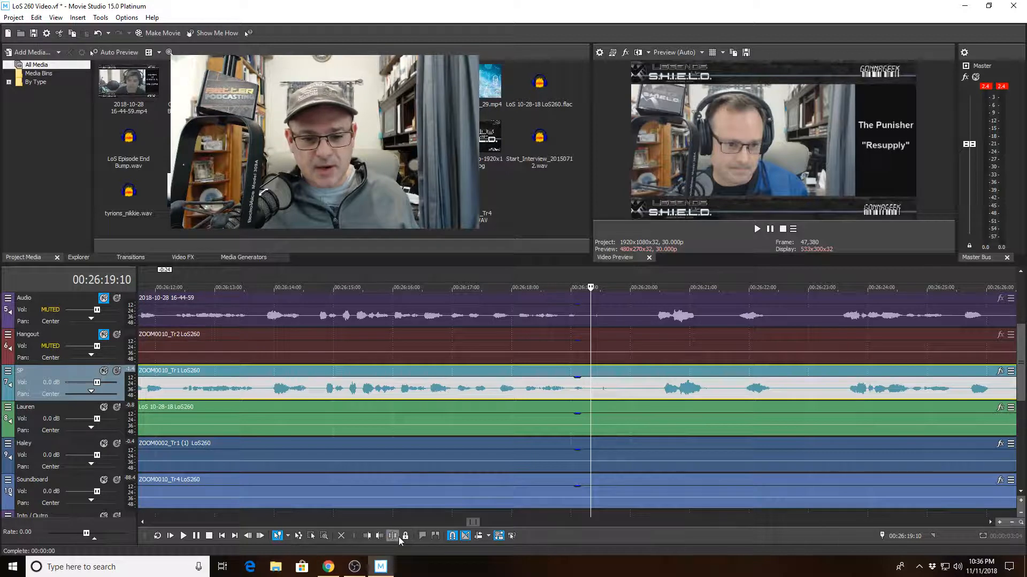
{"action": "left_click", "coordinate": [398, 537]}
{"action": "left_click_drag", "start_coordinate": [591, 387], "coordinate": [613, 388]}
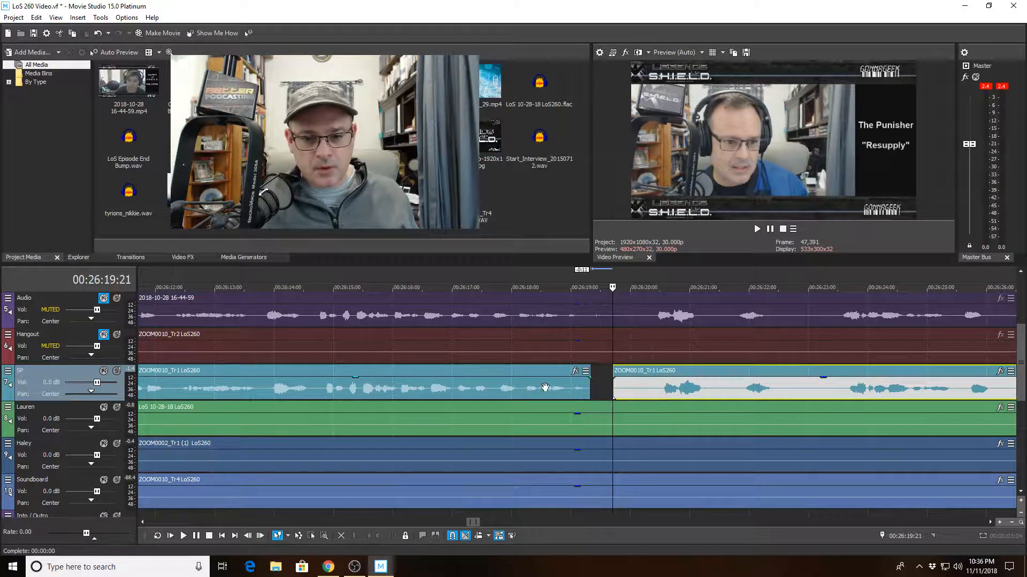
{"action": "left_click", "coordinate": [545, 385]}
{"action": "key", "text": "space"}
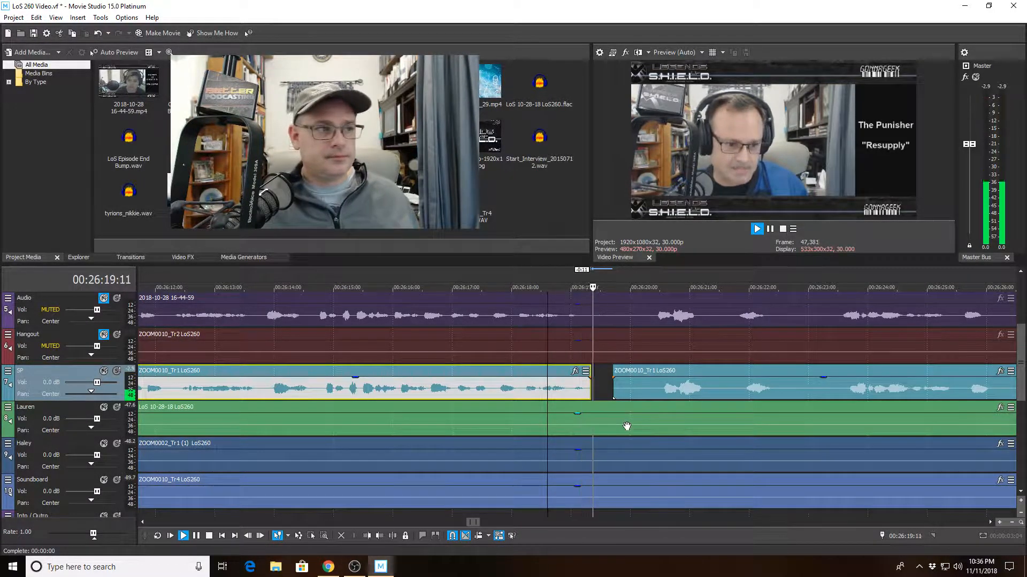
- Split the track 9 clip at 00:26:38:20, trim the start of the new piece to 00:26:40:12, and replay from 00:26:36:23
{"action": "scroll", "coordinate": [626, 427], "scroll_direction": "down", "scroll_amount": 2}
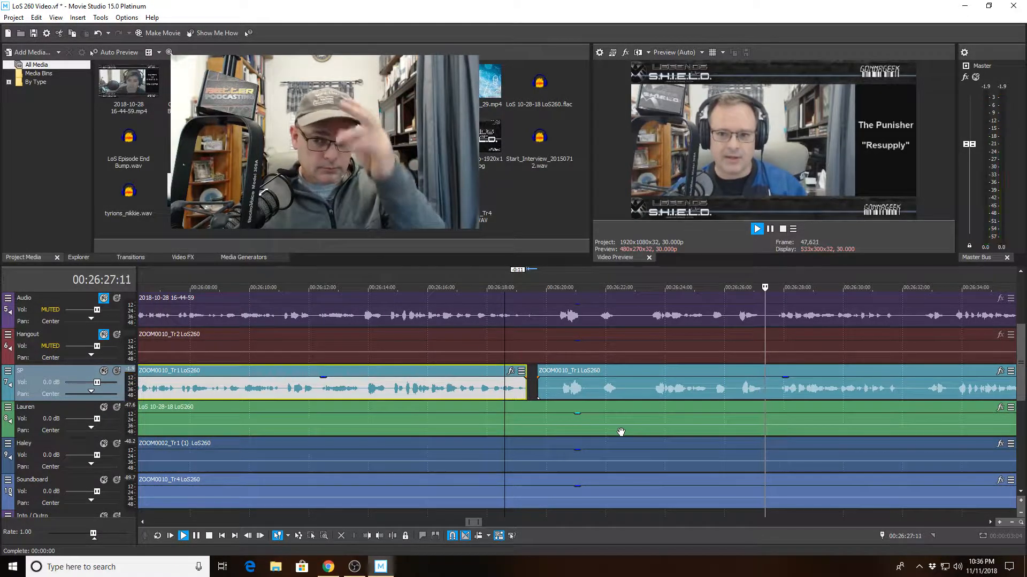
{"action": "scroll", "coordinate": [620, 431], "scroll_direction": "down", "scroll_amount": 3}
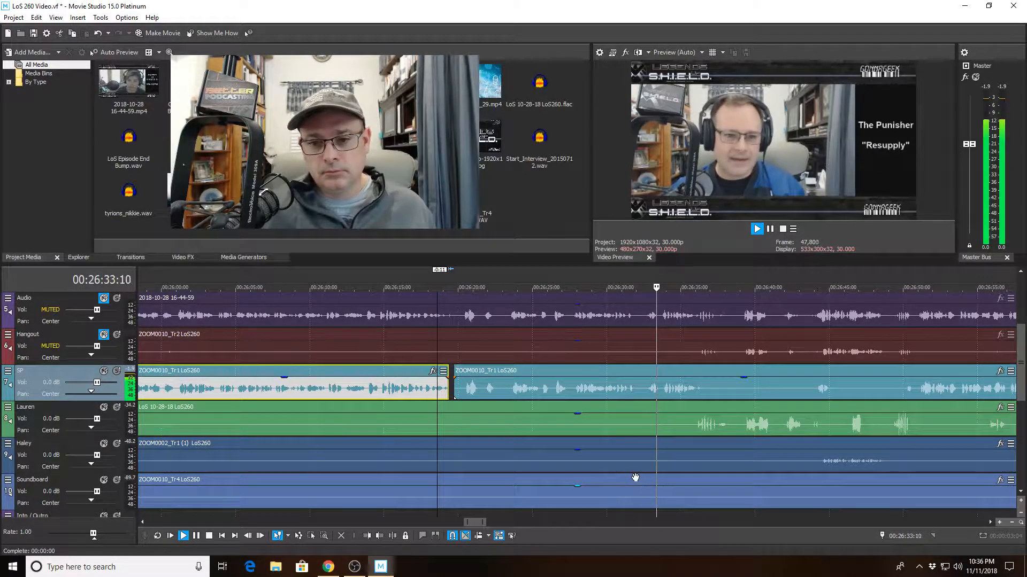
{"action": "scroll", "coordinate": [634, 477], "scroll_direction": "down", "scroll_amount": 2}
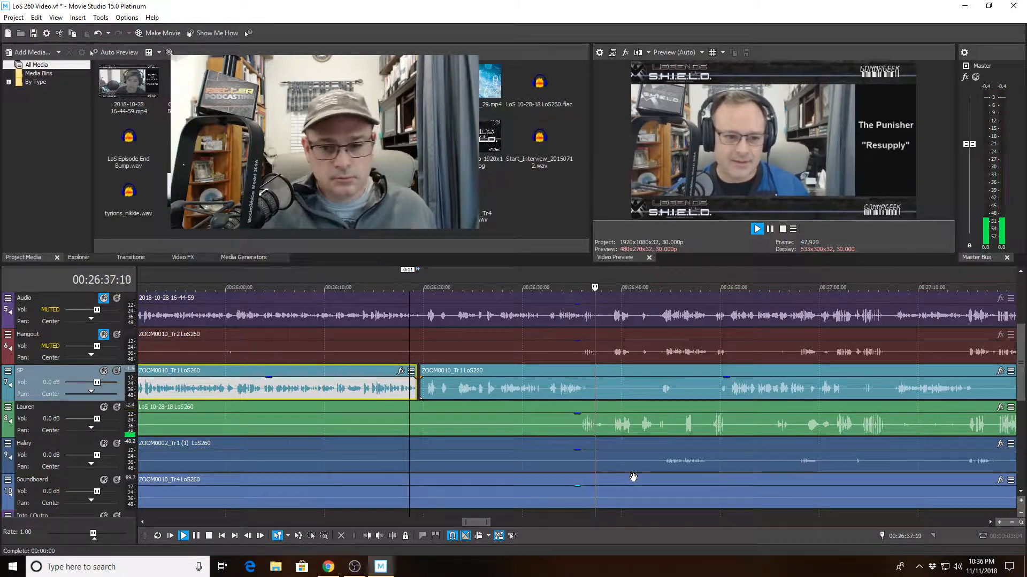
{"action": "scroll", "coordinate": [634, 478], "scroll_direction": "up", "scroll_amount": 2}
{"action": "scroll", "coordinate": [633, 477], "scroll_direction": "up", "scroll_amount": 2}
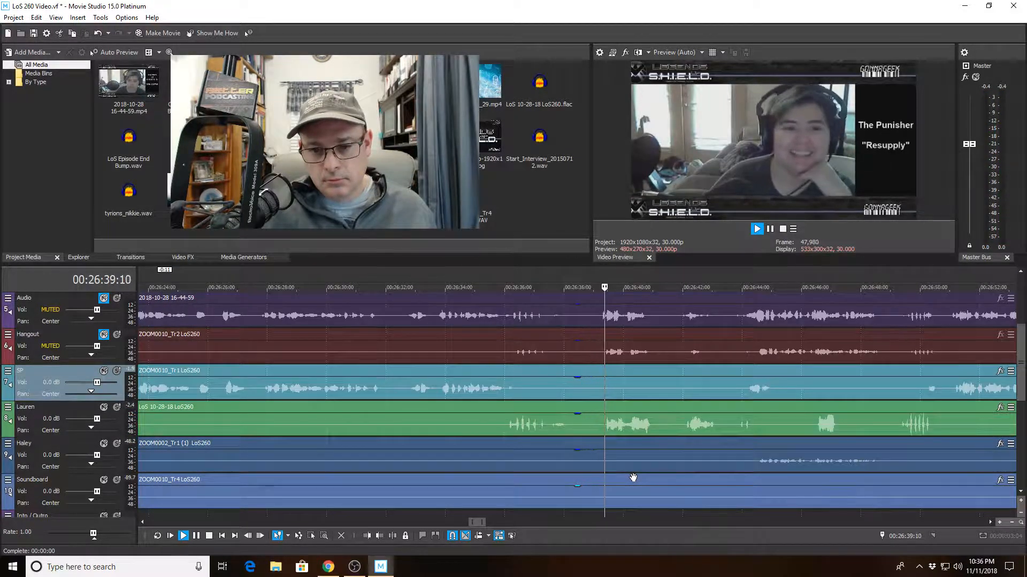
{"action": "left_click", "coordinate": [583, 467]}
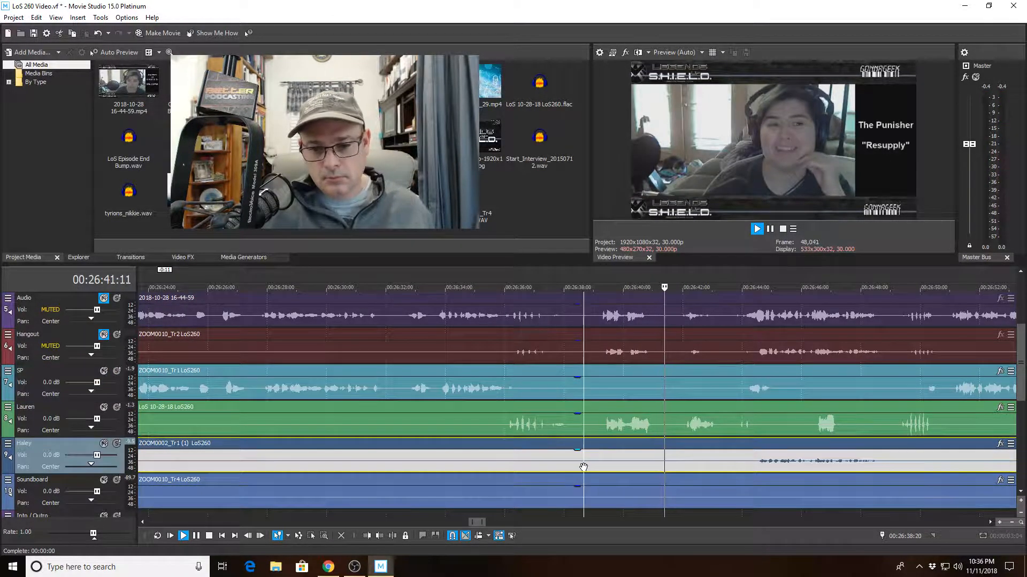
{"action": "key", "text": "space"}
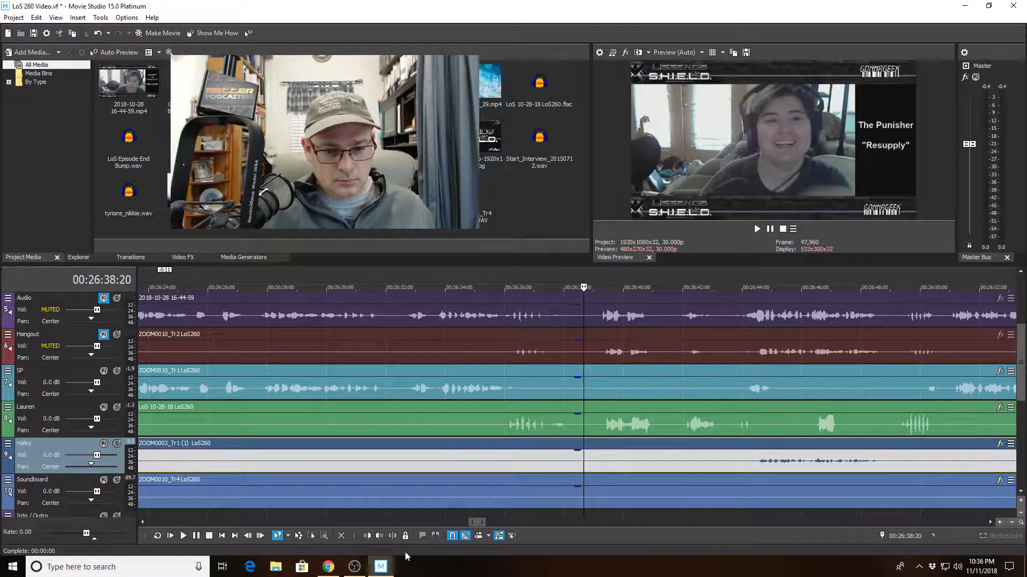
{"action": "left_click", "coordinate": [392, 536]}
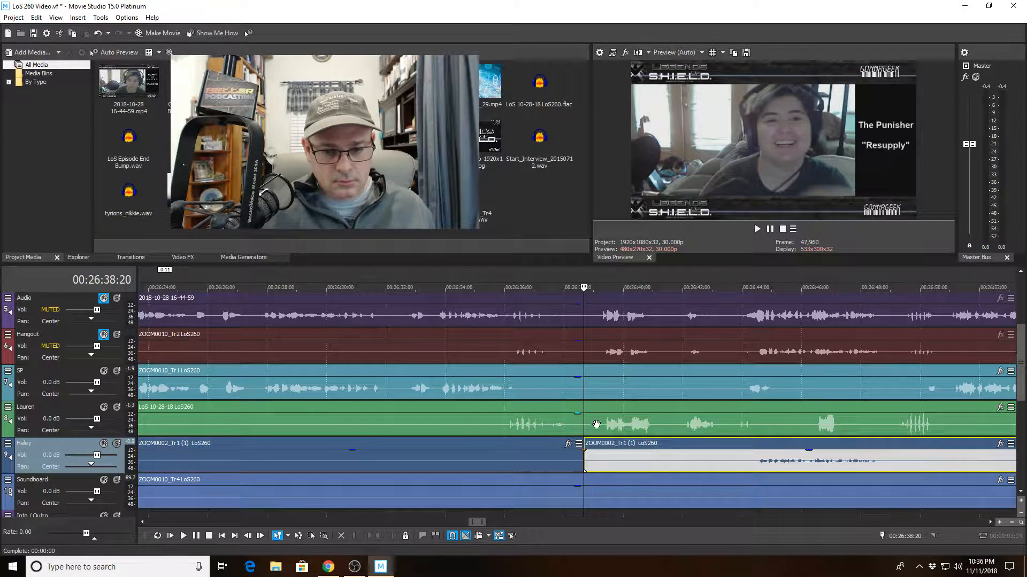
{"action": "left_click", "coordinate": [635, 460]}
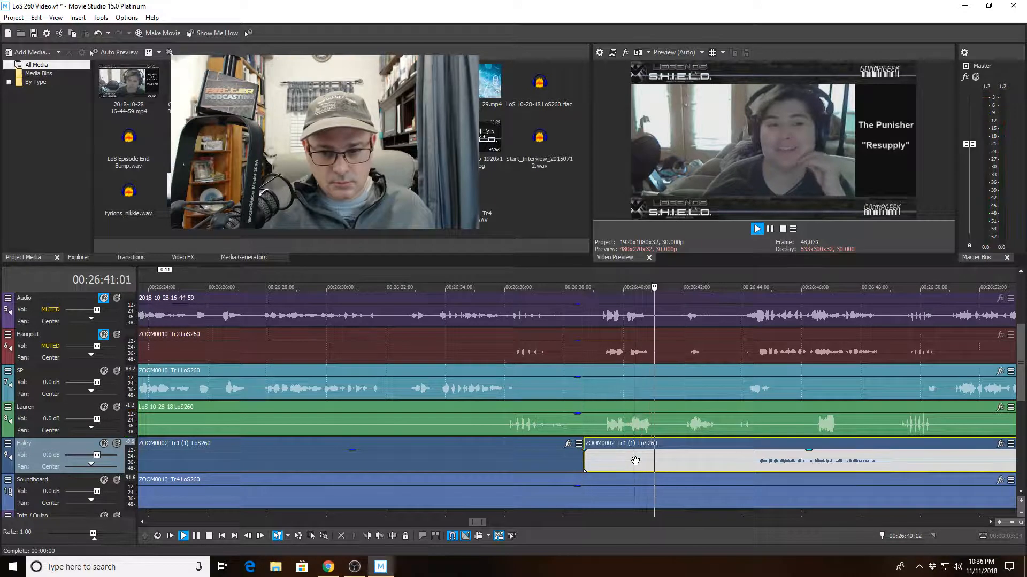
{"action": "key", "text": "space"}
{"action": "left_click", "coordinate": [369, 536]}
{"action": "left_click", "coordinate": [527, 456]}
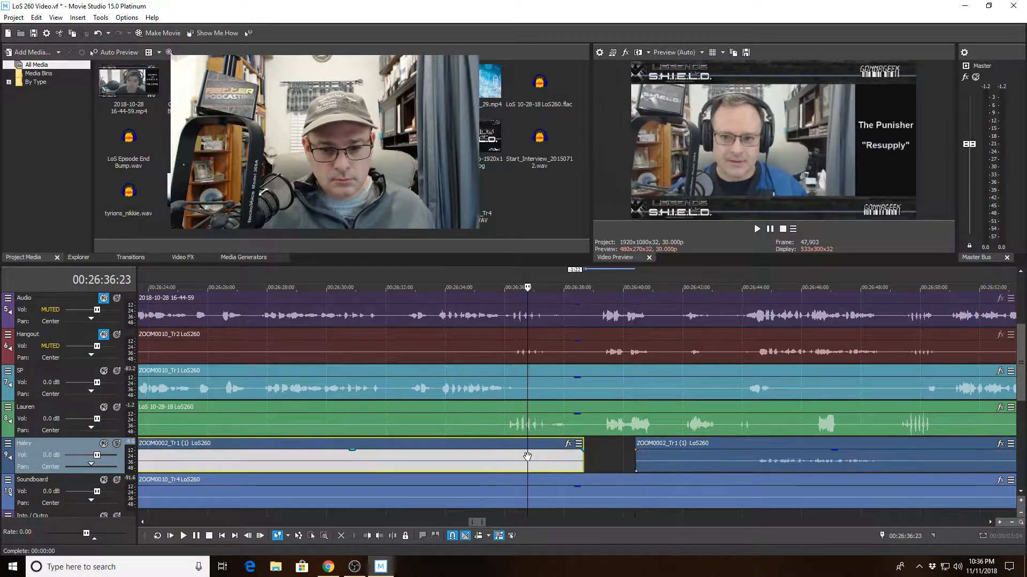
{"action": "key", "text": "space"}
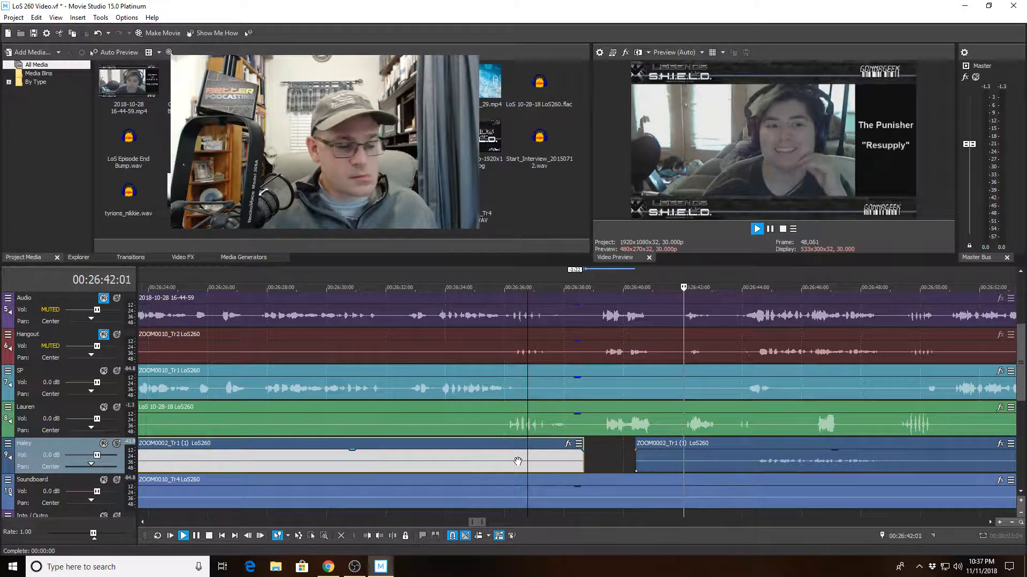
- Split the track 7 clip at 00:26:43:28, trim the start of the new piece to 00:26:45:19, and replay the passage
{"action": "scroll", "coordinate": [711, 510], "scroll_direction": "down", "scroll_amount": 2}
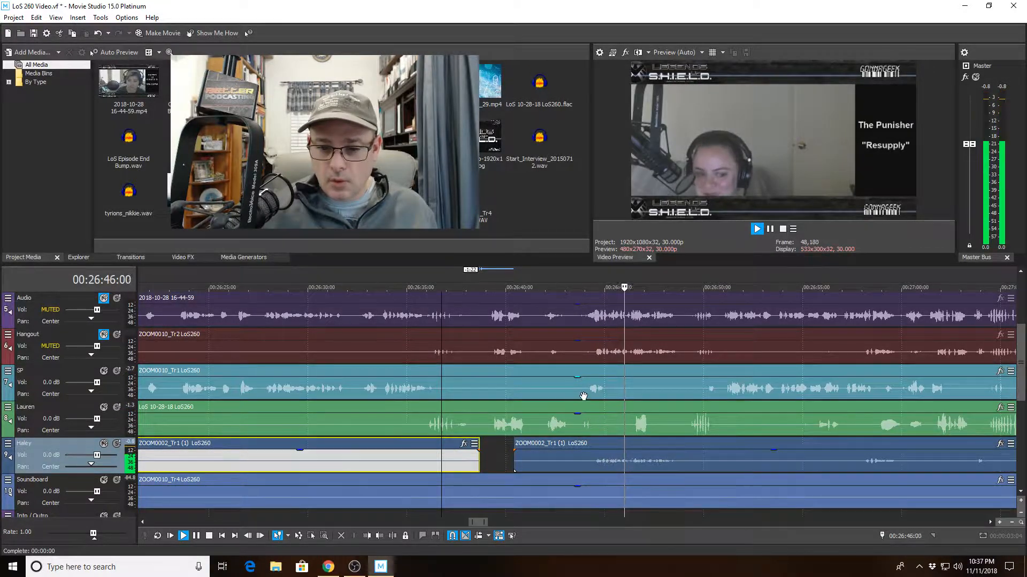
{"action": "left_click", "coordinate": [584, 397]}
{"action": "key", "text": "s"}
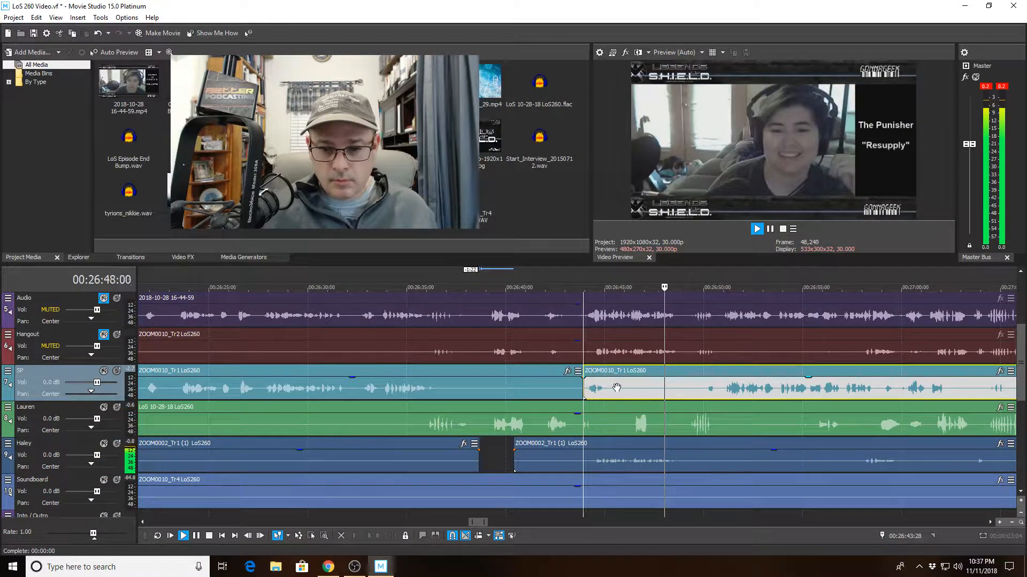
{"action": "left_click", "coordinate": [617, 388]}
{"action": "key", "text": "space"}
{"action": "left_click", "coordinate": [367, 536]}
{"action": "left_click", "coordinate": [556, 423]}
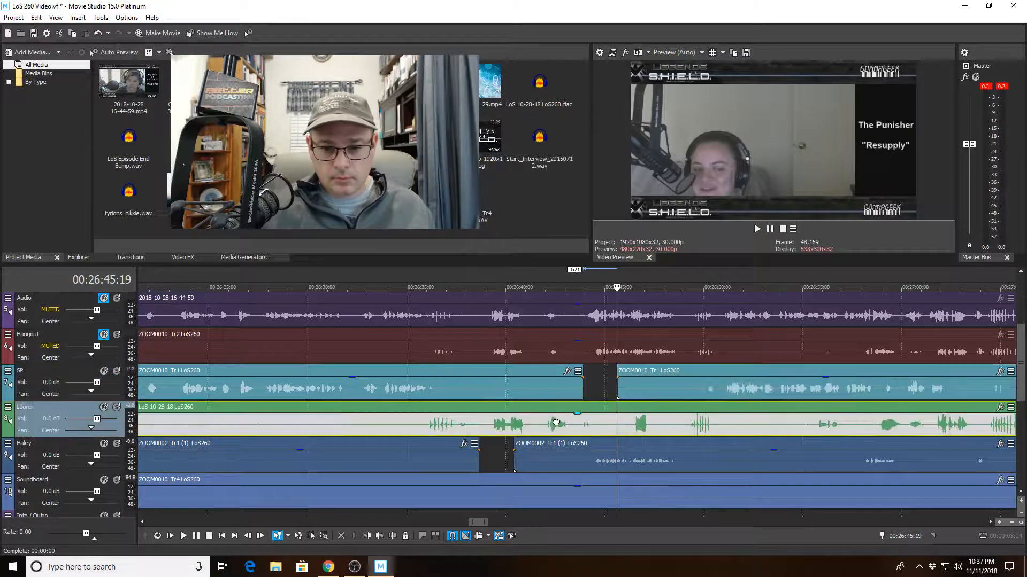
{"action": "key", "text": "space"}
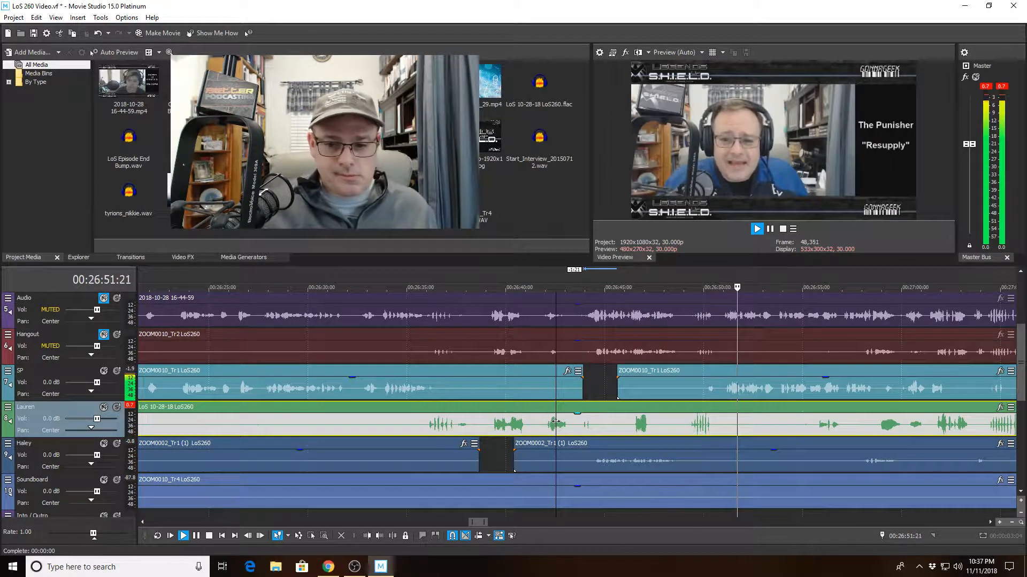
- Split the track 8 clip at 00:26:46:07 and trim the start of the new piece to 00:26:47:11
{"action": "left_click", "coordinate": [628, 428]}
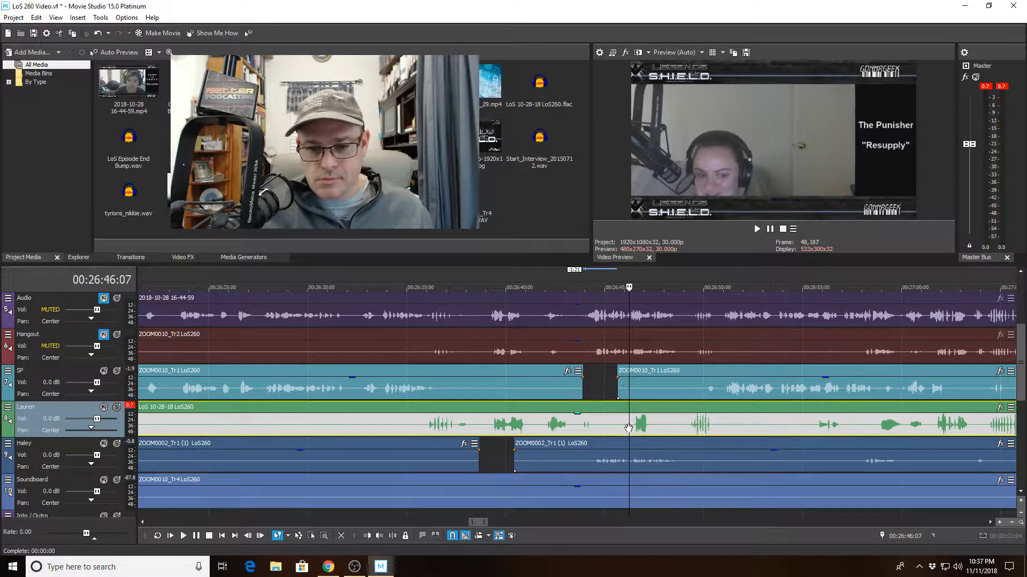
{"action": "left_click", "coordinate": [392, 536]}
{"action": "key", "text": "space"}
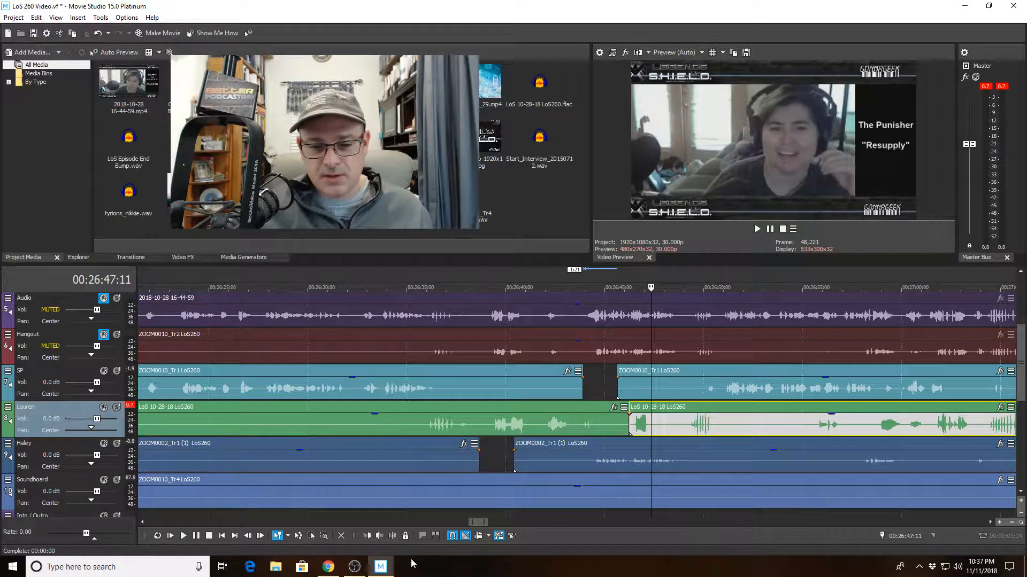
{"action": "left_click", "coordinate": [366, 536]}
{"action": "left_click", "coordinate": [580, 419]}
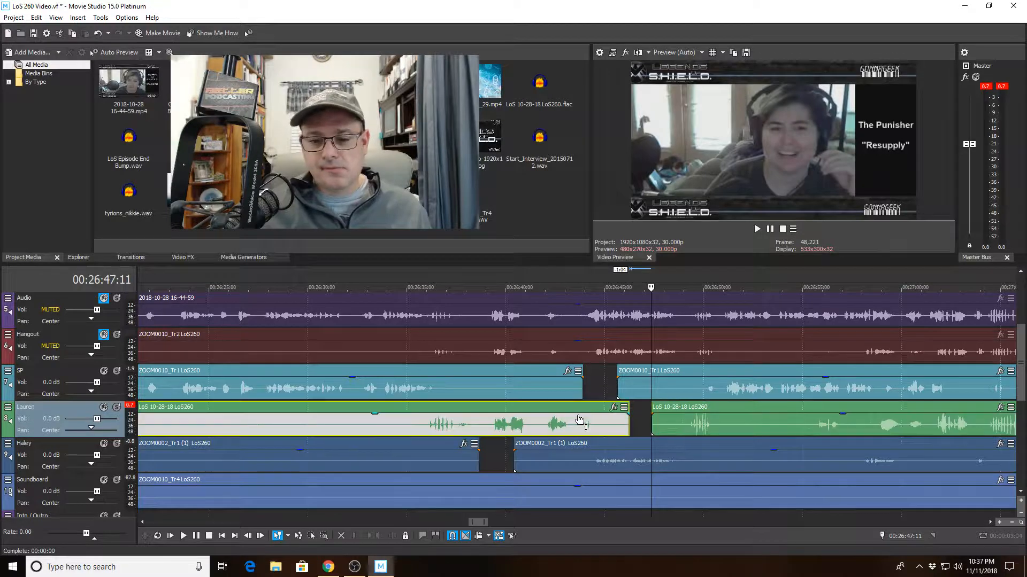
- Replay from 00:26:41:29 and trim the start of the track 7 clip after the gap to 00:26:50:23
{"action": "left_click", "coordinate": [545, 388]}
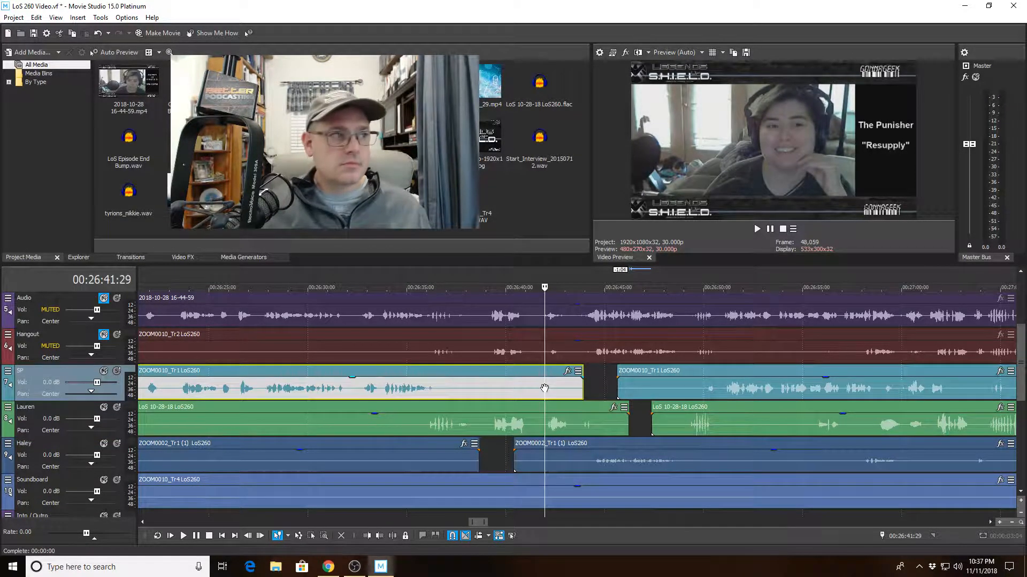
{"action": "key", "text": "space"}
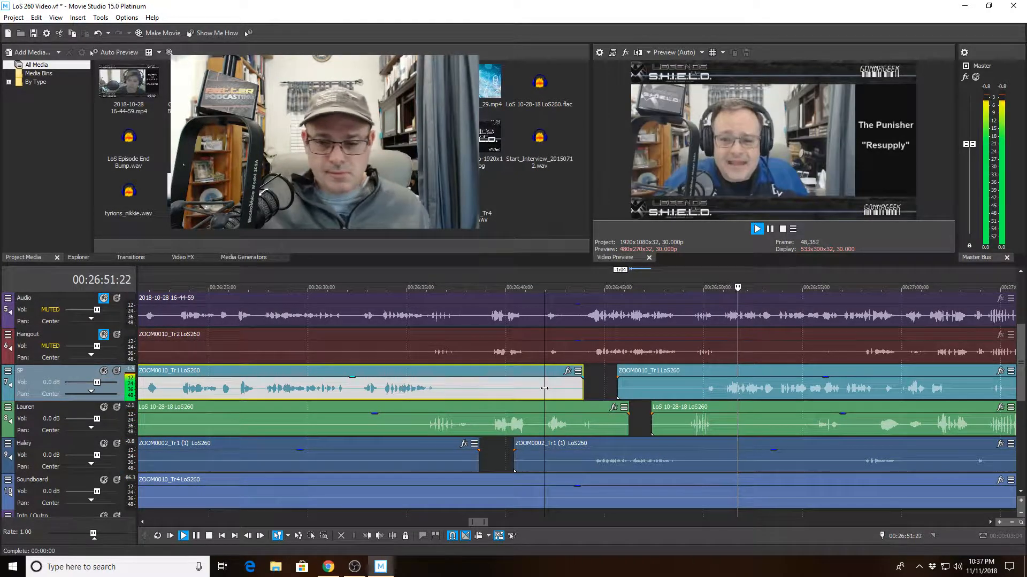
{"action": "left_click", "coordinate": [718, 385]}
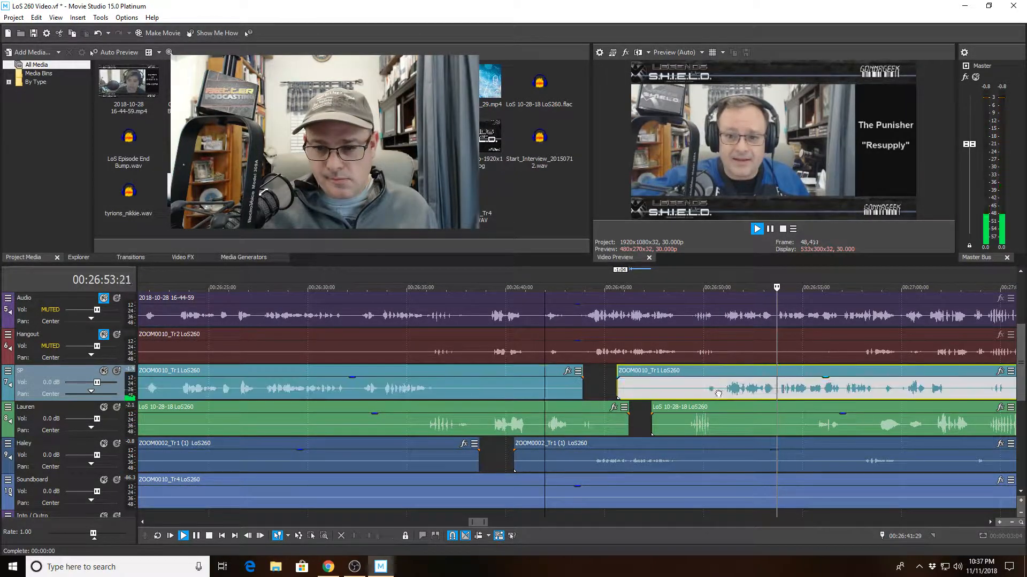
{"action": "key", "text": "alt+["}
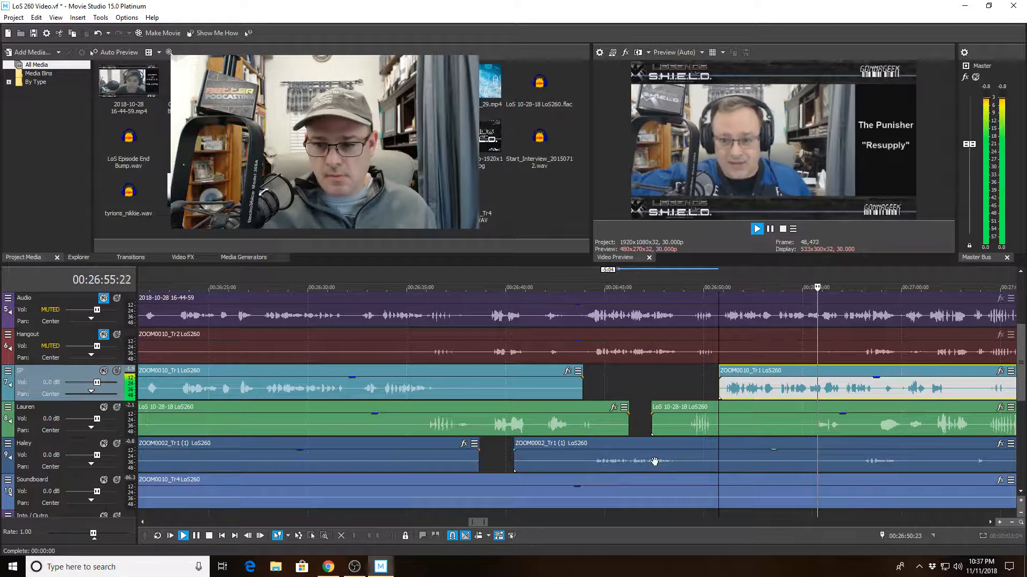
- Review the upcoming passage on tracks 7 and 8, placing the cursor at 00:27:07:26, and replay from 00:27:00:01
{"action": "scroll", "coordinate": [689, 461], "scroll_direction": "down", "scroll_amount": 2}
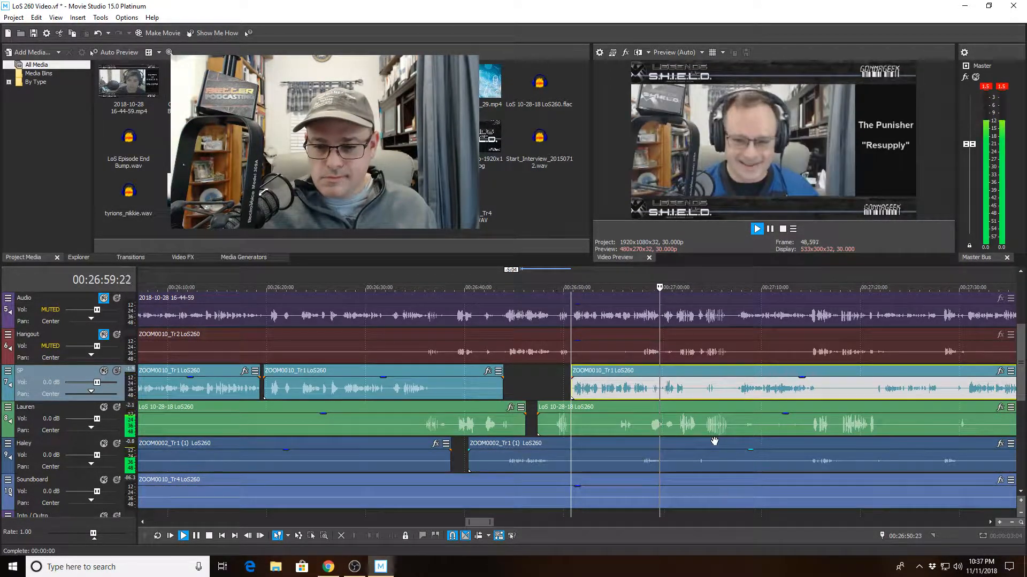
{"action": "scroll", "coordinate": [713, 443], "scroll_direction": "up", "scroll_amount": 2}
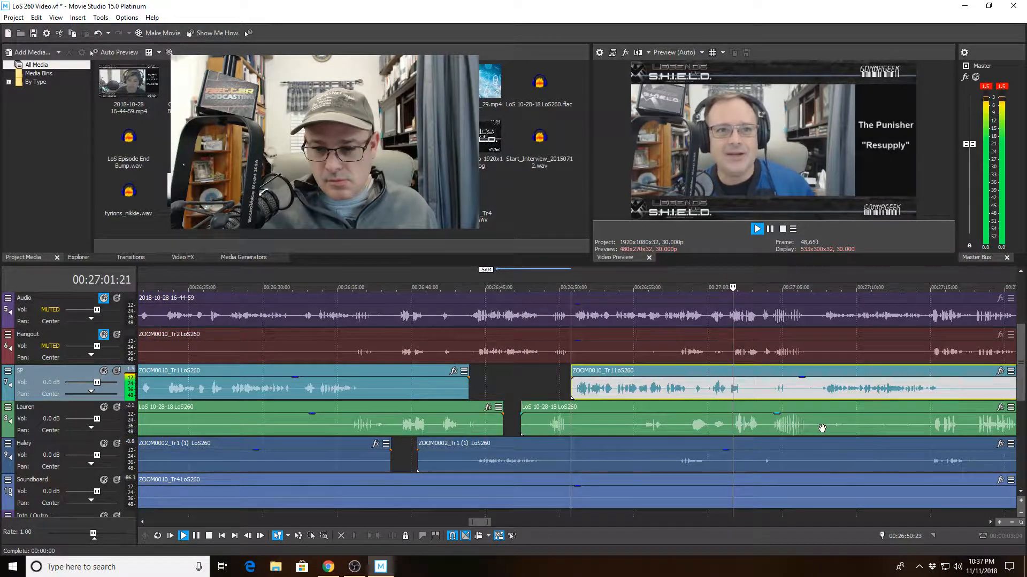
{"action": "left_click", "coordinate": [824, 428]}
{"action": "scroll", "coordinate": [824, 427], "scroll_direction": "up", "scroll_amount": 3}
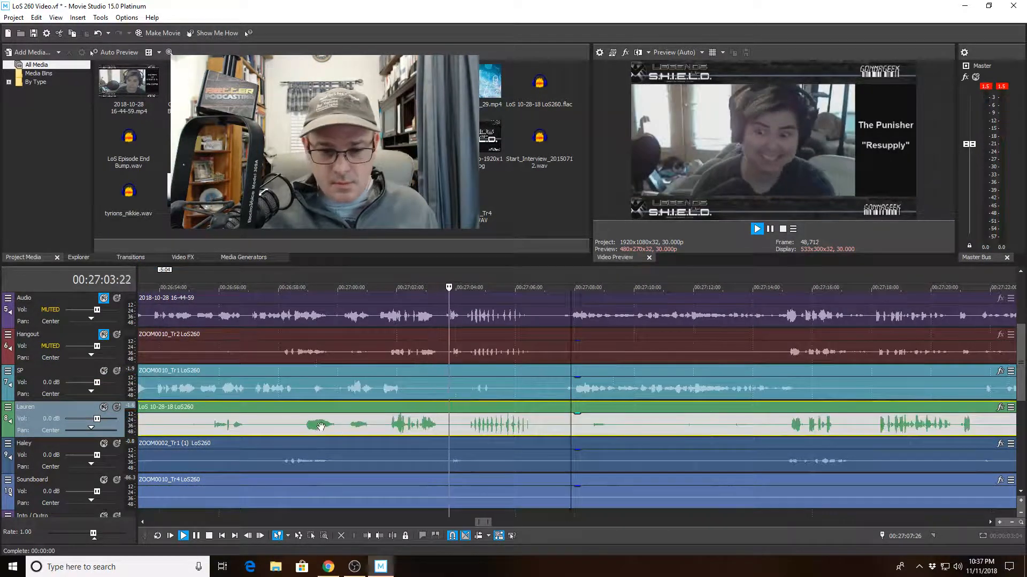
{"action": "left_click", "coordinate": [338, 399]}
{"action": "left_click", "coordinate": [337, 399]}
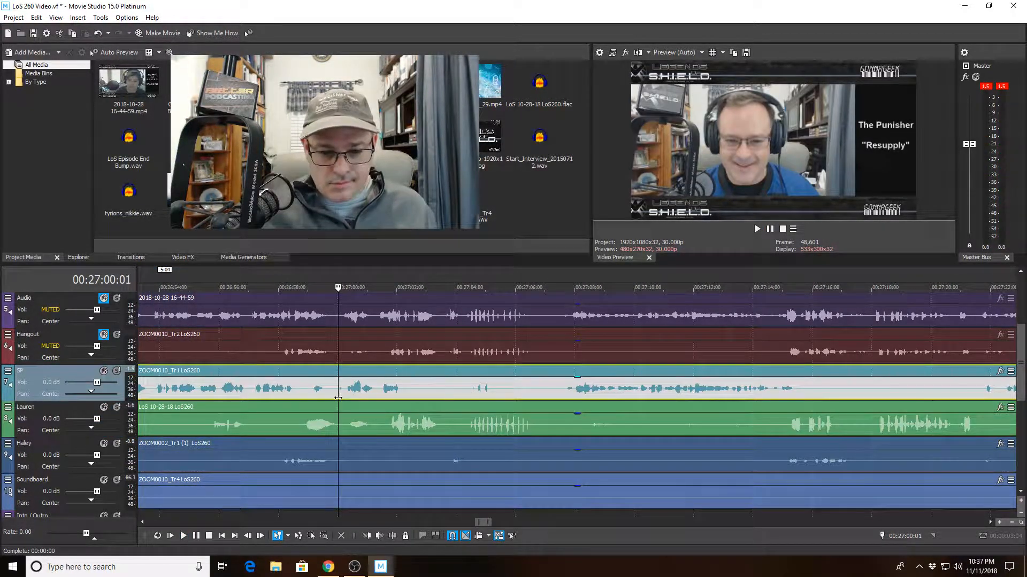
{"action": "key", "text": "space"}
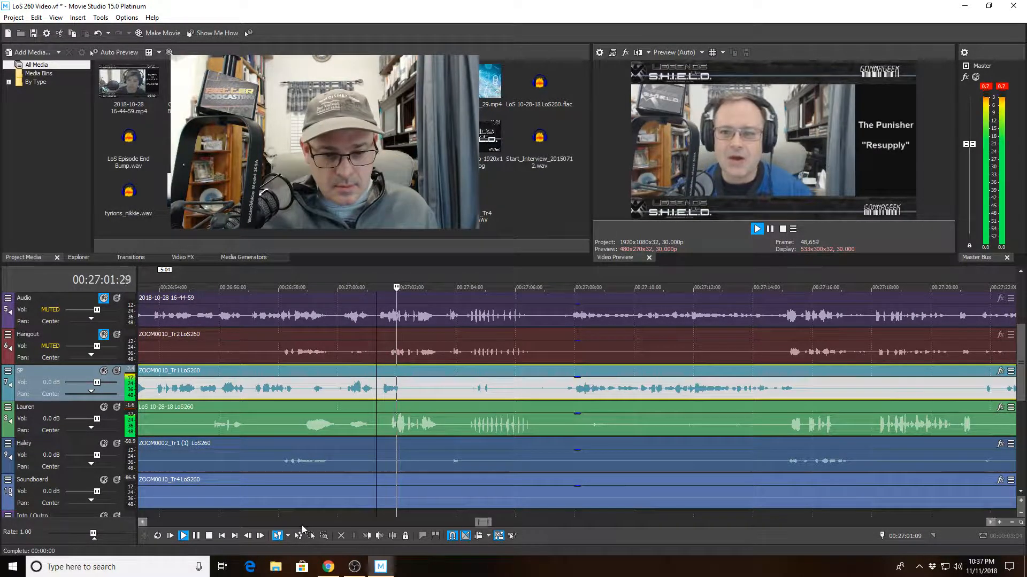
- Split the track 7 clip at 00:27:01:09, trim the start of the new piece to 00:27:02:12, and replay the passage
{"action": "left_click", "coordinate": [376, 394]}
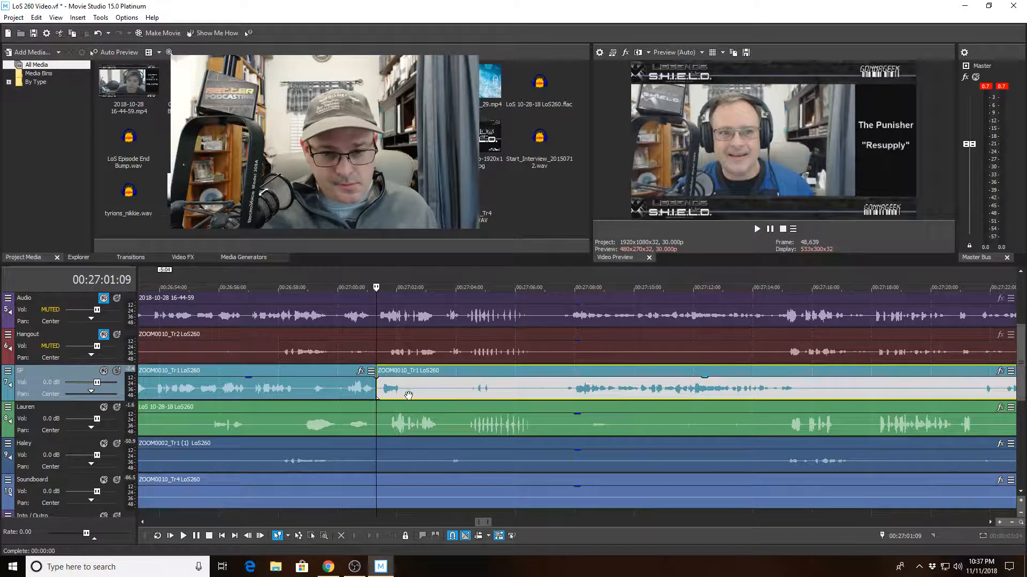
{"action": "left_click", "coordinate": [408, 396]}
{"action": "left_click", "coordinate": [368, 536]}
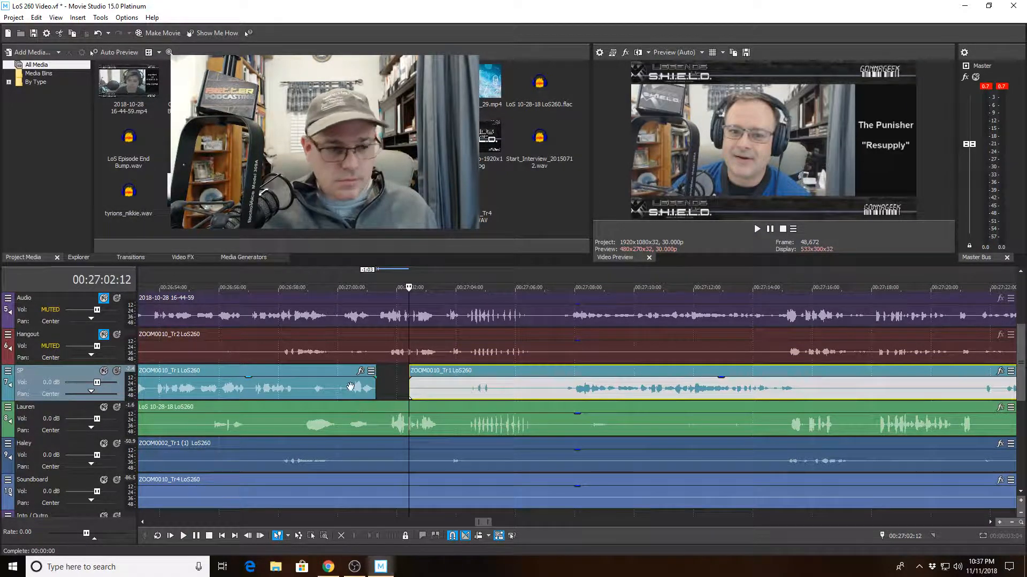
{"action": "left_click", "coordinate": [330, 398]}
{"action": "key", "text": "space"}
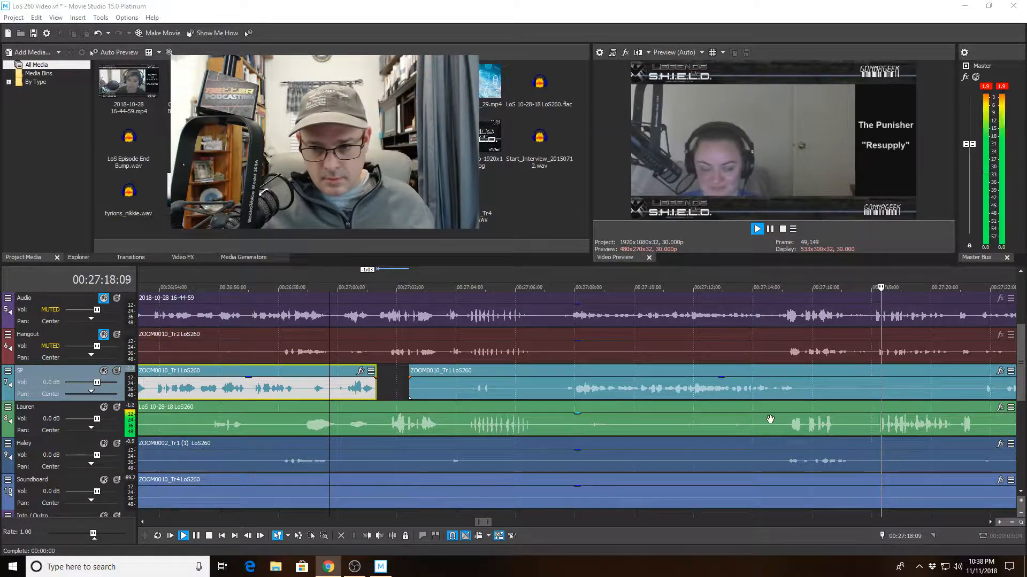
- Replay from 00:27:14:00 on track 7 and mark 00:27:14:26 on the track 8 clip
{"action": "left_click", "coordinate": [752, 389]}
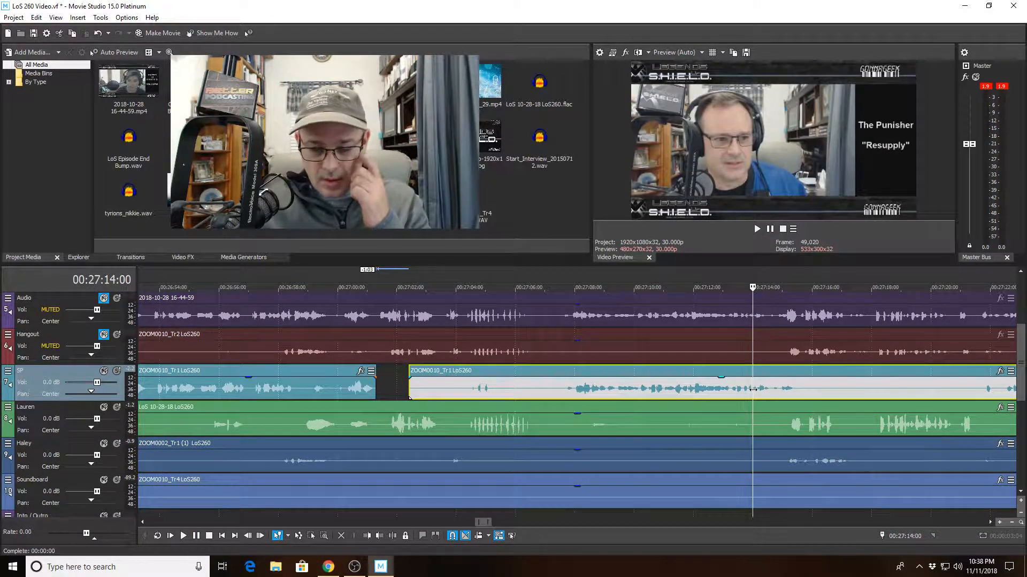
{"action": "scroll", "coordinate": [752, 429], "scroll_direction": "up", "scroll_amount": 3}
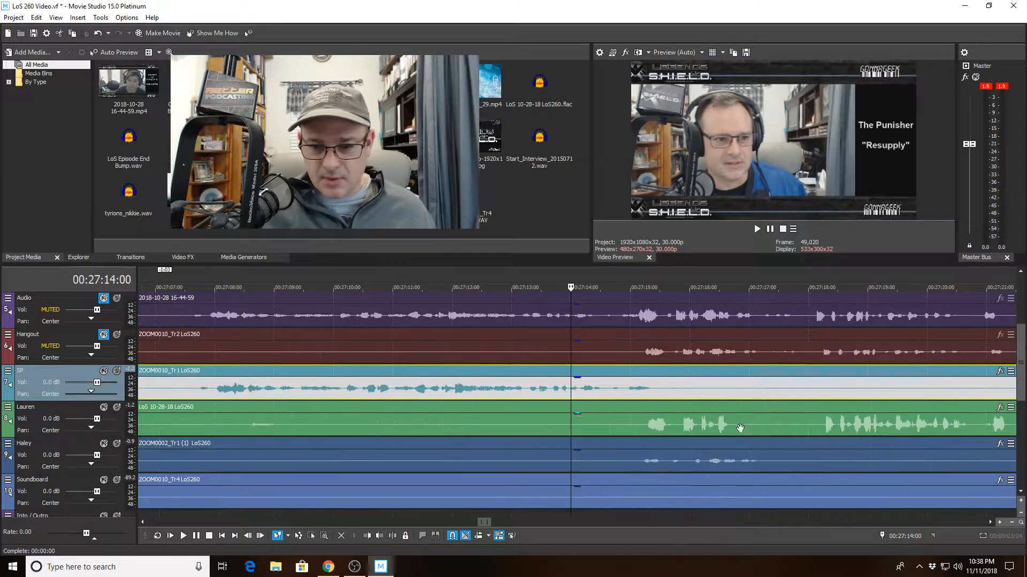
{"action": "key", "text": "space"}
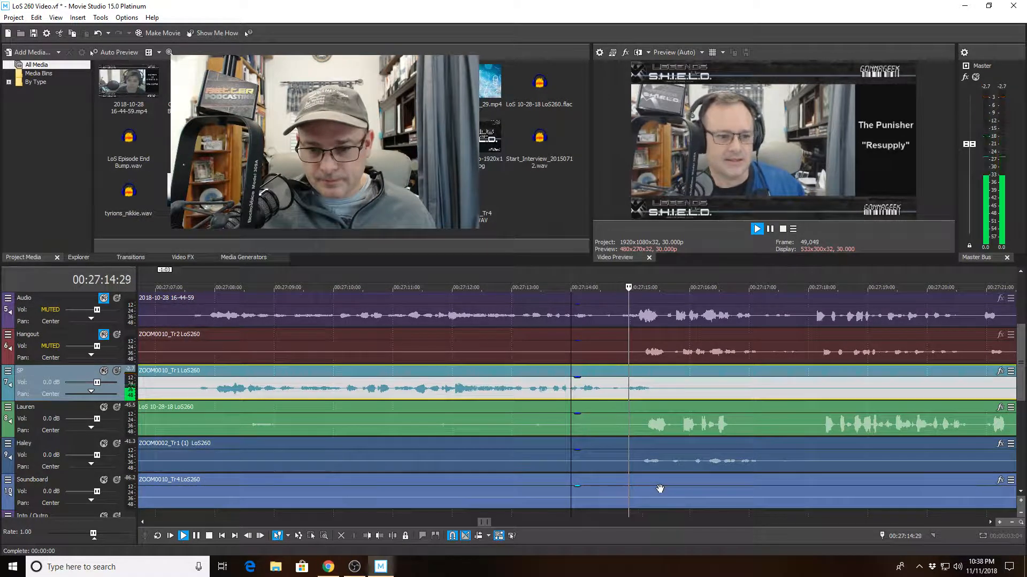
{"action": "left_click", "coordinate": [622, 424]}
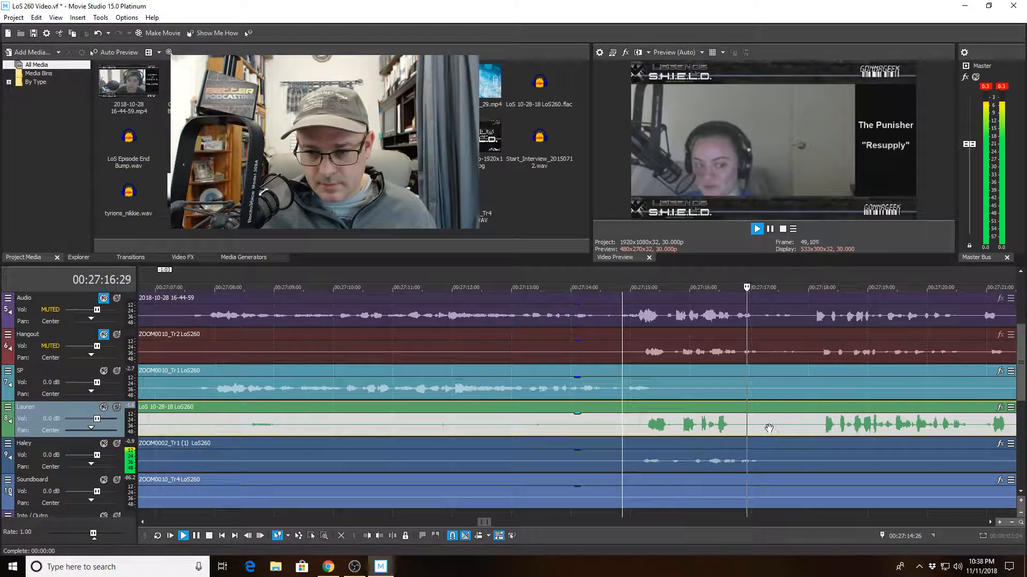
{"action": "left_click", "coordinate": [756, 426]}
{"action": "key", "text": "space"}
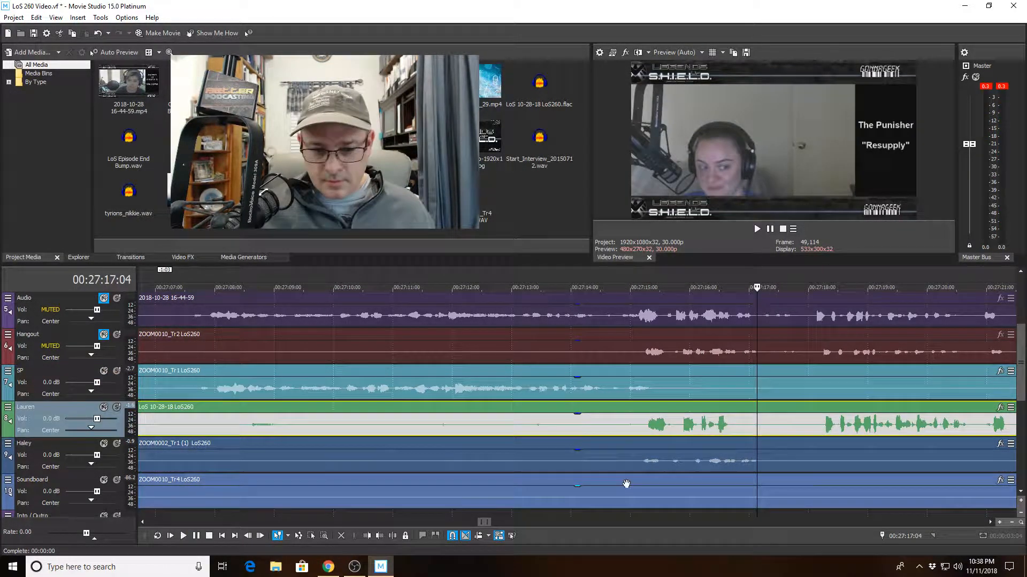
{"action": "left_click", "coordinate": [367, 537]}
{"action": "key", "text": "ctrl+z"}
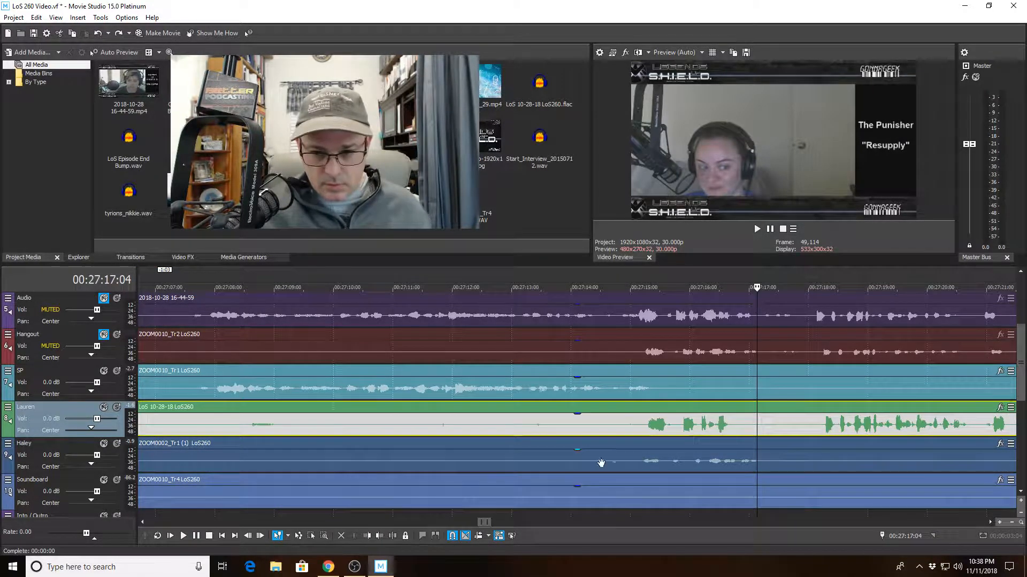
- Split the track 8 clip at 00:27:14:29 and trim the start of the new piece to 00:27:17:03
{"action": "left_click", "coordinate": [627, 427]}
{"action": "left_click", "coordinate": [392, 537]}
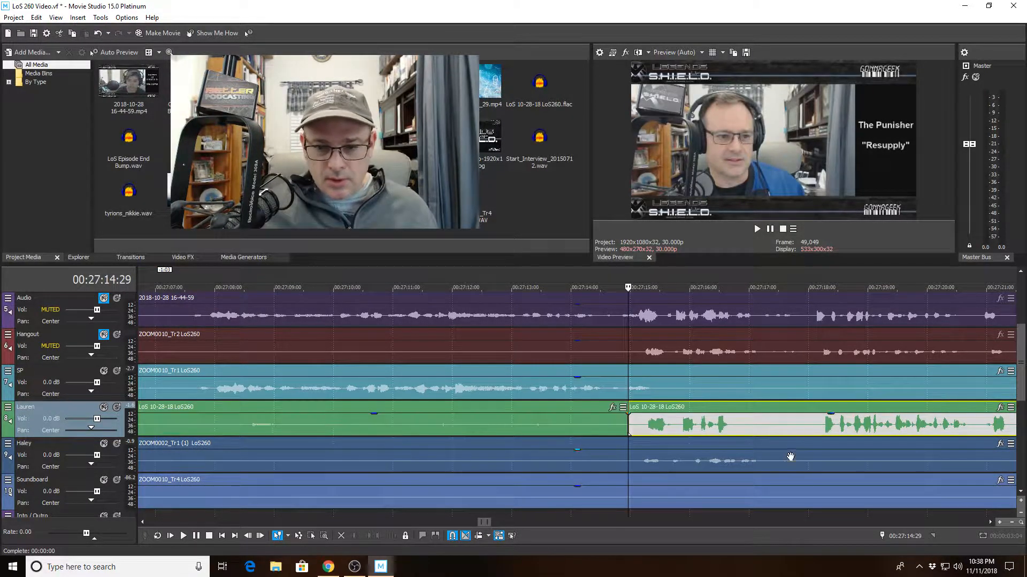
{"action": "left_click", "coordinate": [754, 425]}
{"action": "left_click", "coordinate": [366, 535]}
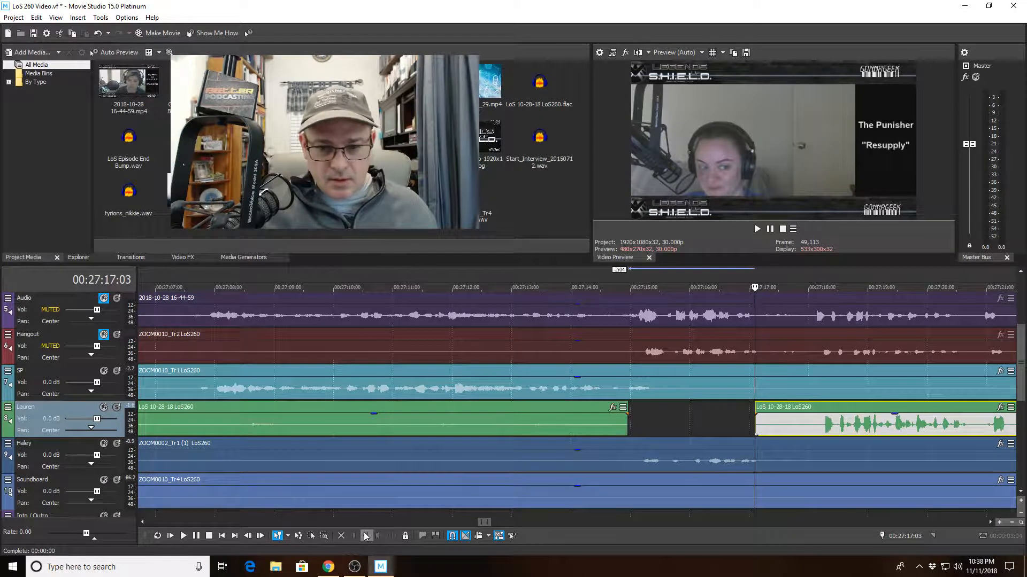
- Replay from 00:27:14:02, split the track 7 clip at 00:27:14:27, and trim the start of the new piece to 00:27:15:15
{"action": "left_click", "coordinate": [564, 384]}
{"action": "scroll", "coordinate": [648, 404], "scroll_direction": "up", "scroll_amount": 3}
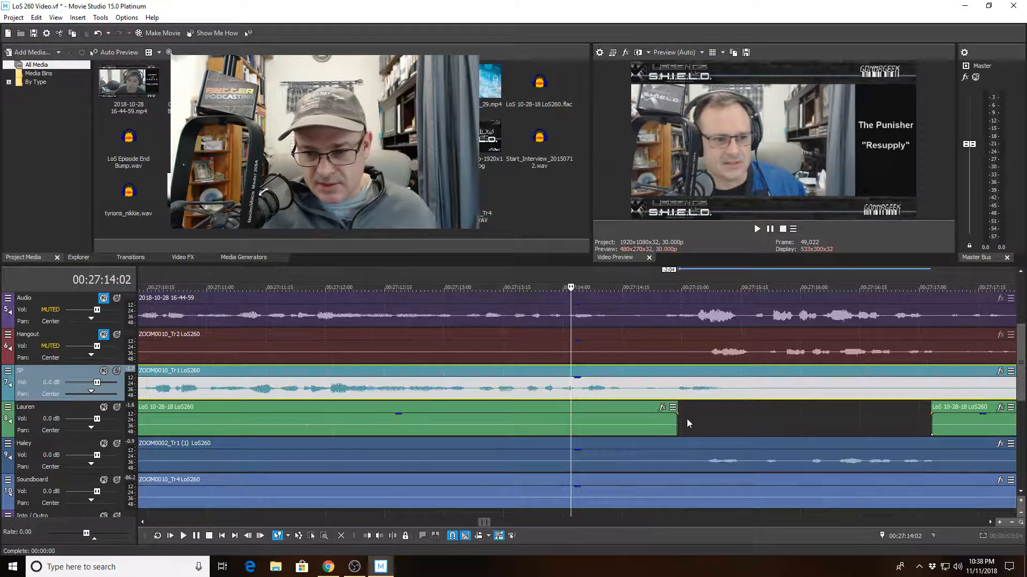
{"action": "key", "text": "space"}
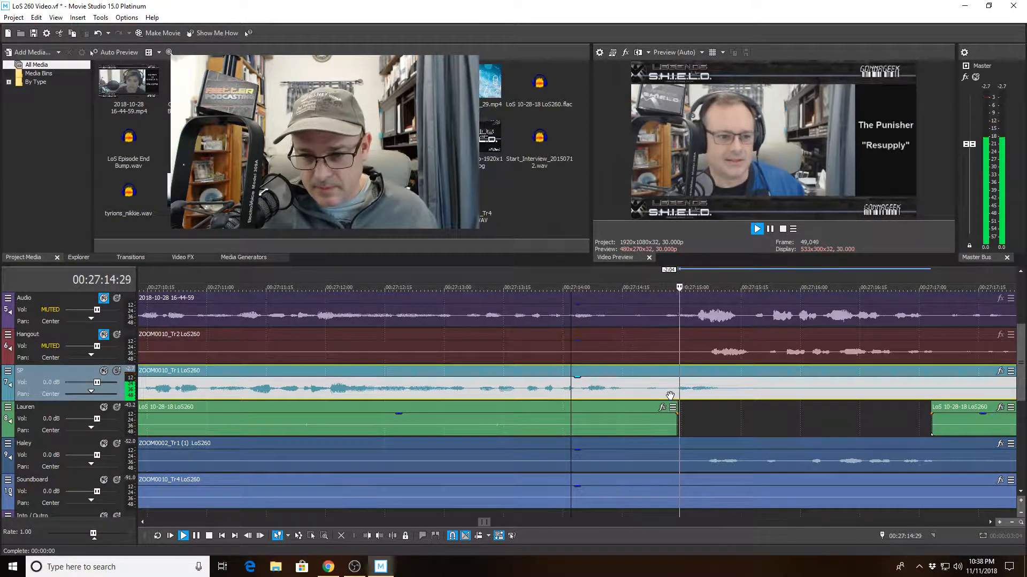
{"action": "key", "text": "space"}
{"action": "key", "text": "space"}
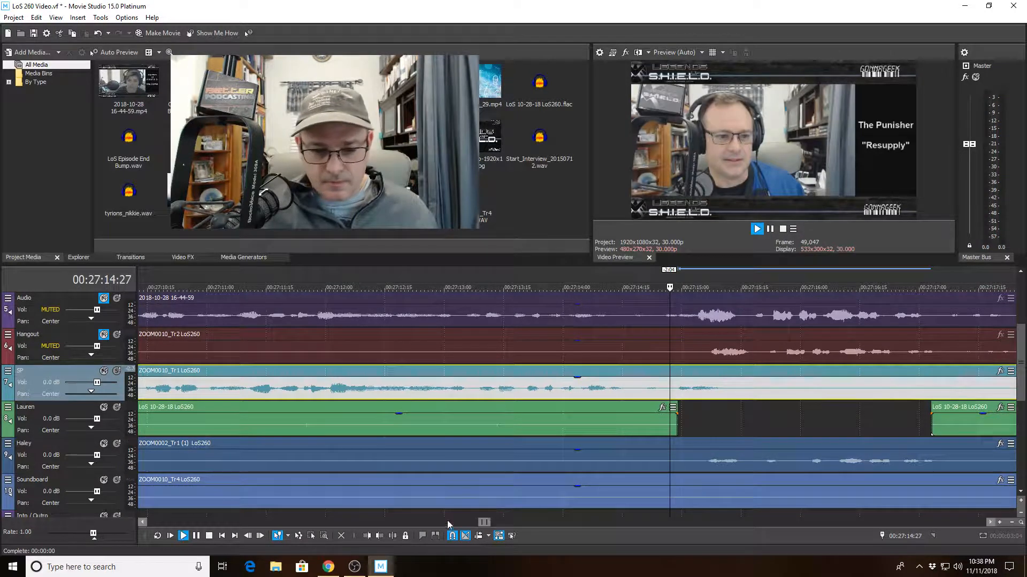
{"action": "key", "text": "space"}
{"action": "left_click", "coordinate": [393, 536]}
{"action": "left_click", "coordinate": [741, 385]}
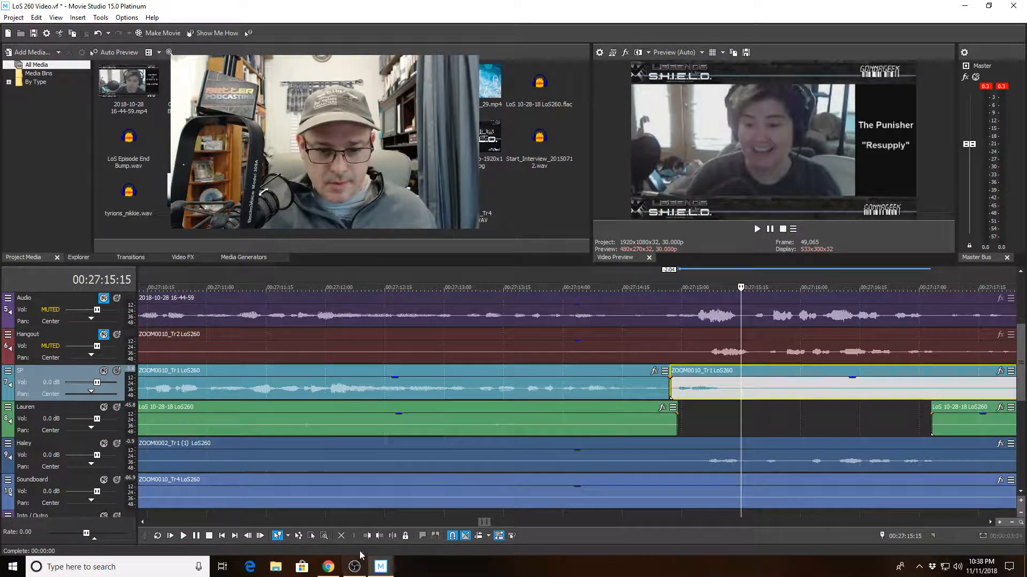
{"action": "left_click", "coordinate": [369, 536]}
- Listen on from 00:27:12:27, marking 00:27:21:11 on track 7 and 00:27:30:18 on track 8 during playback
{"action": "left_click", "coordinate": [431, 390]}
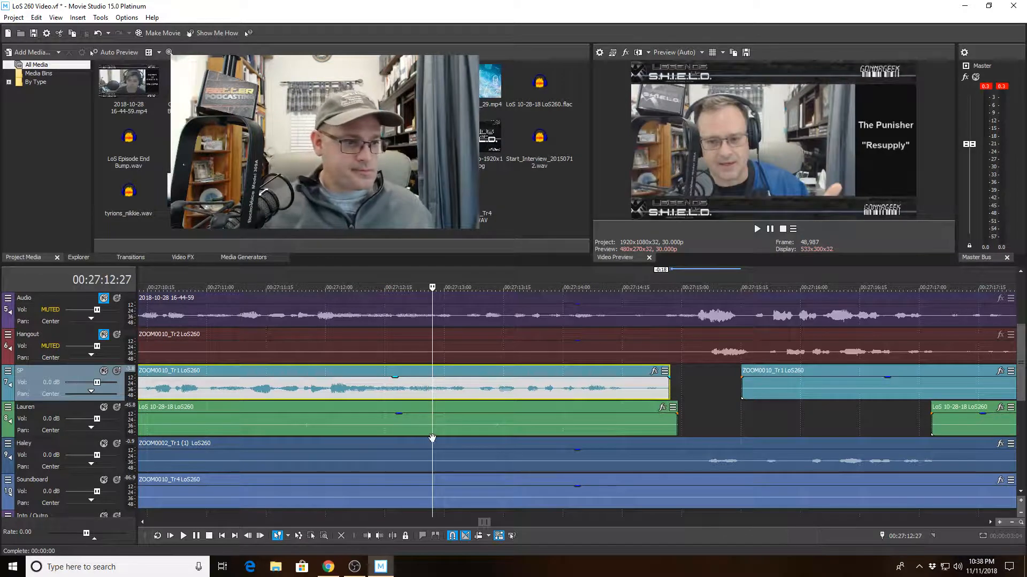
{"action": "key", "text": "space"}
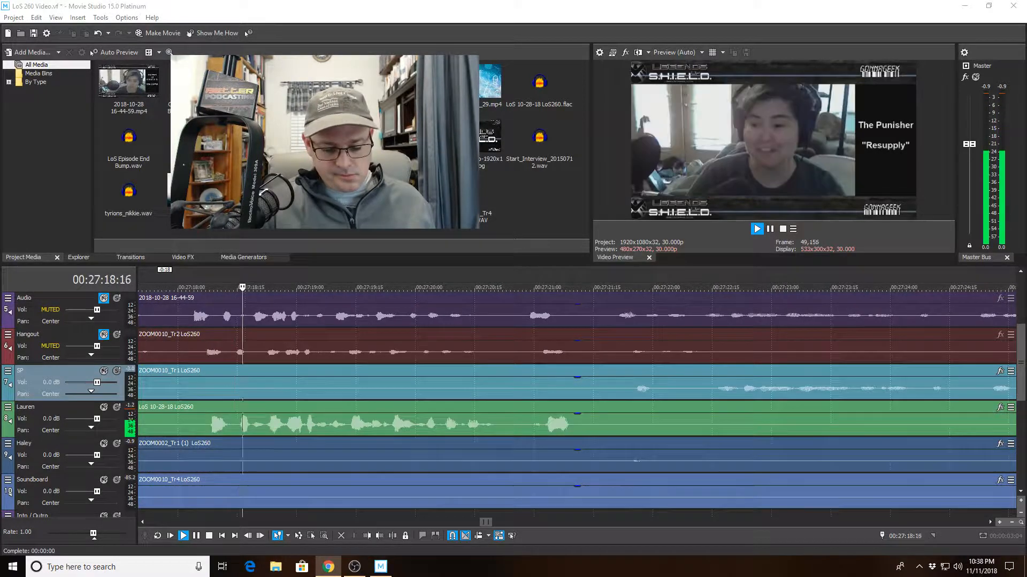
{"action": "scroll", "coordinate": [576, 490], "scroll_direction": "down", "scroll_amount": 3}
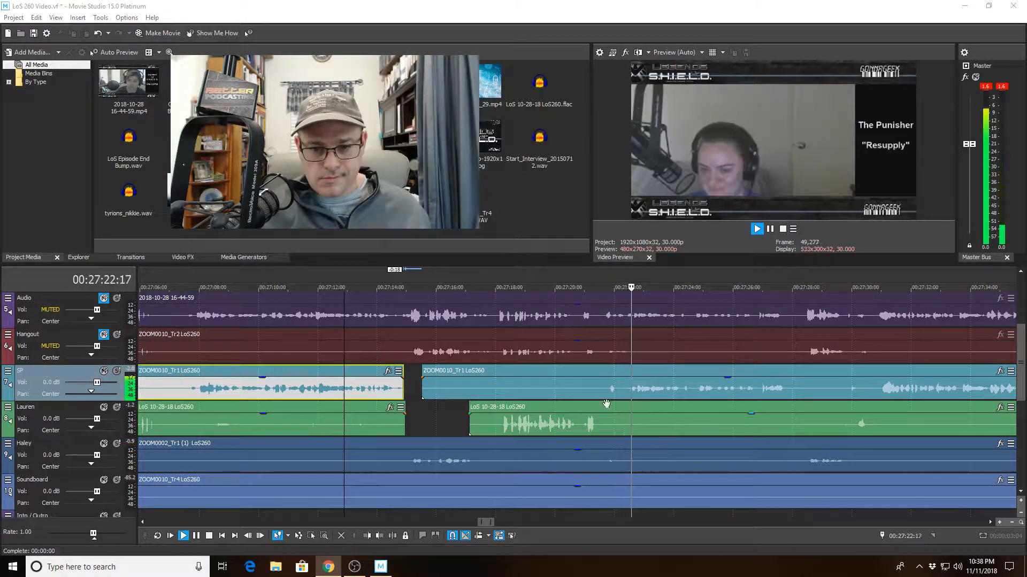
{"action": "left_click", "coordinate": [595, 385]}
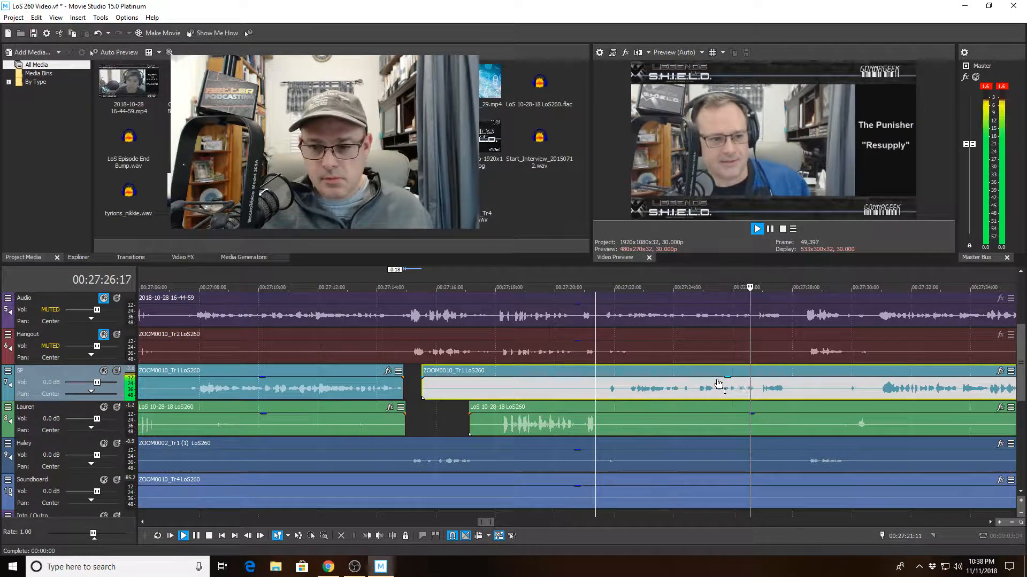
{"action": "scroll", "coordinate": [802, 445], "scroll_direction": "up", "scroll_amount": 1}
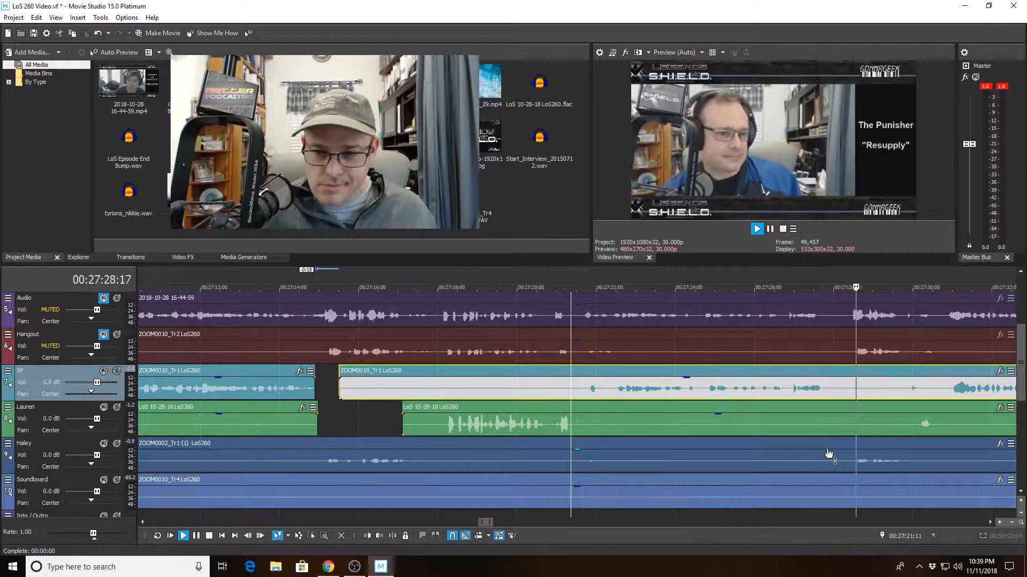
{"action": "left_click", "coordinate": [936, 411]}
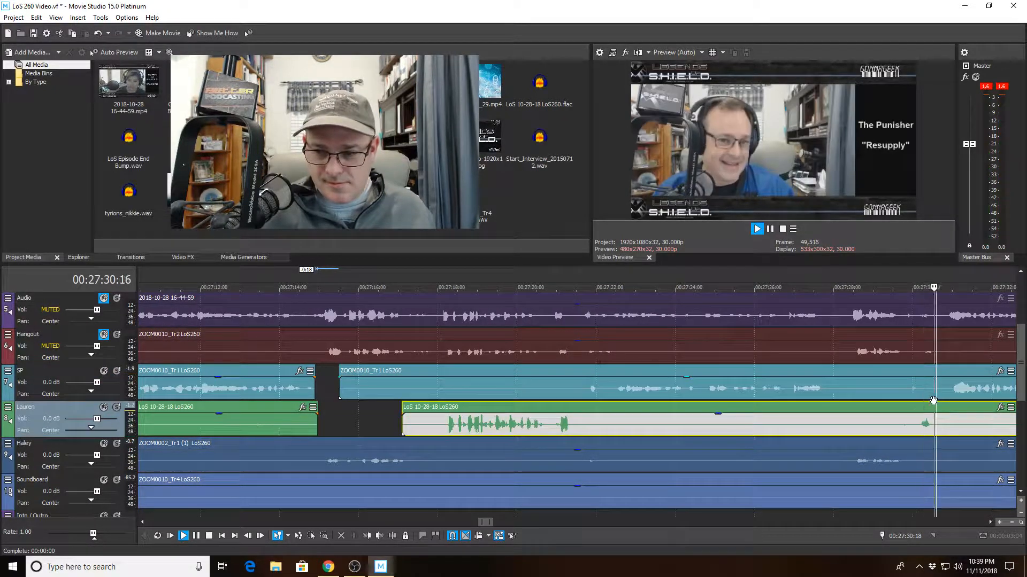
{"action": "scroll", "coordinate": [877, 396], "scroll_direction": "up", "scroll_amount": 2}
{"action": "scroll", "coordinate": [869, 394], "scroll_direction": "down", "scroll_amount": 2}
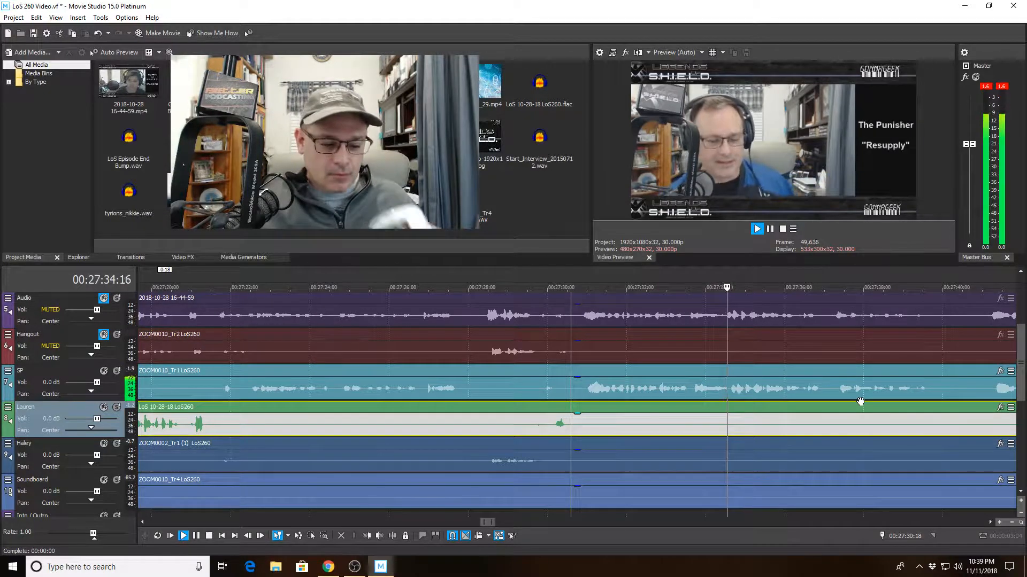
{"action": "scroll", "coordinate": [861, 401], "scroll_direction": "down", "scroll_amount": 2}
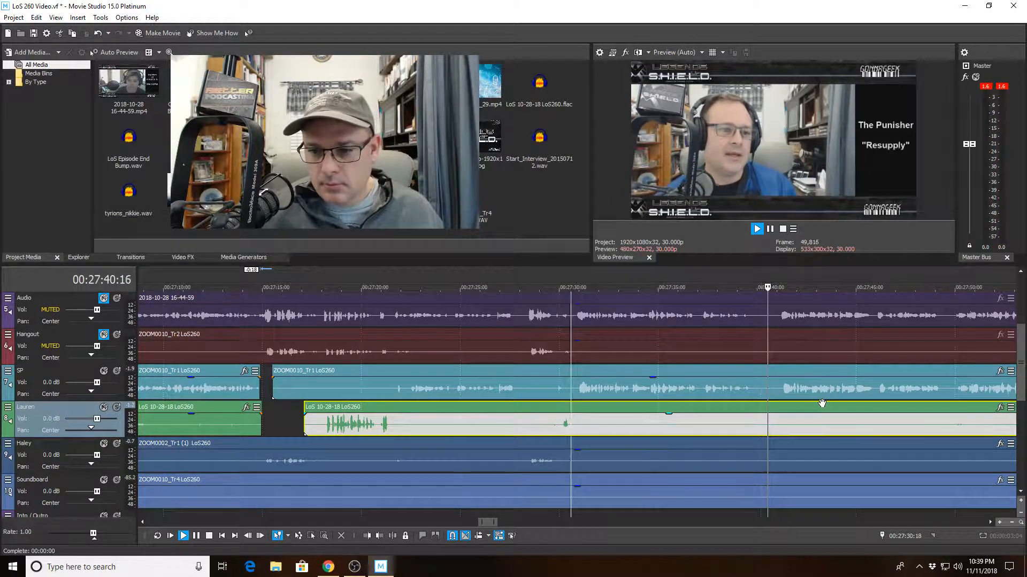
- Replay from 00:27:38:09, split the track 9 clip at 00:27:38:08, and trim the start of the new piece to 00:27:41:21
{"action": "left_click", "coordinate": [721, 390]}
{"action": "key", "text": "space"}
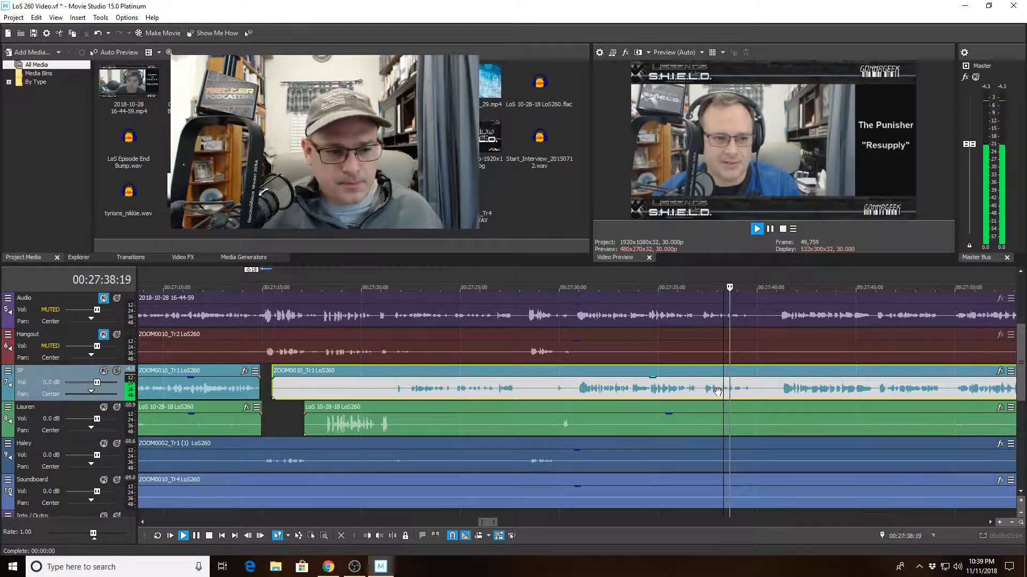
{"action": "key", "text": "space"}
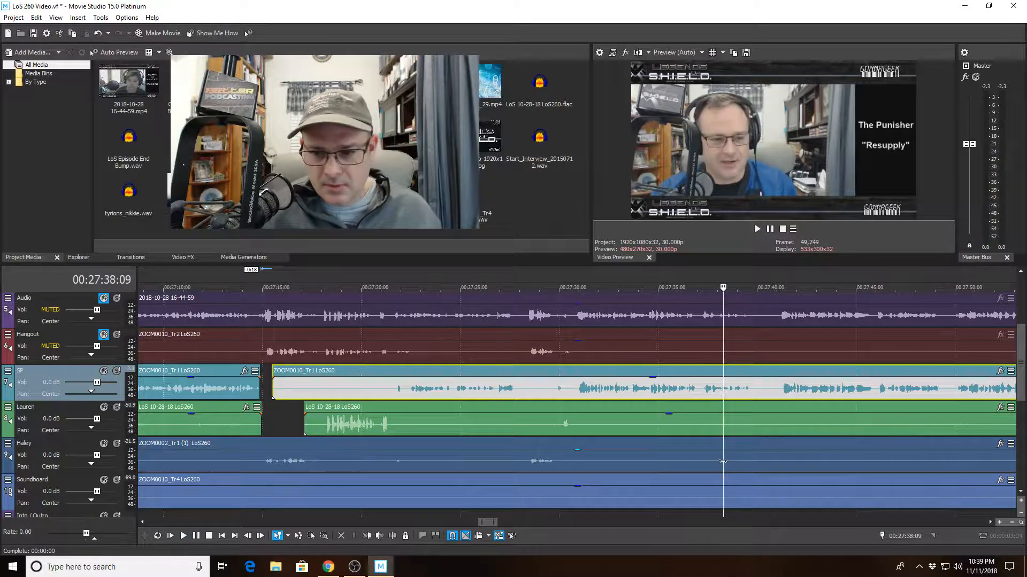
{"action": "left_click", "coordinate": [720, 462]}
{"action": "key", "text": "s"}
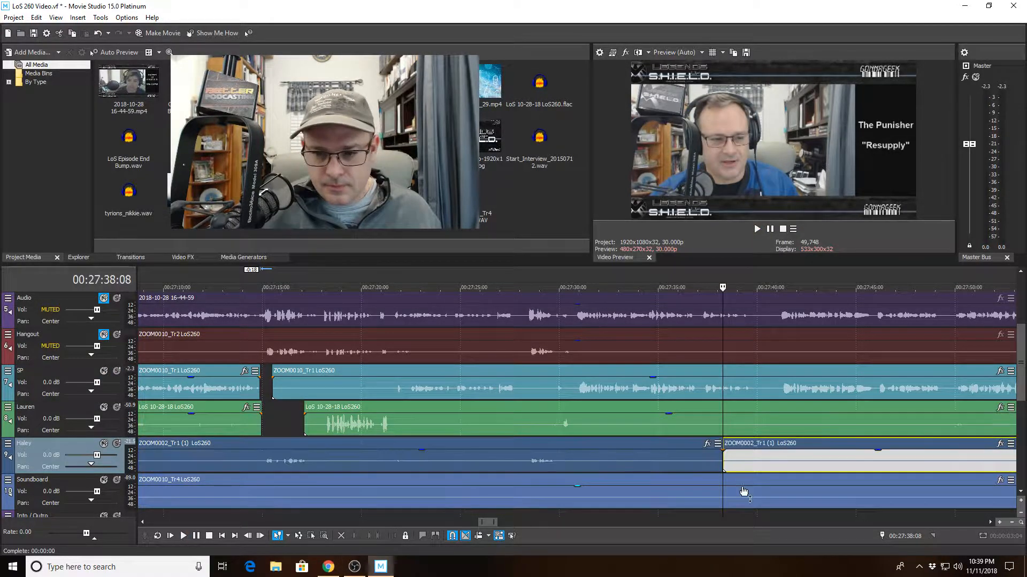
{"action": "left_click", "coordinate": [790, 455]}
{"action": "key", "text": "s"}
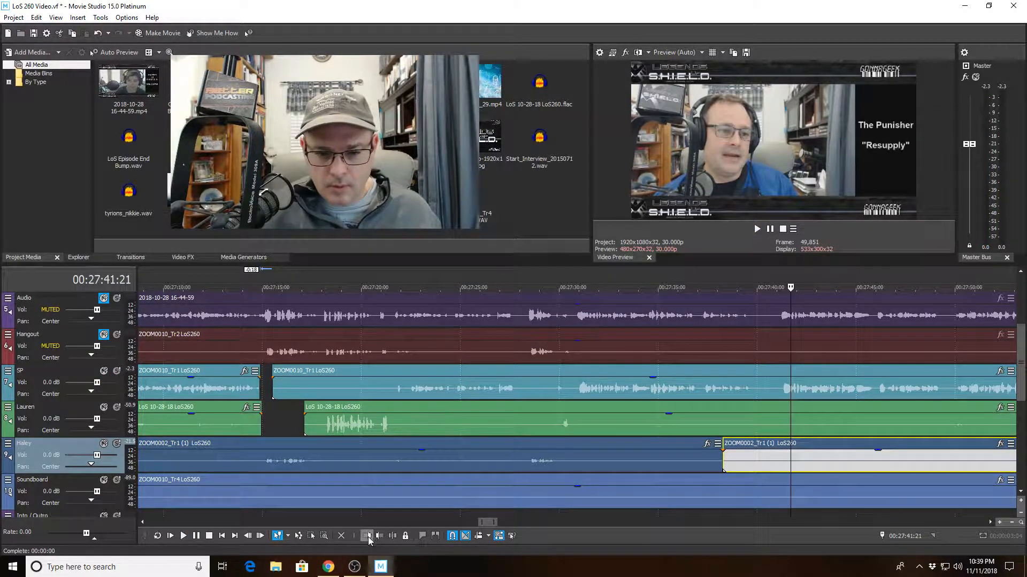
{"action": "key", "text": "Delete"}
- Replay from shortly before the new track 9 gap and keep listening past 00:28:04:17 with more of the timeline in view
{"action": "left_click", "coordinate": [686, 389]}
{"action": "key", "text": "space"}
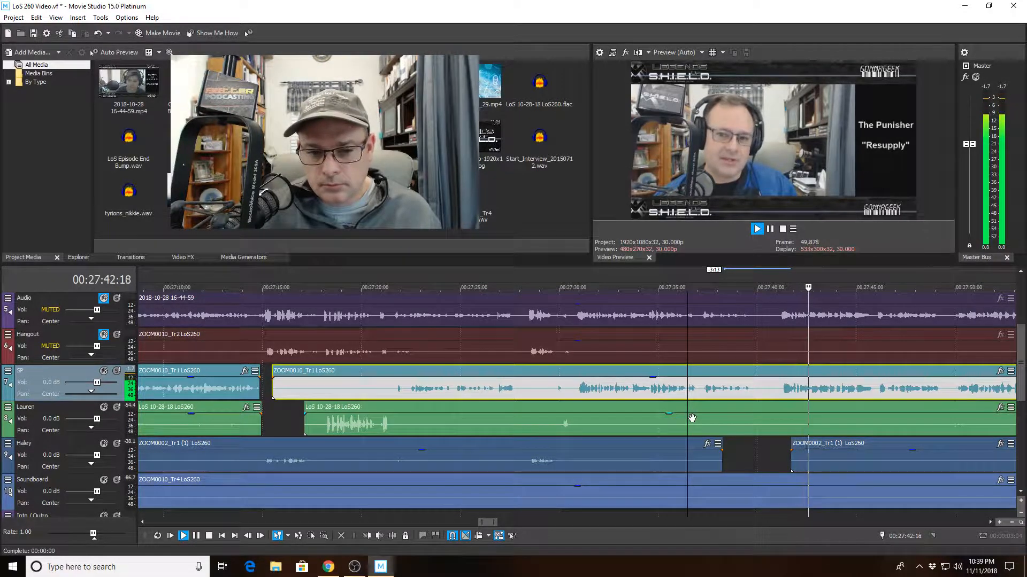
{"action": "scroll", "coordinate": [721, 405], "scroll_direction": "down", "scroll_amount": 2}
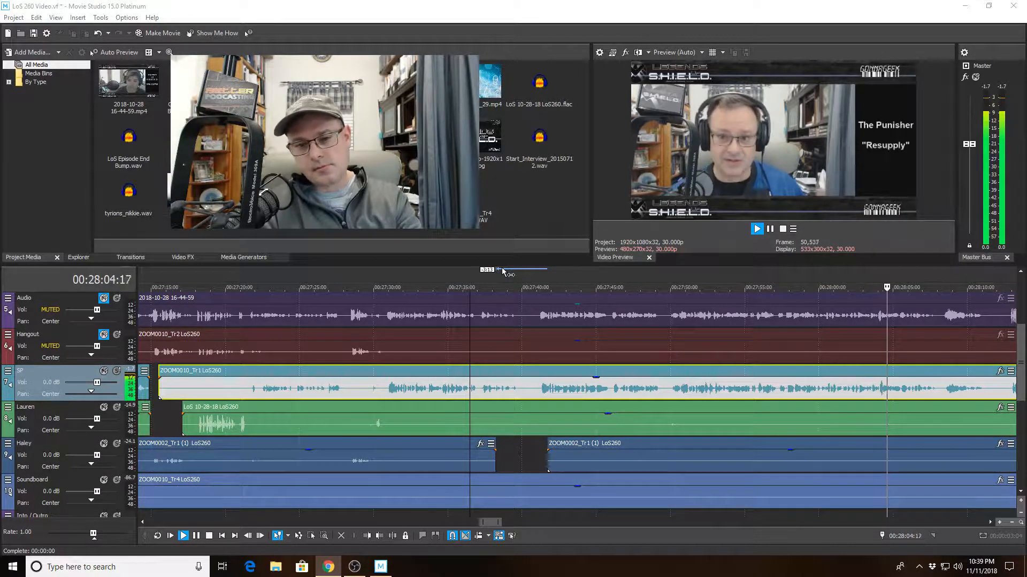
{"action": "scroll", "coordinate": [749, 391], "scroll_direction": "down", "scroll_amount": 5}
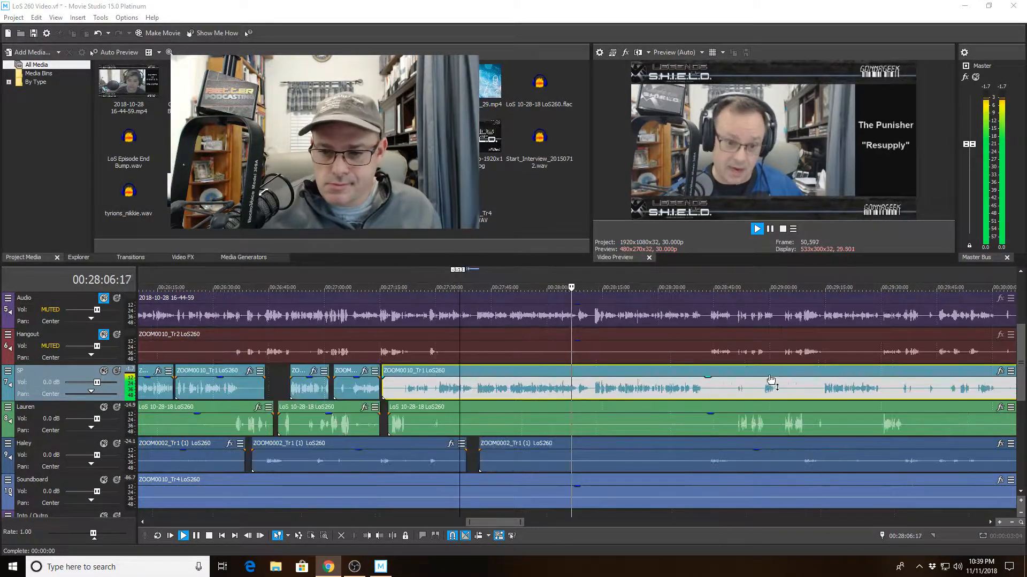
- Keep listening past 00:28:16:17, place the cursor at 00:28:12:10 on track 7, and stop playback there
{"action": "scroll", "coordinate": [749, 391], "scroll_direction": "down", "scroll_amount": 6}
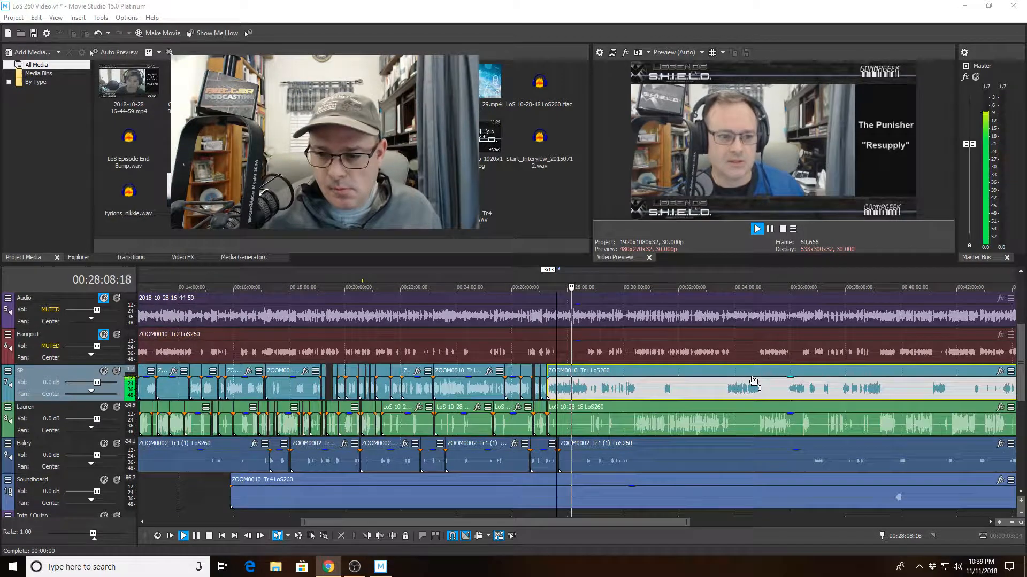
{"action": "scroll", "coordinate": [751, 373], "scroll_direction": "up", "scroll_amount": 12}
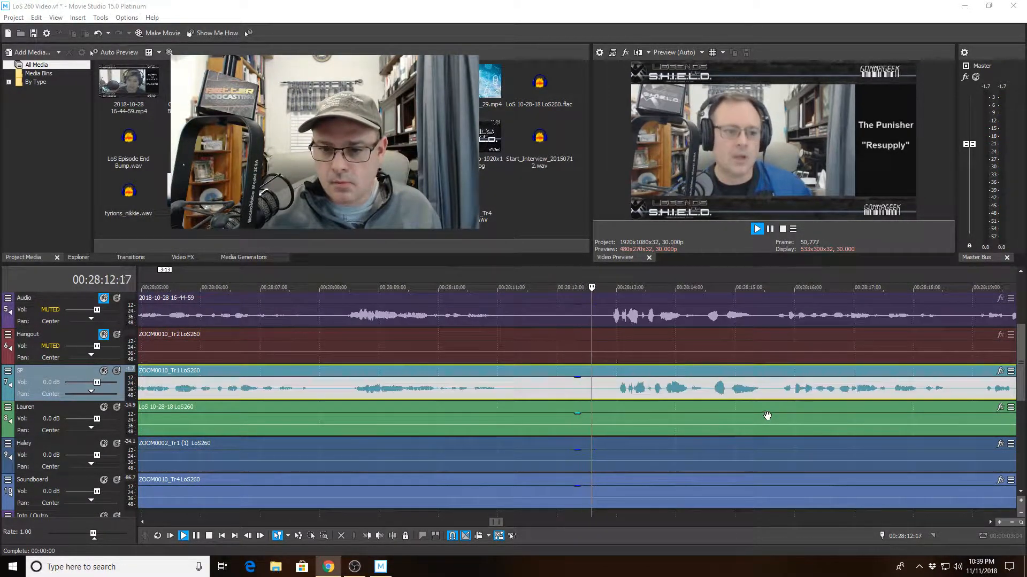
{"action": "scroll", "coordinate": [766, 417], "scroll_direction": "down", "scroll_amount": 2}
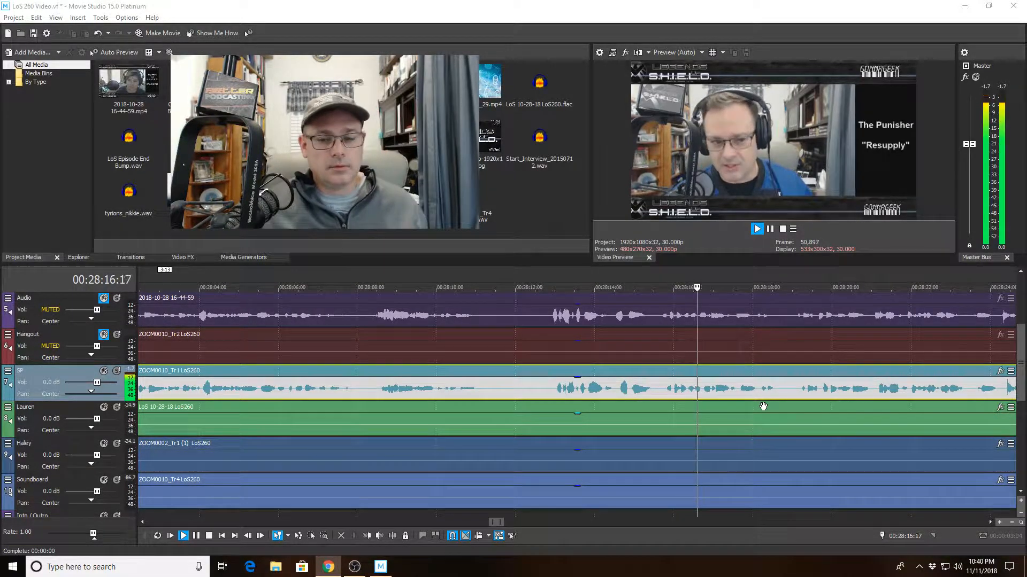
{"action": "left_click", "coordinate": [529, 385]}
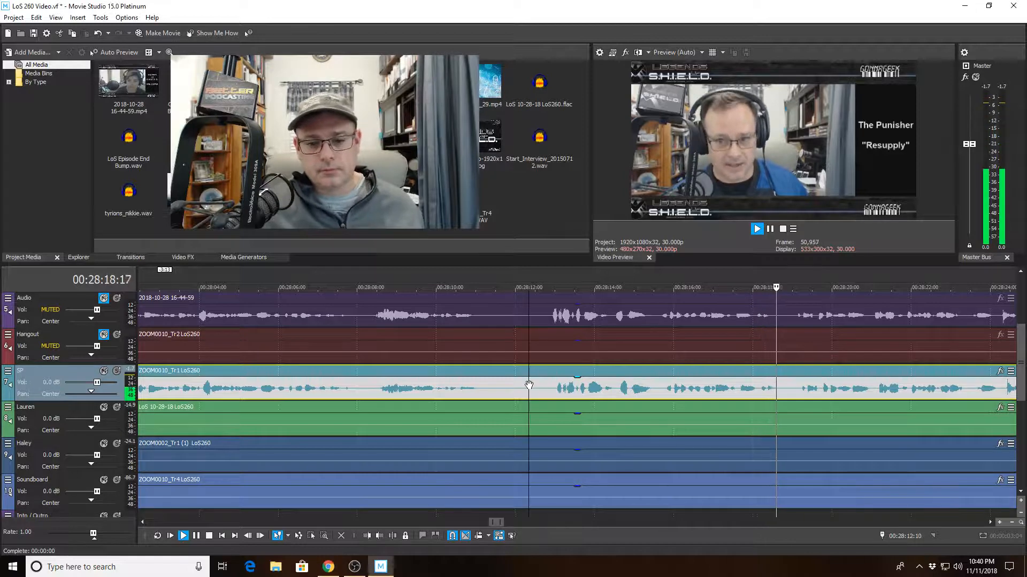
{"action": "key", "text": "space"}
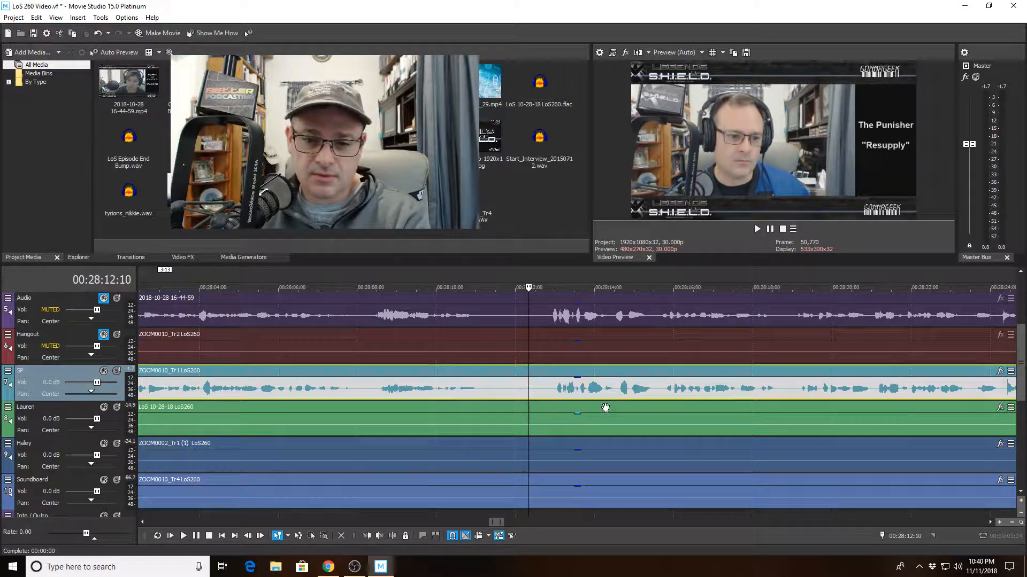
- Examine the whole project timeline, including the remaining uncut speaker clips and the sounds on the Soundboard track
{"action": "scroll", "coordinate": [643, 440], "scroll_direction": "down", "scroll_amount": 10}
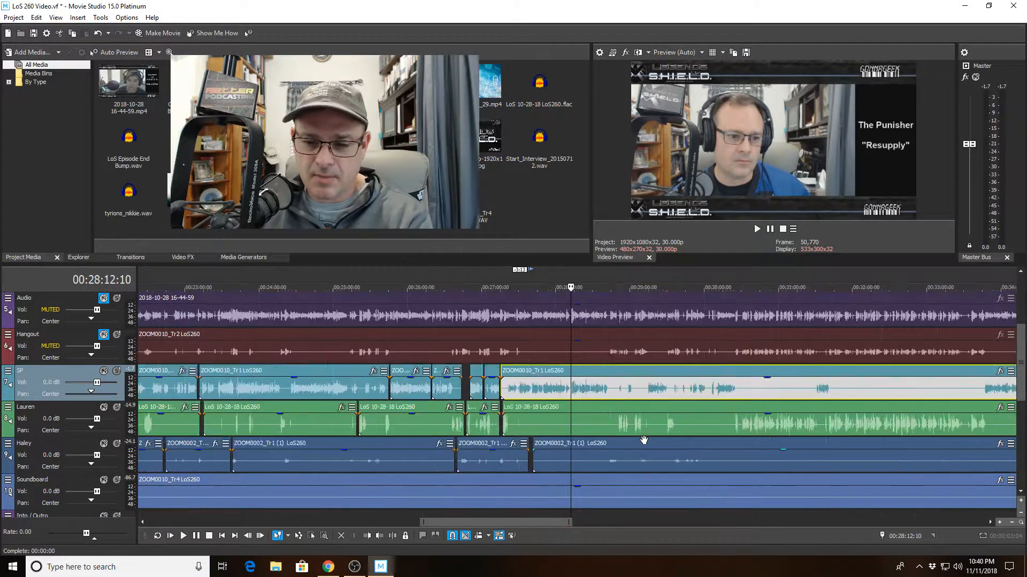
{"action": "scroll", "coordinate": [643, 440], "scroll_direction": "down", "scroll_amount": 3}
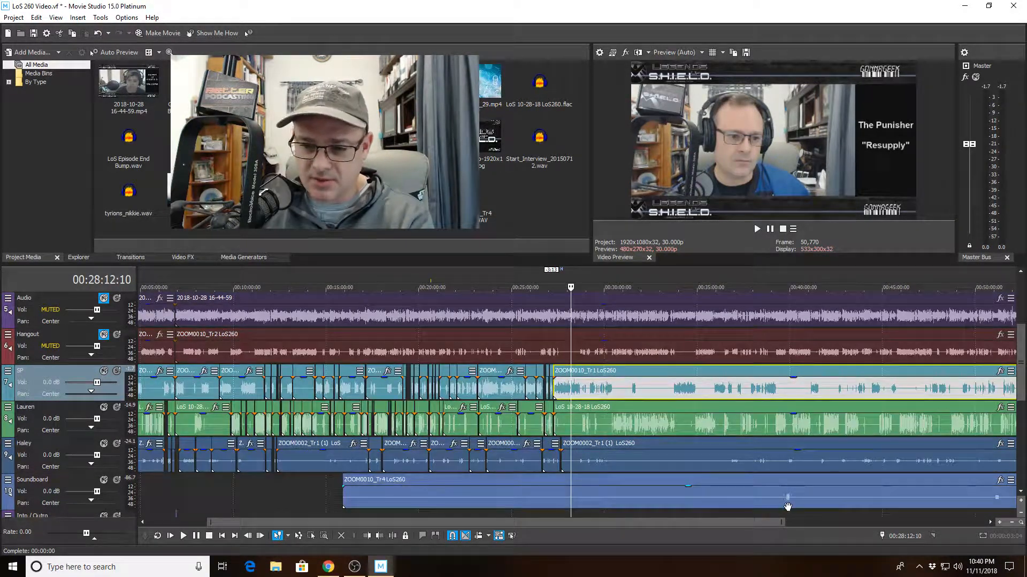
{"action": "scroll", "coordinate": [788, 506], "scroll_direction": "down", "scroll_amount": 2}
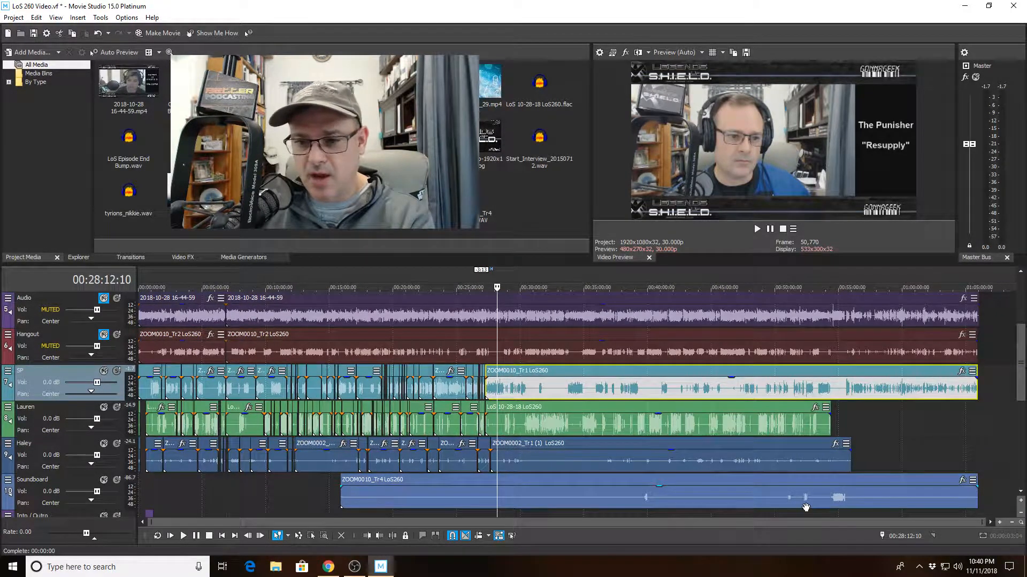